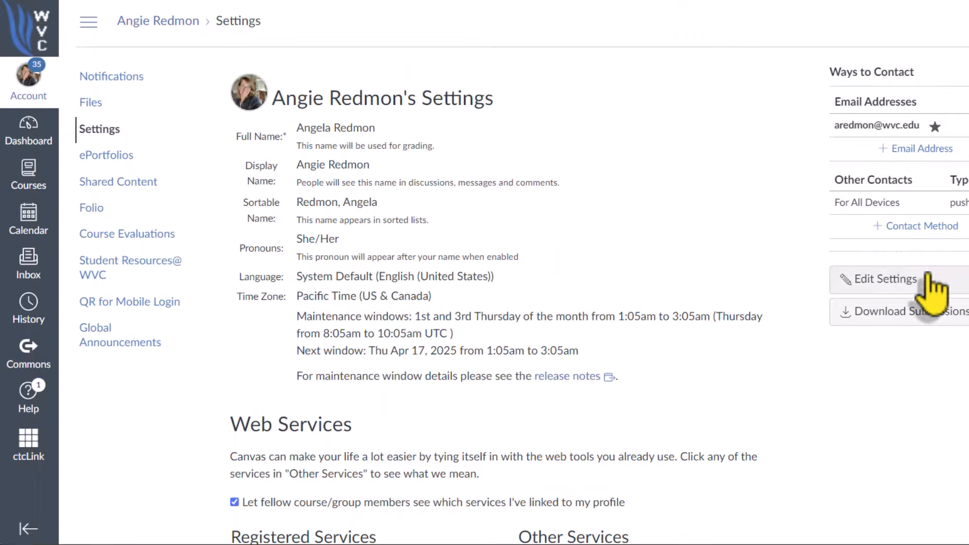
left_click(899, 279)
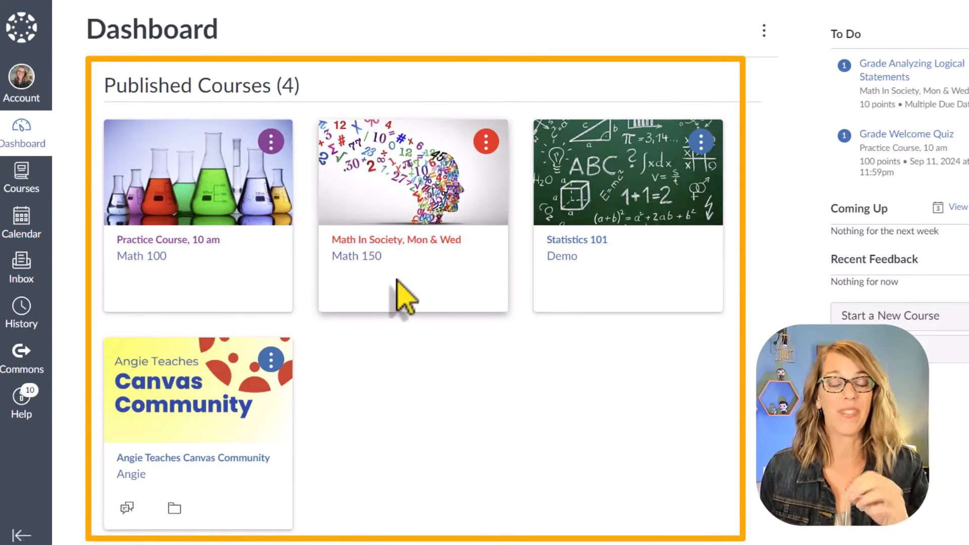
- Look over the dashboard's published and unpublished courses and open the unpublished Math 107 course
scroll(411, 342, "down", 5)
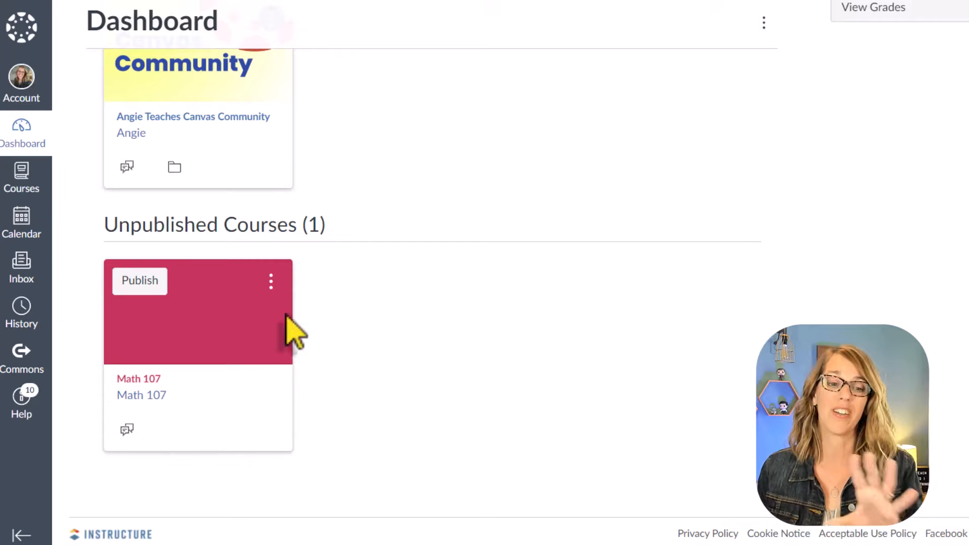
scroll(407, 391, "up", 5)
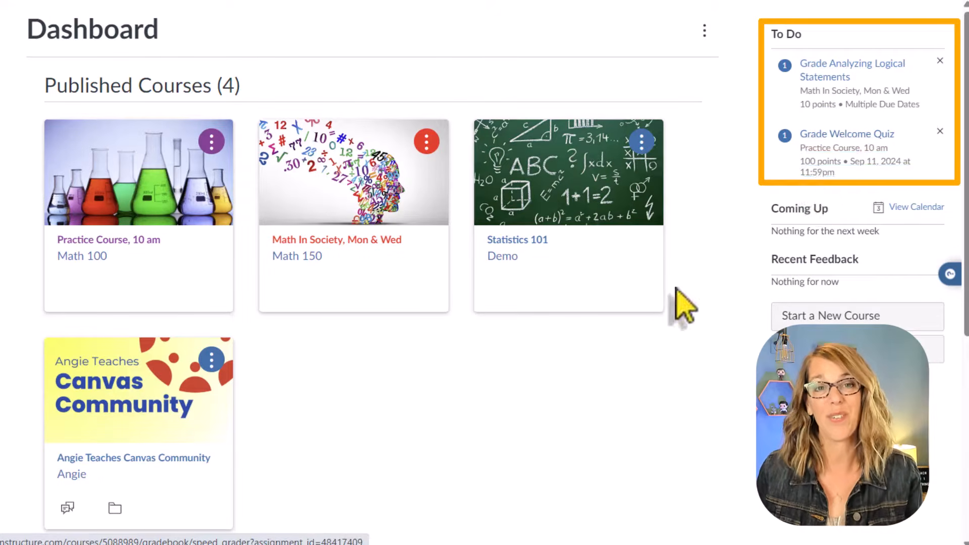
scroll(641, 368, "down", 6)
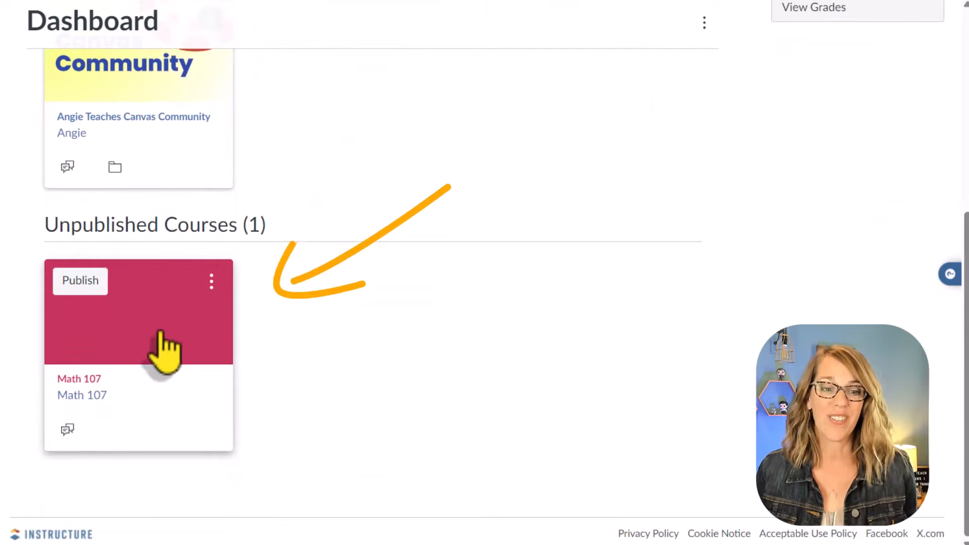
left_click(145, 335)
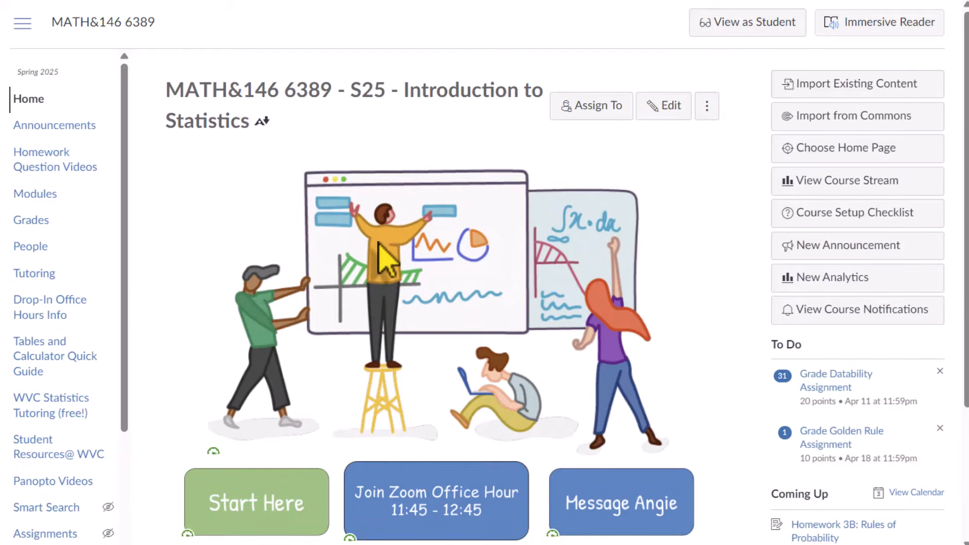
scroll(871, 455, "down", 2)
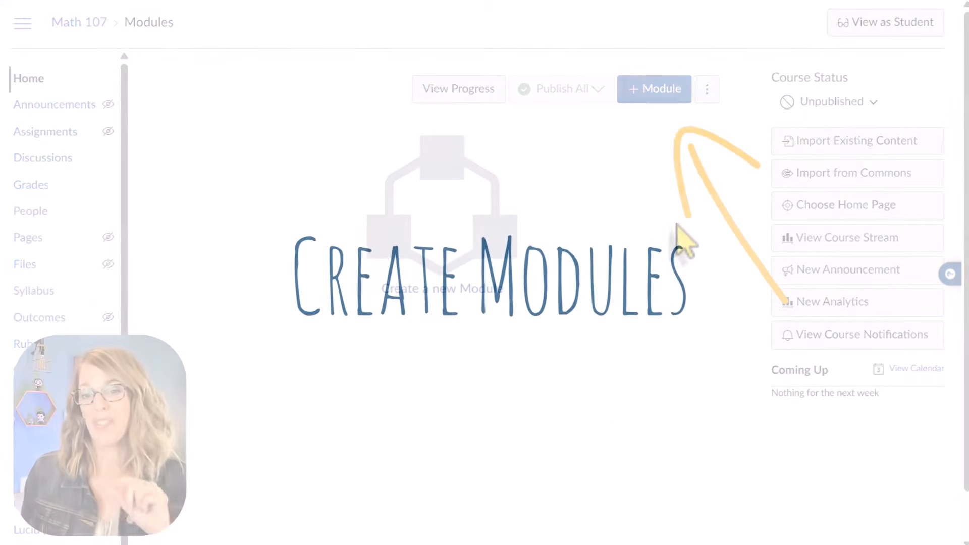
- Add a module named "Start Here" to the Math 107 course
left_click(659, 96)
left_click(709, 112)
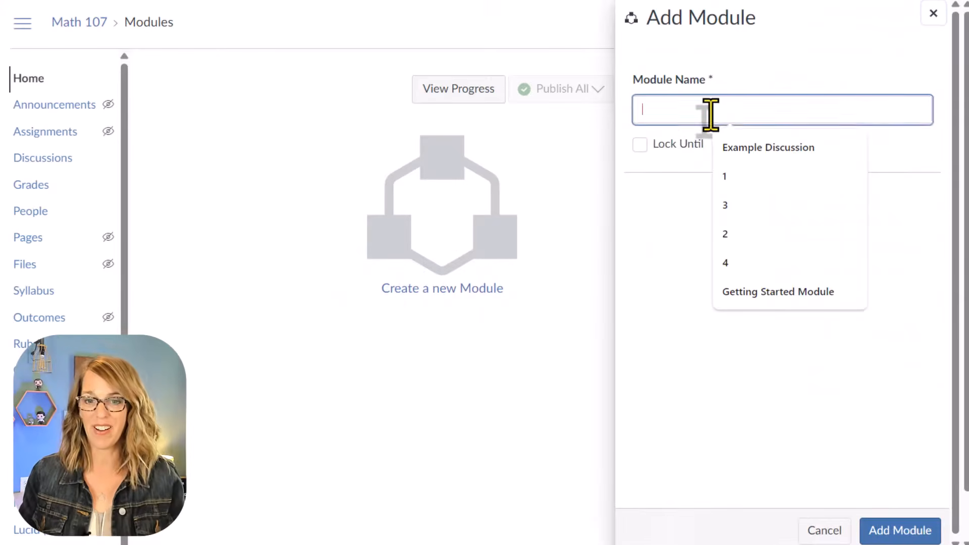
type("Star")
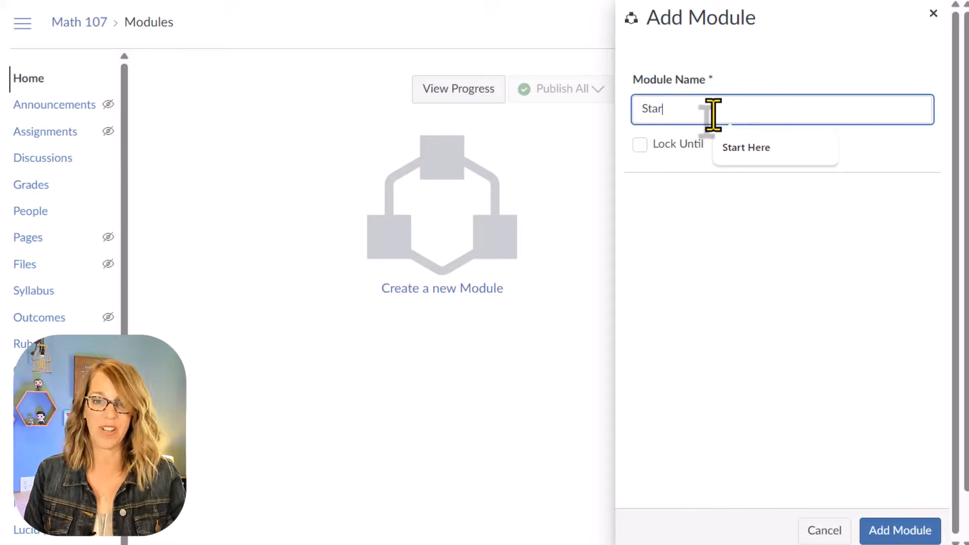
type("t Here")
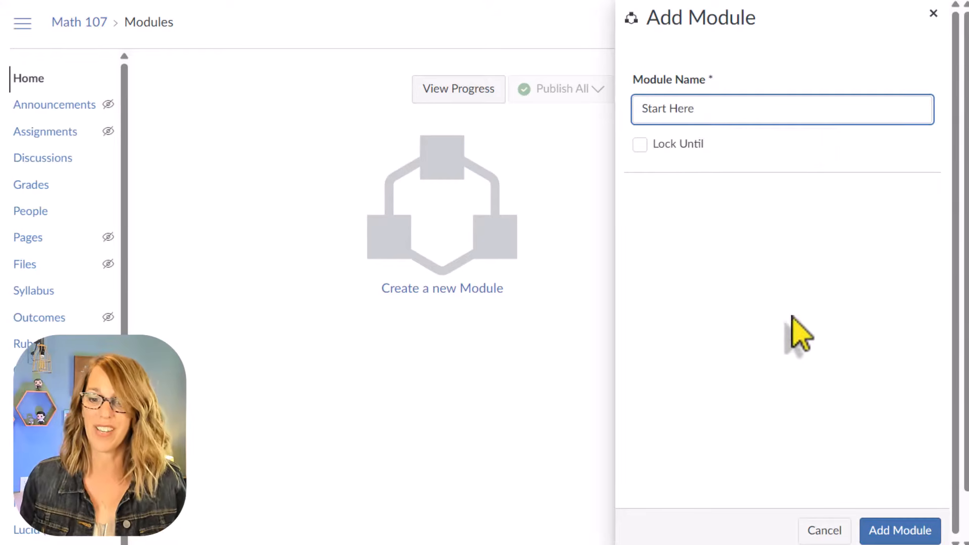
left_click(918, 529)
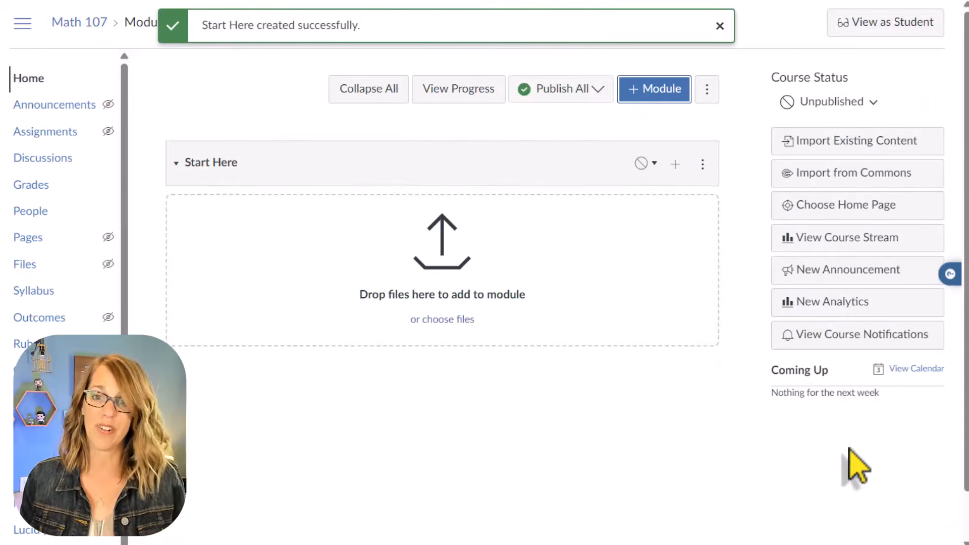
- Add a second module named "Week 1" to the course
left_click(662, 92)
left_click(667, 103)
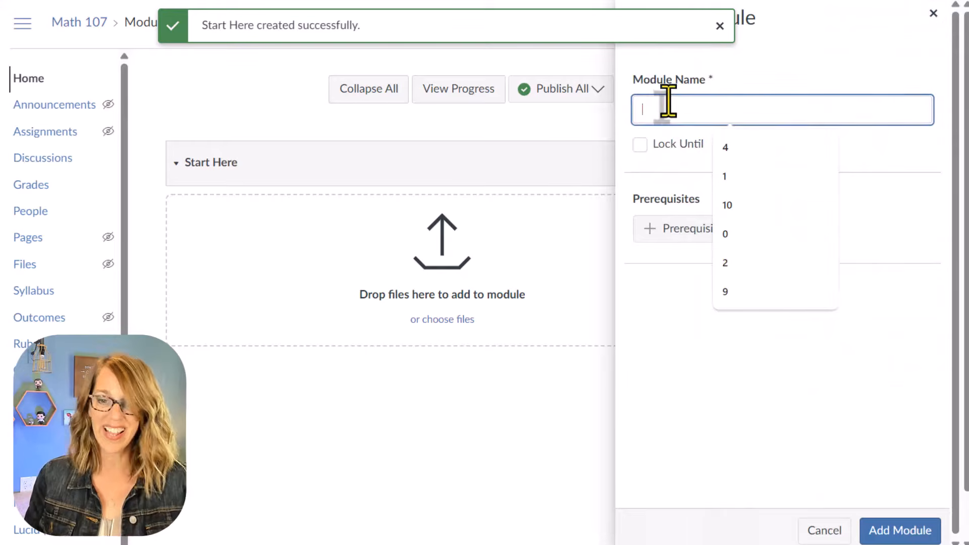
type("Week 1")
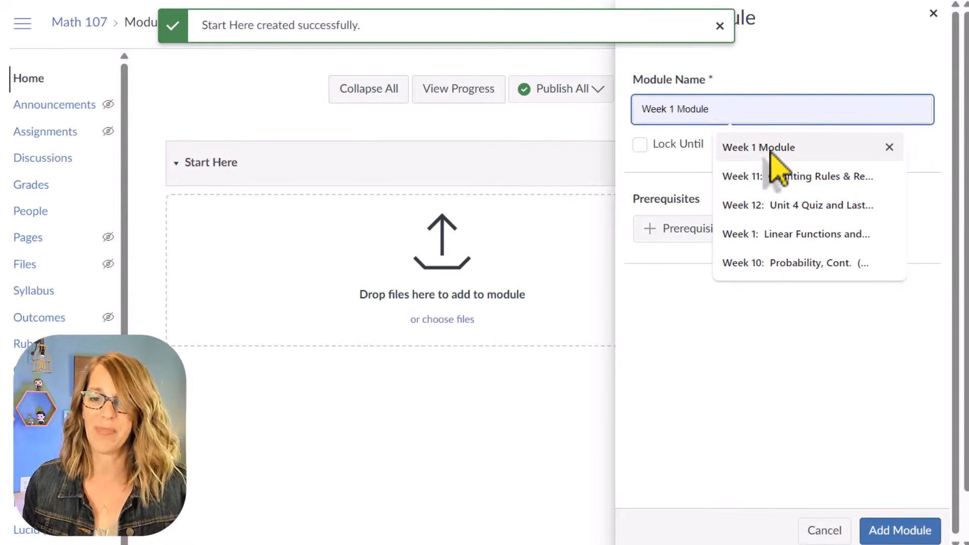
left_click(914, 537)
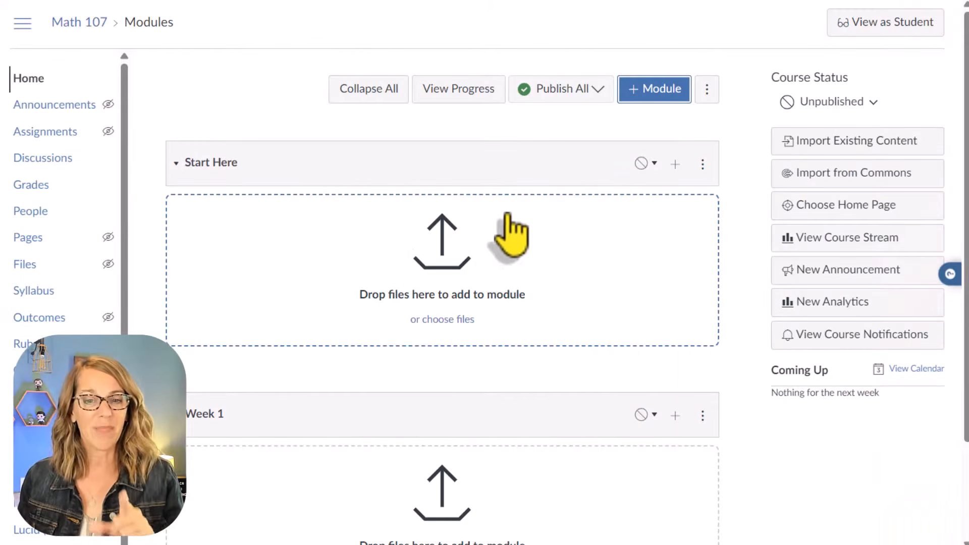
- Collapse the Start Here module and expand it again
left_click(496, 171)
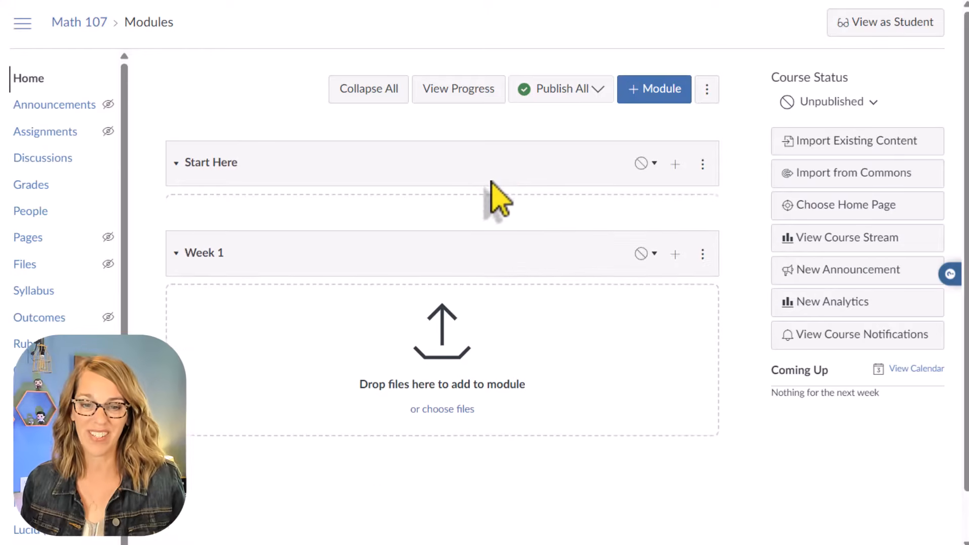
left_click(496, 172)
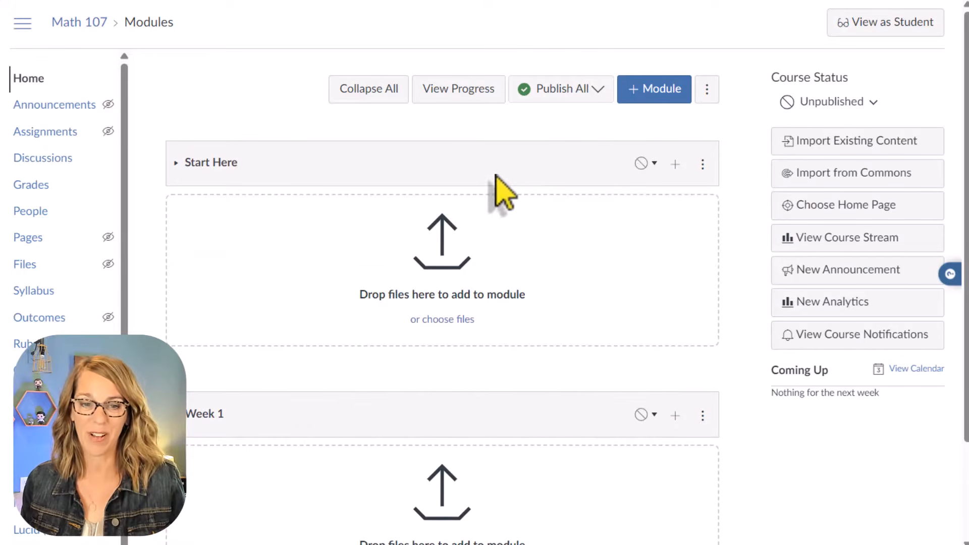
- Upload the Math 107 Syllabus PDF as a new file item in the Start Here module, stored in the course files folder
left_click(676, 164)
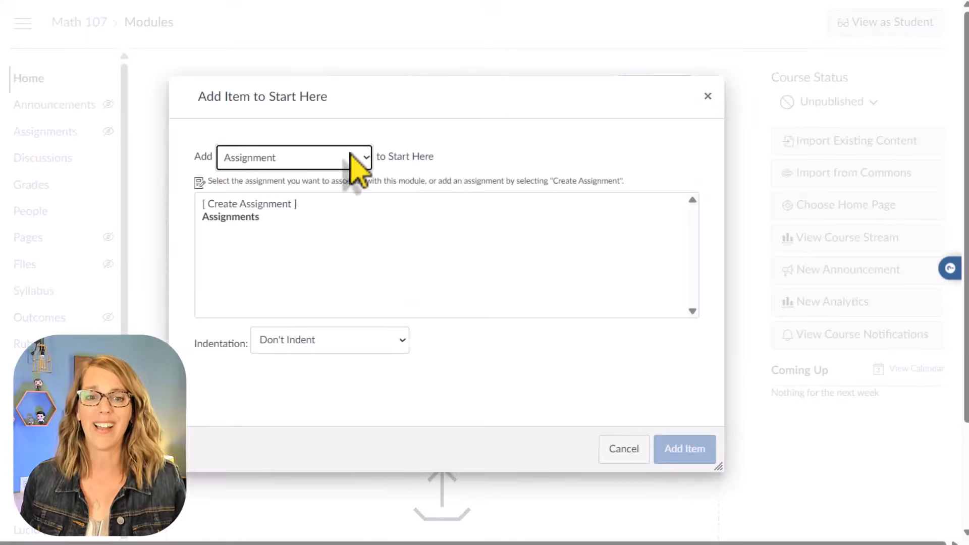
left_click(365, 157)
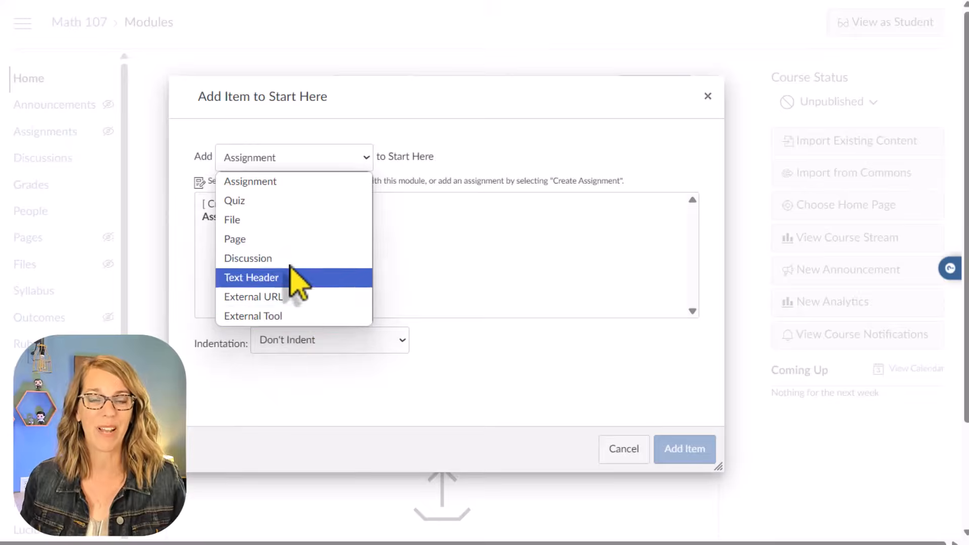
left_click(268, 226)
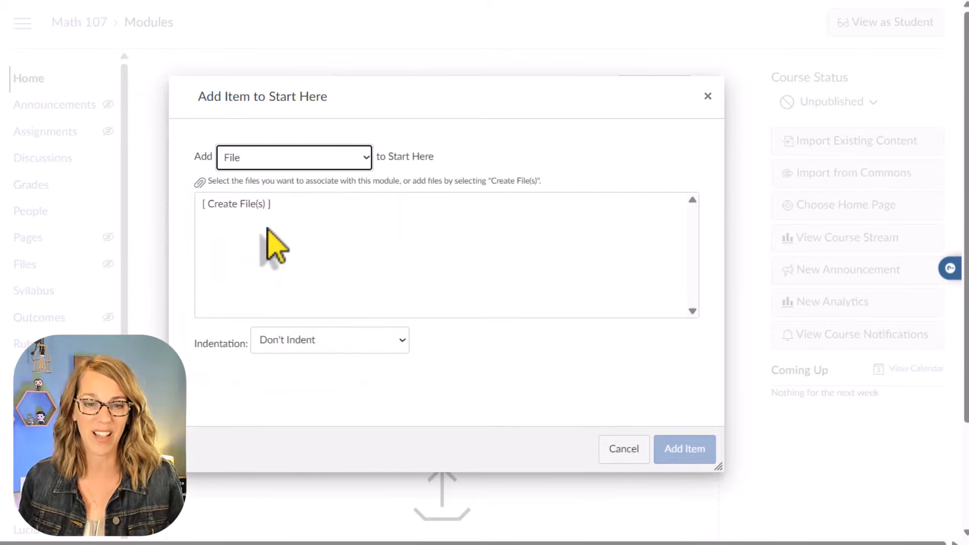
left_click(252, 205)
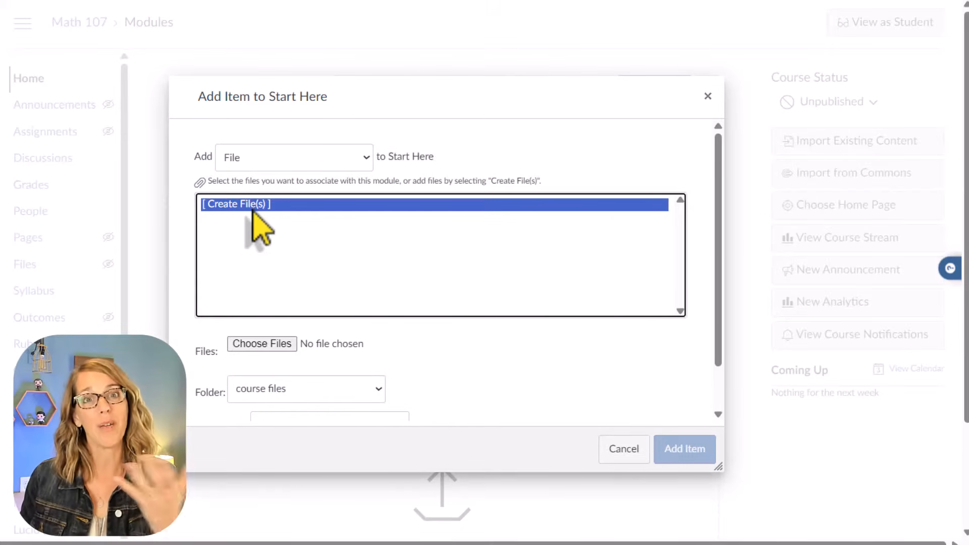
left_click(273, 344)
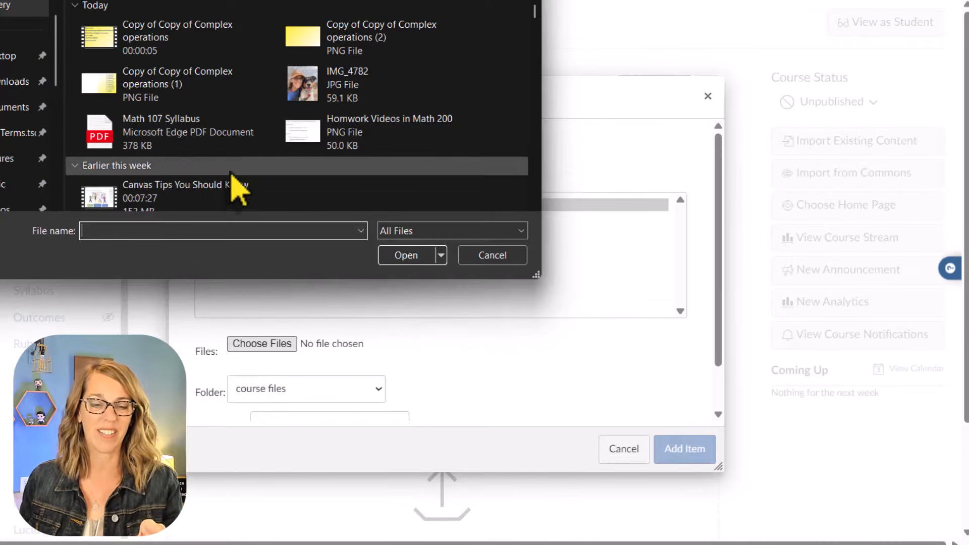
left_click(179, 141)
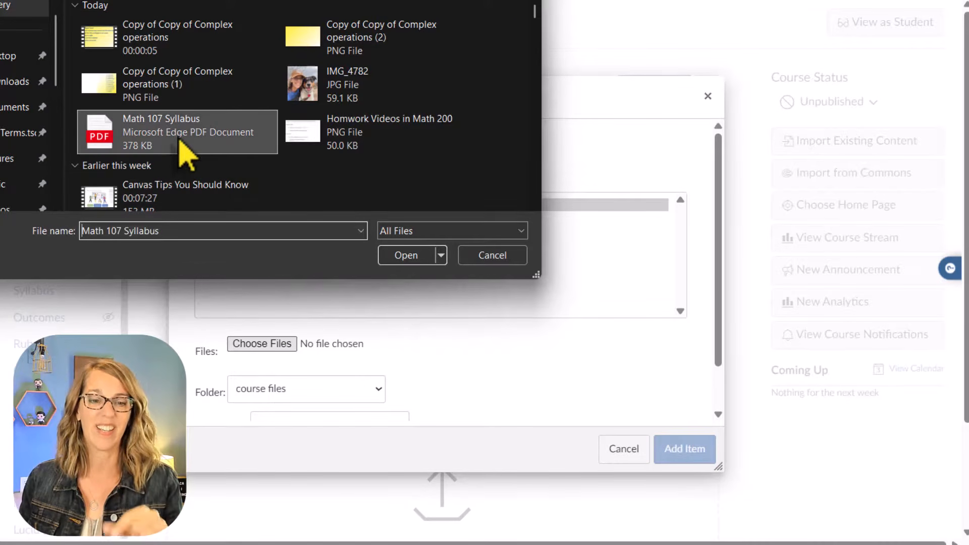
left_click(416, 258)
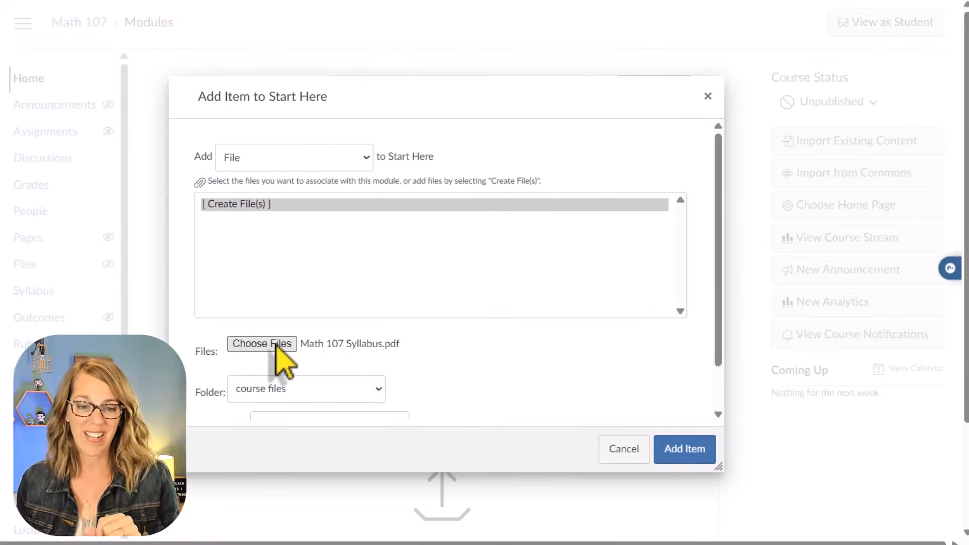
scroll(404, 374, "down", 1)
left_click(699, 457)
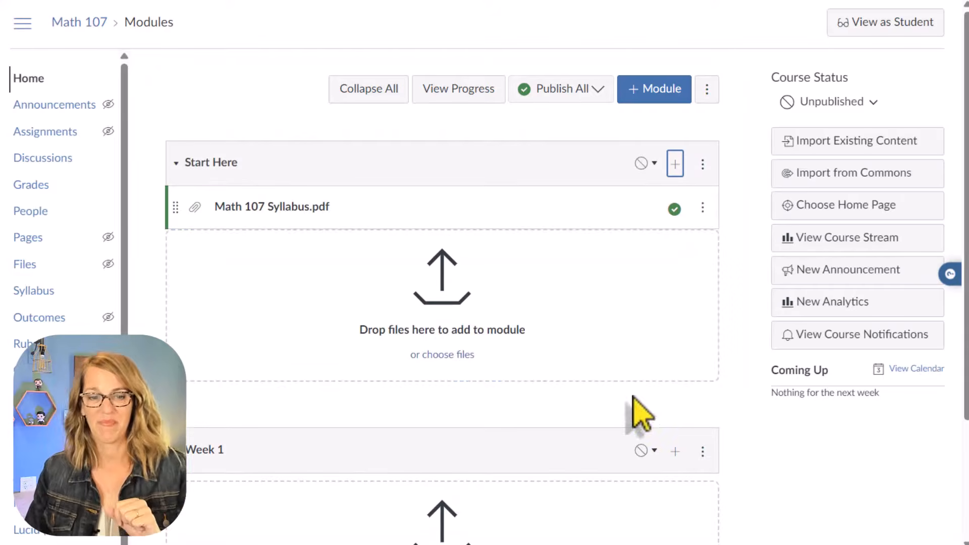
- Preview the Math 107 Syllabus.pdf item and return to the course's modules
left_click(321, 214)
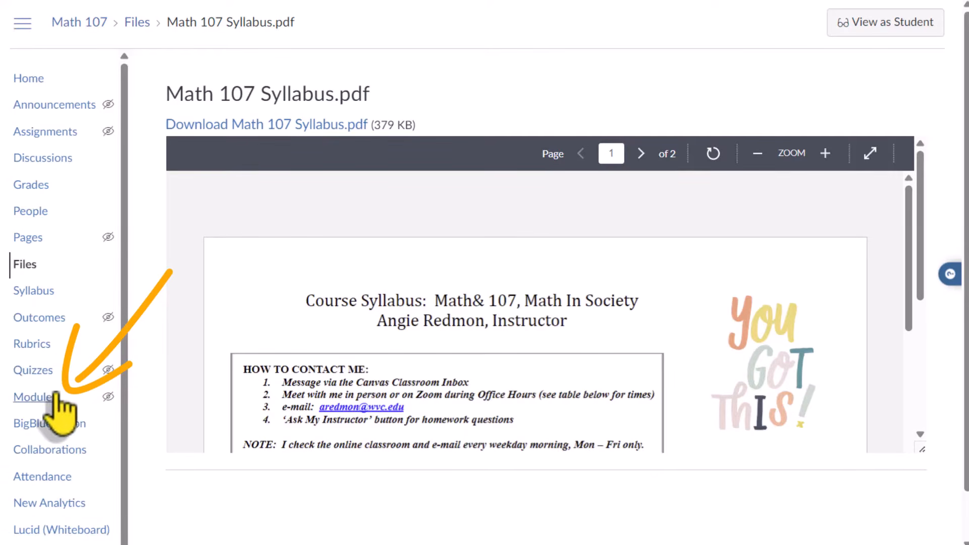
left_click(97, 392)
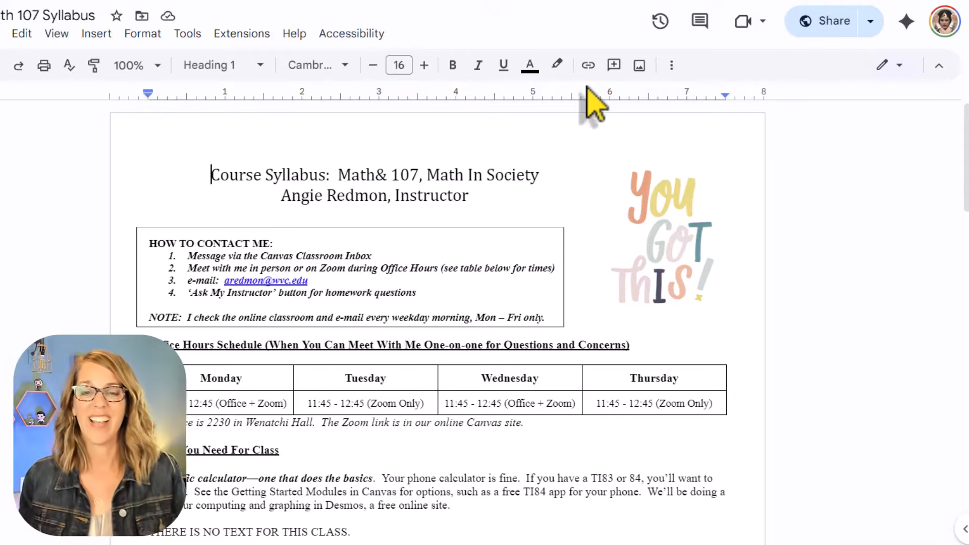
- Switch to the Math 107 Syllabus document in Google Docs and copy its sharing link
left_click(838, 30)
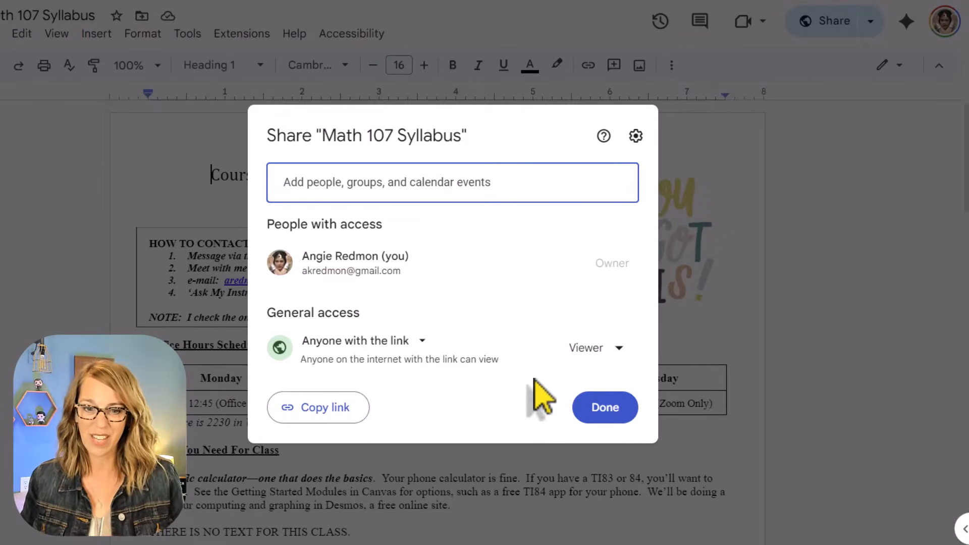
left_click(320, 410)
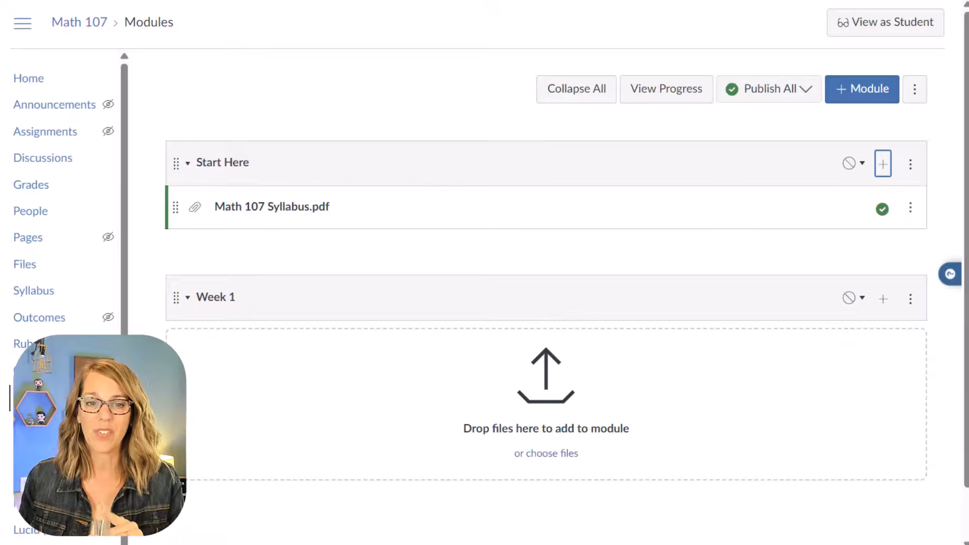
- Back in Canvas, add an External URL item to the Start Here module with the copied document link and the page name "Class Syllabus"
left_click(885, 165)
left_click(365, 159)
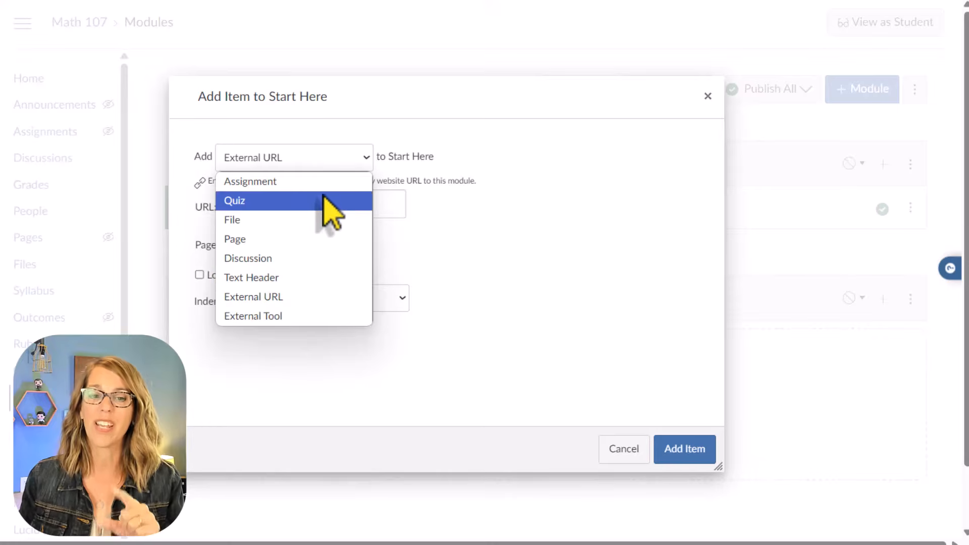
left_click(310, 297)
left_click(262, 204)
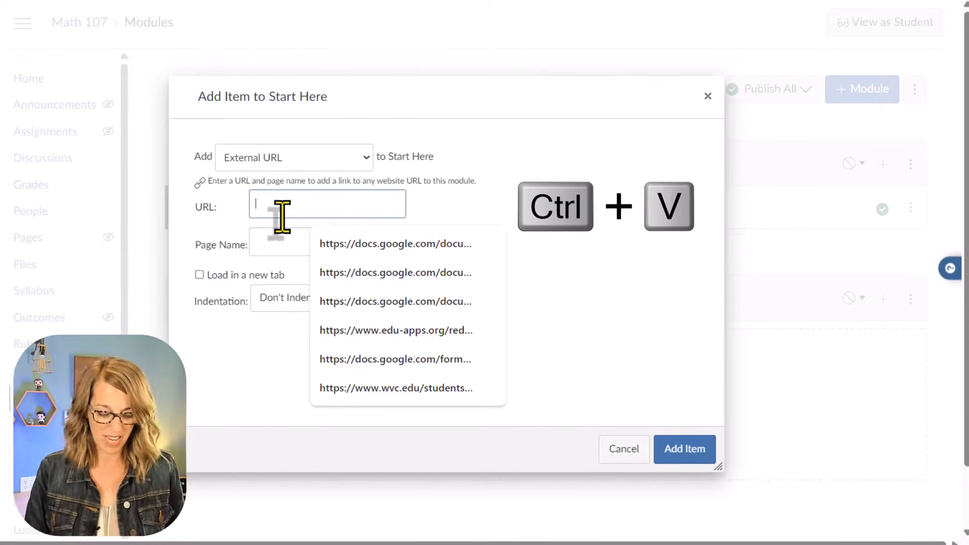
key("ctrl+v")
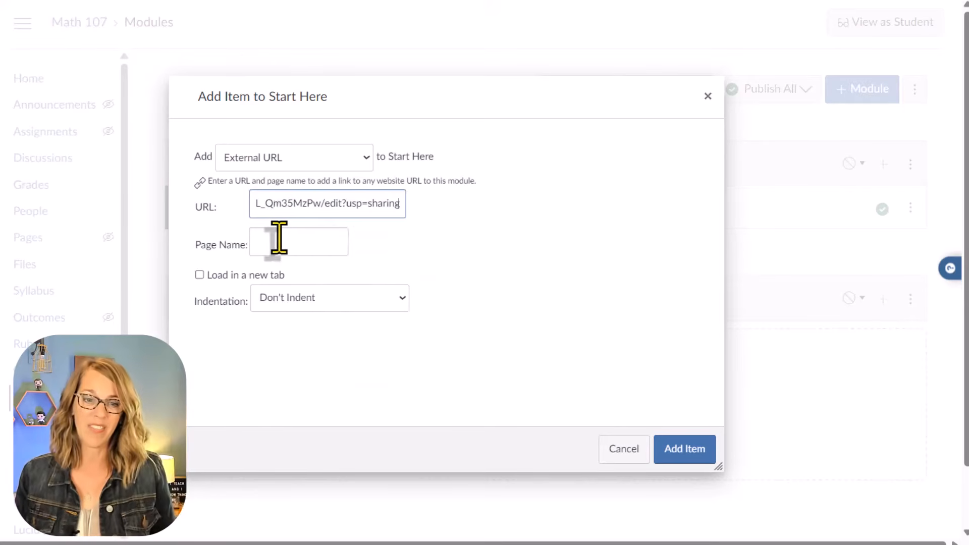
left_click(276, 238)
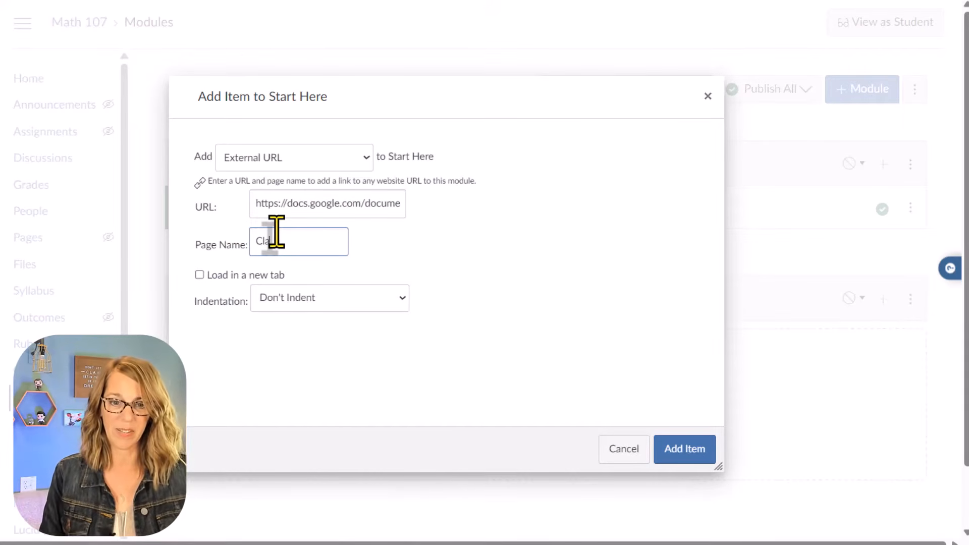
type("abus")
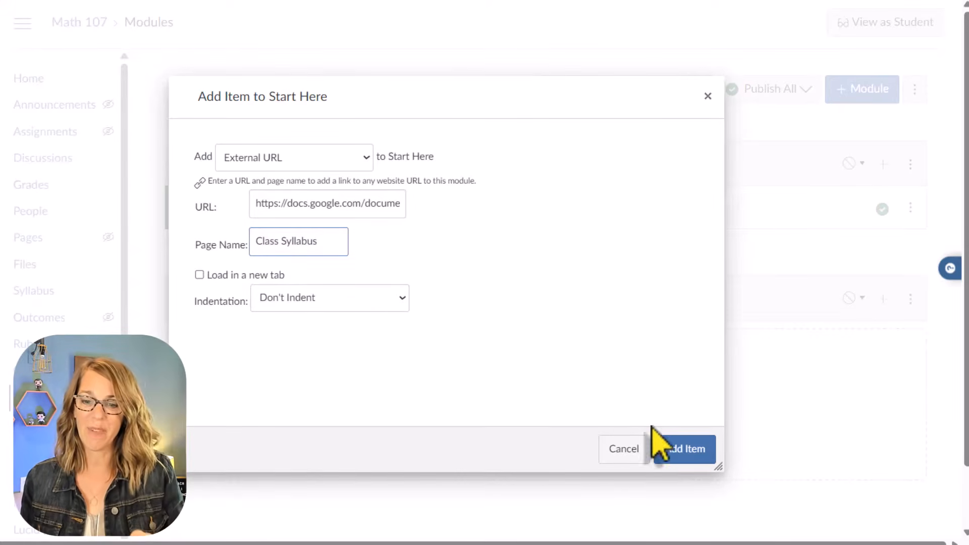
left_click(685, 451)
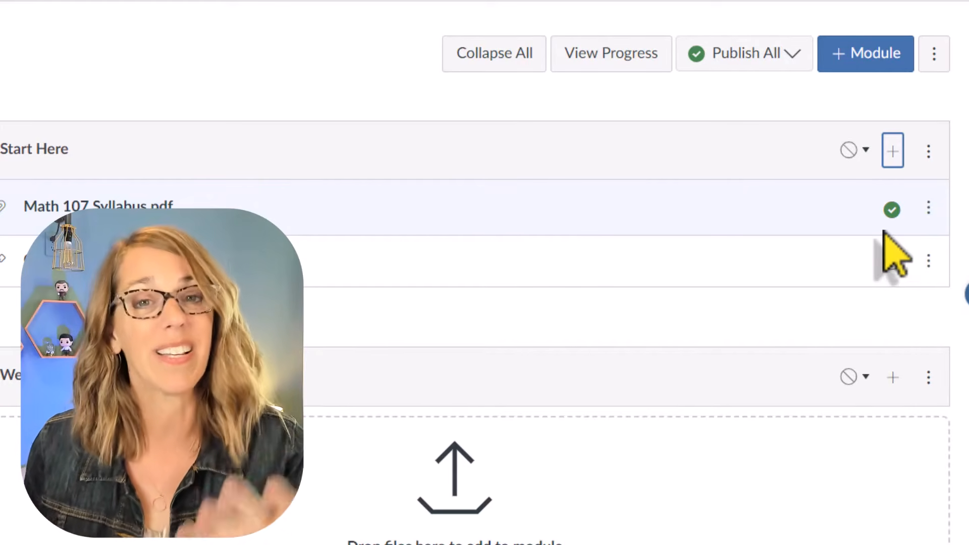
- Publish the Class Syllabus link and unpublish Math 107 Syllabus.pdf in the Start Here module
left_click(894, 262)
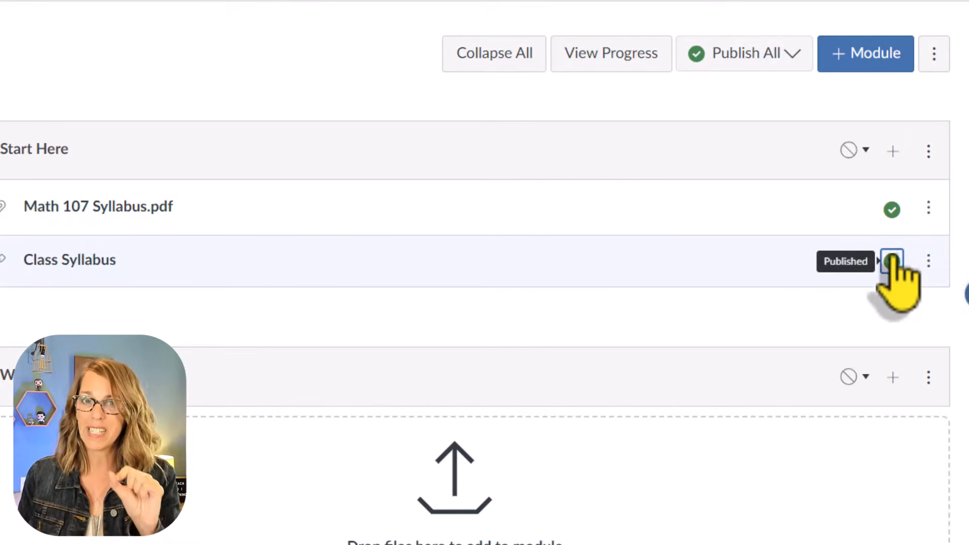
left_click(893, 209)
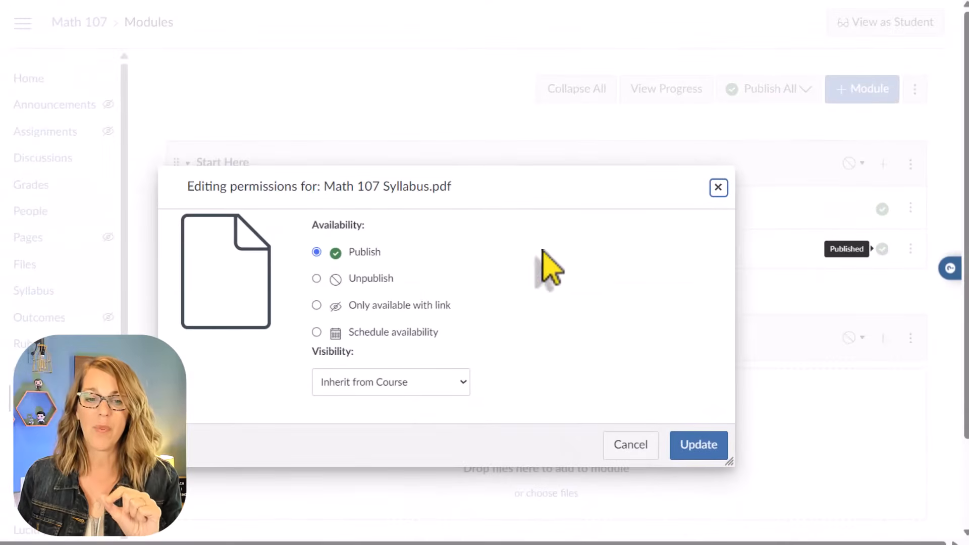
left_click(316, 278)
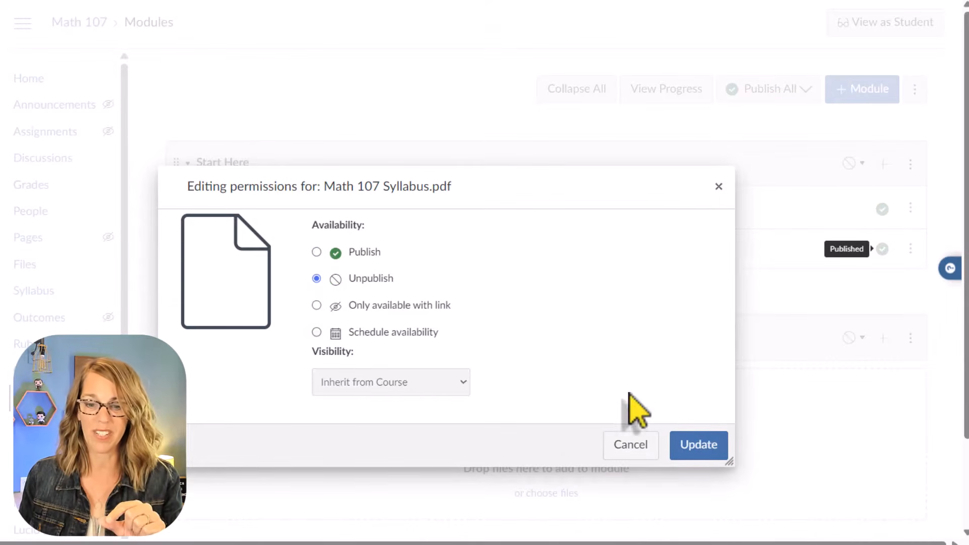
left_click(692, 453)
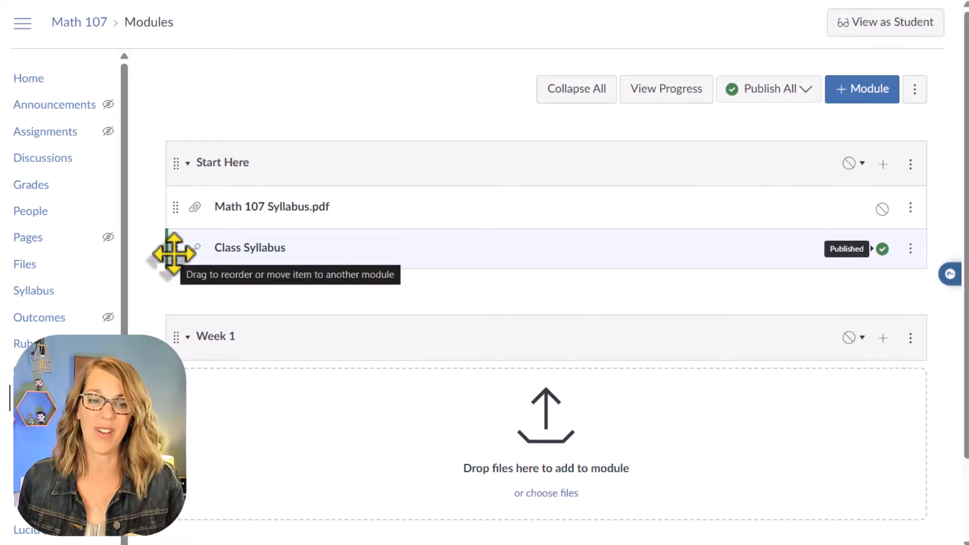
- Move Class Syllabus above Math 107 Syllabus.pdf, and remove the PDF item from the Start Here module
left_click_drag(173, 252, 187, 216)
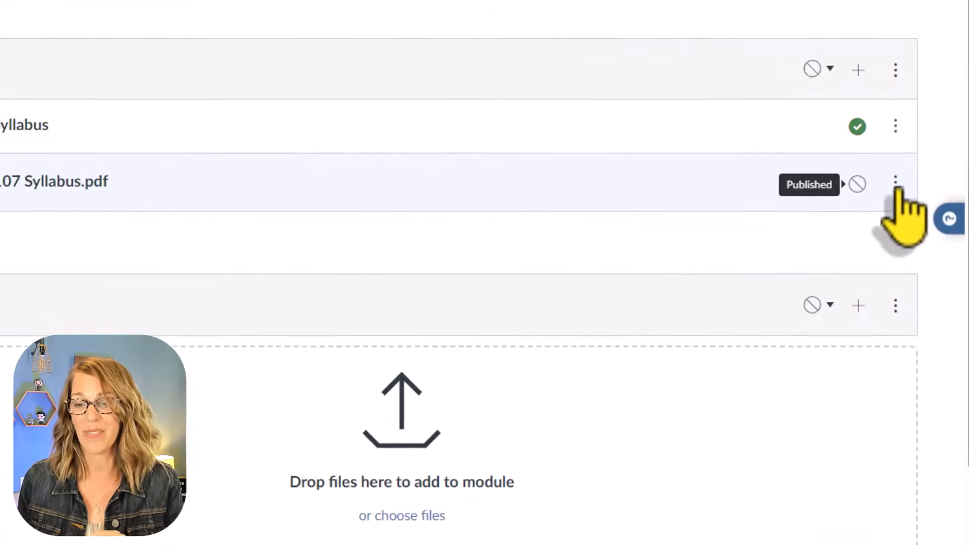
left_click(896, 182)
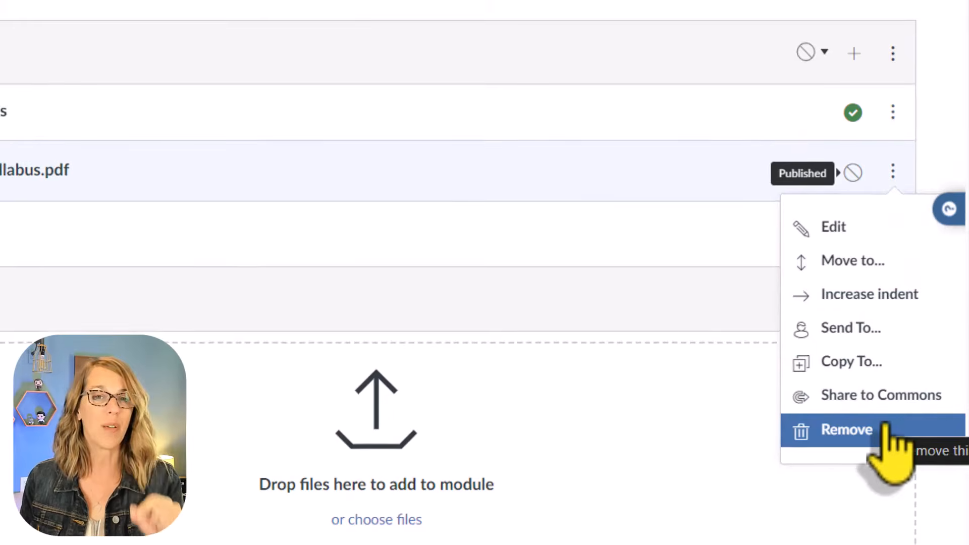
left_click(885, 429)
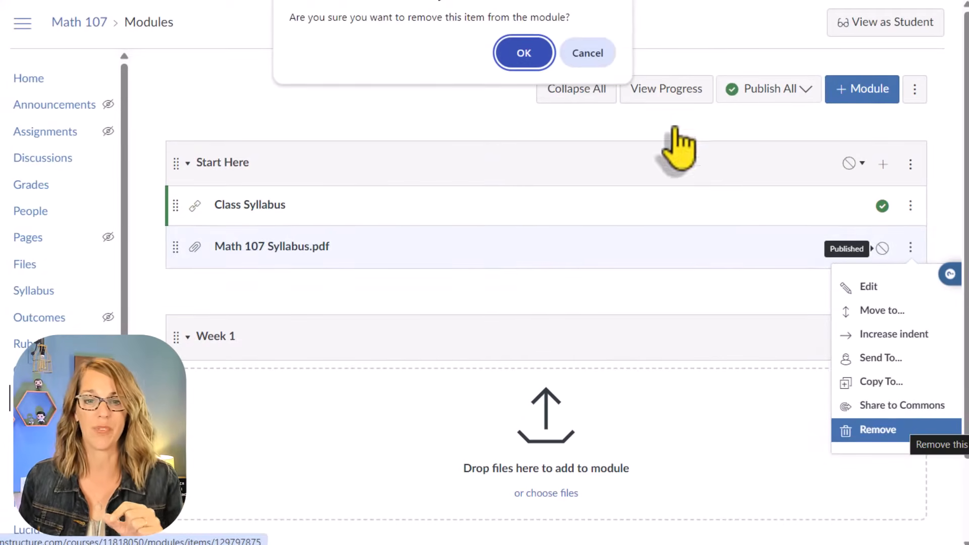
left_click(527, 51)
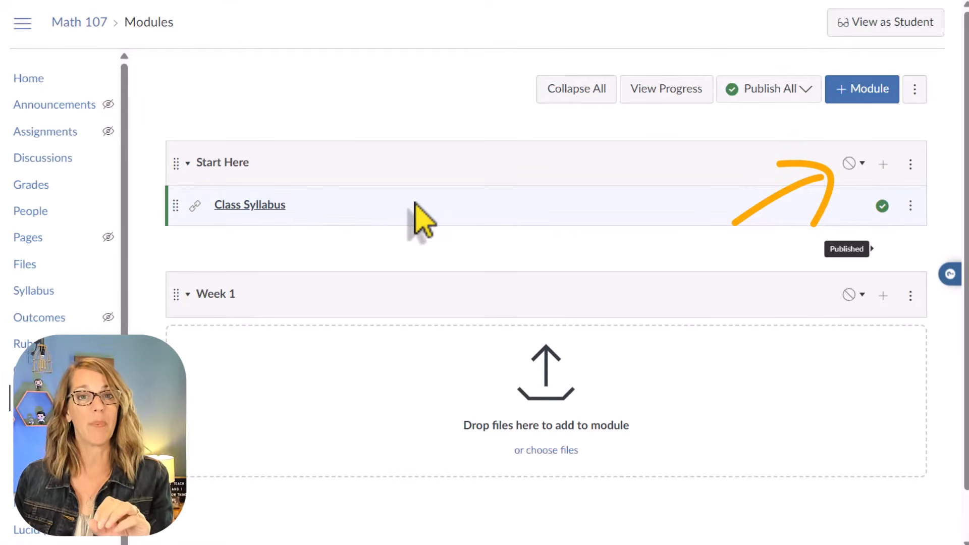
- Publish the Start Here module together with all its items
left_click(850, 165)
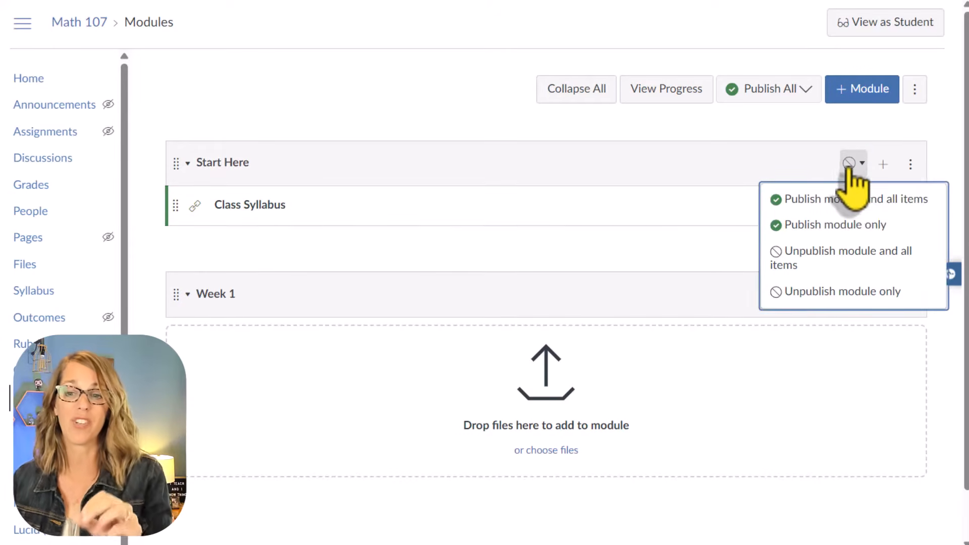
left_click(857, 202)
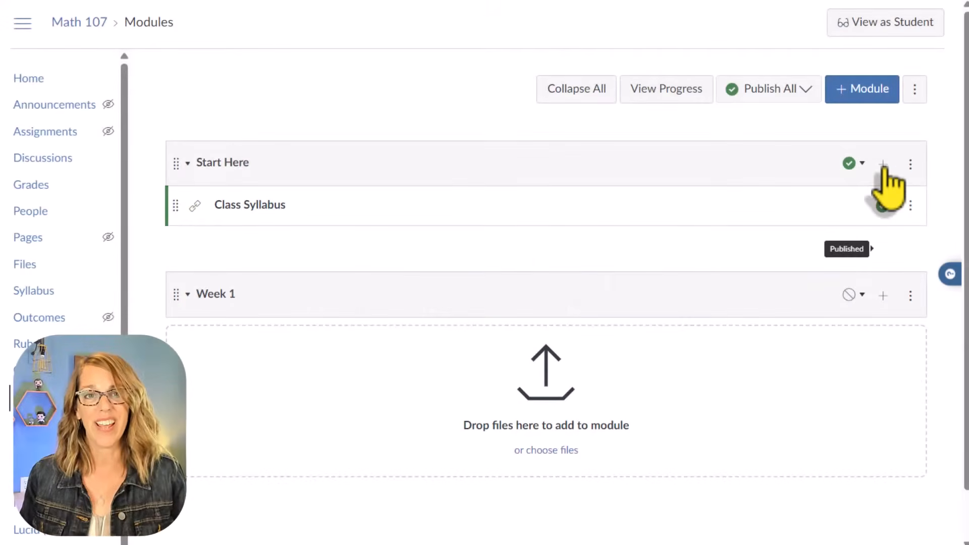
- Add a newly created page named "Welcome Video" to the Start Here module
left_click(883, 164)
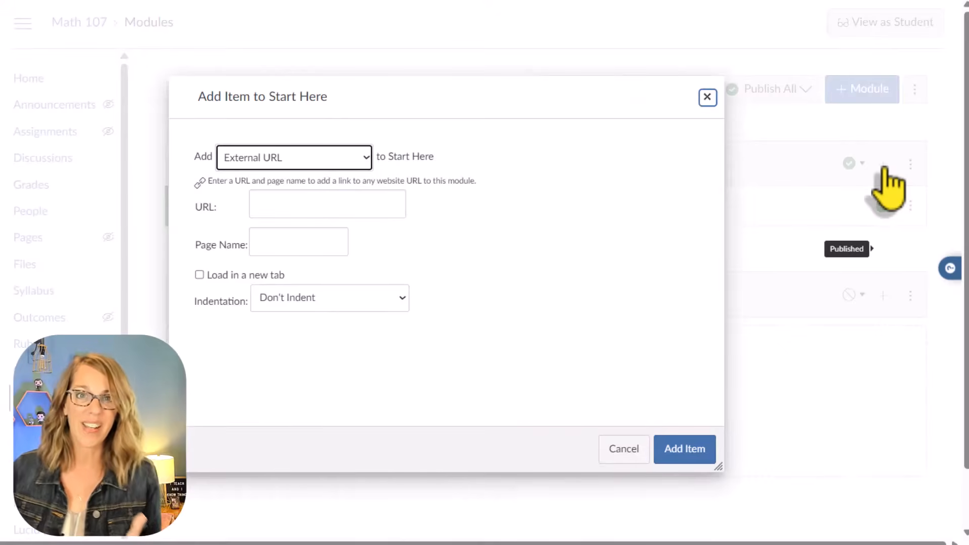
left_click(367, 159)
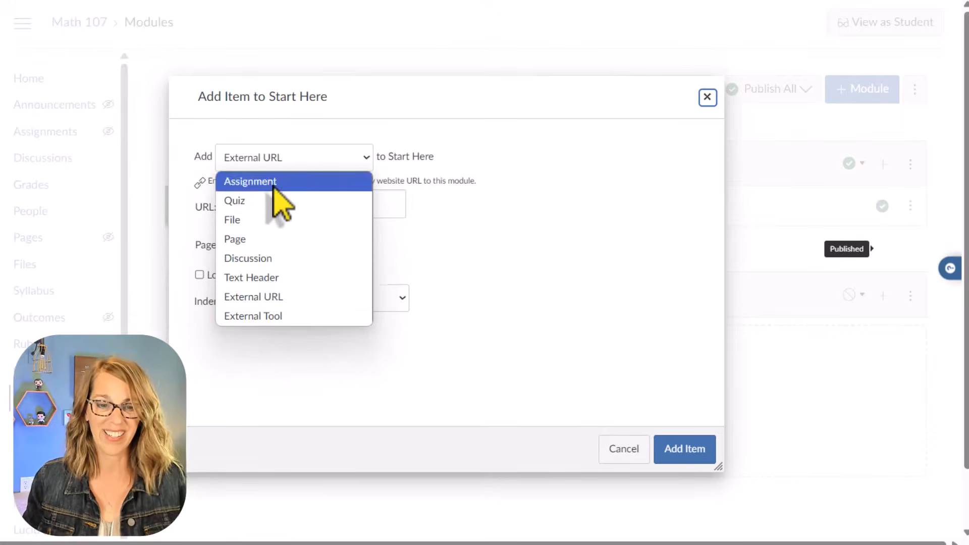
left_click(253, 239)
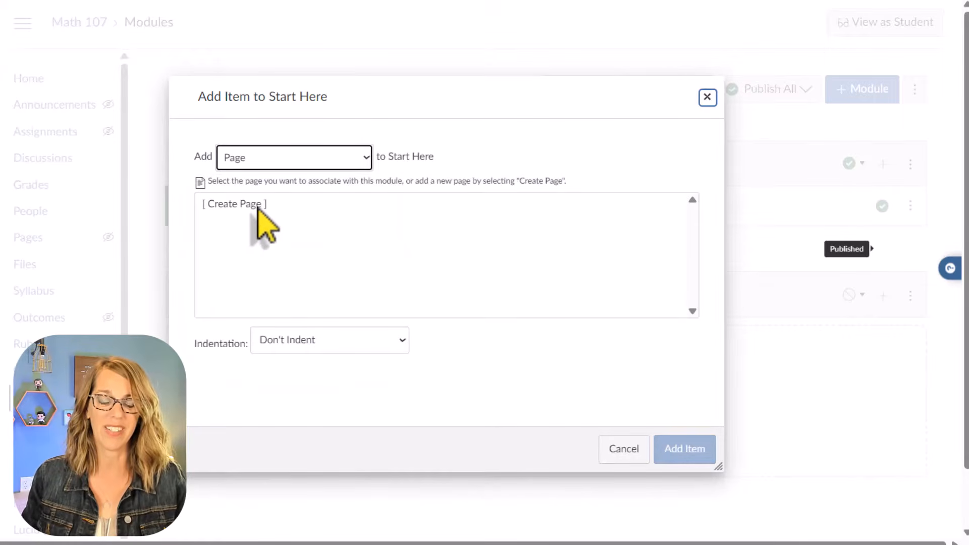
left_click(258, 207)
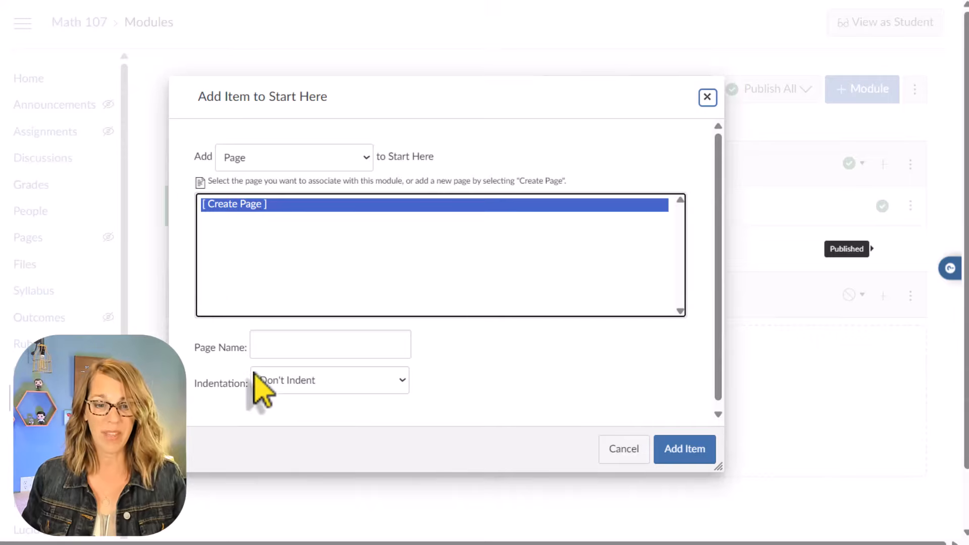
left_click(268, 341)
type("W")
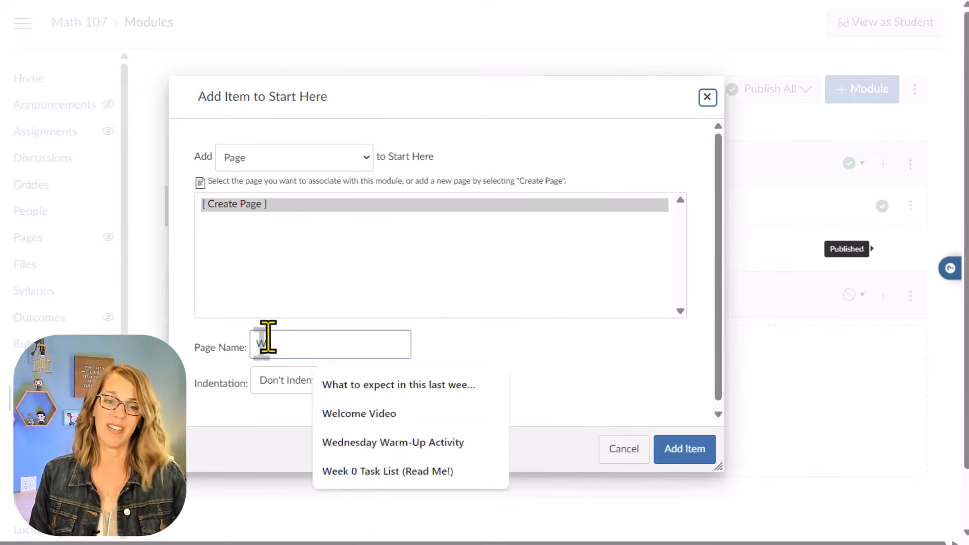
type("elcome Vodep")
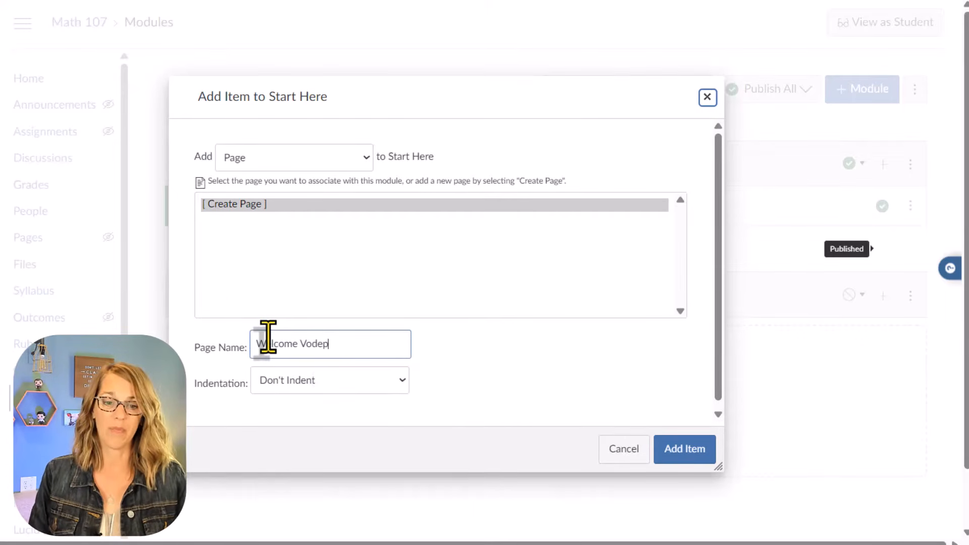
key("BackSpace")
key("BackSpace")
key("BackSpace")
key("BackSpace")
type("ide")
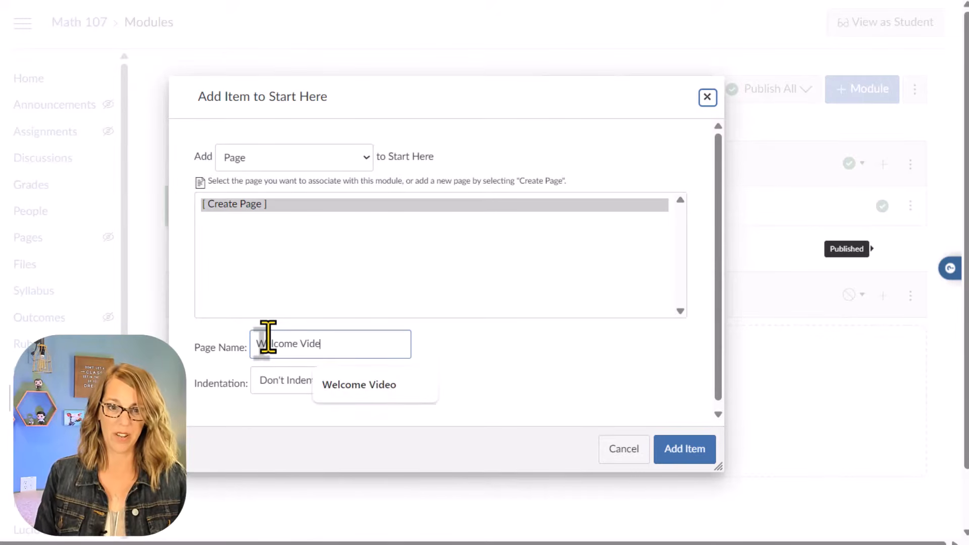
type("o")
left_click(697, 456)
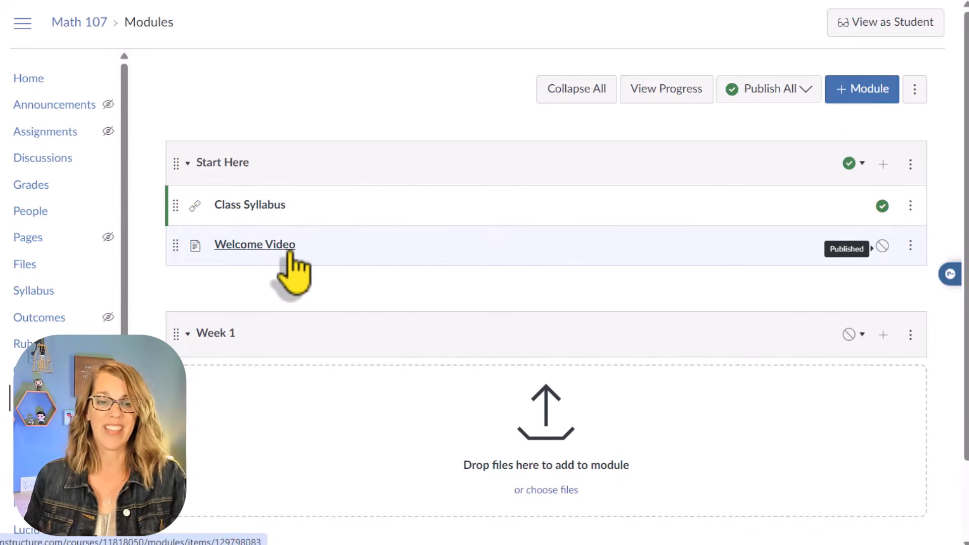
- Edit the Welcome Video page and enter the text "Watch this video before getting started with the class."
left_click(292, 273)
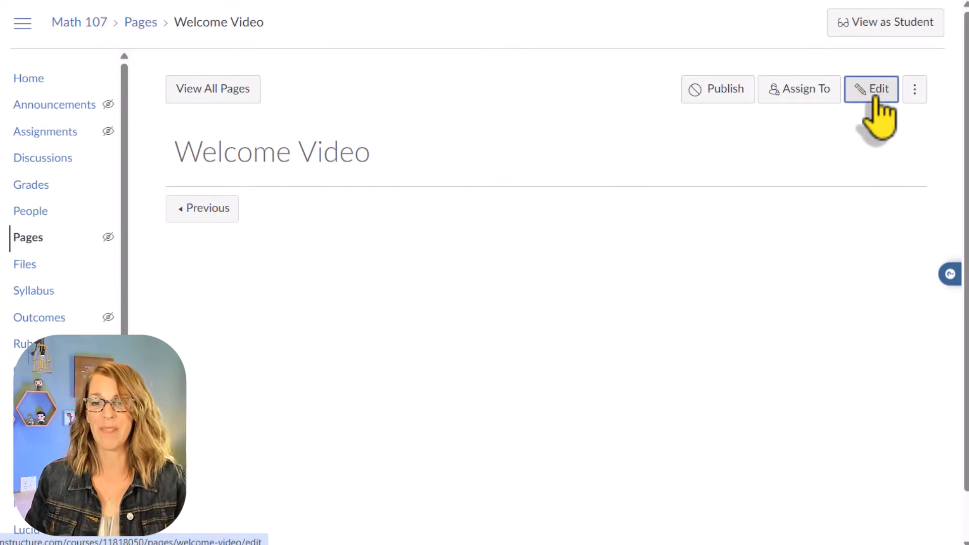
left_click(875, 97)
left_click(251, 244)
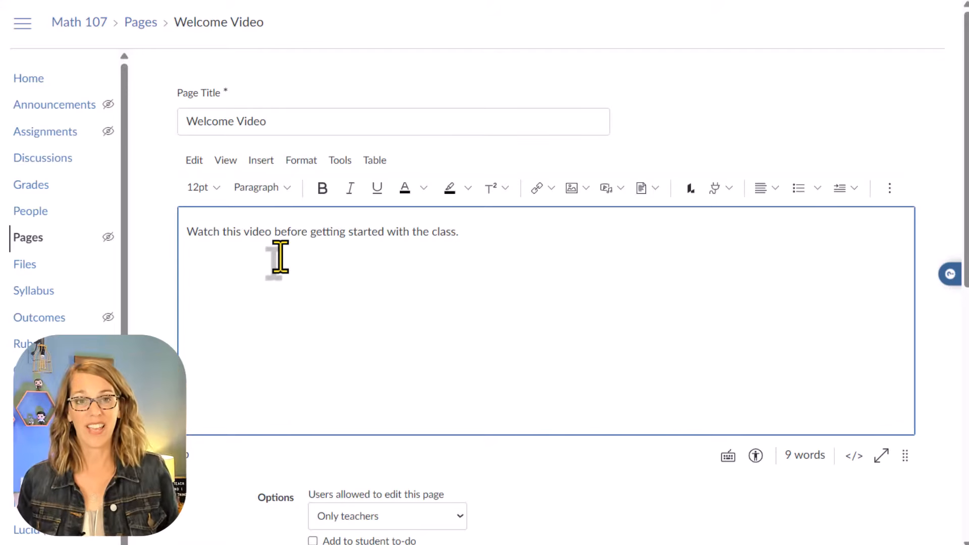
- Start inserting recorded media below the page text, selecting the 720p HD Camera as webcam and checking the microphone choice
left_click(288, 253)
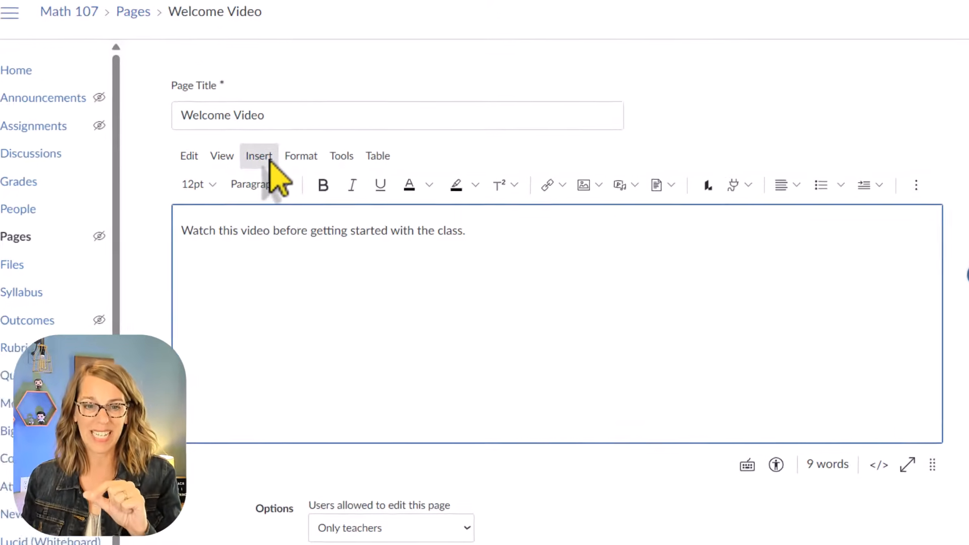
left_click(268, 159)
mouse_move(303, 235)
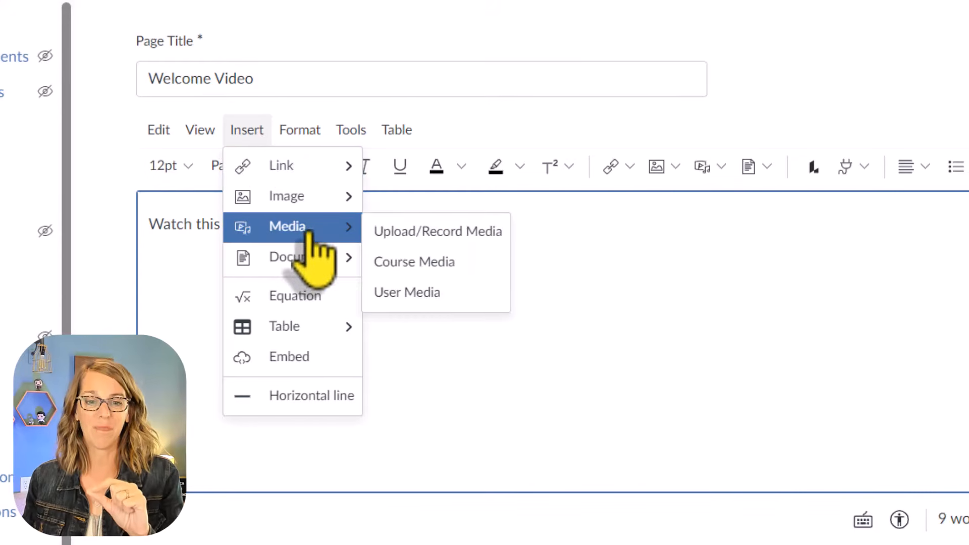
left_click(434, 235)
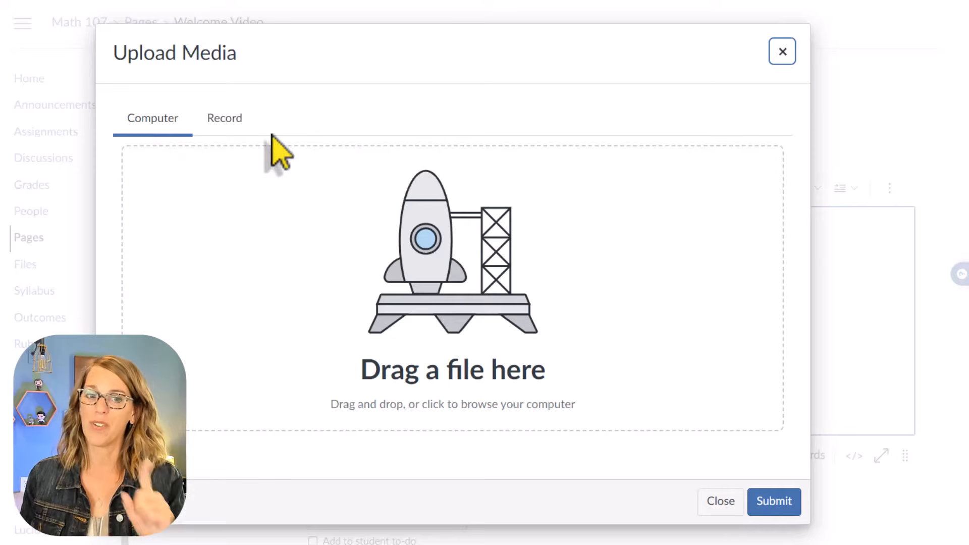
left_click(233, 117)
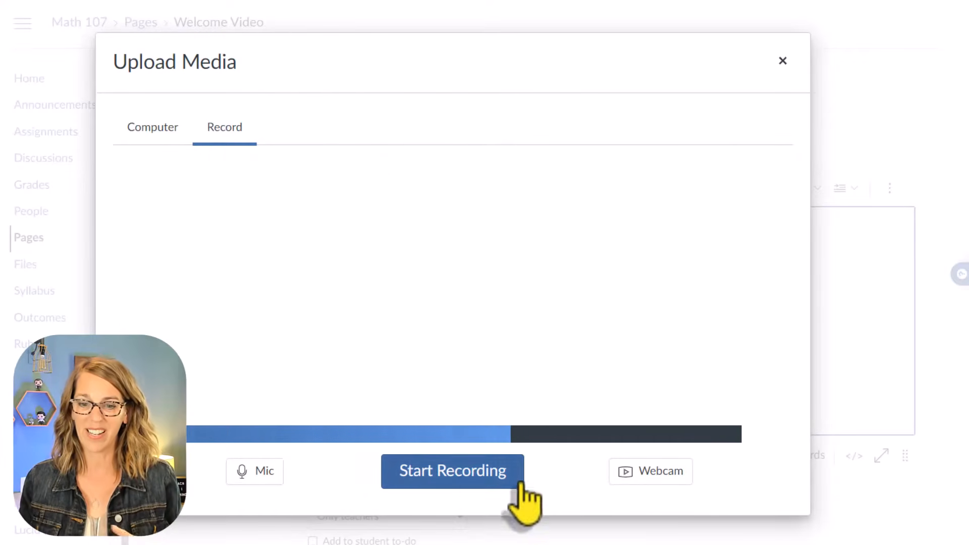
left_click(657, 472)
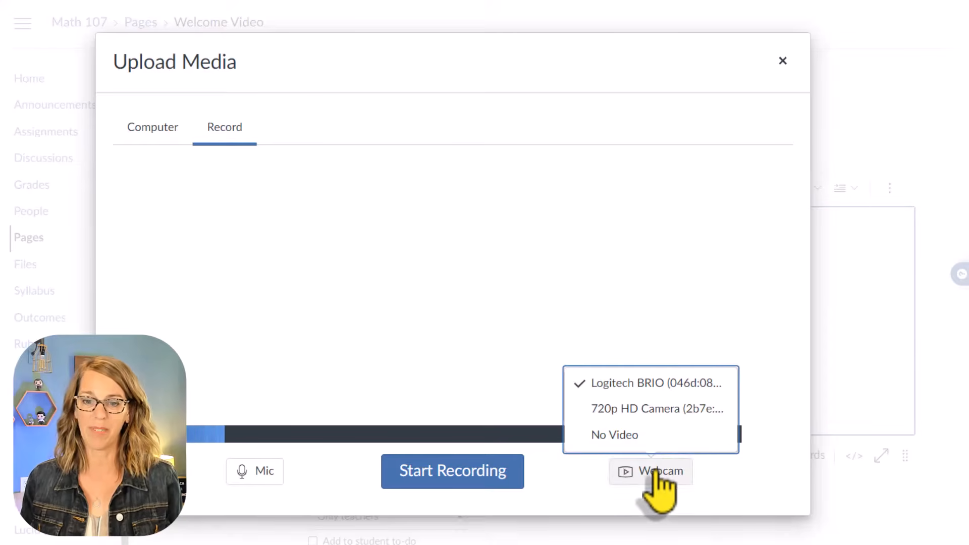
left_click(663, 420)
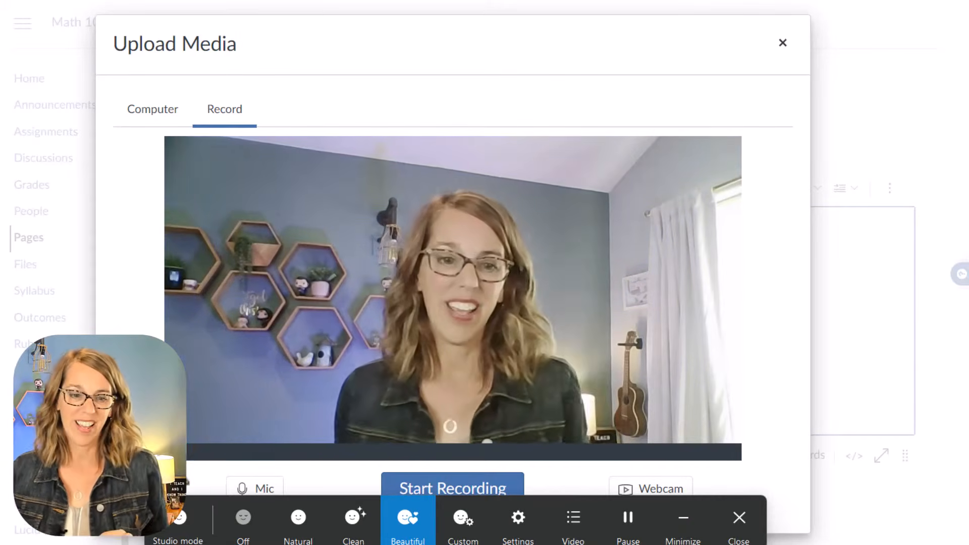
left_click(261, 488)
left_click(261, 487)
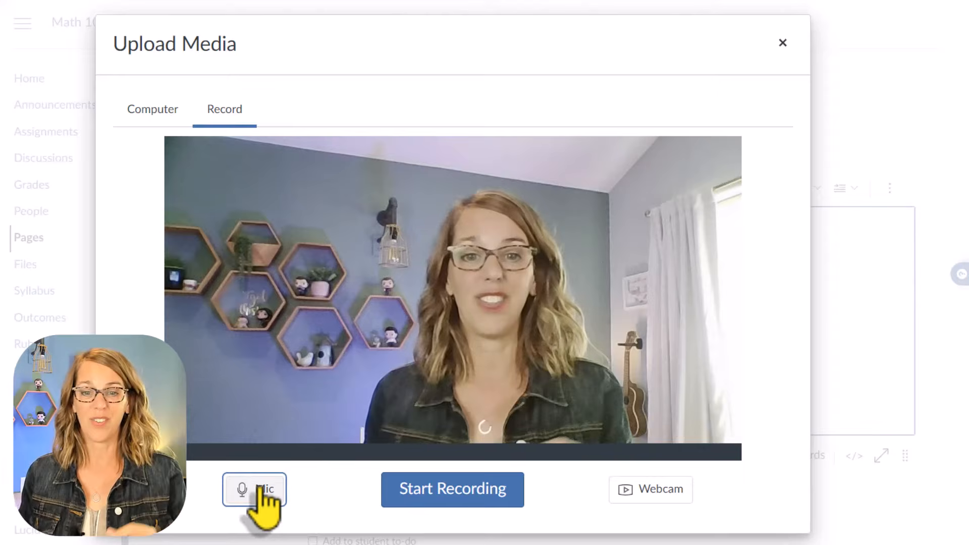
- Record a webcam clip about 3 seconds long and save it into the Welcome Video page
left_click(489, 493)
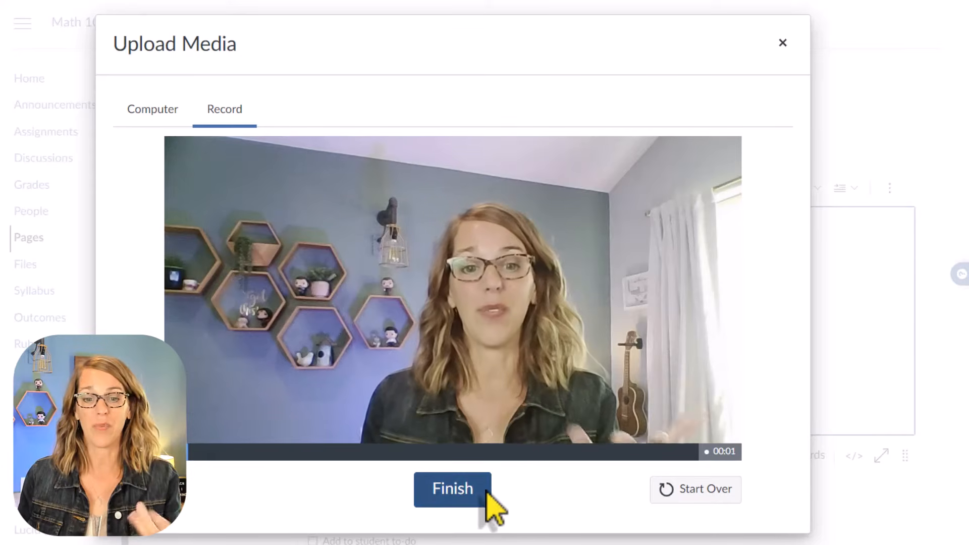
left_click(477, 497)
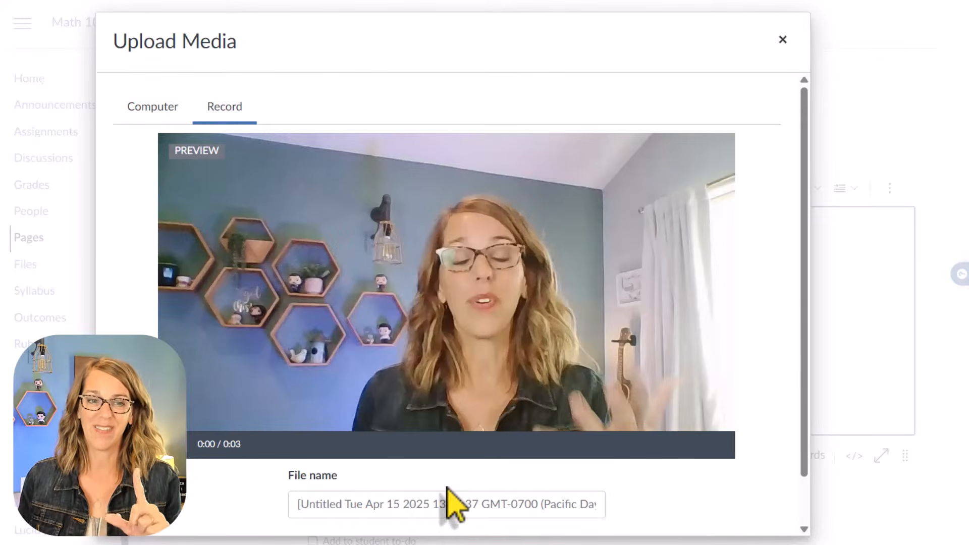
scroll(766, 467, "down", 2)
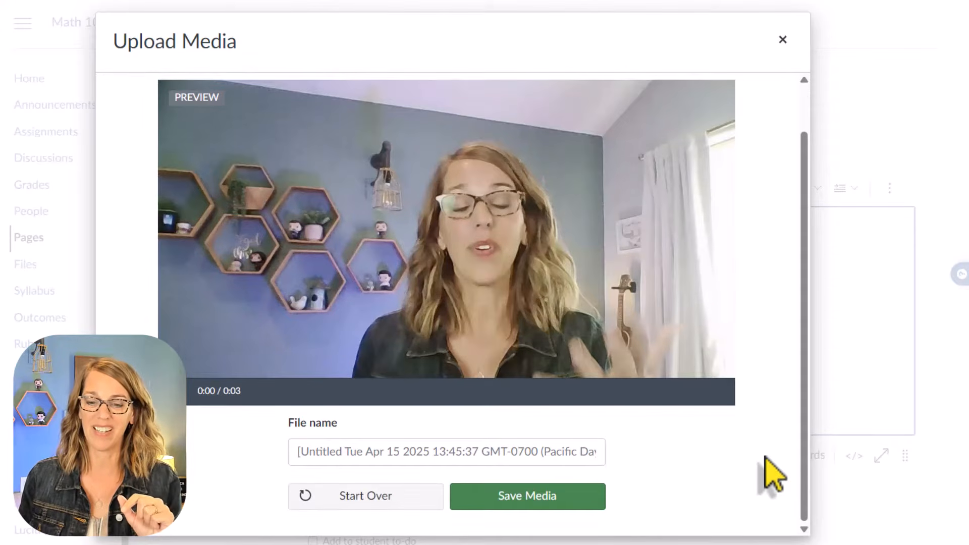
left_click(546, 505)
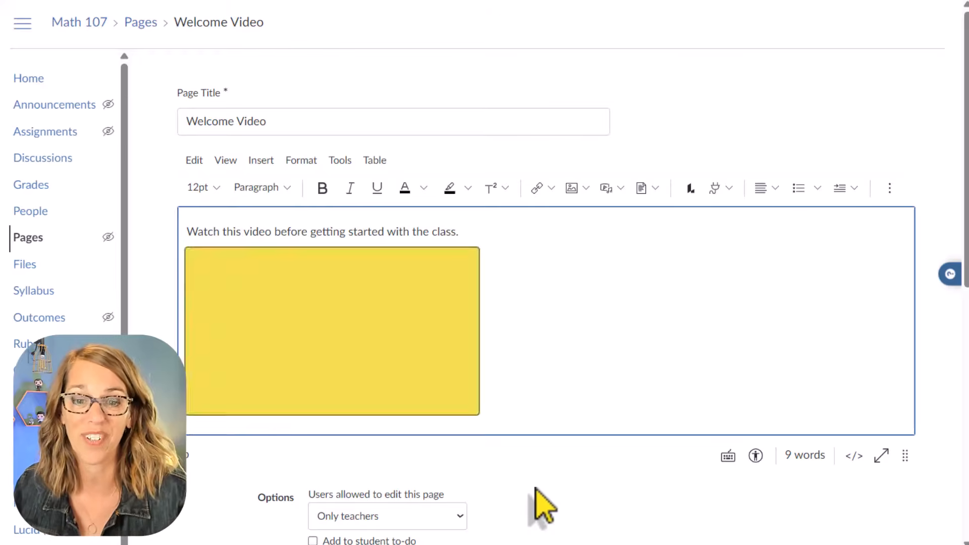
- Look over the page's options and the editor's alignment and additional formatting tools
scroll(535, 510, "down", 4)
scroll(554, 173, "up", 2)
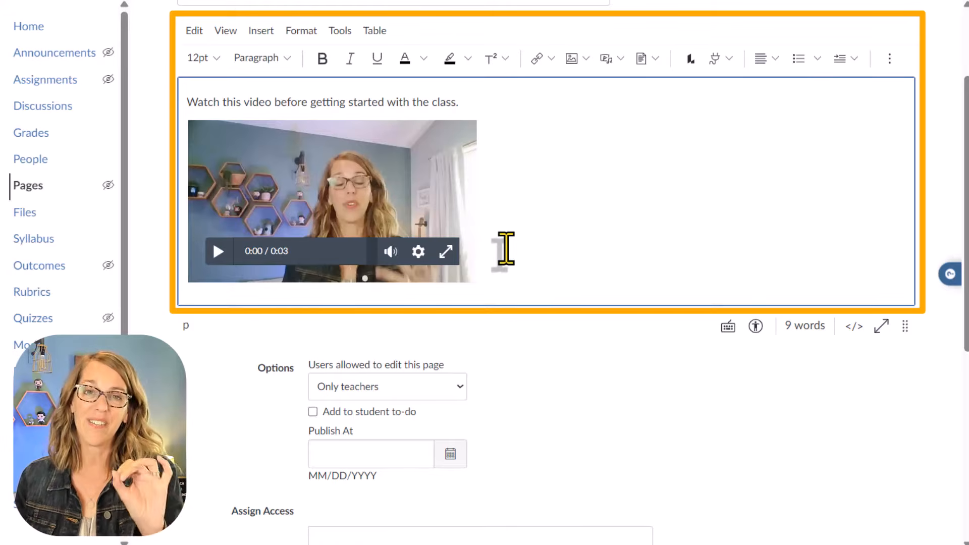
left_click(506, 248)
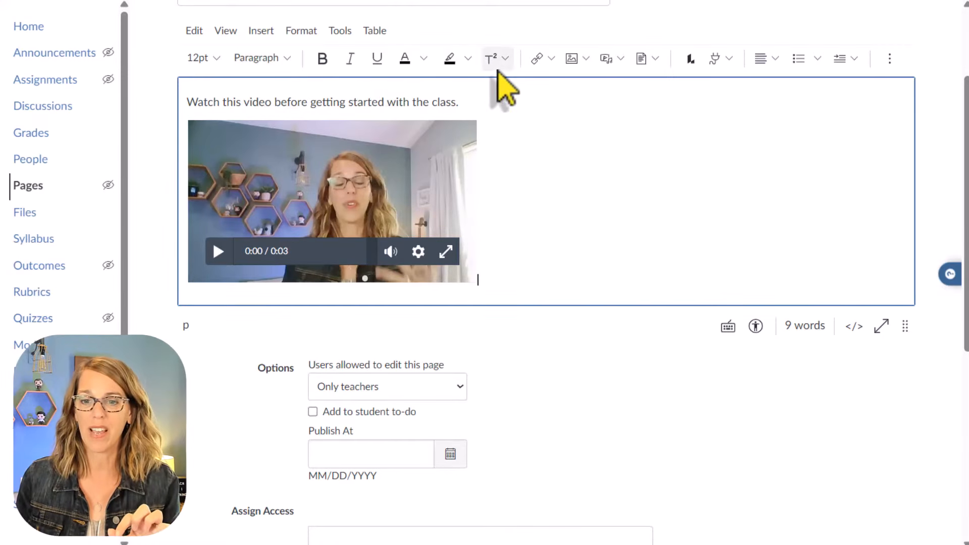
left_click(768, 60)
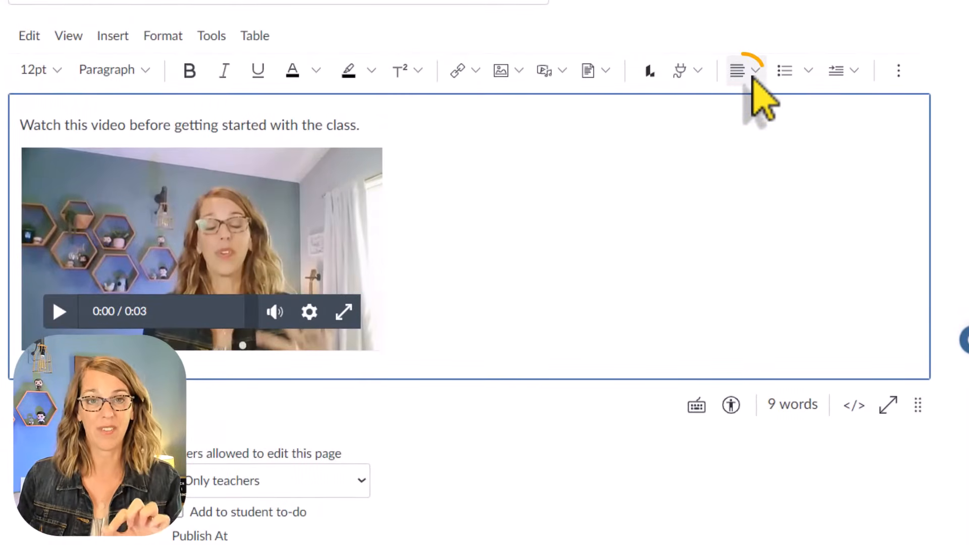
left_click(899, 70)
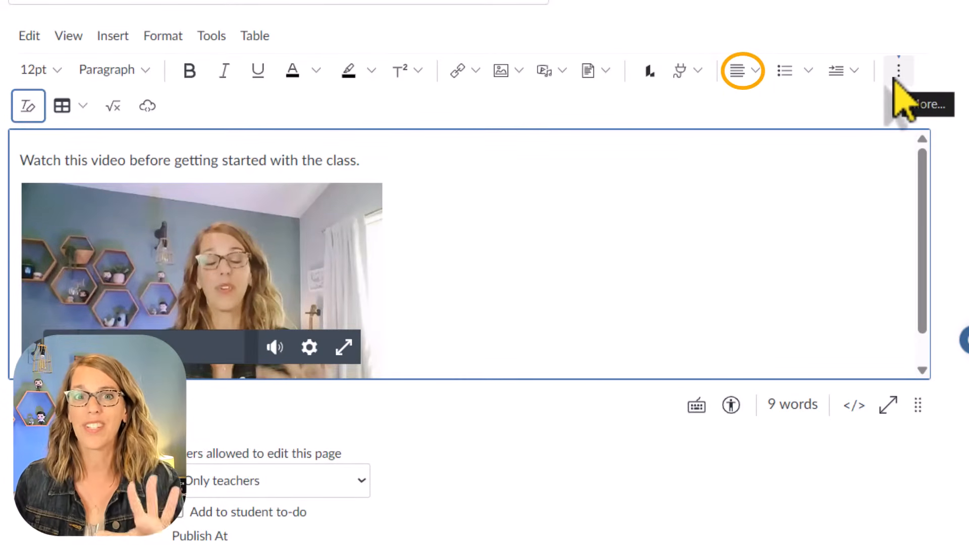
- Center the video on the Welcome Video page and make the sentence above it bold, italic and underlined
left_click(756, 75)
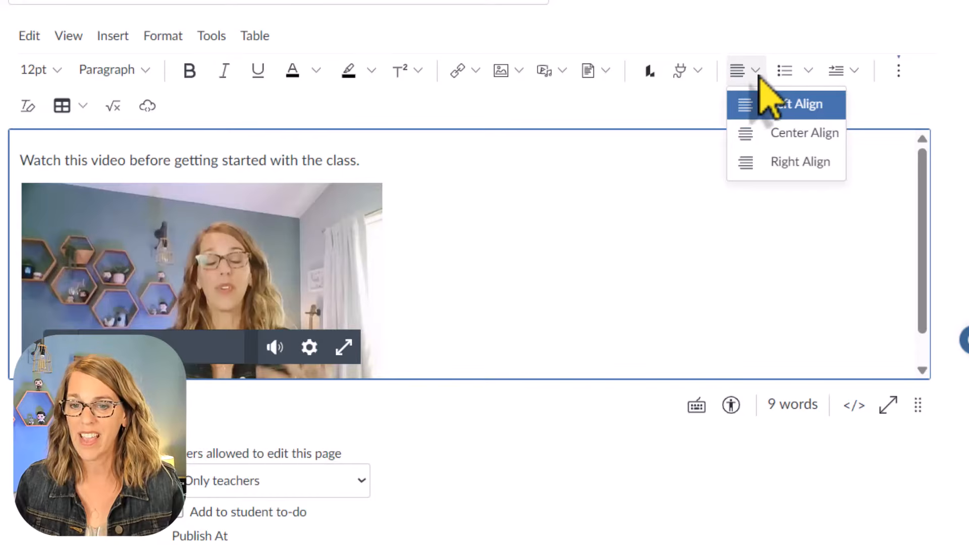
left_click(803, 134)
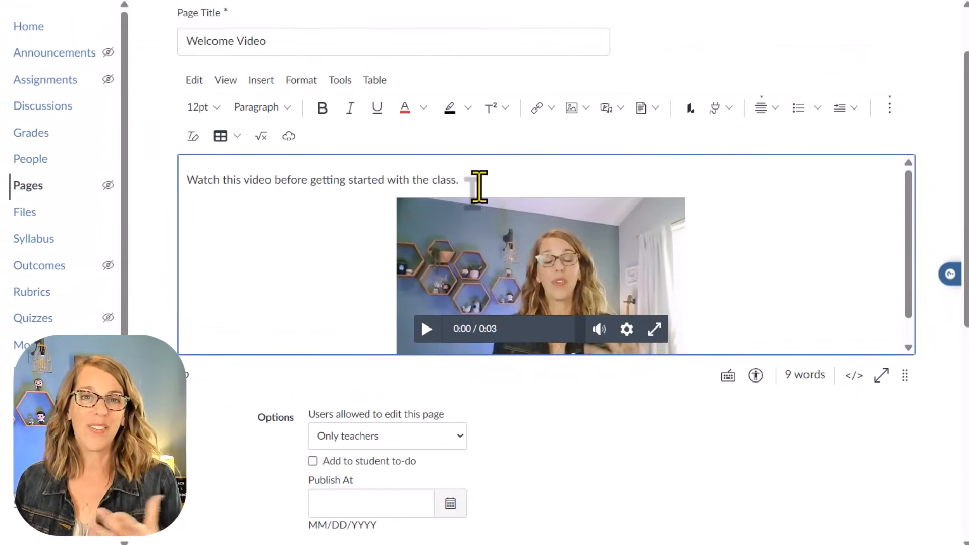
left_click_drag(479, 187, 162, 195)
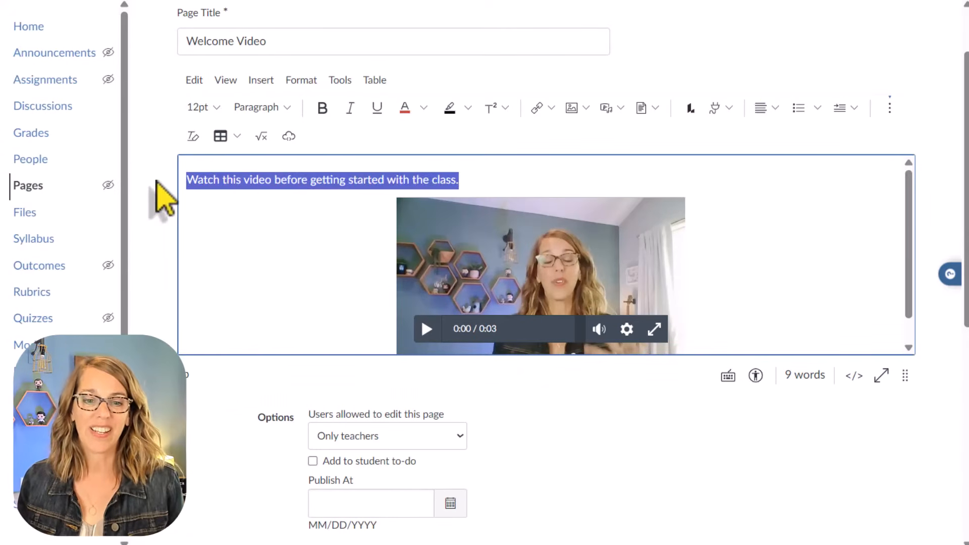
left_click(323, 112)
left_click(349, 113)
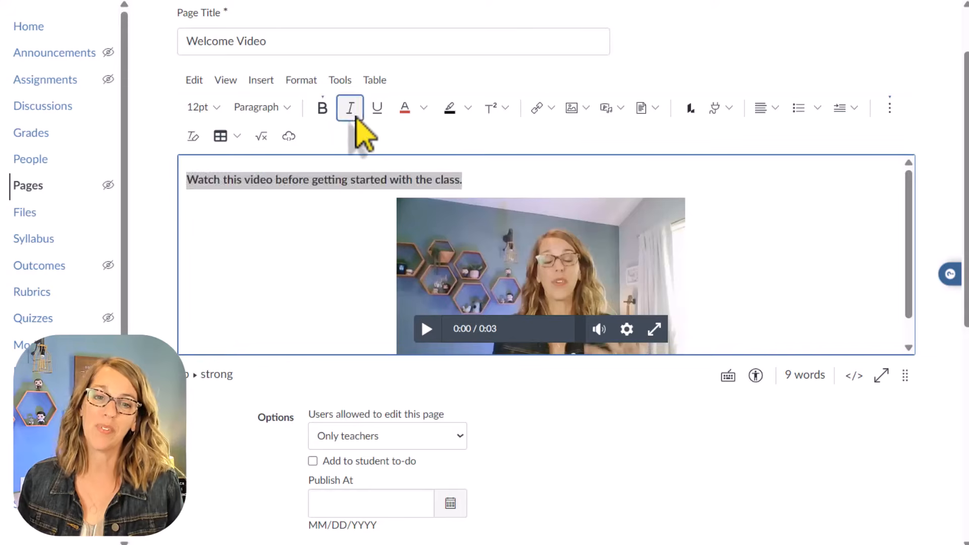
left_click(382, 113)
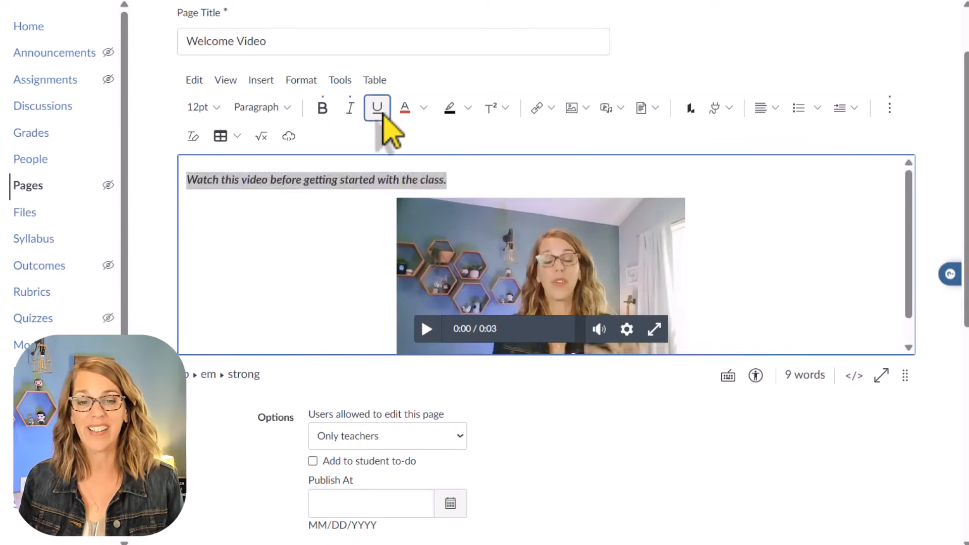
left_click(424, 108)
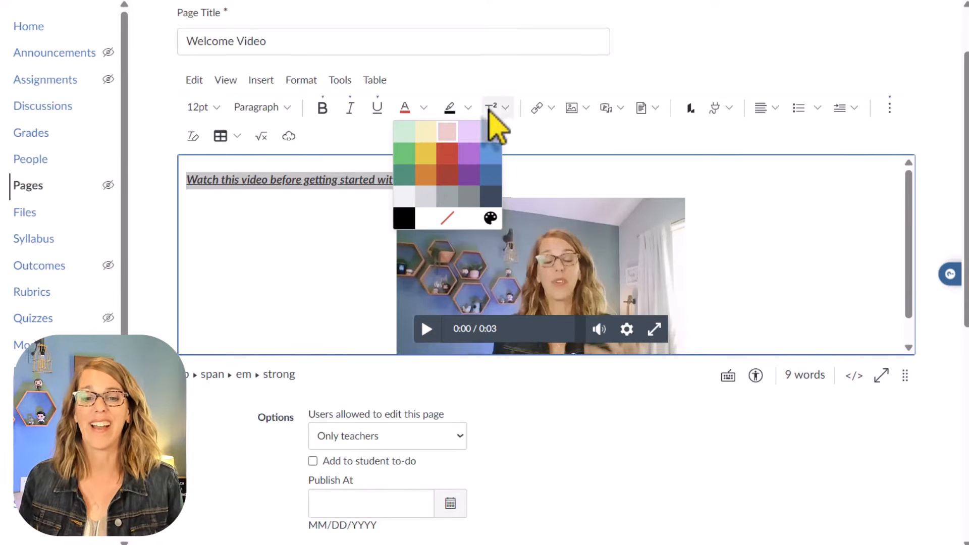
left_click(578, 183)
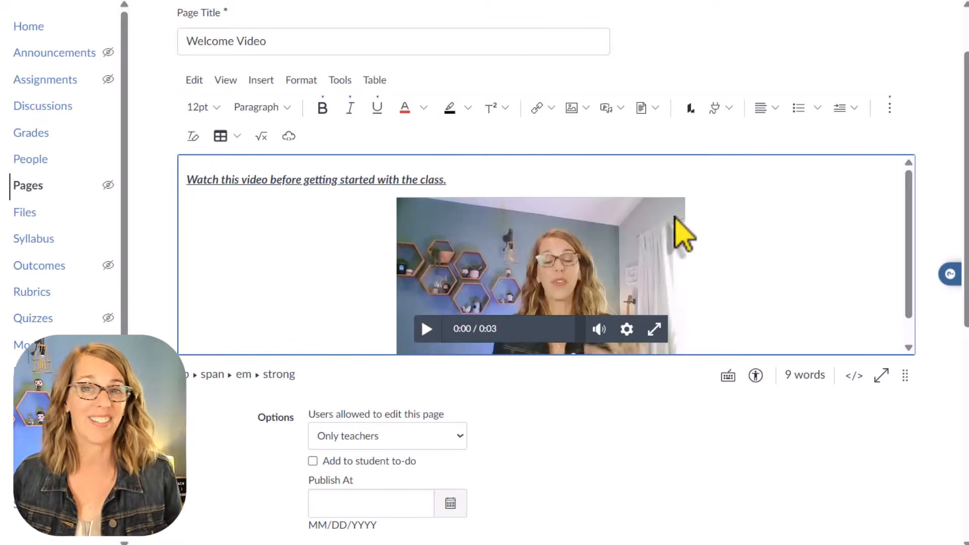
- Save the Welcome Video page without publishing it
scroll(798, 483, "down", 5)
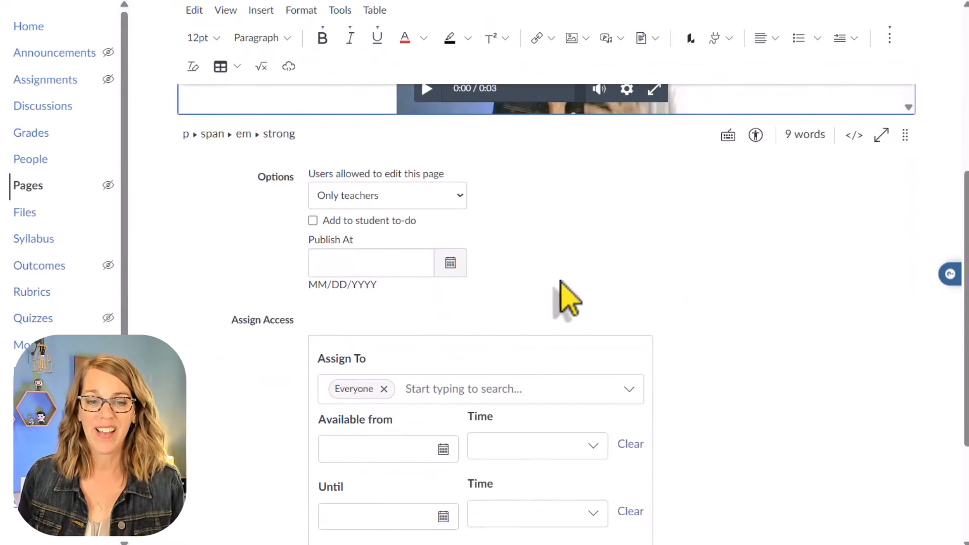
scroll(589, 366, "down", 3)
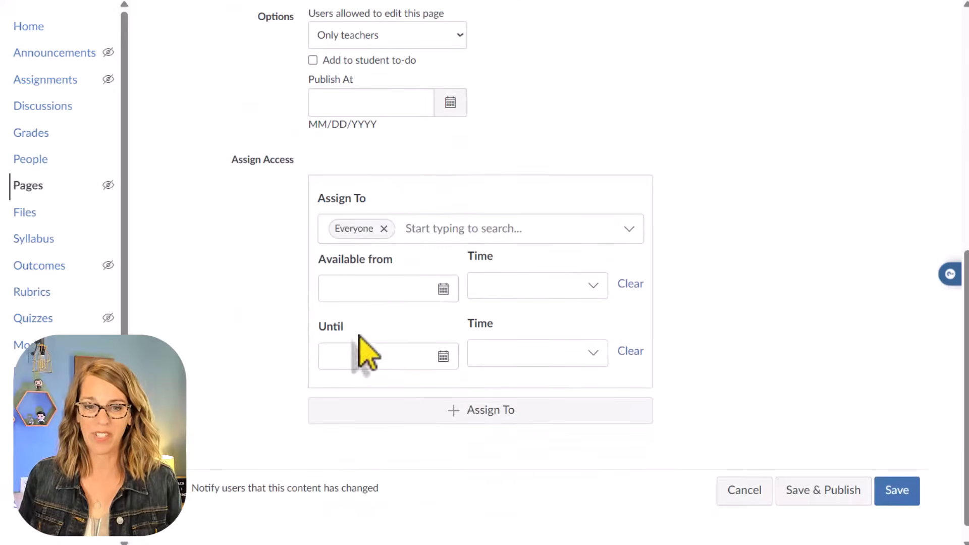
scroll(649, 451, "down", 1)
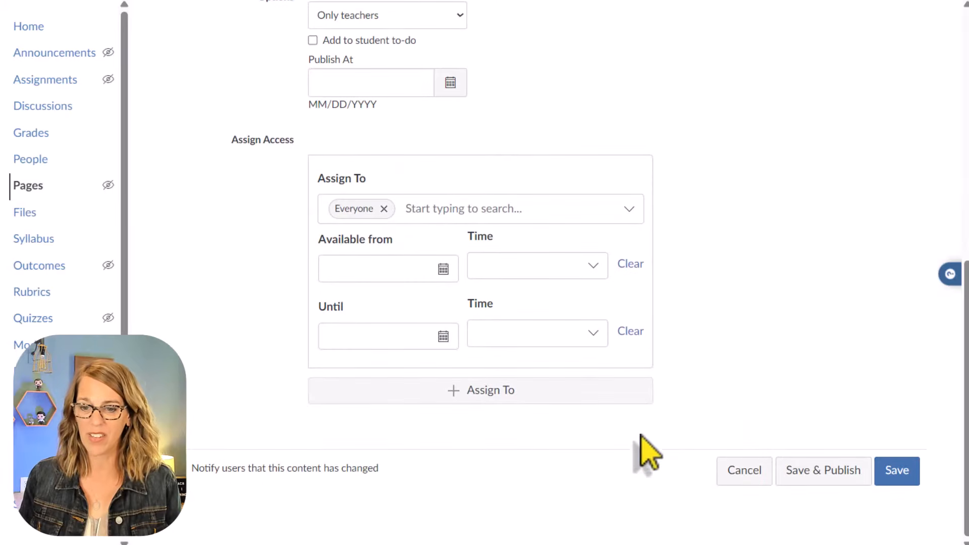
left_click(899, 472)
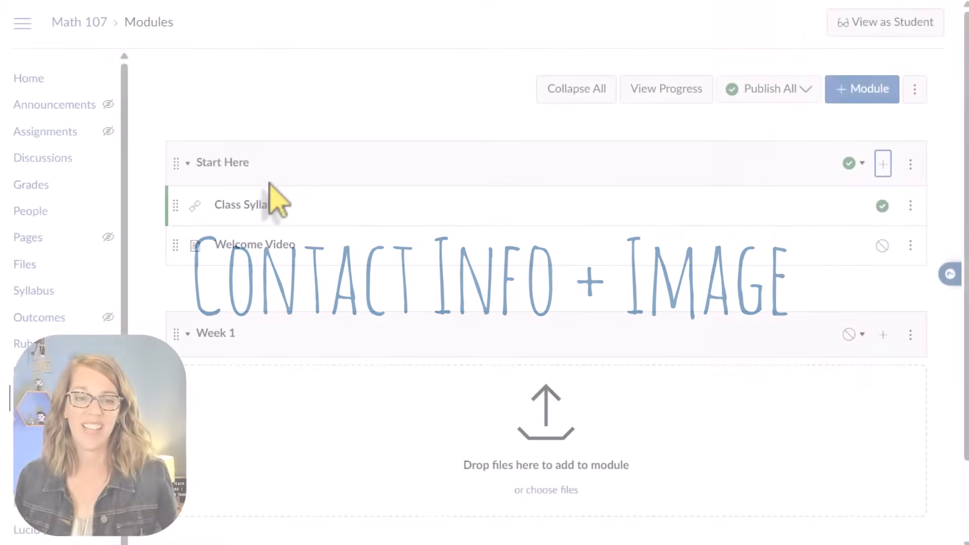
- Add a new page named "How To Contact Me" to the Start Here module
left_click(884, 164)
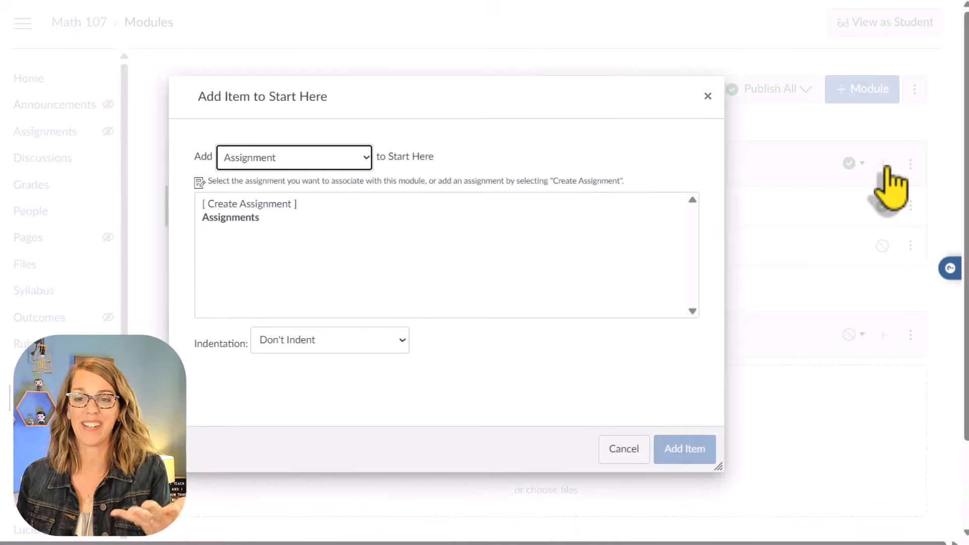
left_click(371, 161)
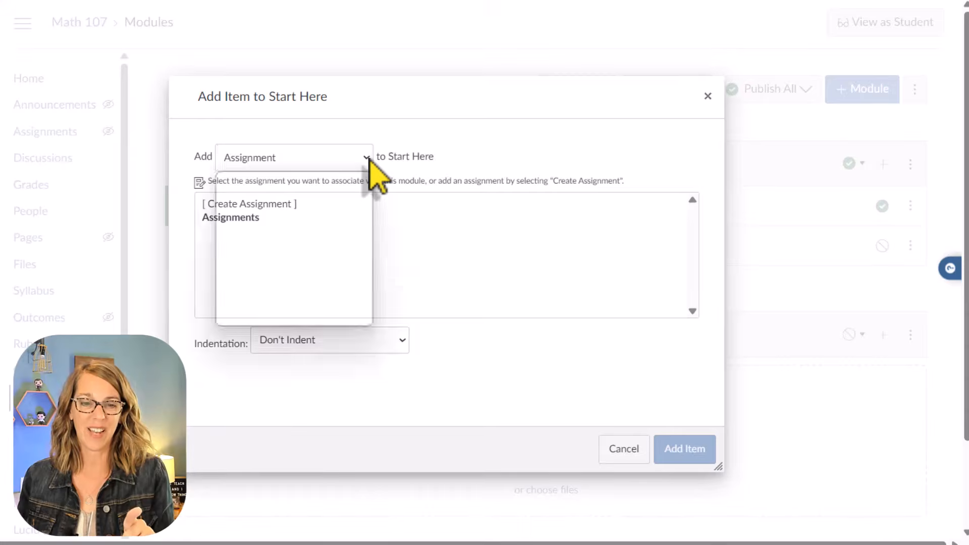
left_click(278, 237)
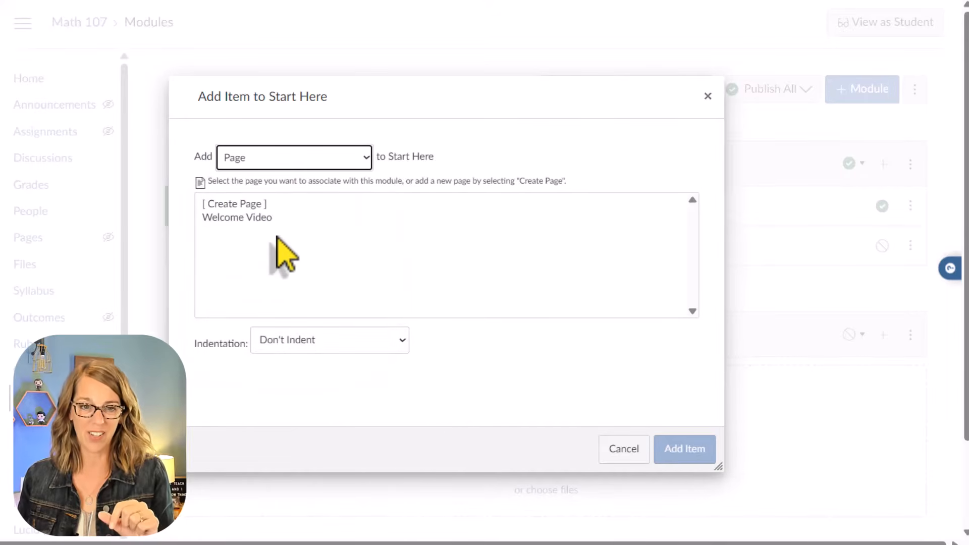
left_click(259, 205)
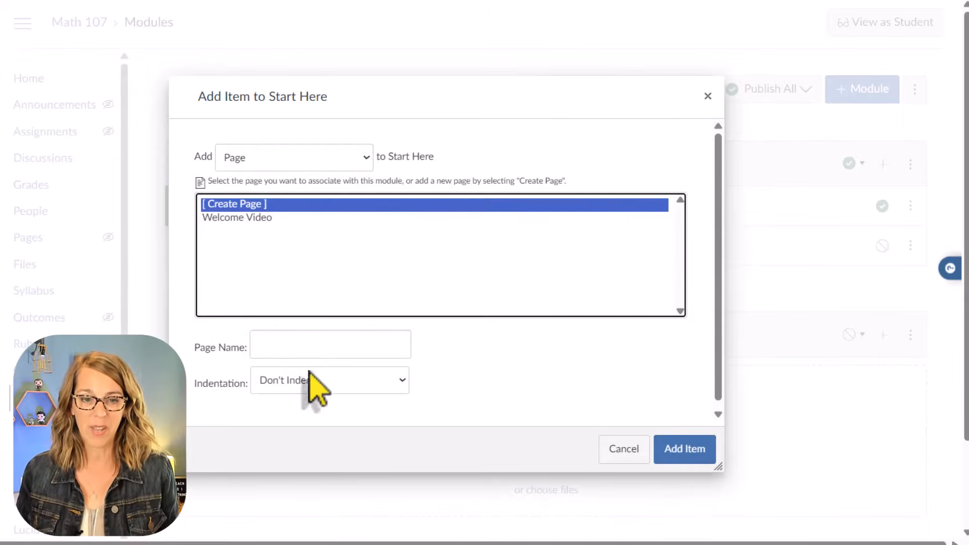
left_click(303, 343)
type("How To Contact Me")
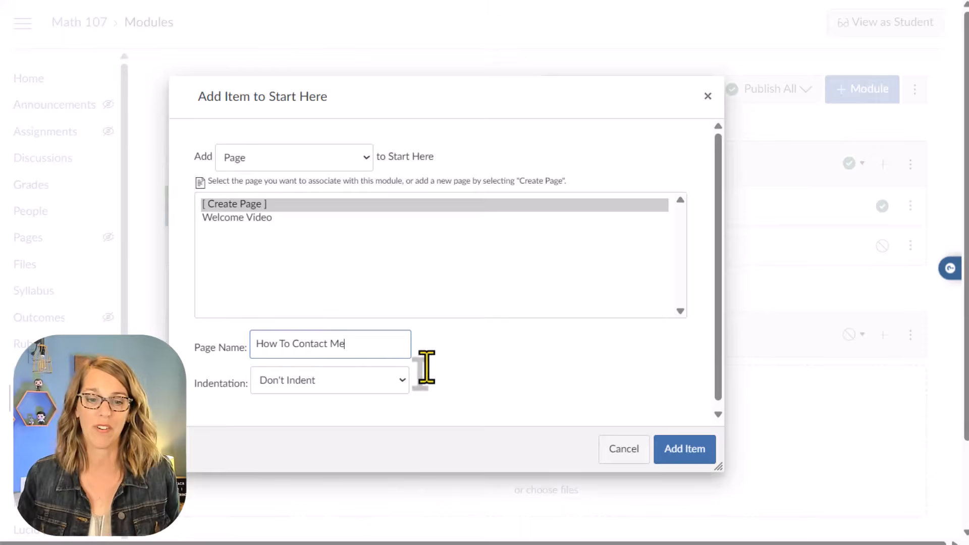
left_click(679, 449)
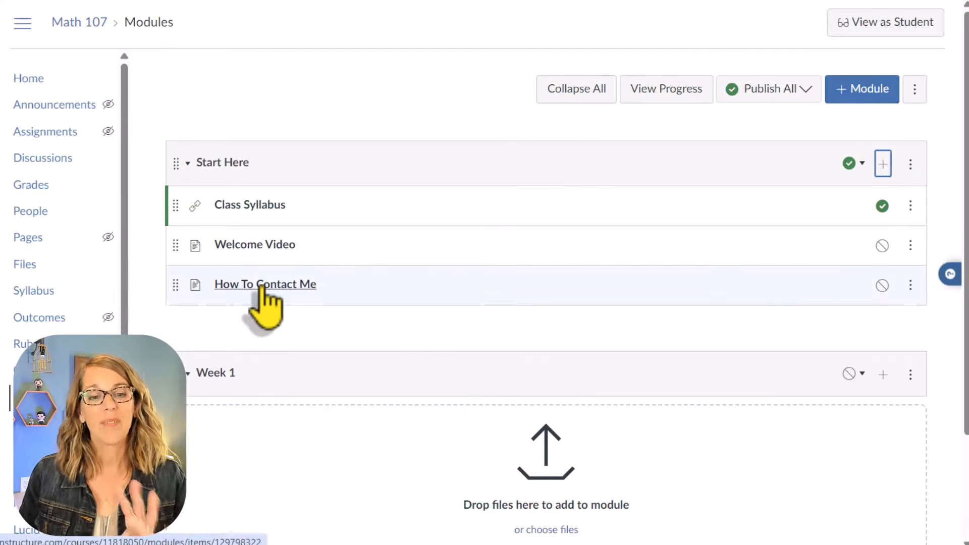
- Open the How To Contact Me page for editing, ready to enter content in its body
left_click(298, 286)
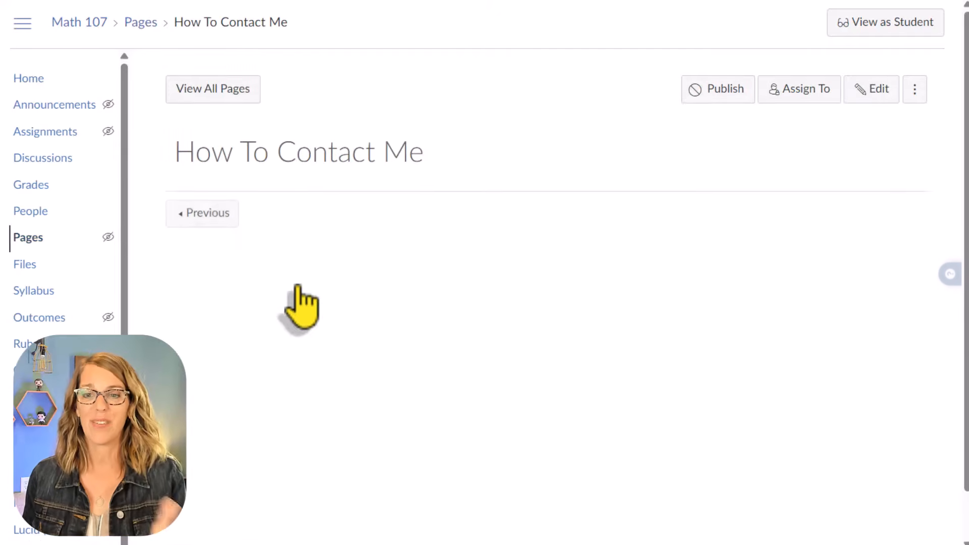
left_click(879, 97)
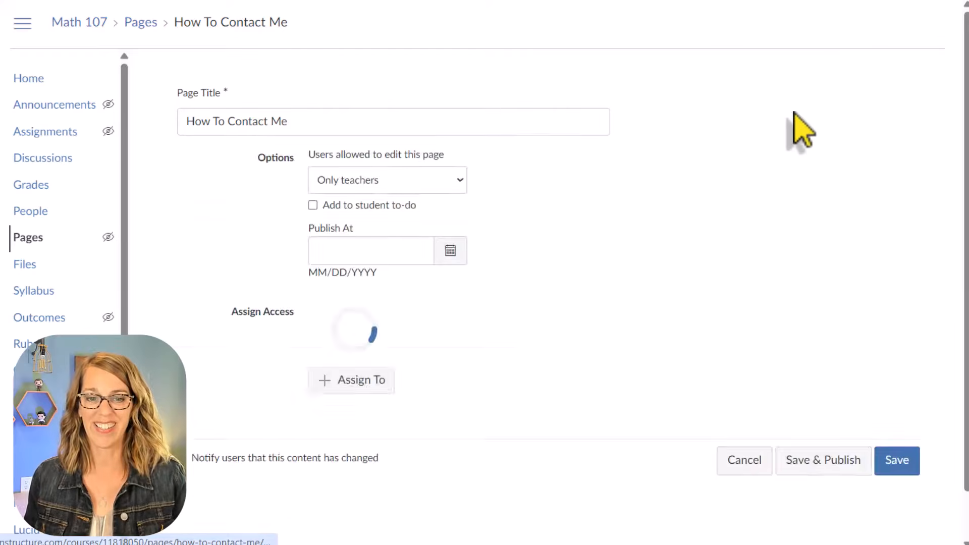
left_click(230, 233)
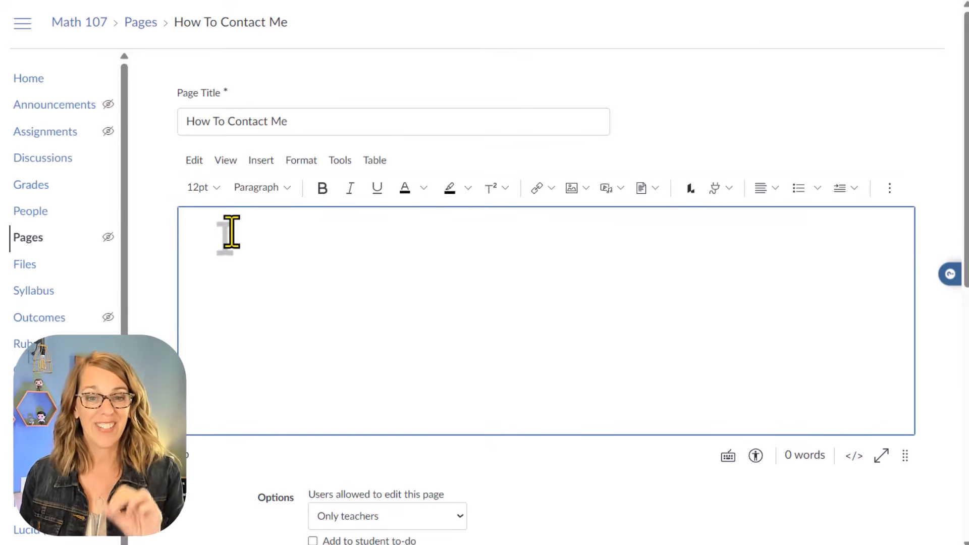
- Start an image upload into the page body and choose the file IMG_4782 from the computer
left_click(261, 160)
mouse_move(293, 195)
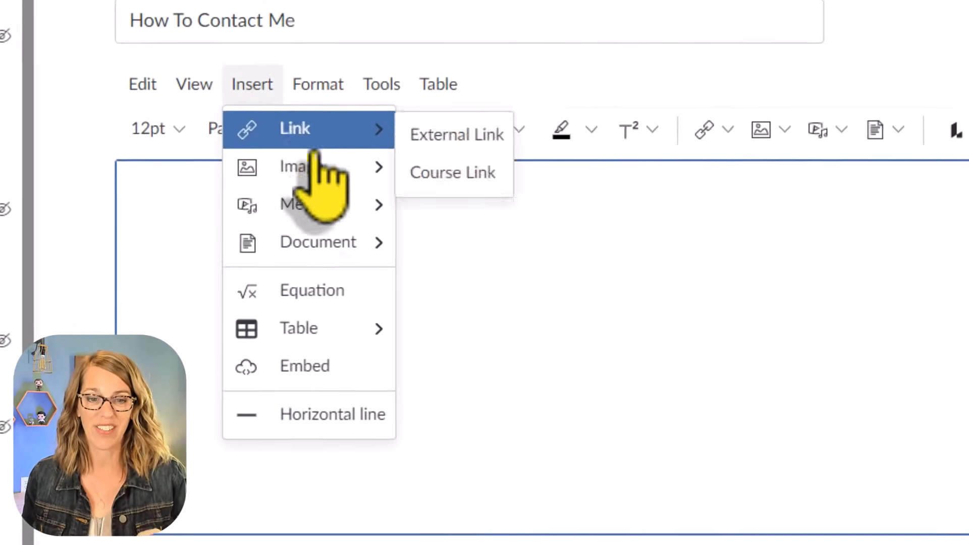
mouse_move(316, 165)
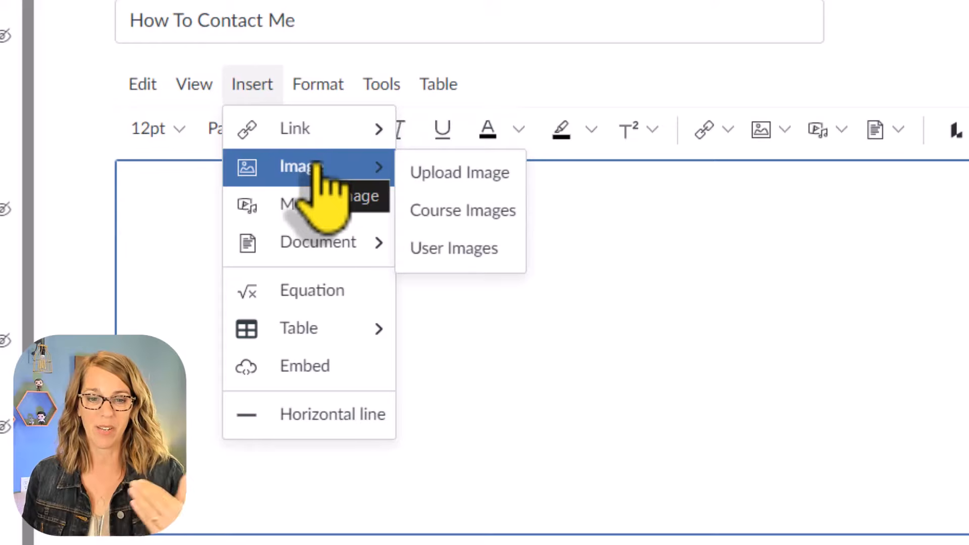
left_click(453, 172)
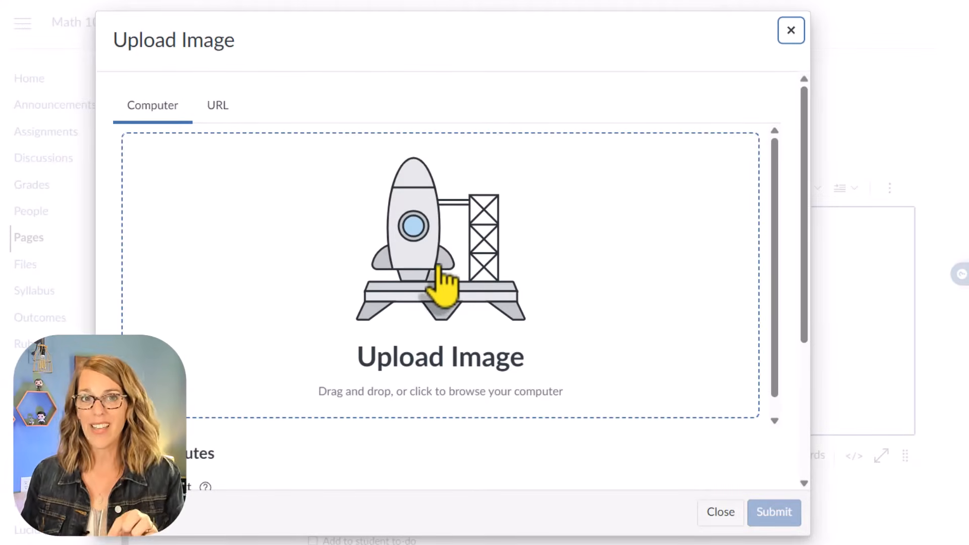
left_click(442, 285)
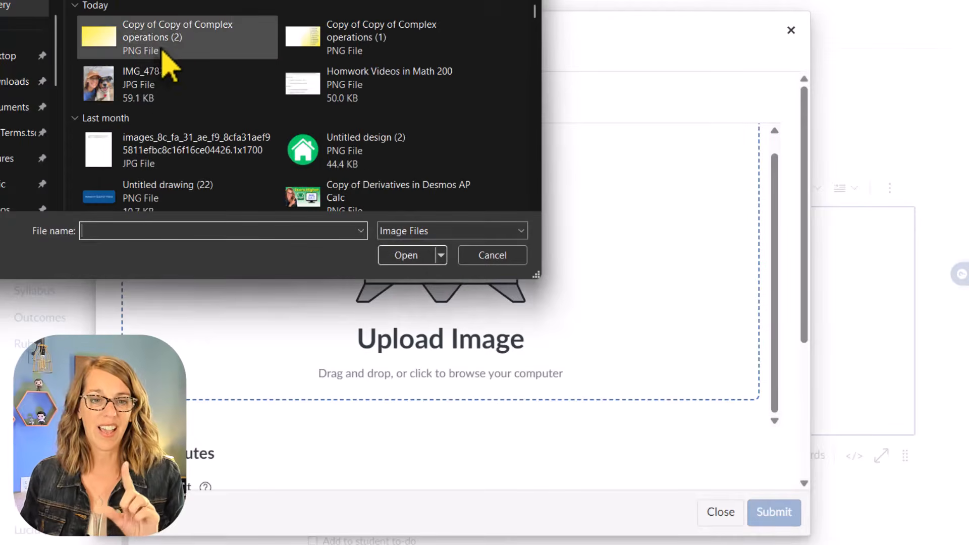
left_click(137, 91)
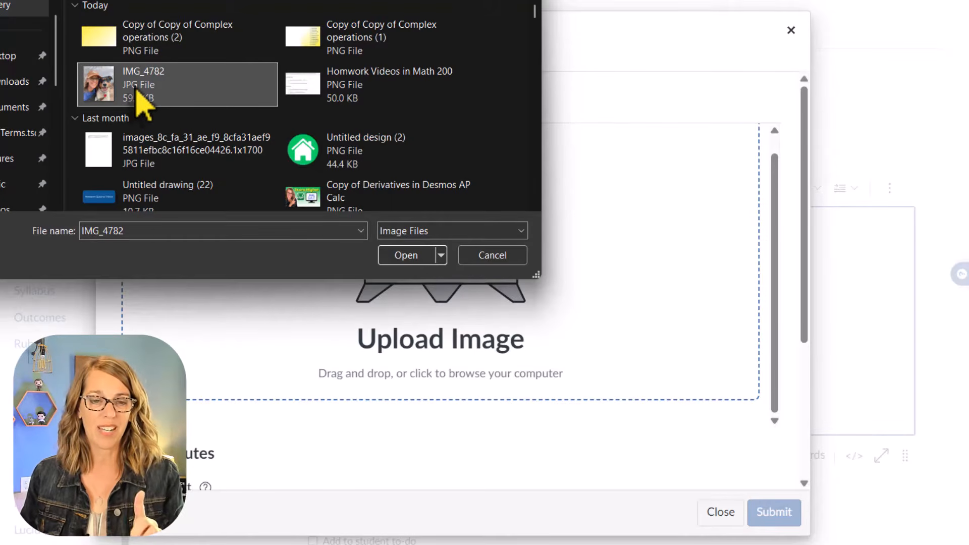
left_click(411, 255)
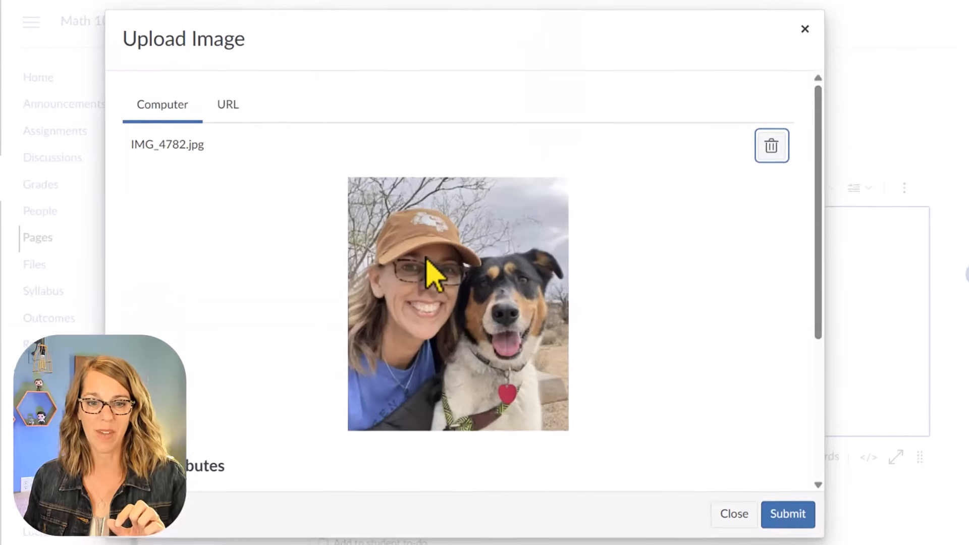
- Enter alt text describing the photo of the teacher with her dog and submit it as an embedded image
scroll(237, 364, "down", 3)
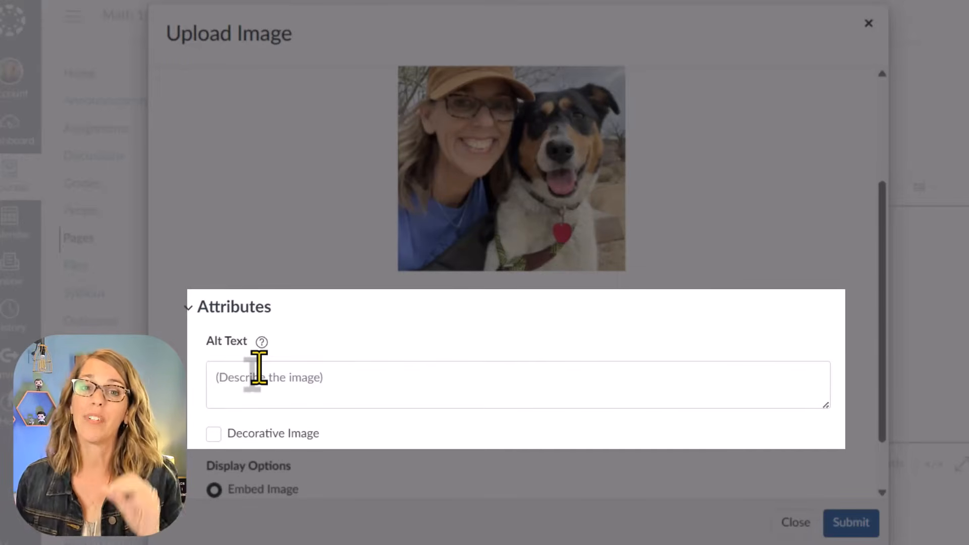
left_click(235, 386)
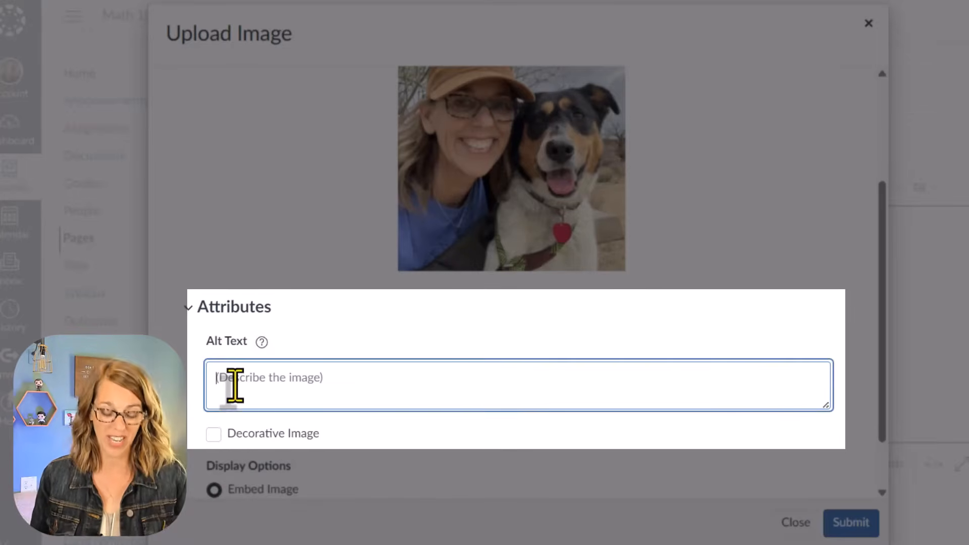
type("A photo of Angie and her dog Mazy")
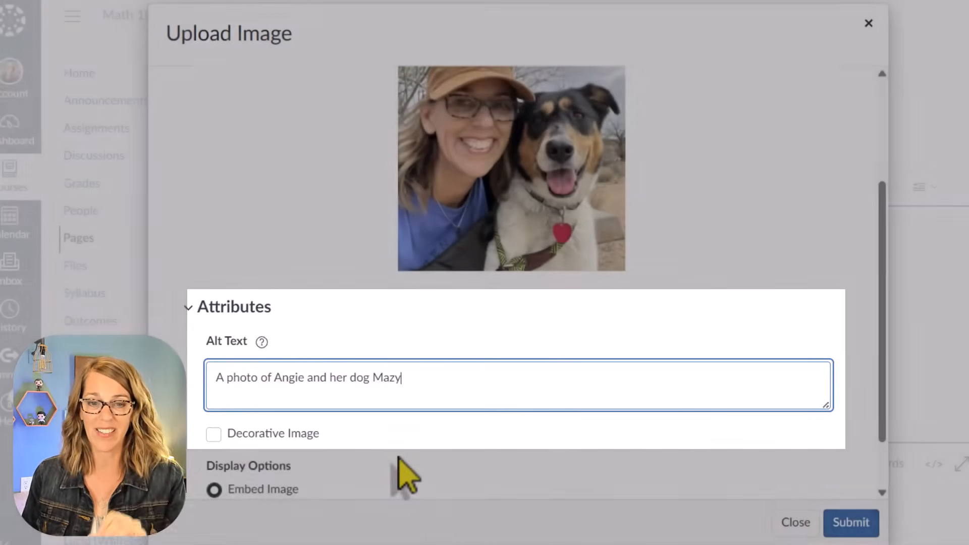
scroll(396, 470, "down", 2)
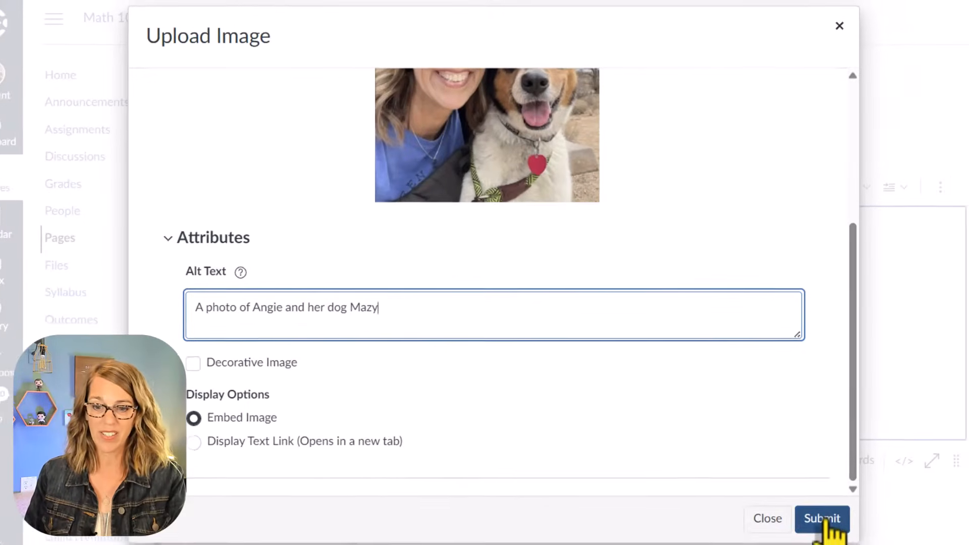
left_click(851, 523)
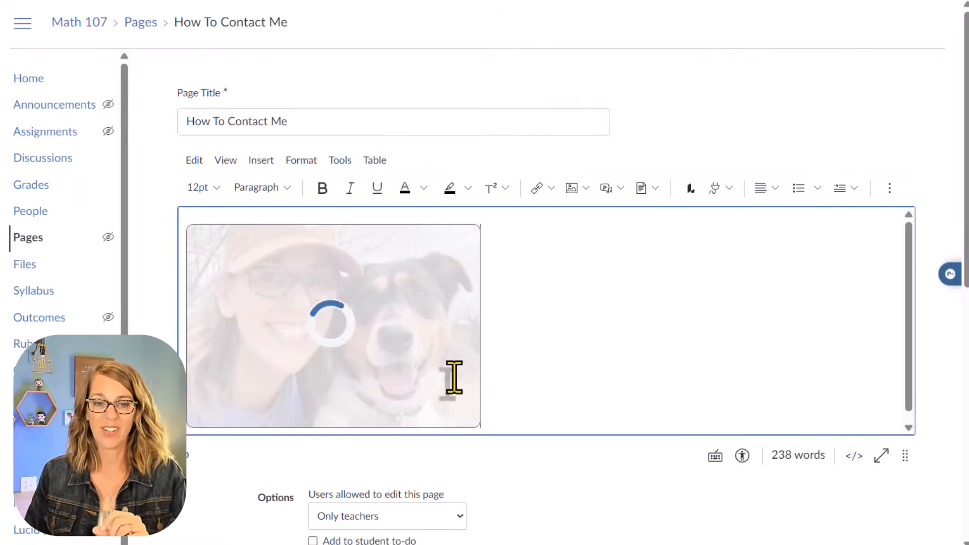
- Make the page's editing area taller so that the whole photo fits in it
scroll(453, 380, "down", 3)
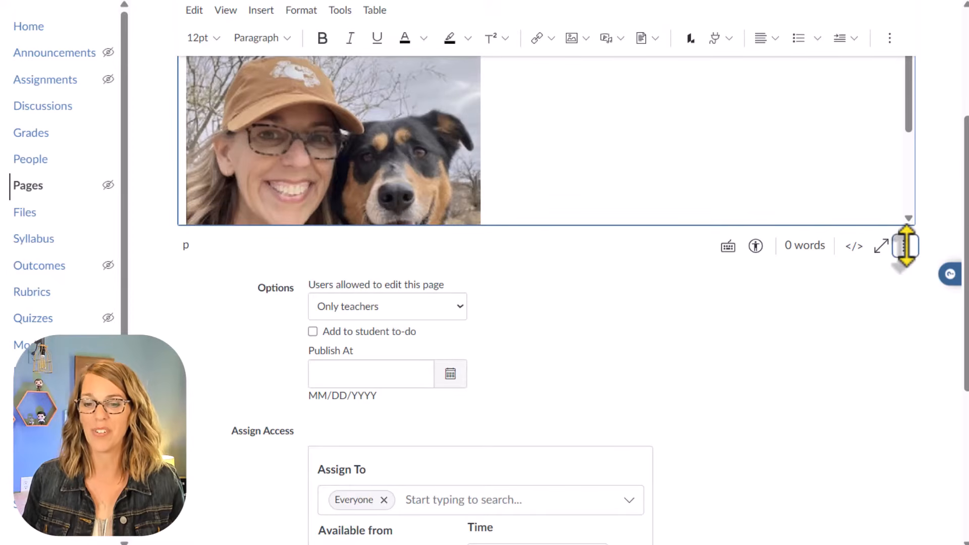
left_click_drag(907, 245, 924, 523)
scroll(753, 359, "up", 2)
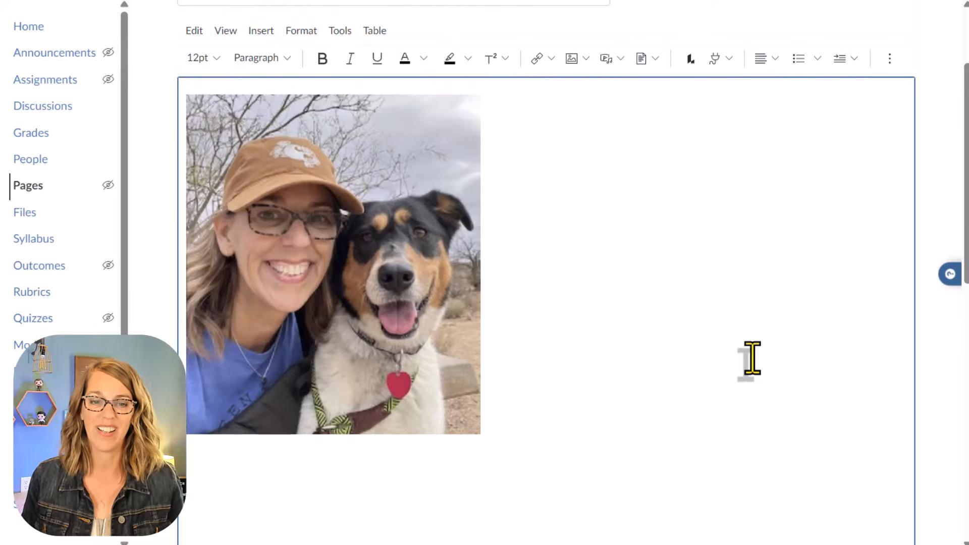
- Shrink the photo proportionally to less than half its size and place the text cursor on a new line below it
left_click(424, 275)
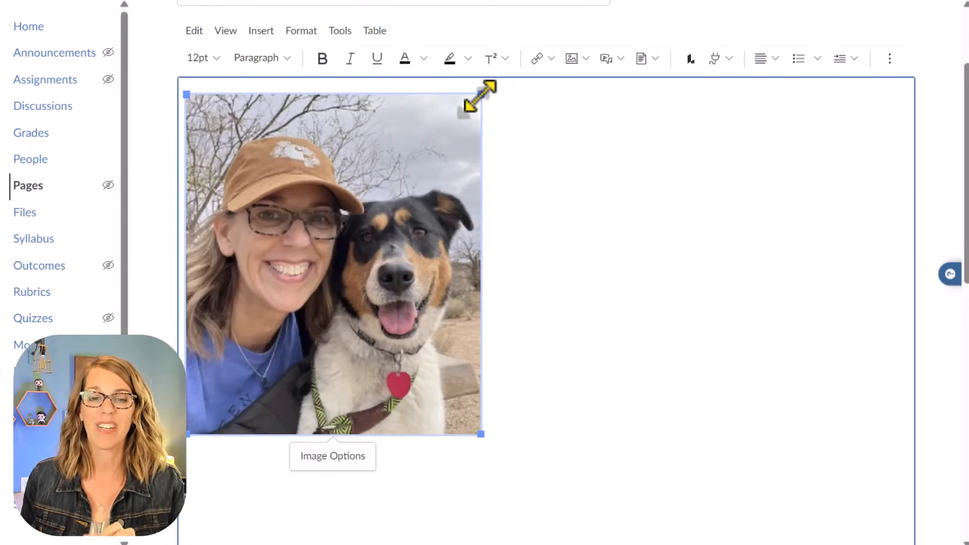
left_click_drag(479, 96, 295, 164)
left_click(353, 182)
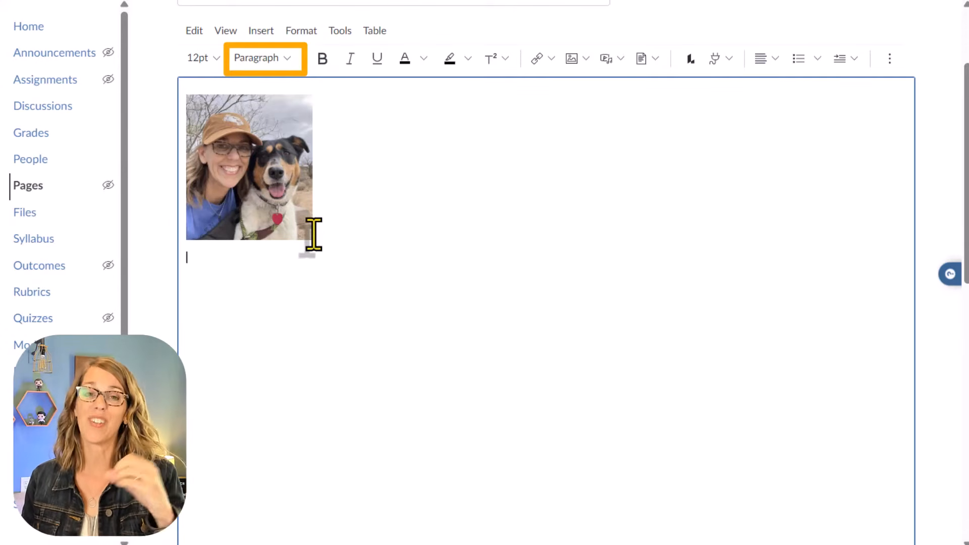
- Add the Heading 2 line "A Little Bit About Me" below the photo, followed by the paragraph "my bio stuff here"
left_click(279, 59)
left_click(290, 86)
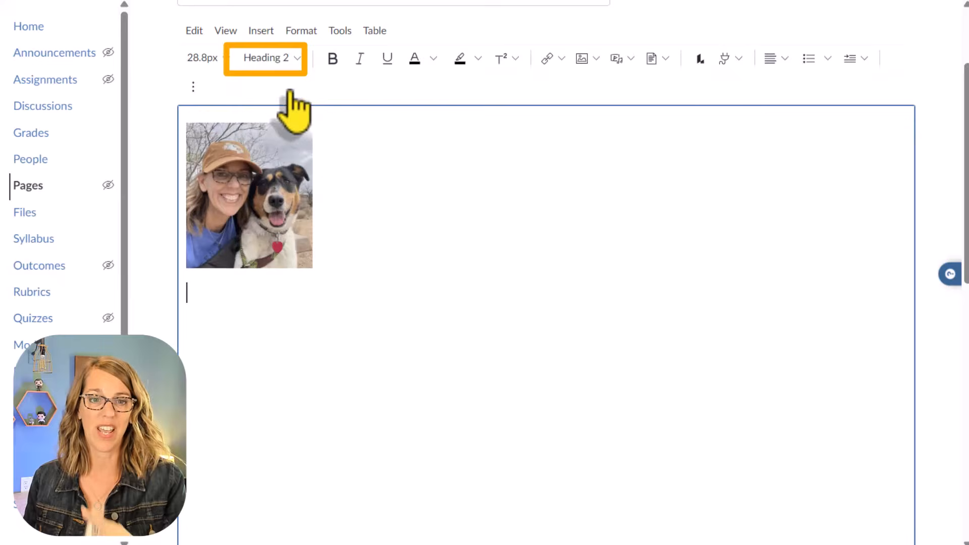
scroll(472, 138, "up", 3)
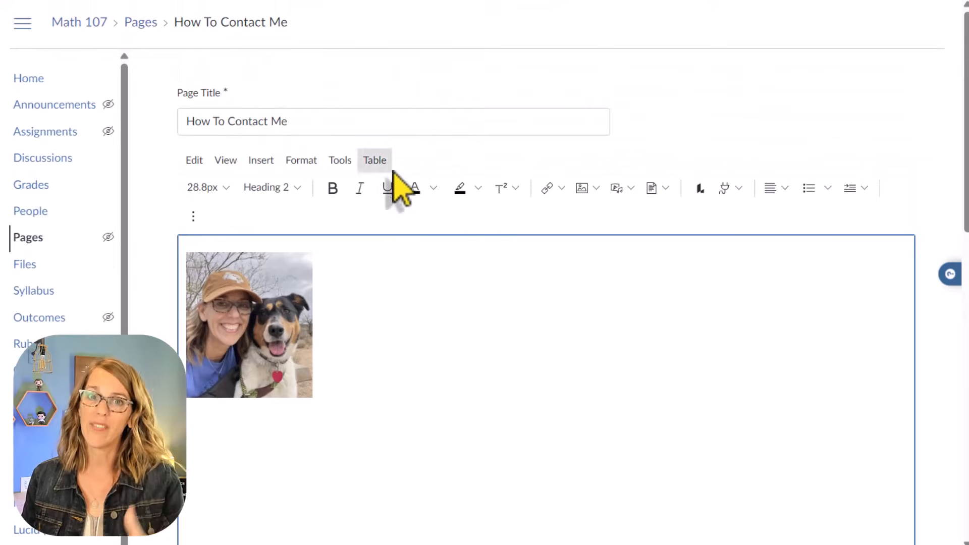
scroll(428, 211, "down", 3)
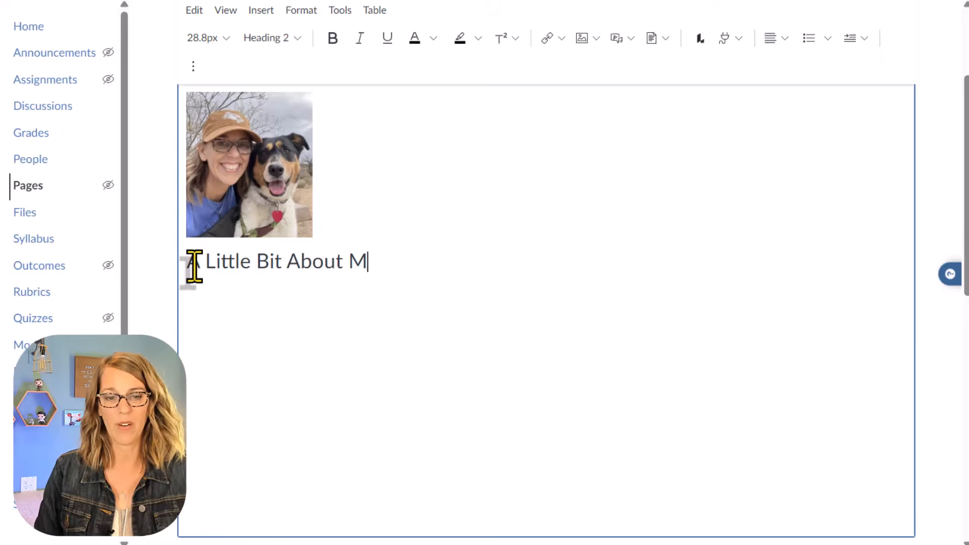
type("e")
key("Return")
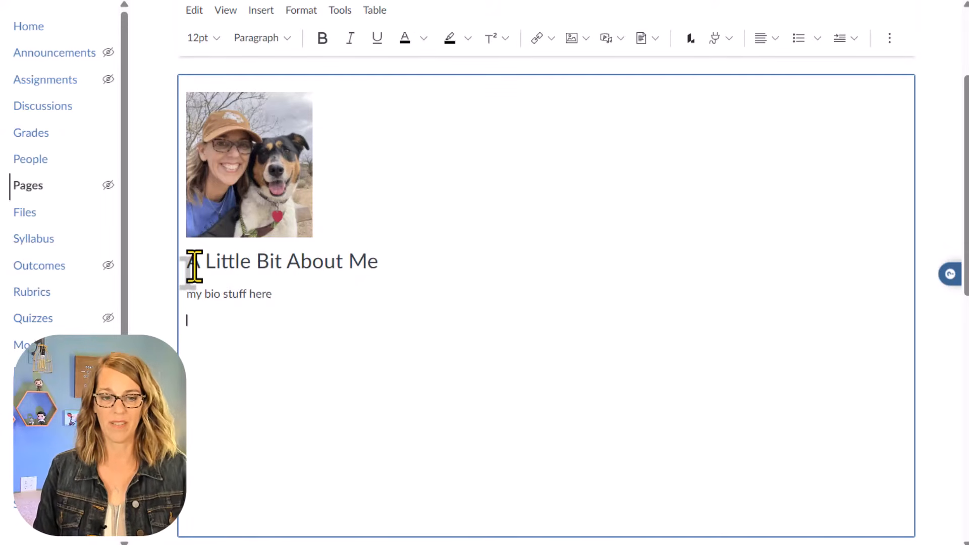
- Add a second Heading 2 line reading "How To Contact Me" under the bio paragraph and start a new line
left_click(287, 38)
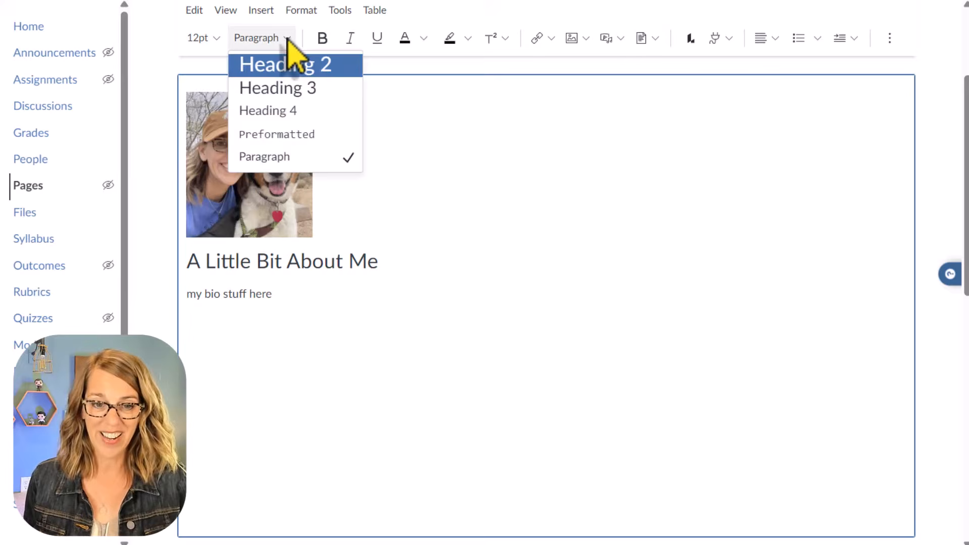
left_click(297, 74)
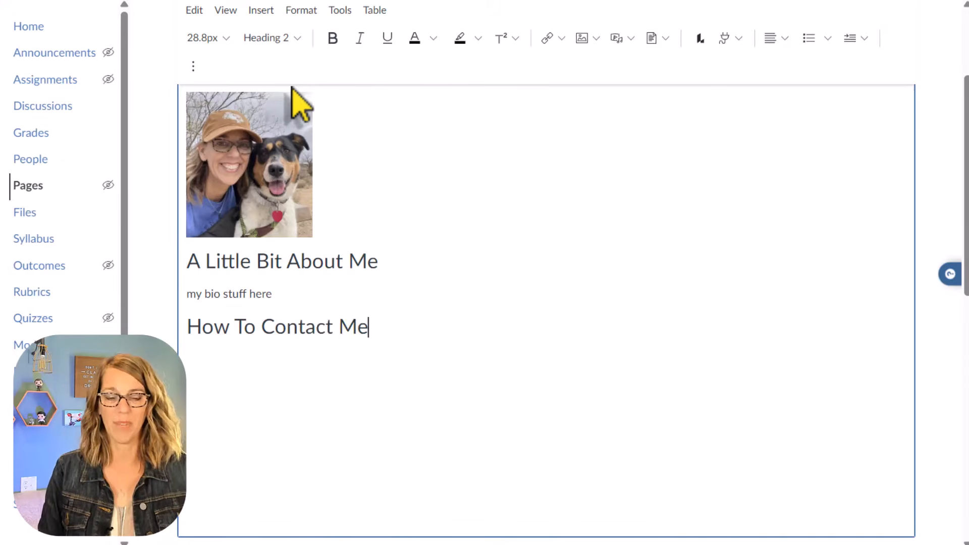
key("Return")
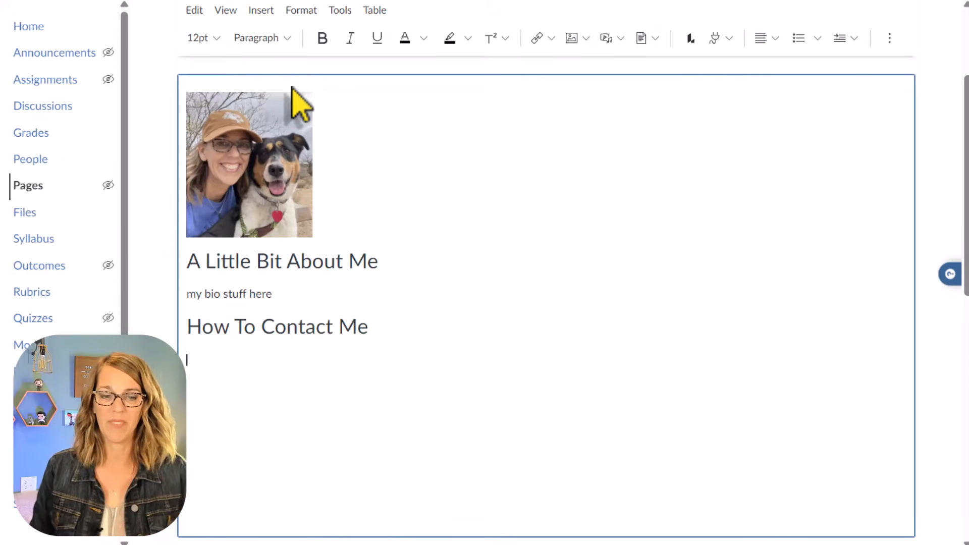
- Create a bulleted list under the contact heading with the items "Through the Canvas Inbox" and "Office hours . . ."
left_click(799, 38)
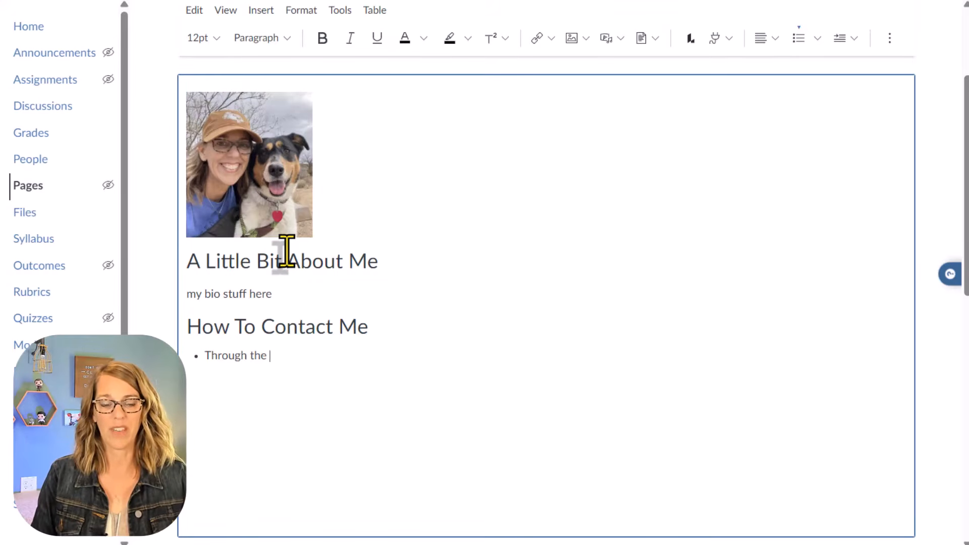
type("Through the Canvas Inbox")
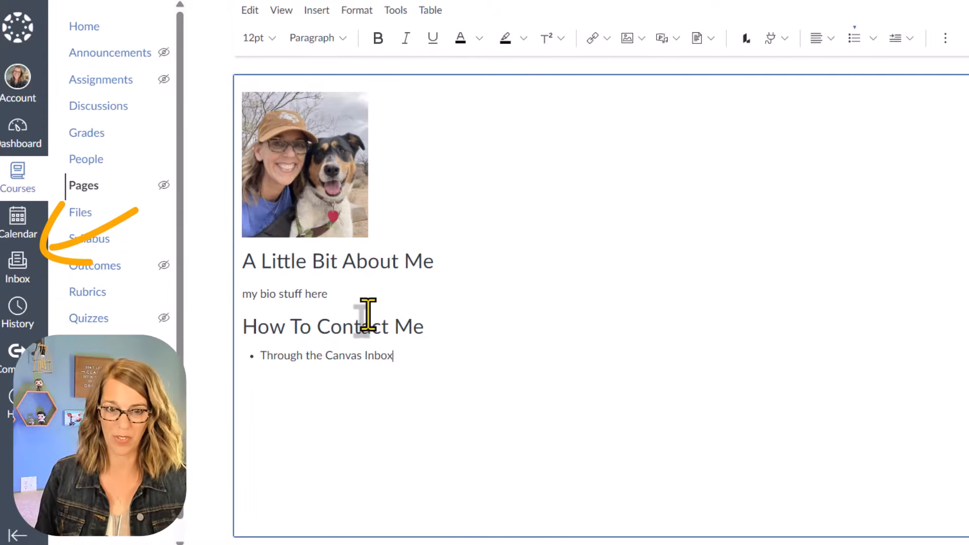
key("Return")
type("Office hours . . .")
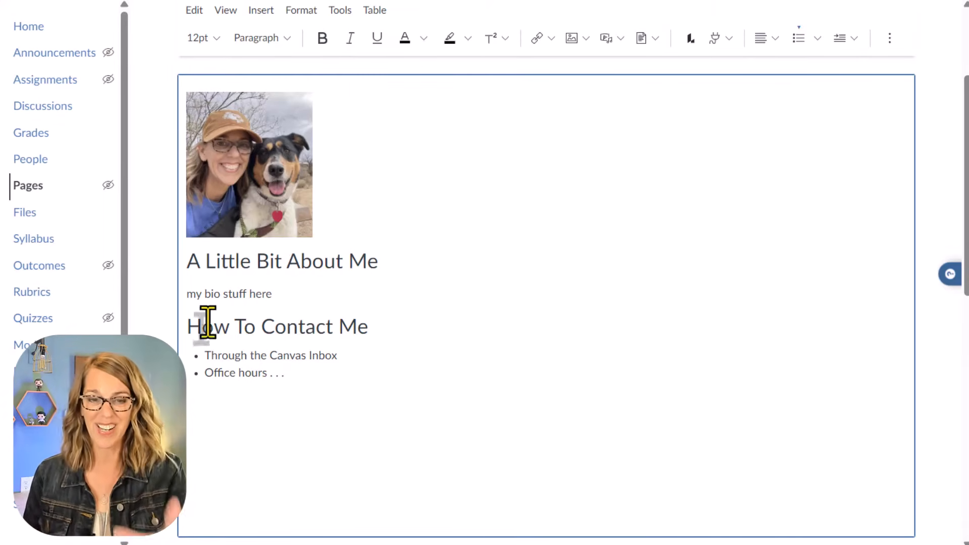
- Save the How To Contact Me page without publishing it
scroll(483, 268, "down", 10)
scroll(482, 268, "down", 1)
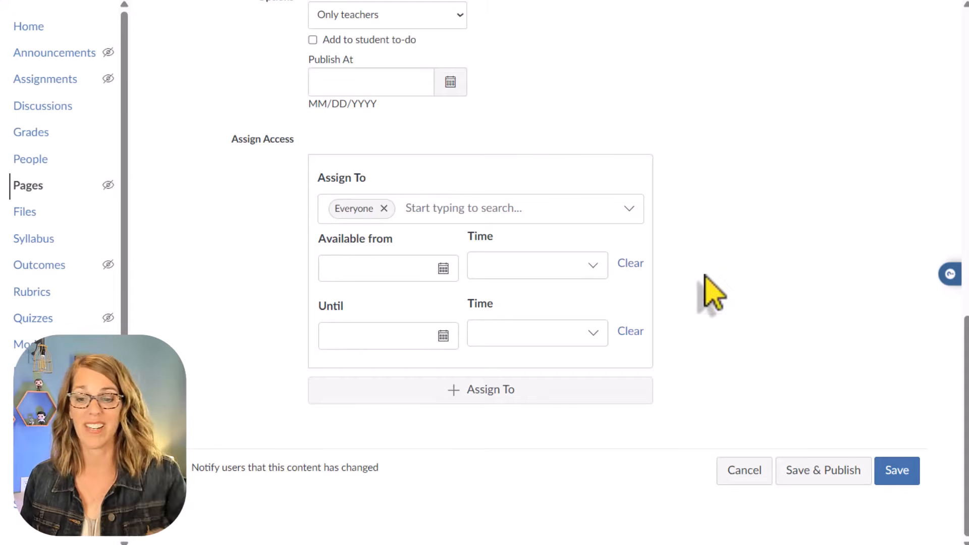
left_click(897, 471)
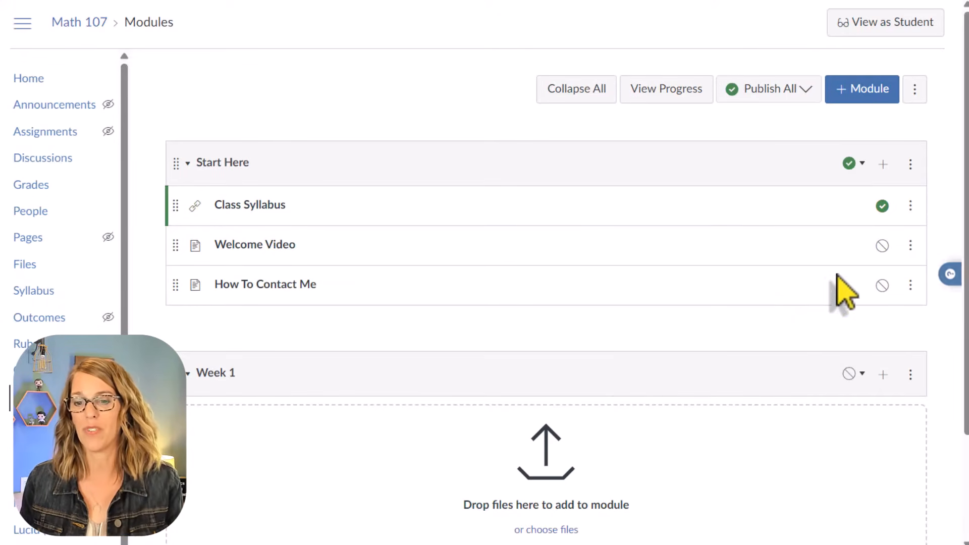
- Publish the Welcome Video and How To Contact Me pages in the Start Here module and move Welcome Video above Class Syllabus
left_click(882, 246)
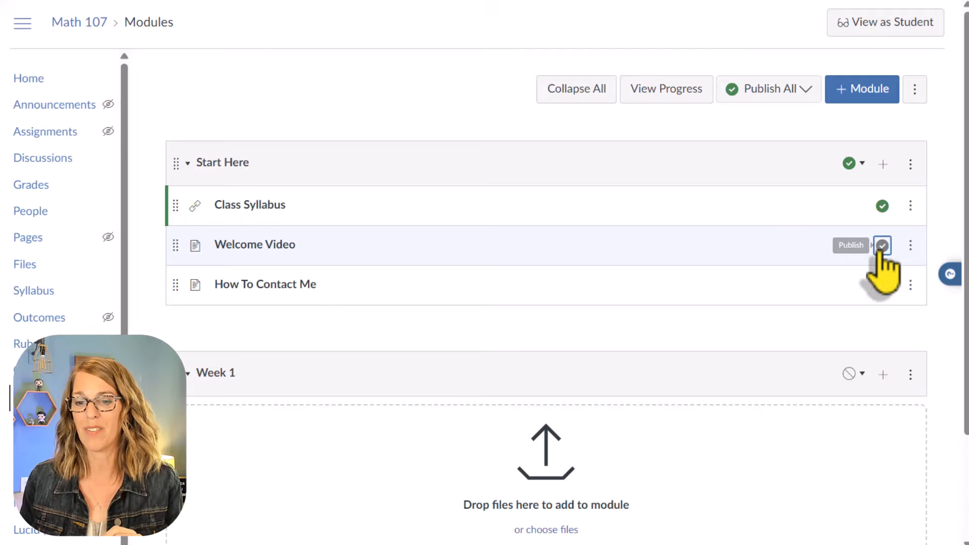
left_click(882, 286)
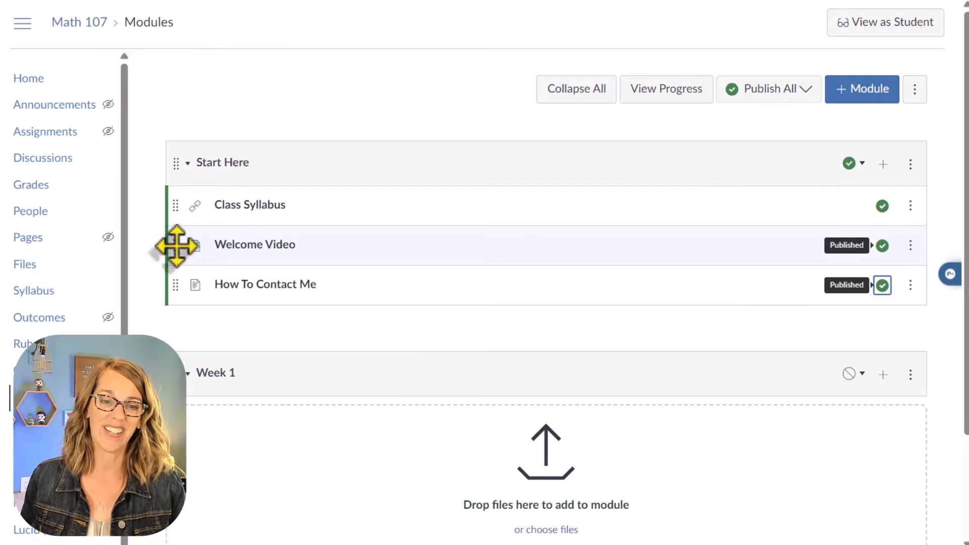
left_click_drag(176, 248, 173, 205)
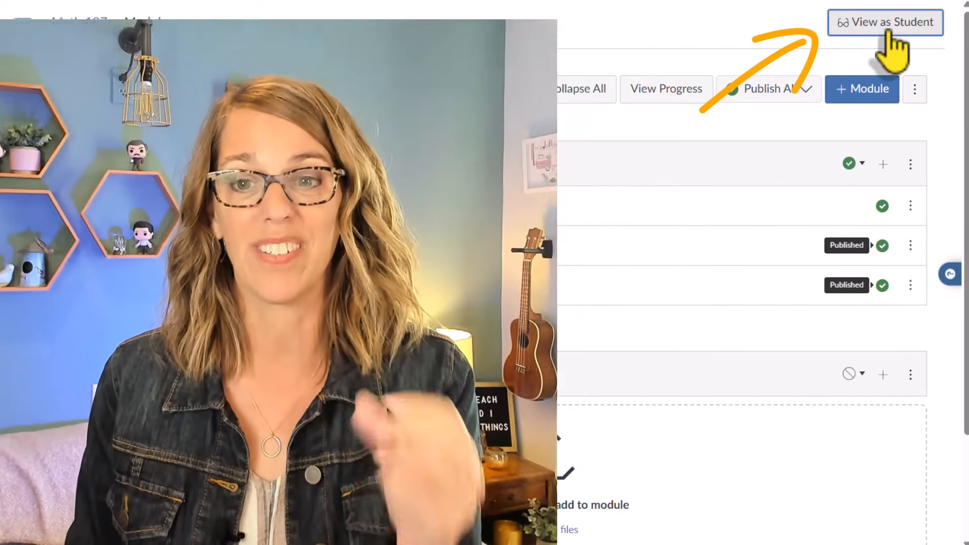
- Preview the course modules as a student and return to the teacher view
left_click(887, 33)
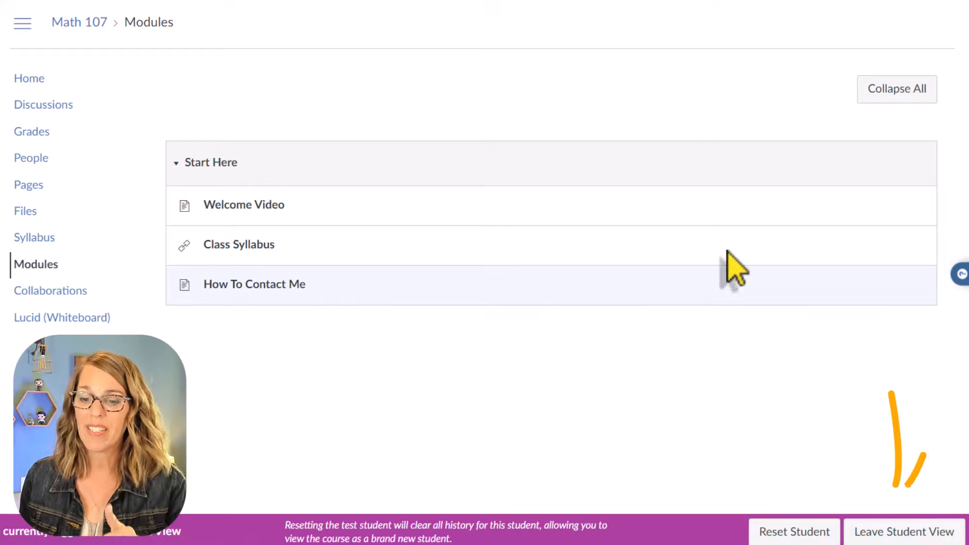
left_click(904, 533)
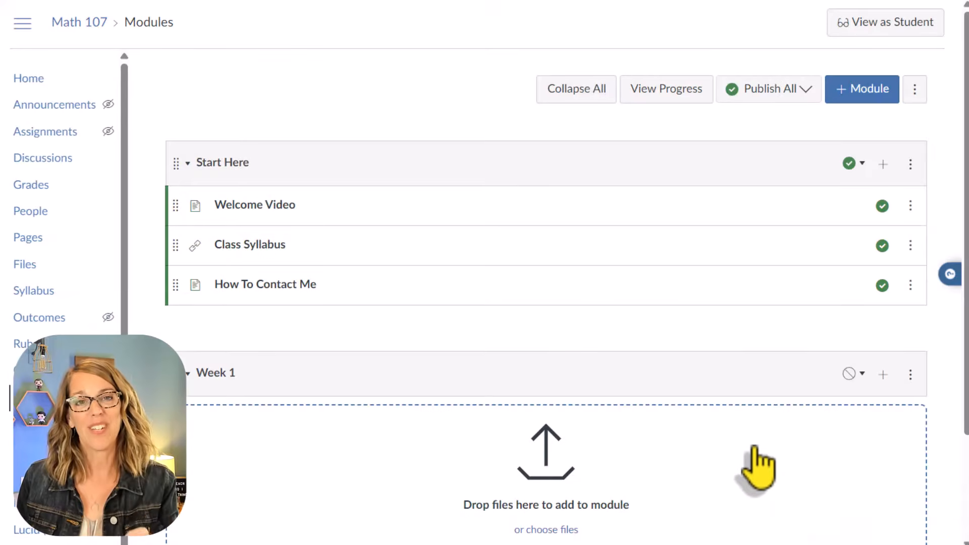
- Add a text header named Monday to the Week 1 module
scroll(742, 386, "down", 2)
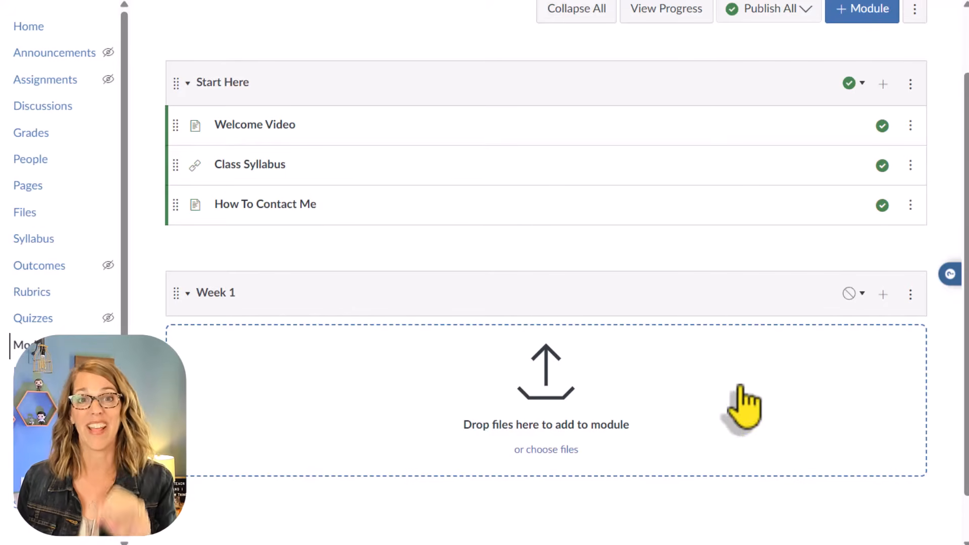
left_click(881, 295)
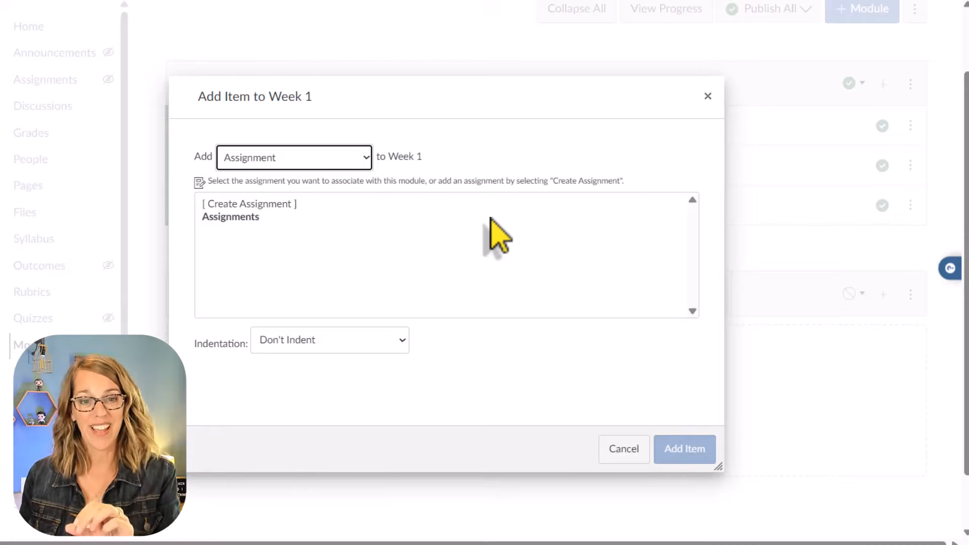
left_click(367, 157)
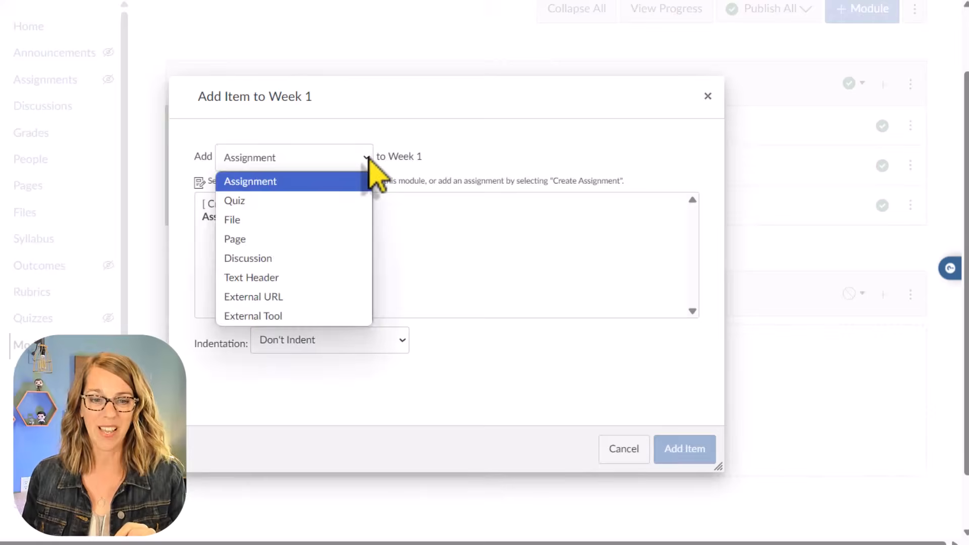
left_click(286, 277)
left_click(287, 210)
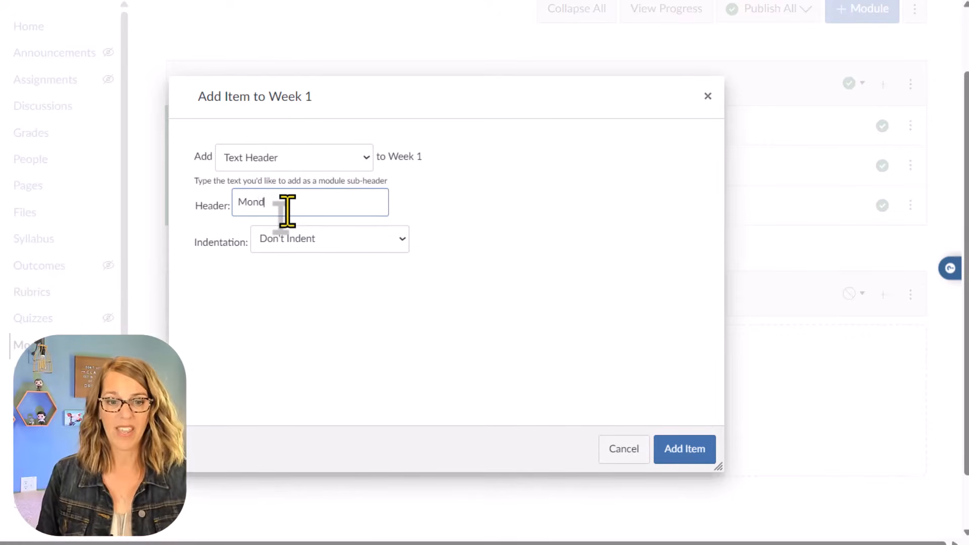
left_click(679, 450)
- Add two more text headers, Wednesday and Friday, to the Week 1 module
left_click(883, 294)
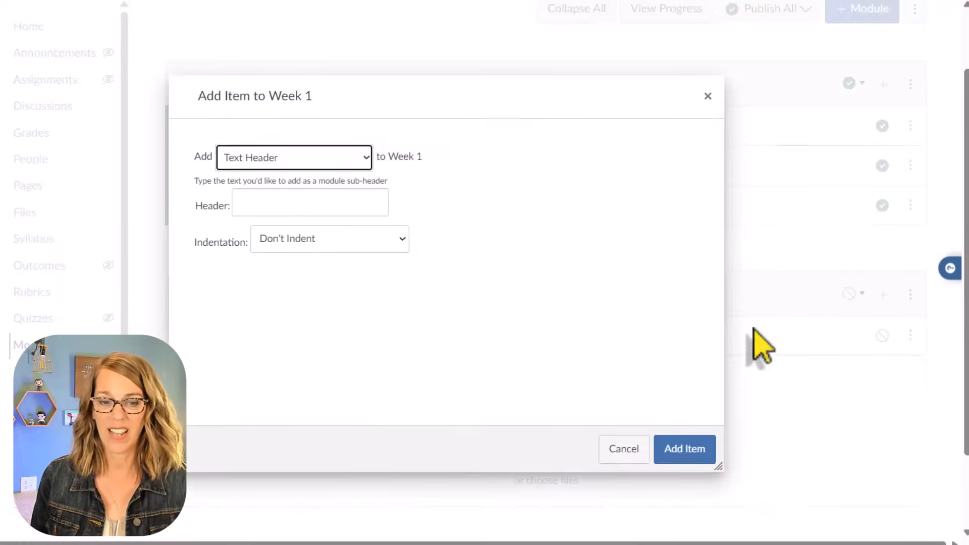
left_click(256, 204)
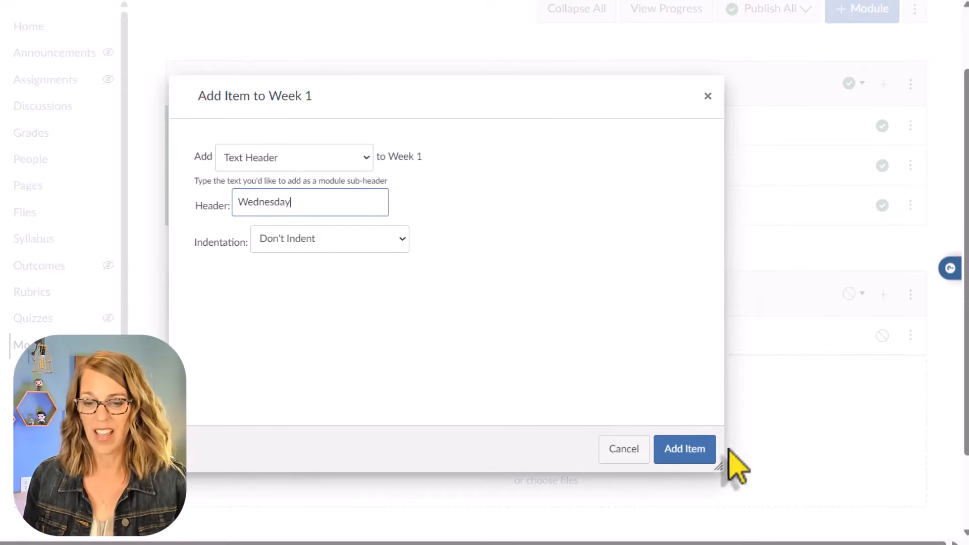
left_click(696, 450)
left_click(884, 295)
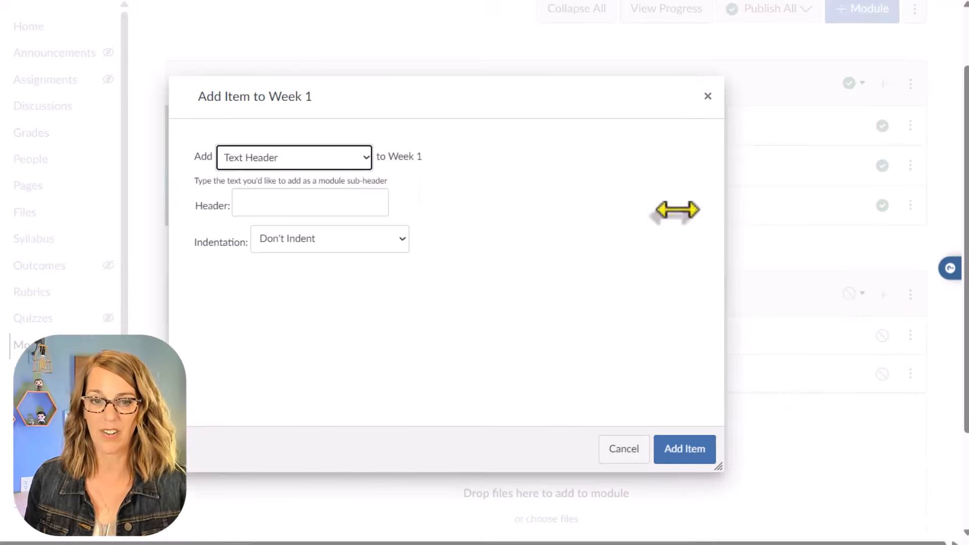
left_click(293, 202)
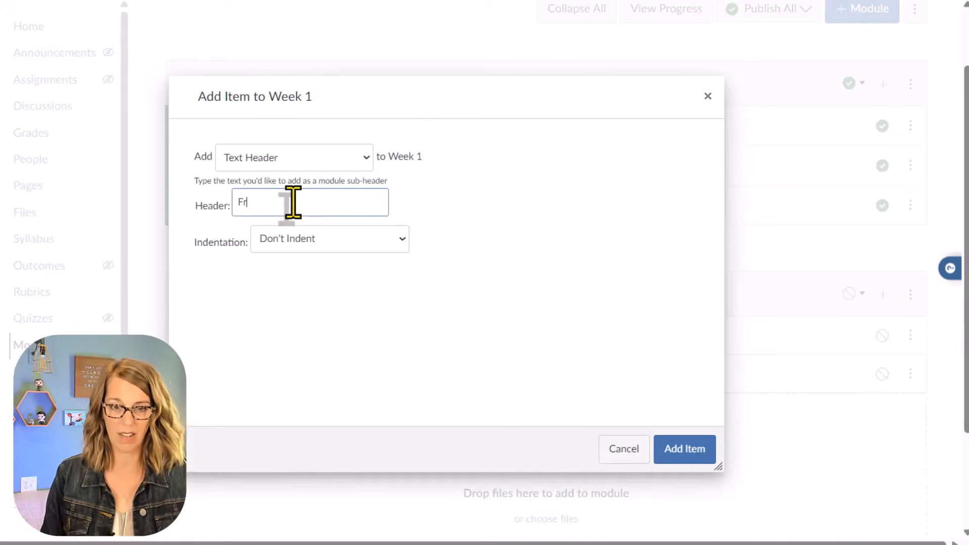
left_click(700, 450)
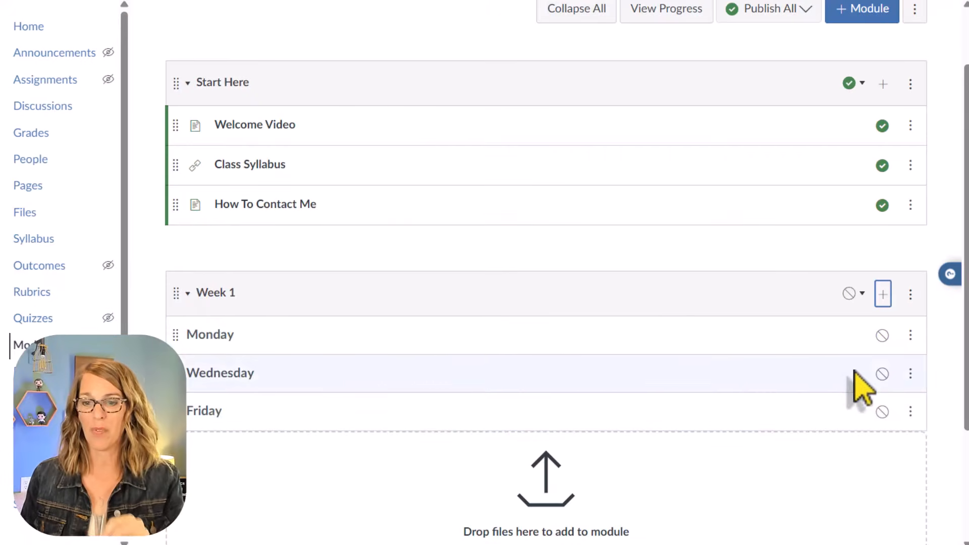
- Add a new discussion topic named Meet Your Classmates to Week 1, indented 1 level, and place it directly beneath the Monday header
left_click(883, 296)
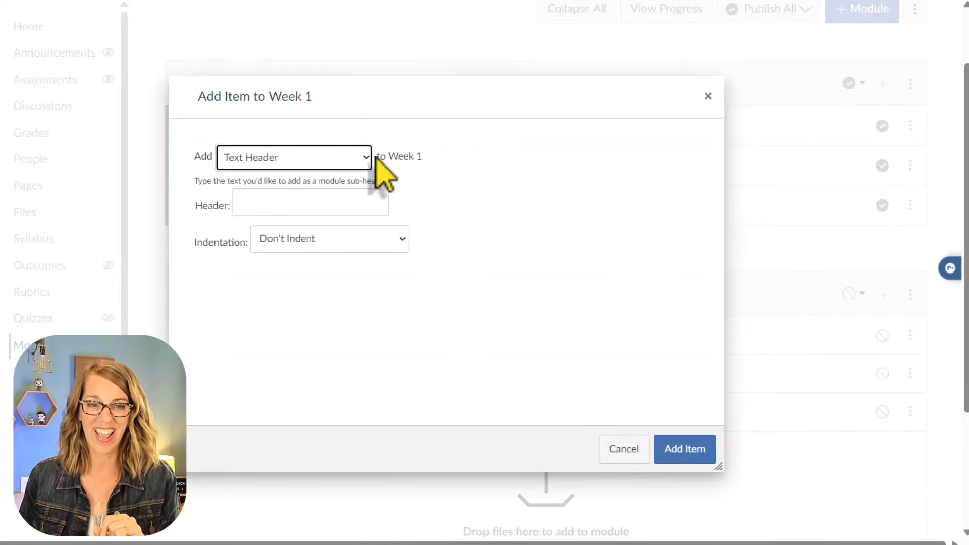
left_click(367, 159)
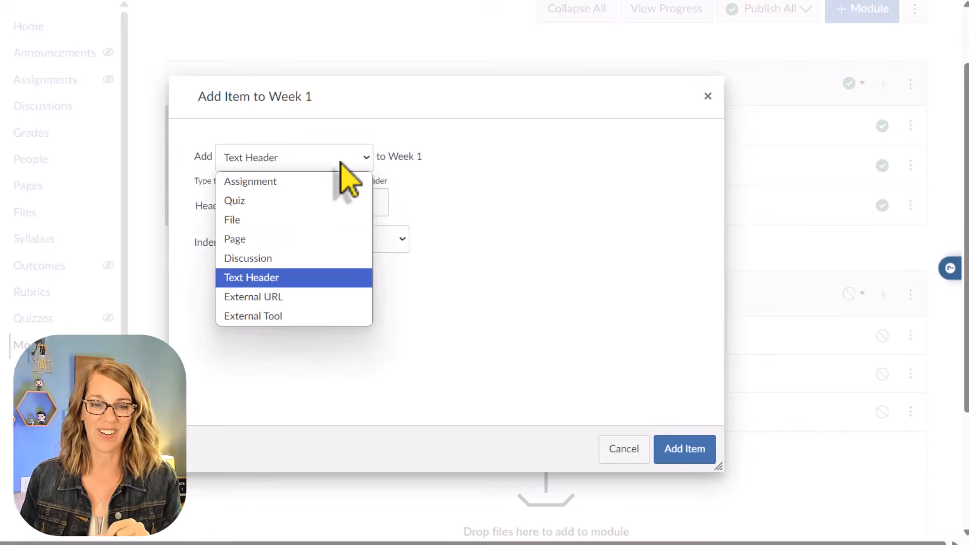
left_click(260, 259)
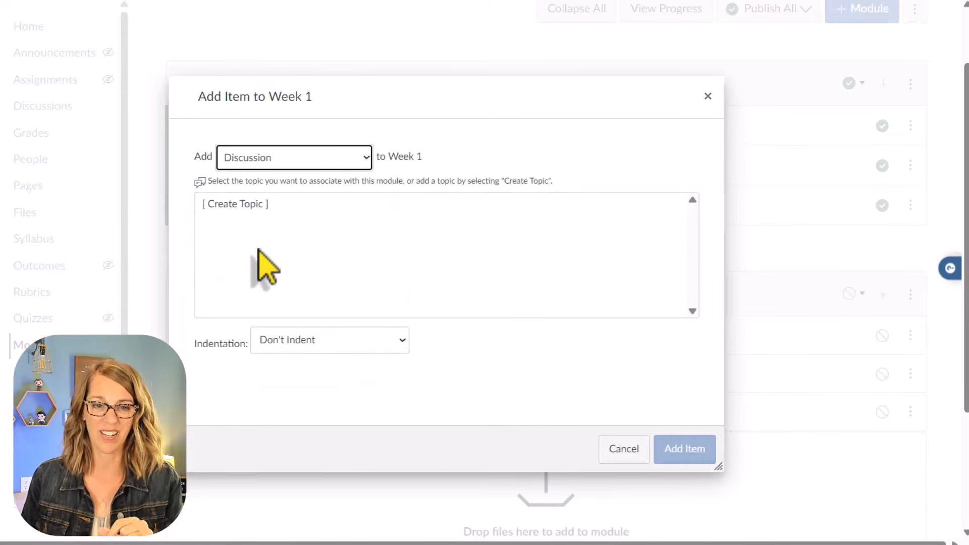
left_click(266, 207)
left_click(297, 343)
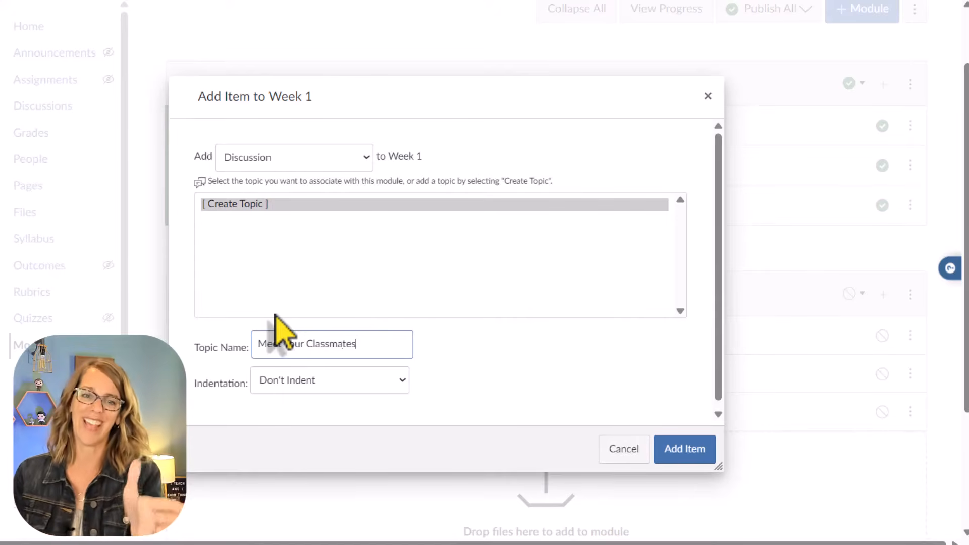
left_click(402, 389)
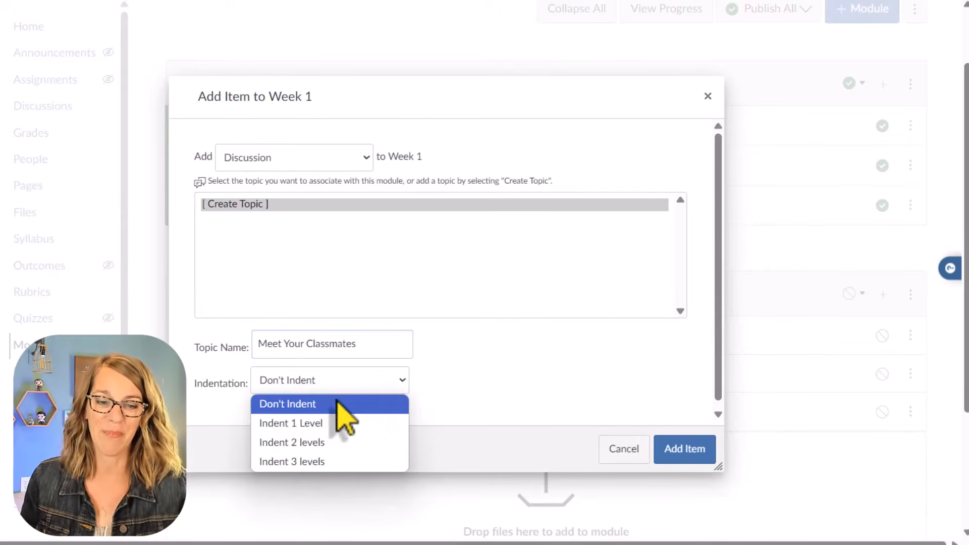
left_click(328, 423)
left_click(691, 453)
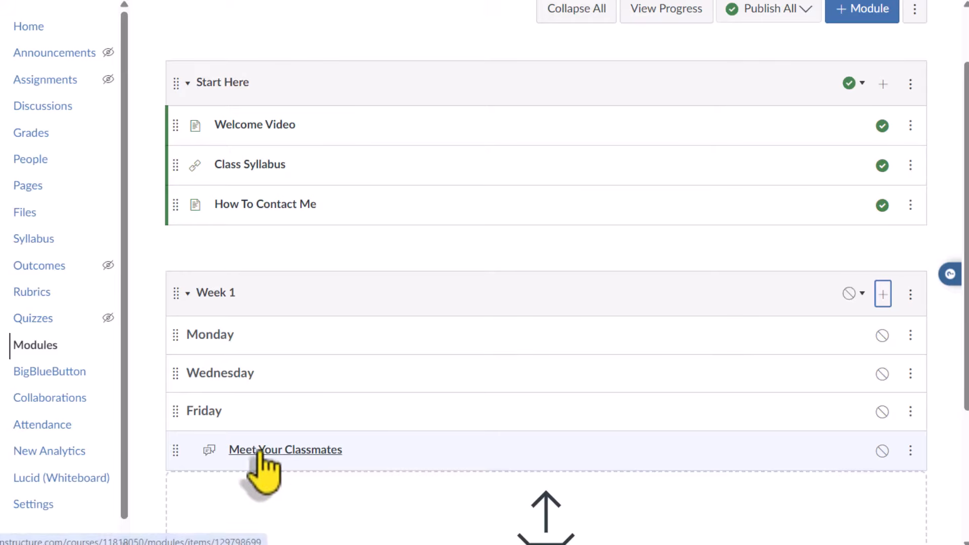
left_click_drag(174, 452, 172, 366)
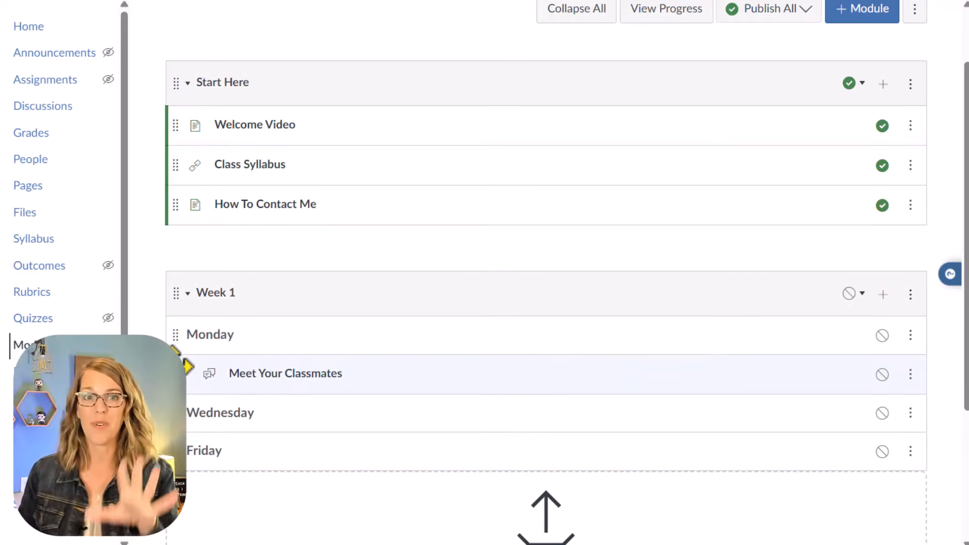
- Open the Meet Your Classmates discussion for editing and place the cursor in its empty body text
left_click(318, 376)
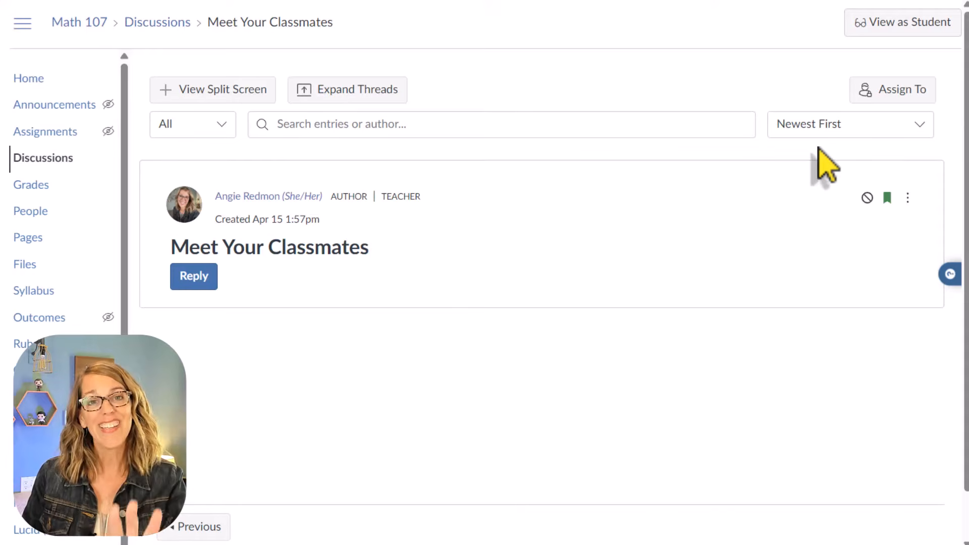
left_click(908, 200)
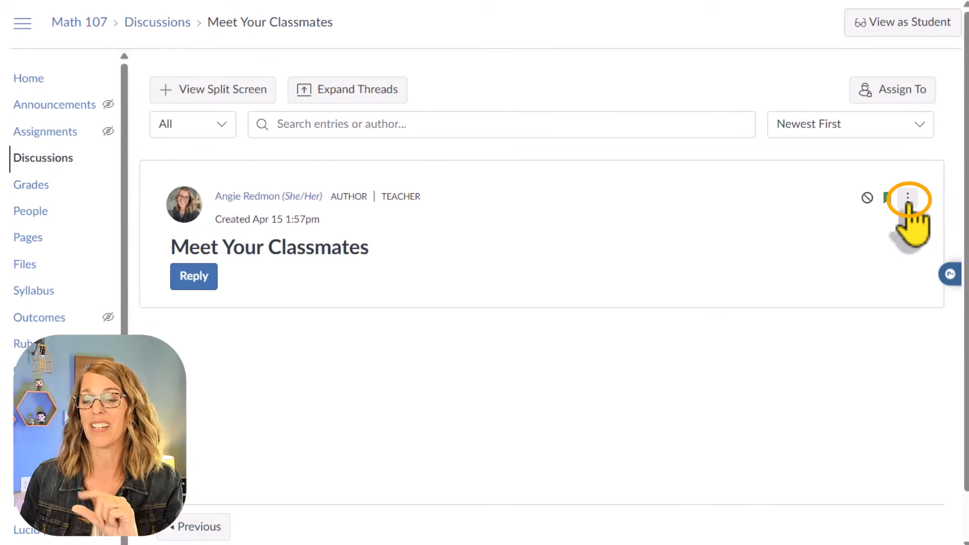
left_click(909, 198)
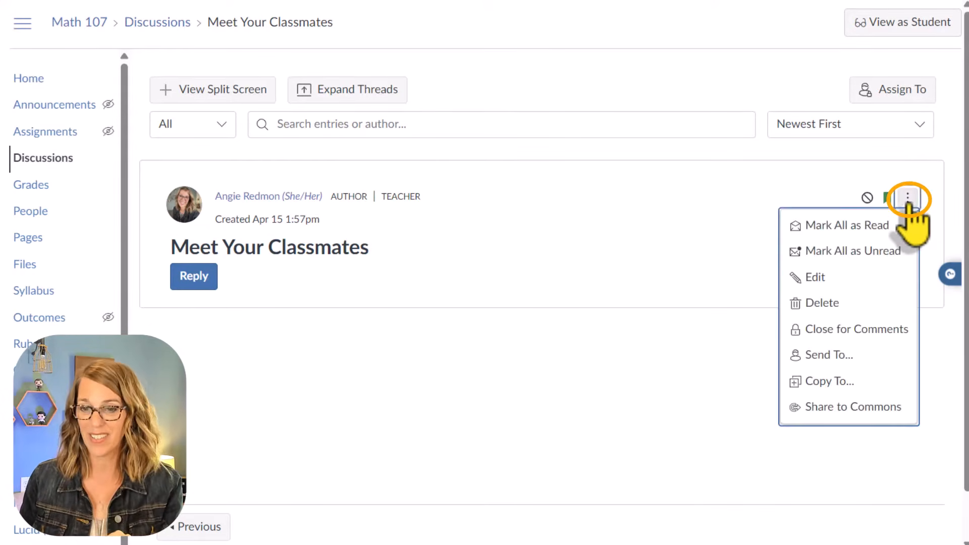
left_click(811, 286)
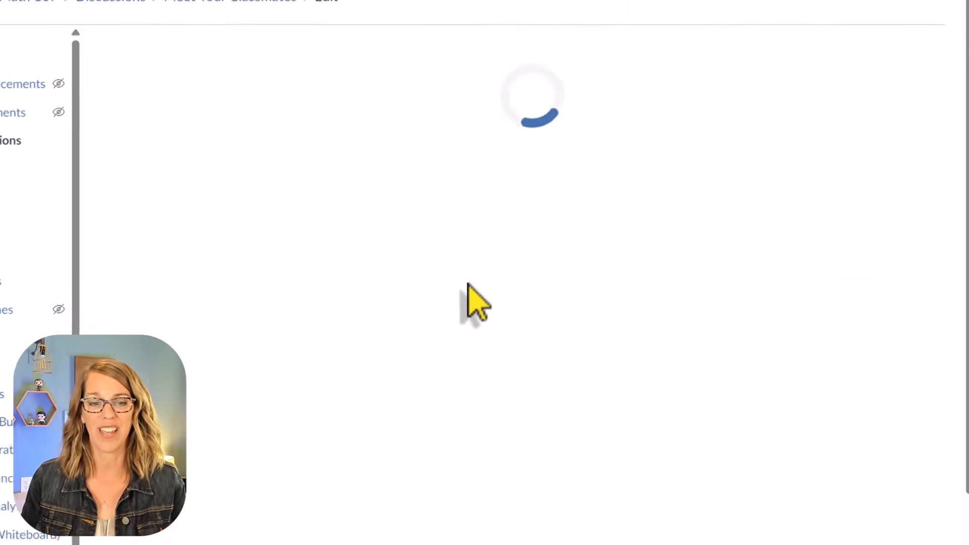
left_click(83, 257)
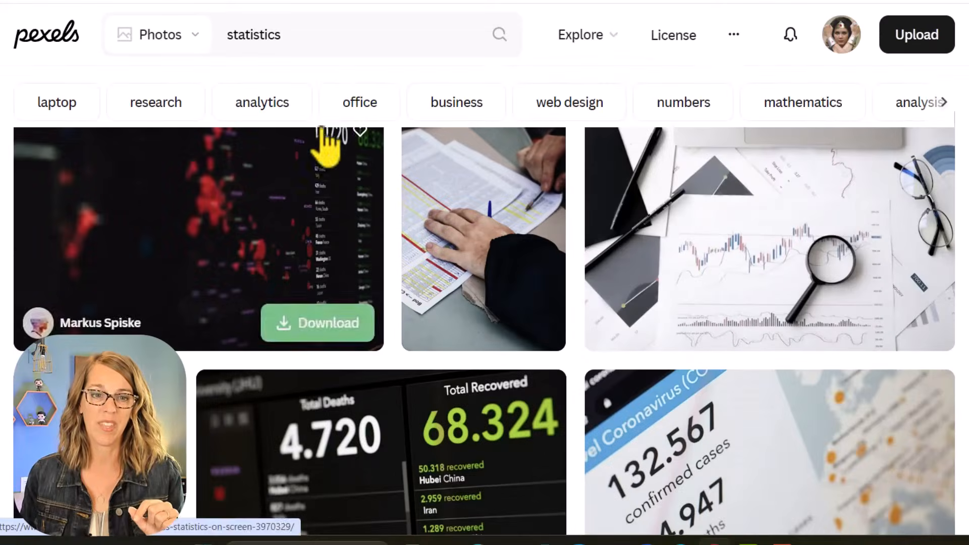
- Switch to Pexels and search its photos for "hello"
left_click_drag(316, 43, 218, 45)
left_click(198, 46)
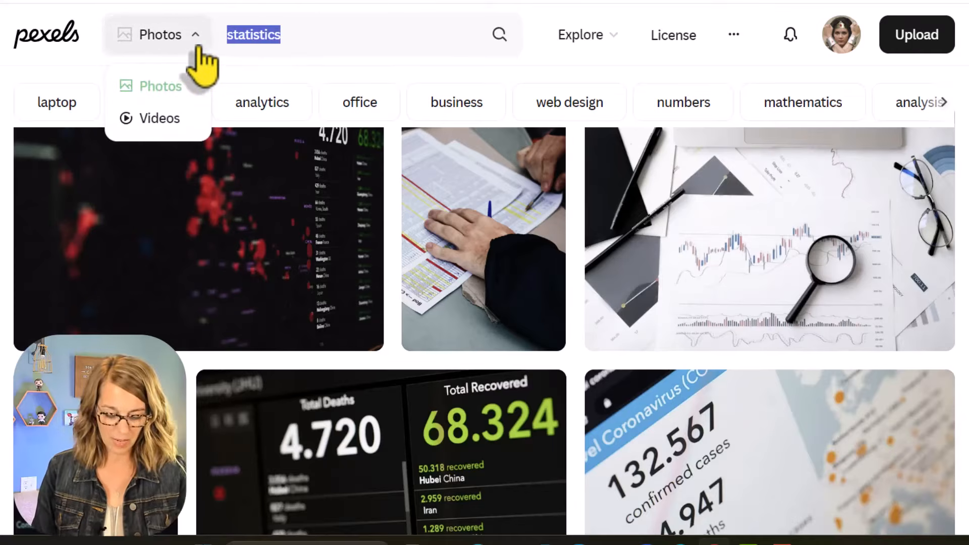
type("hello")
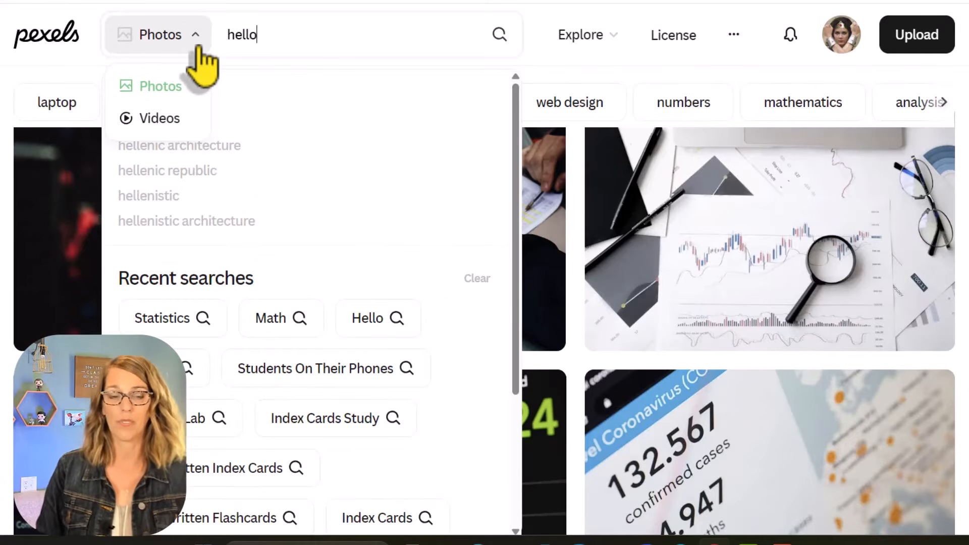
key("Return")
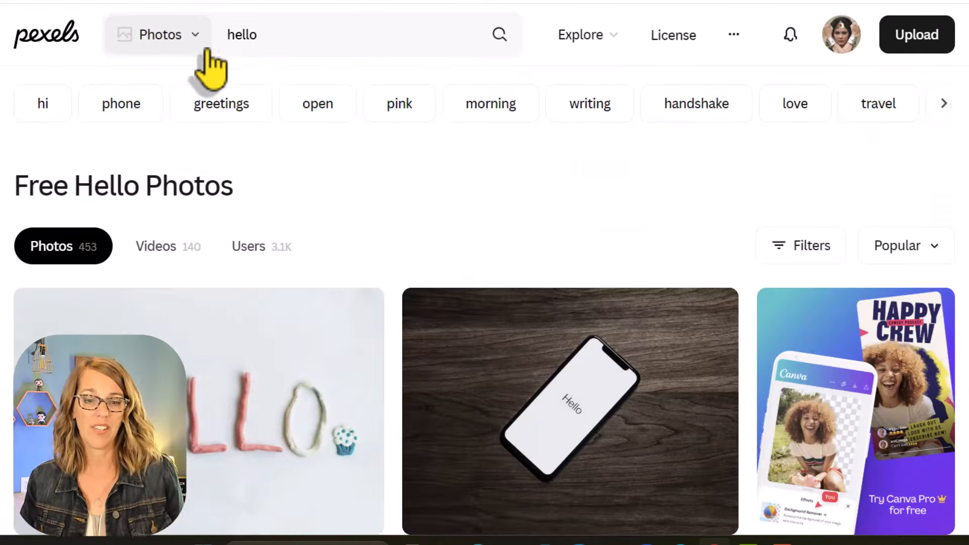
- Find the photo of the neon hello sign in a speech bubble among the results and download it for free
scroll(657, 398, "down", 20)
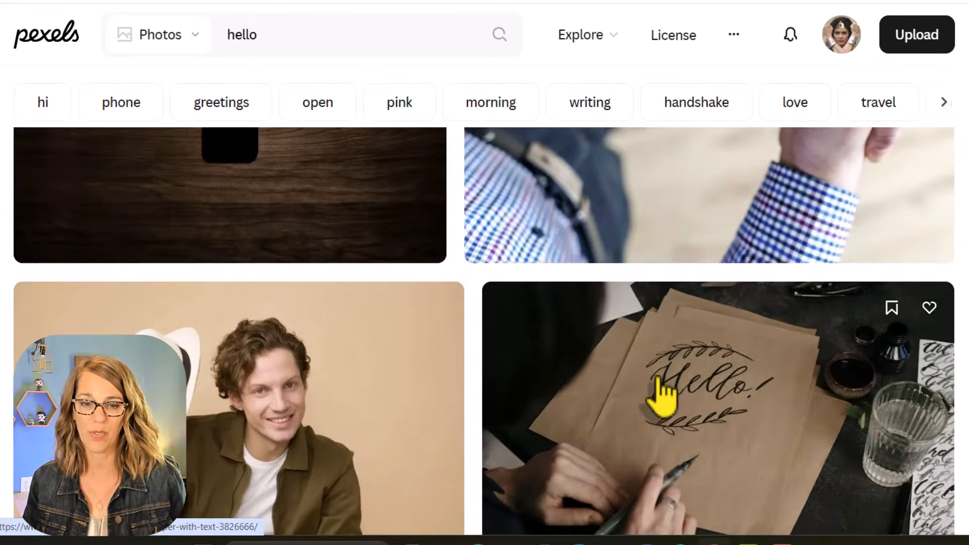
scroll(664, 399, "down", 20)
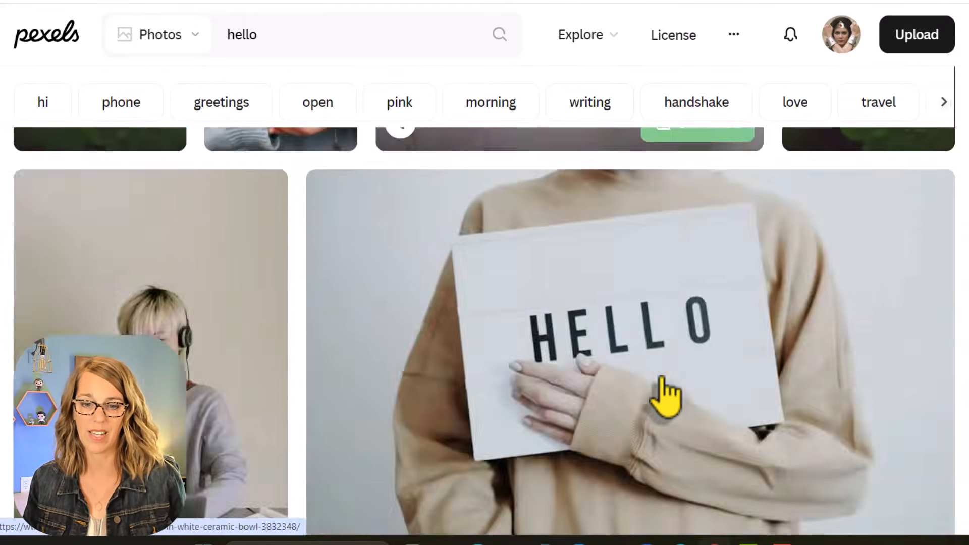
scroll(666, 397, "down", 20)
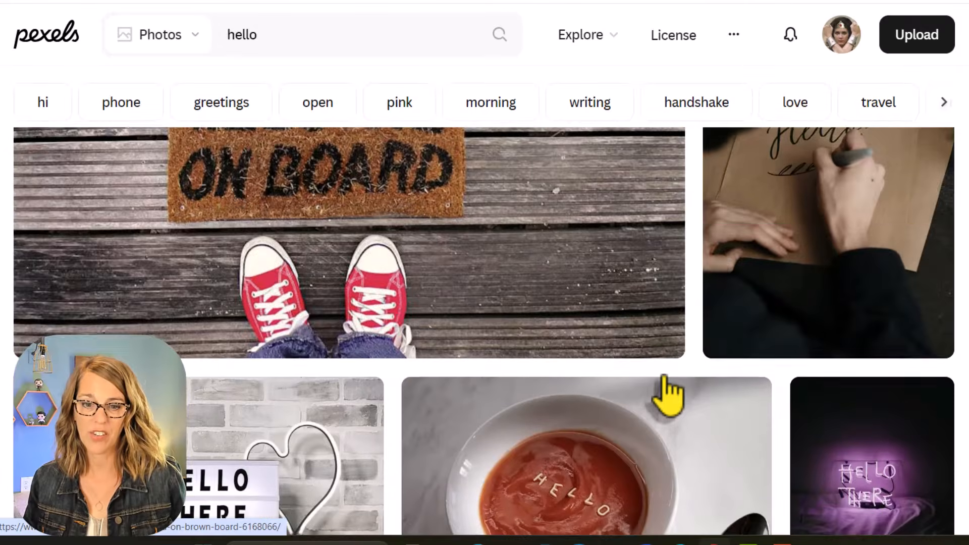
scroll(672, 393, "up", 3)
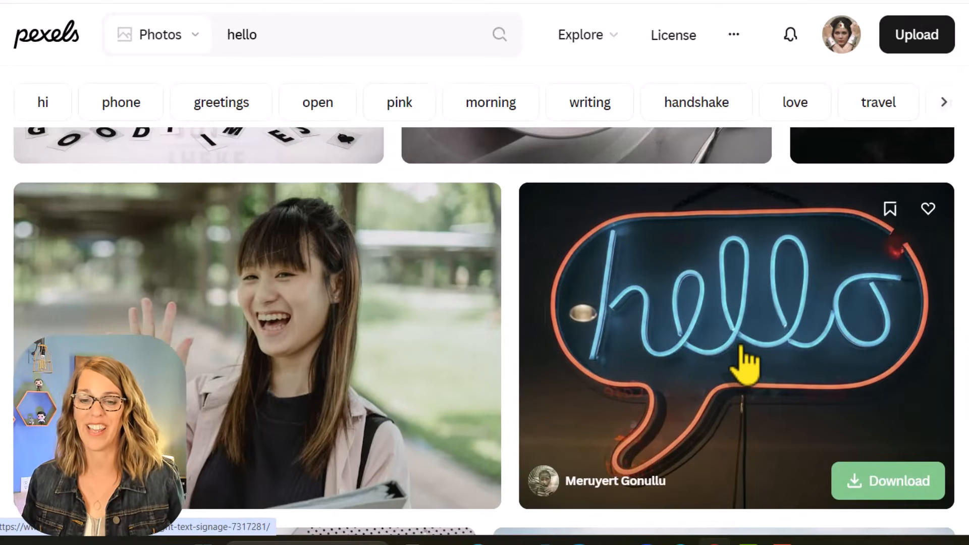
left_click(742, 349)
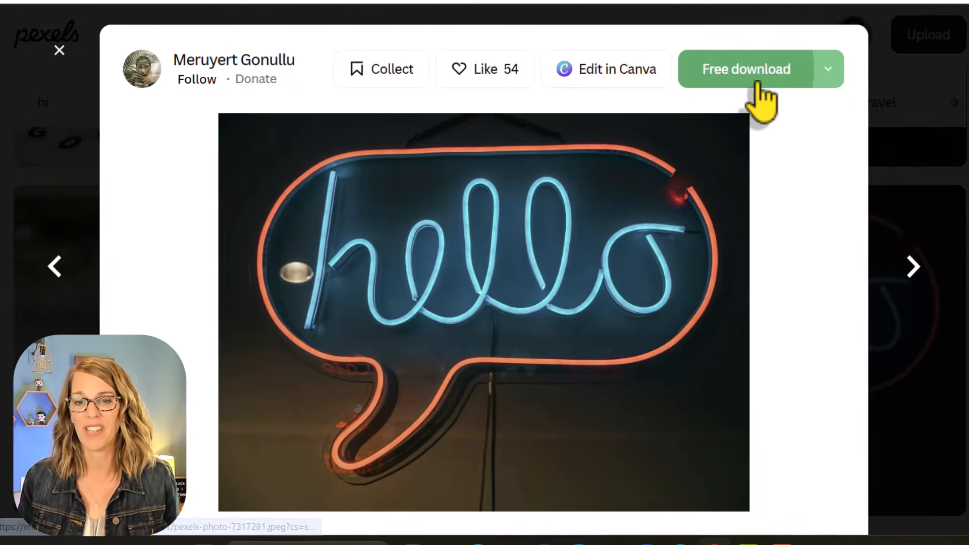
left_click(758, 81)
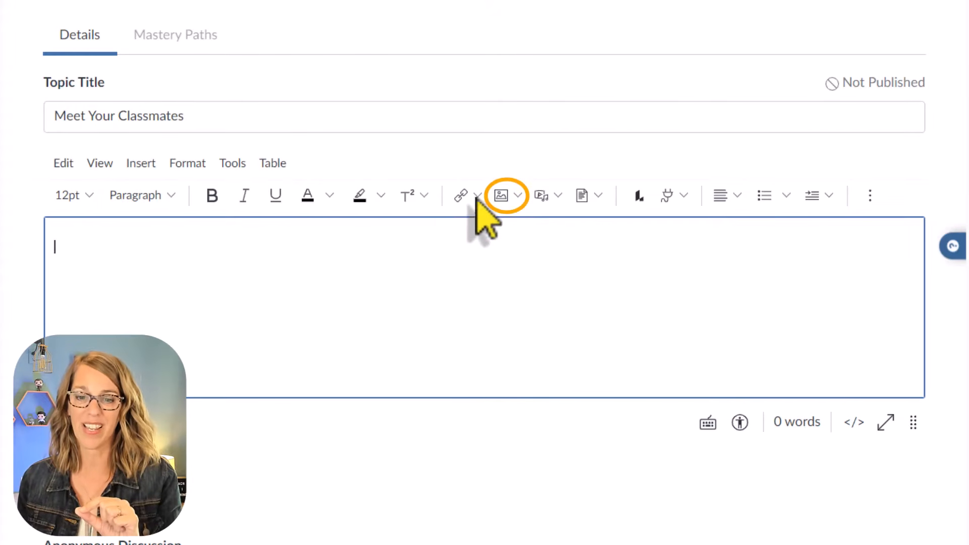
- Back in the Canvas discussion editor, choose the downloaded neon hello photo from the computer as an image to upload
left_click(521, 202)
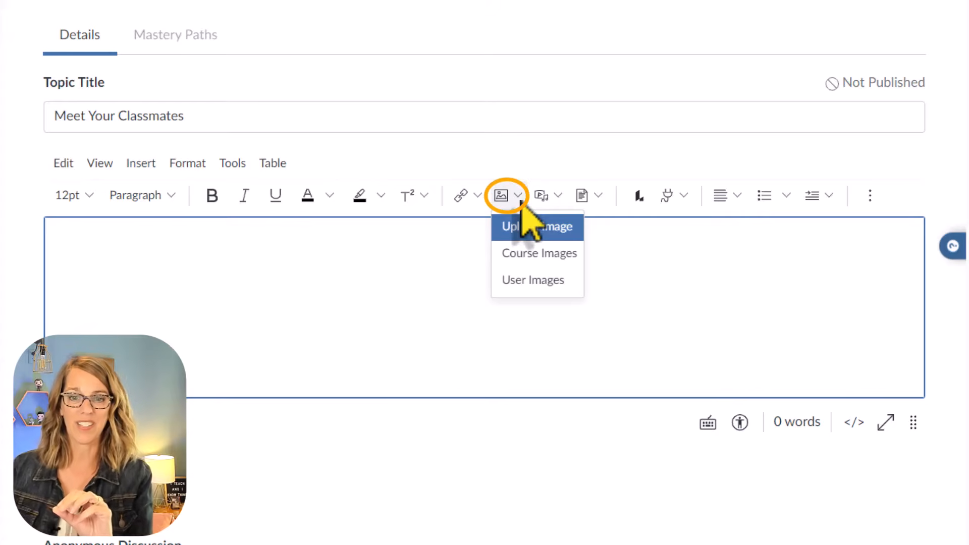
left_click(538, 237)
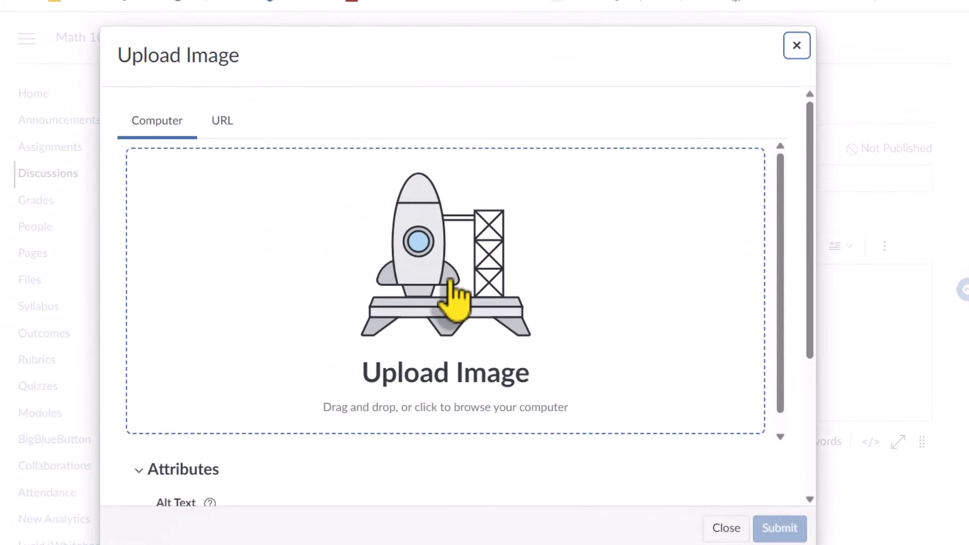
left_click(451, 283)
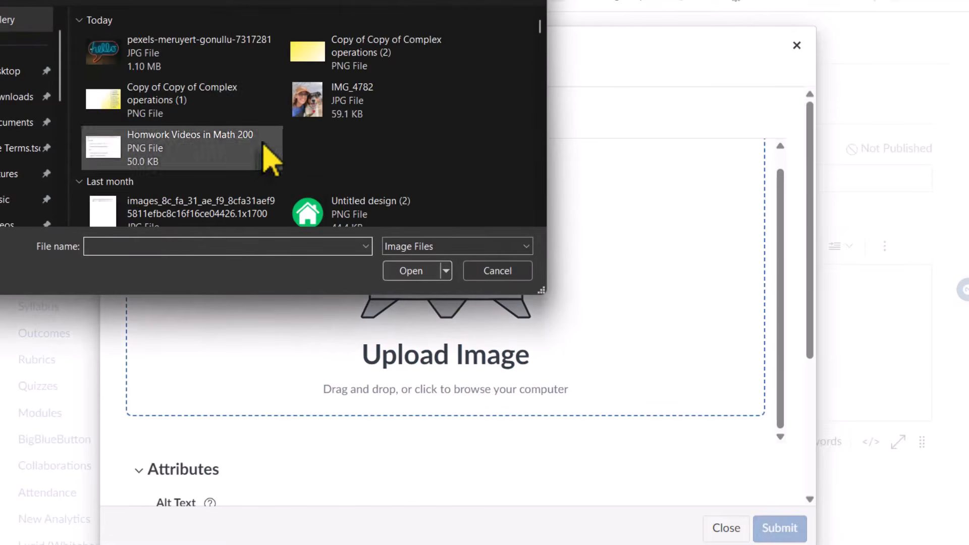
left_click(161, 71)
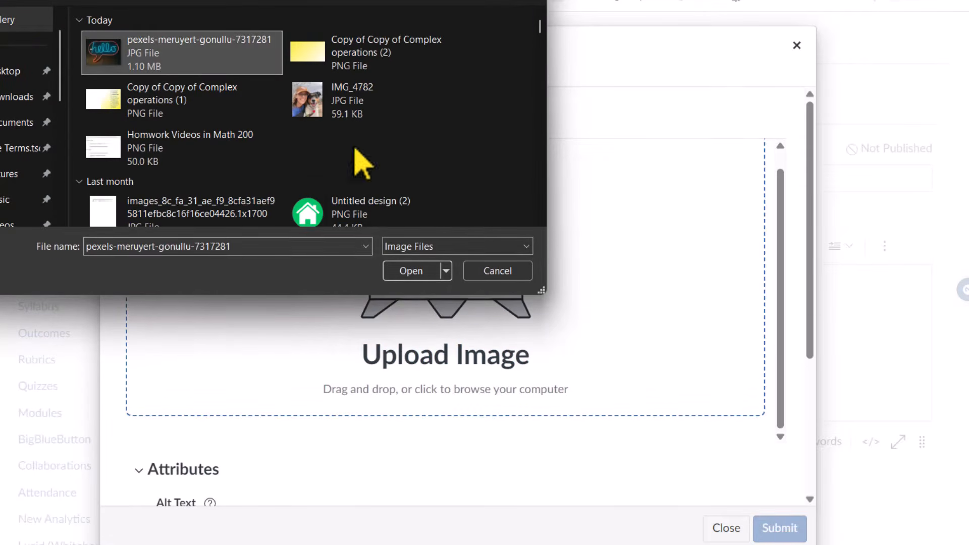
left_click(417, 273)
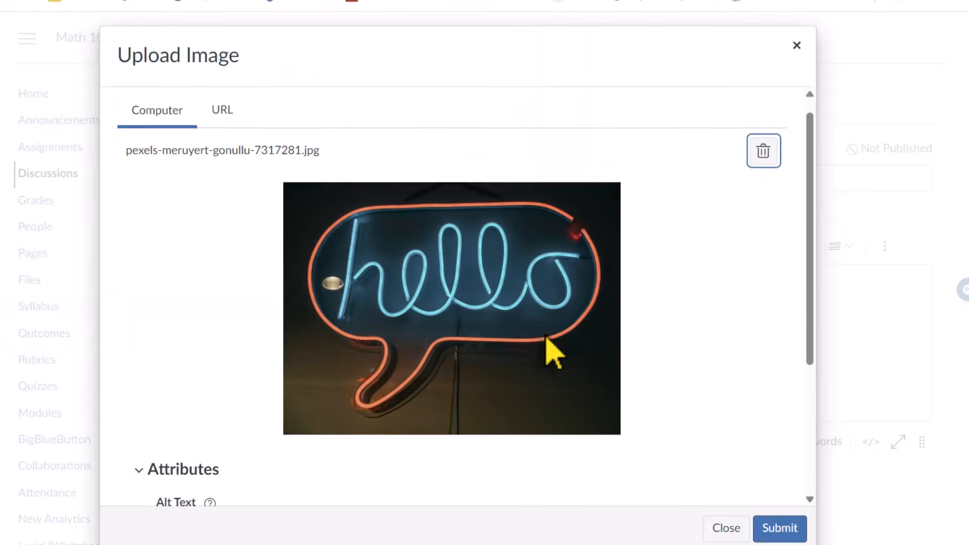
- Mark the hello image as decorative, keep it embedded, and insert it into the discussion body
scroll(296, 392, "down", 3)
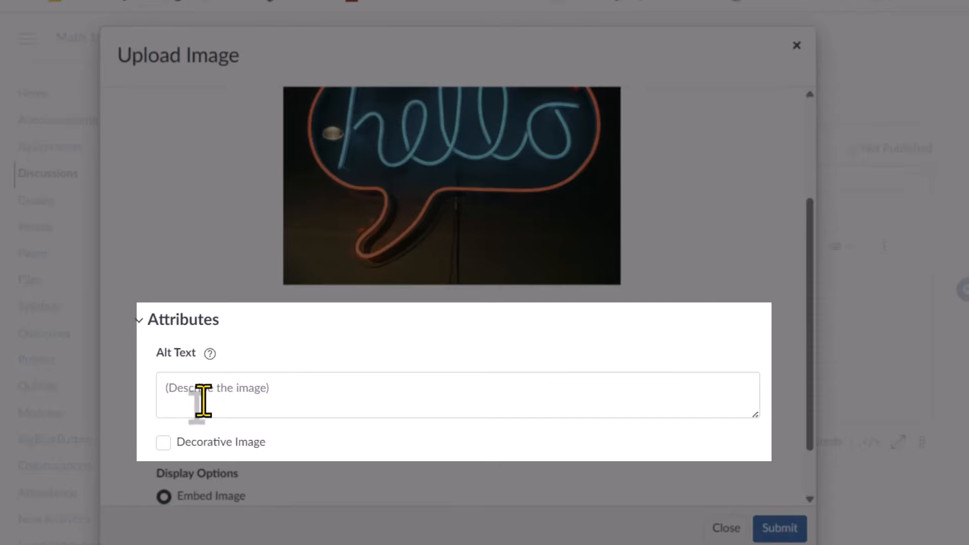
left_click(163, 443)
scroll(426, 457, "down", 2)
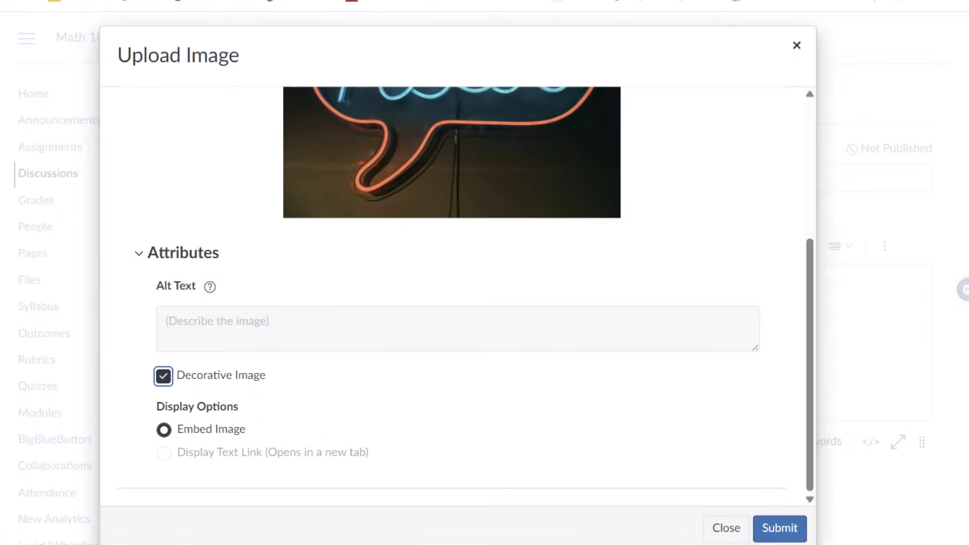
left_click(782, 531)
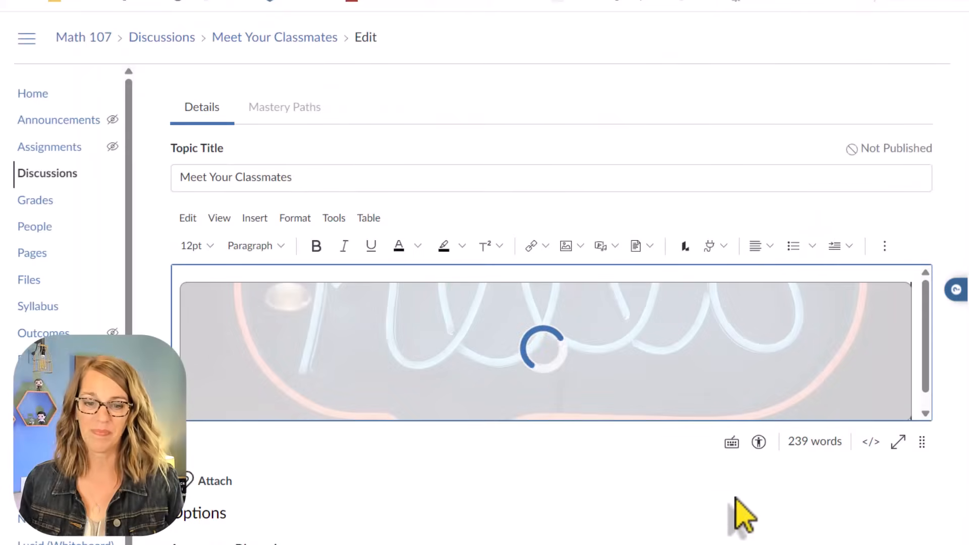
- Make the discussion text area taller and shrink the hello image to about one third of its width
scroll(754, 371, "down", 5)
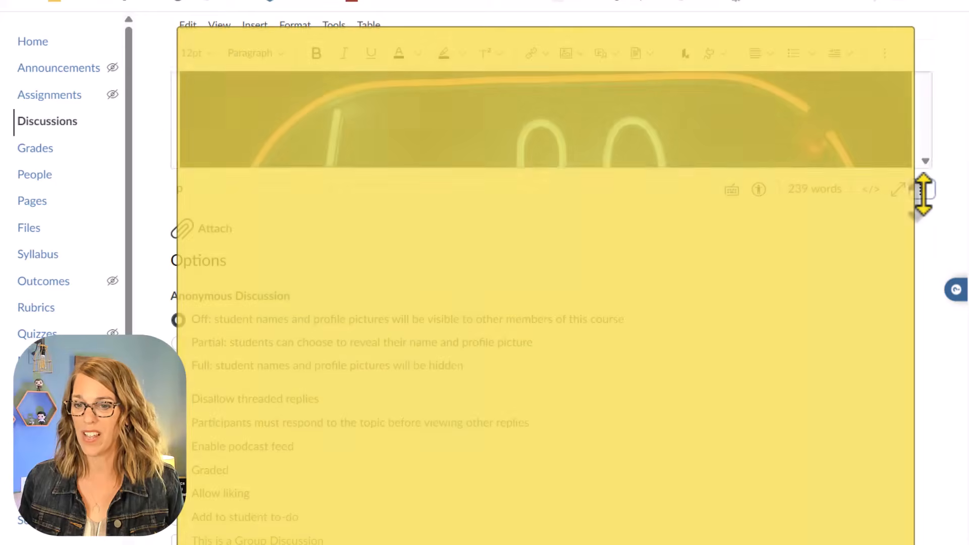
left_click_drag(924, 195, 923, 529)
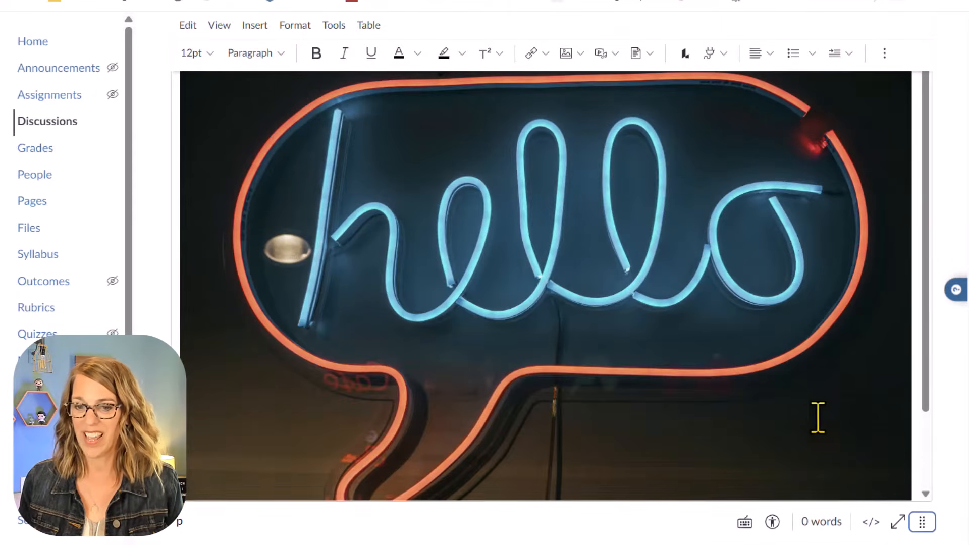
scroll(806, 374, "up", 2)
scroll(807, 374, "up", 2)
left_click(773, 366)
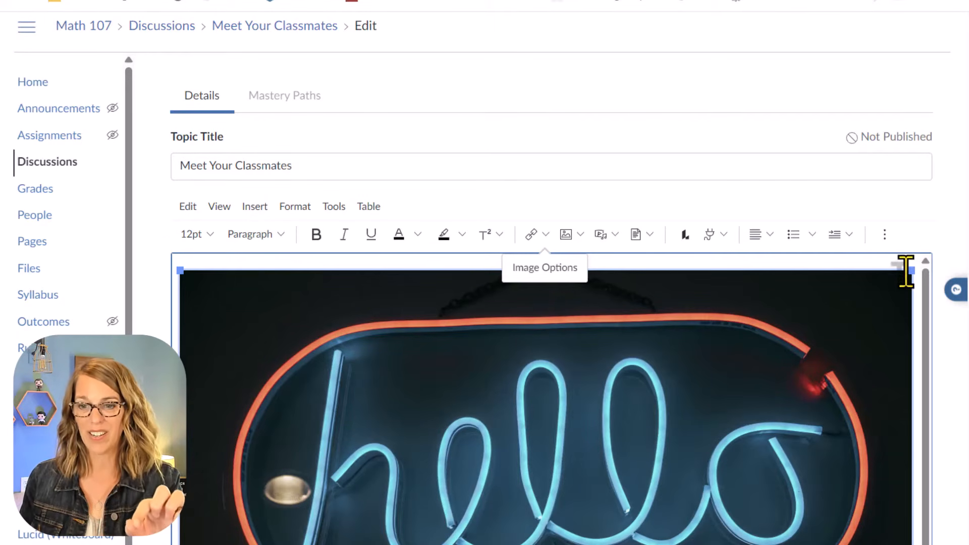
left_click_drag(913, 270, 366, 360)
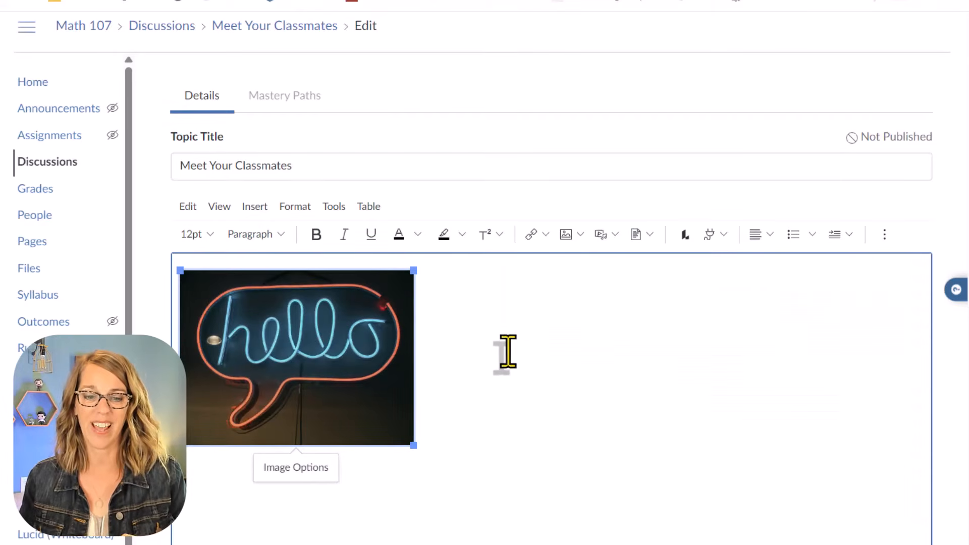
left_click(510, 330)
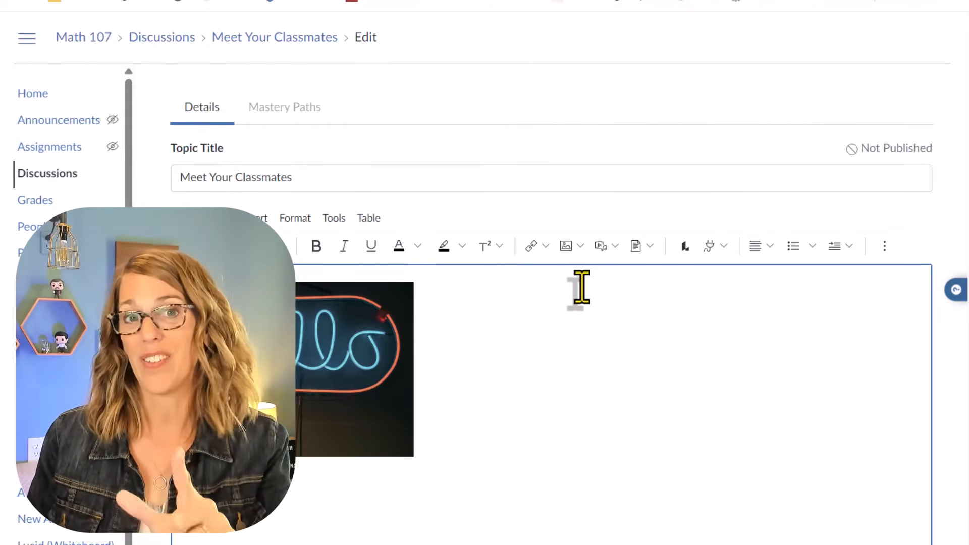
- Make the Meet Your Classmates discussion graded in its options
scroll(581, 288, "down", 4)
scroll(582, 288, "down", 7)
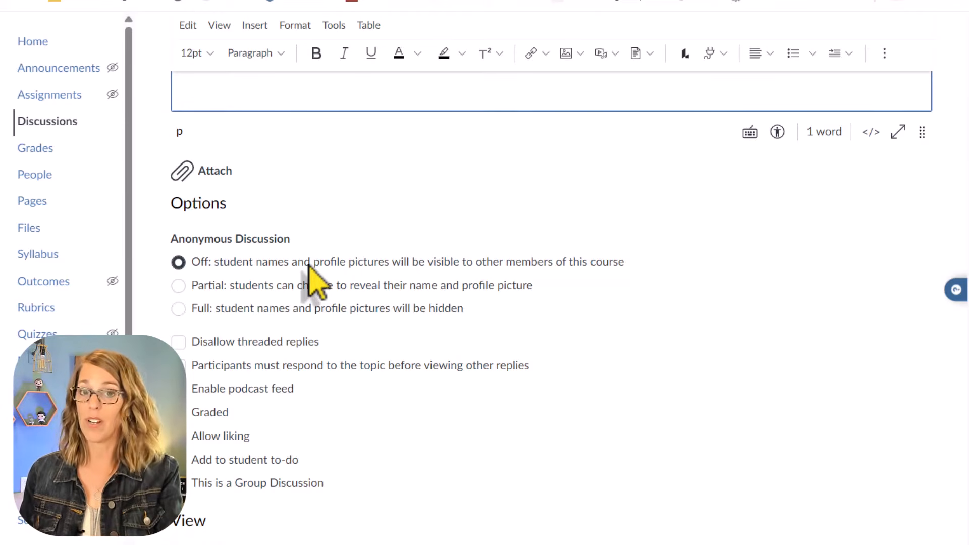
scroll(398, 368, "down", 3)
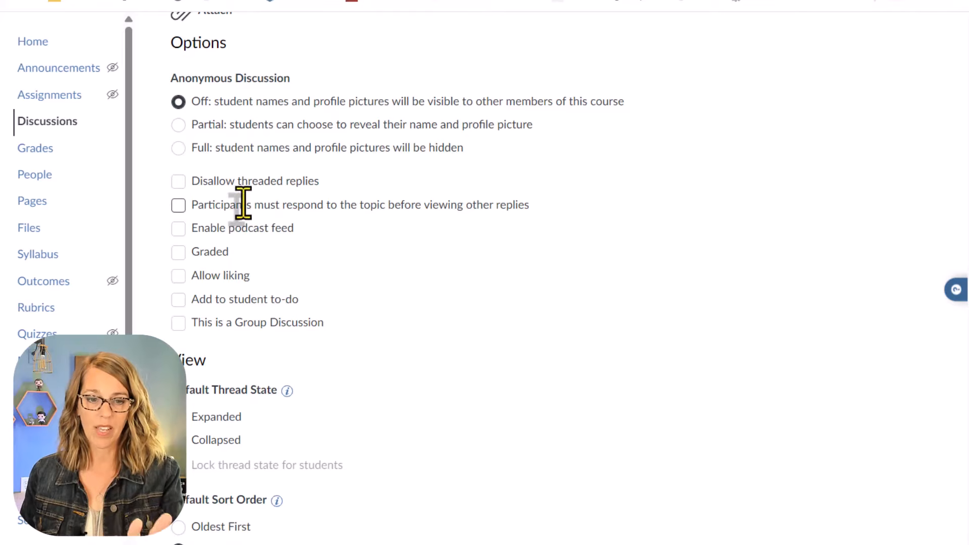
left_click(179, 252)
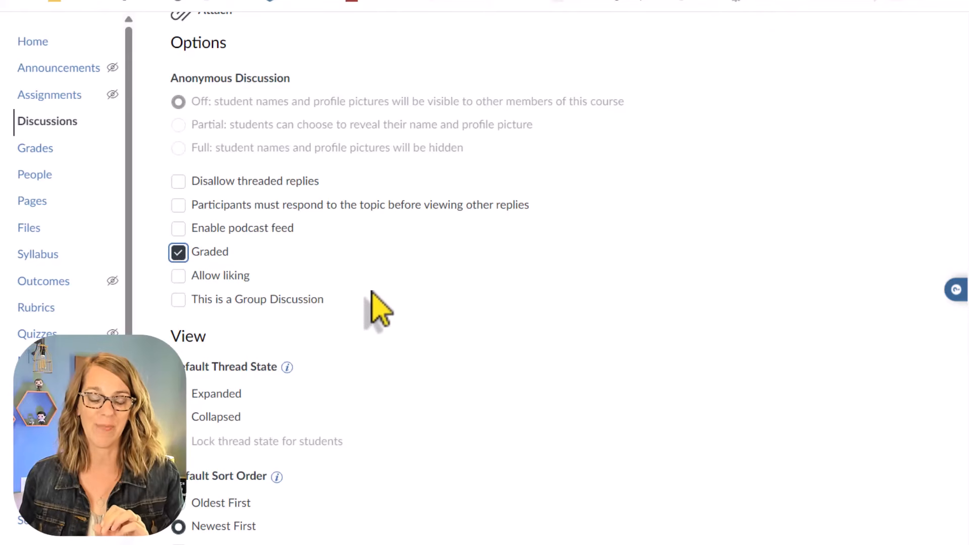
- Set the discussion's possible points to 5 and keep the grade displayed as Points
scroll(370, 298, "down", 3)
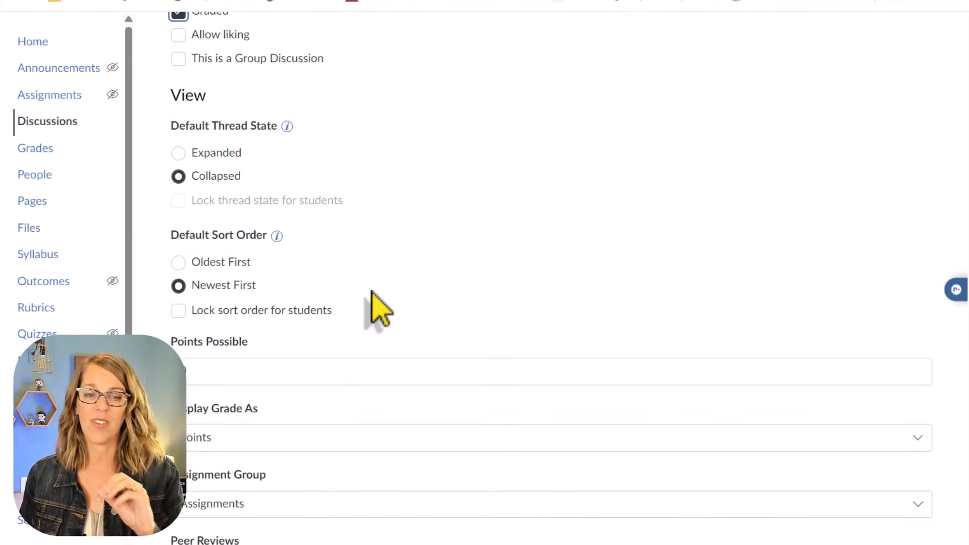
scroll(379, 309, "down", 3)
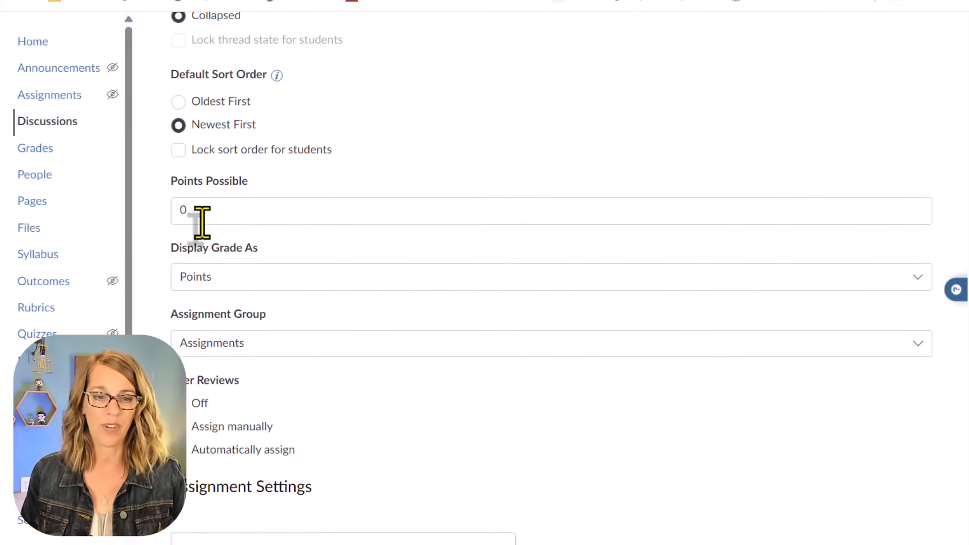
left_click(200, 211)
left_click_drag(201, 211, 163, 203)
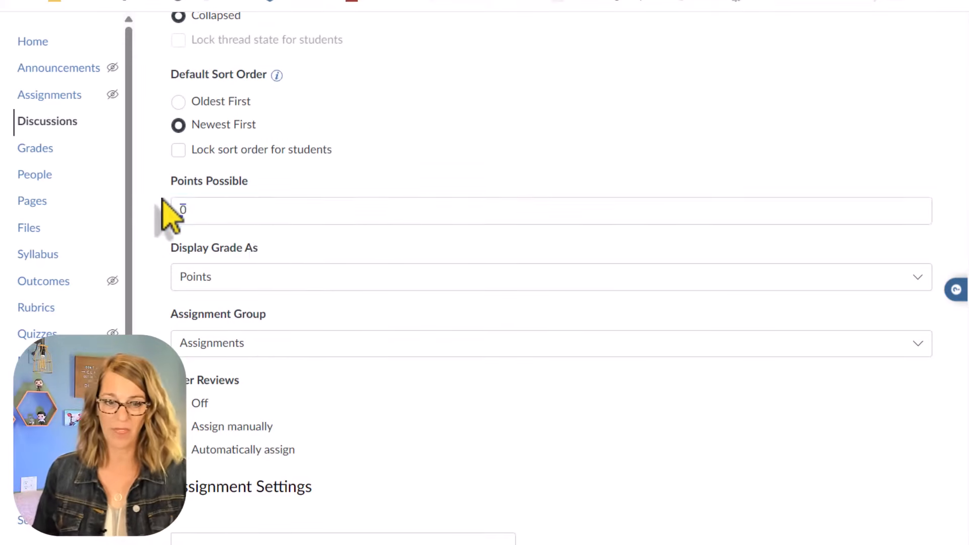
type("5")
left_click(225, 279)
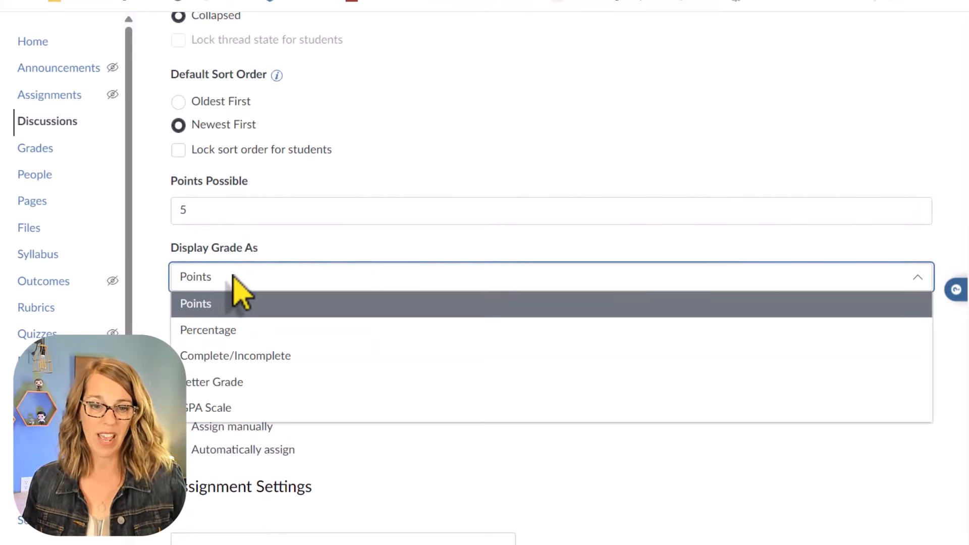
left_click(233, 277)
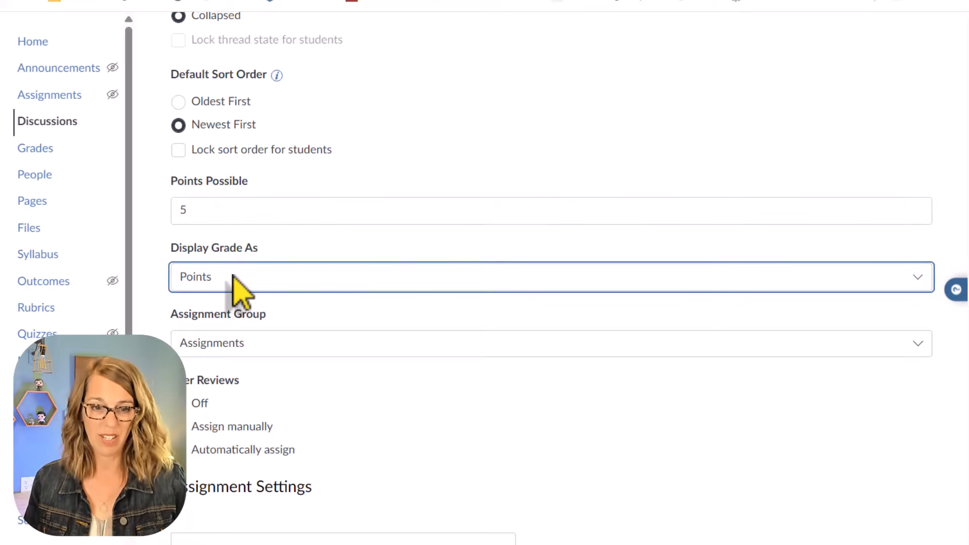
- Keep the discussion in the Assignments group and set its due date to September 29, 2025
left_click(267, 348)
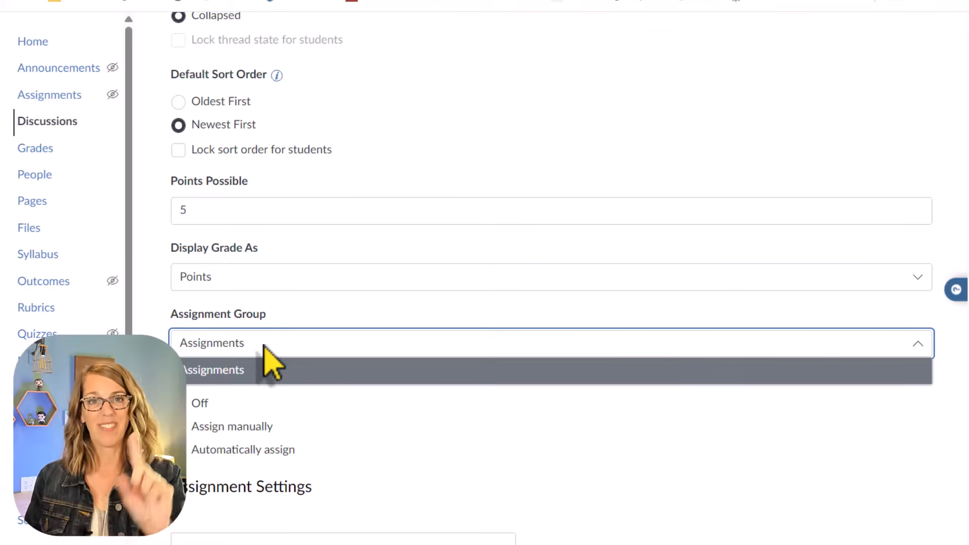
left_click(321, 435)
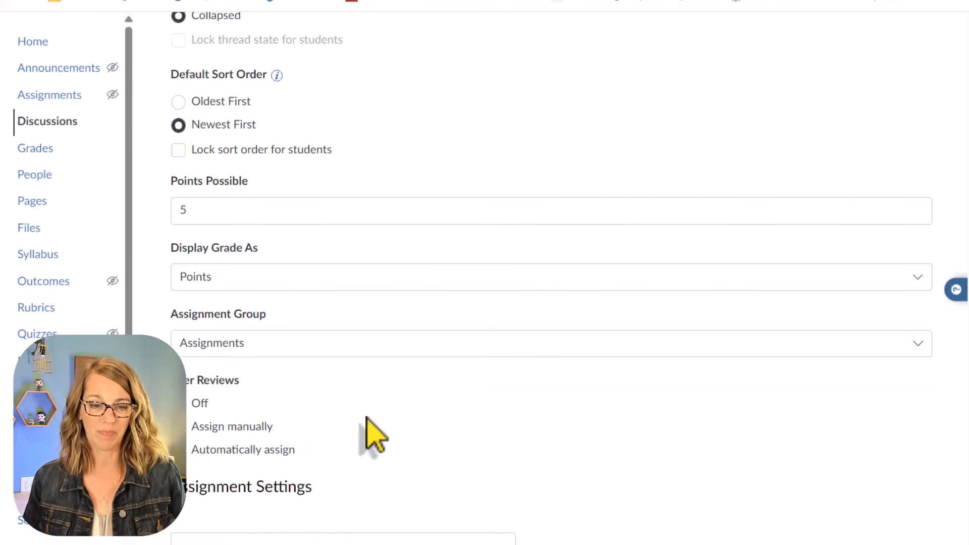
scroll(368, 419, "down", 3)
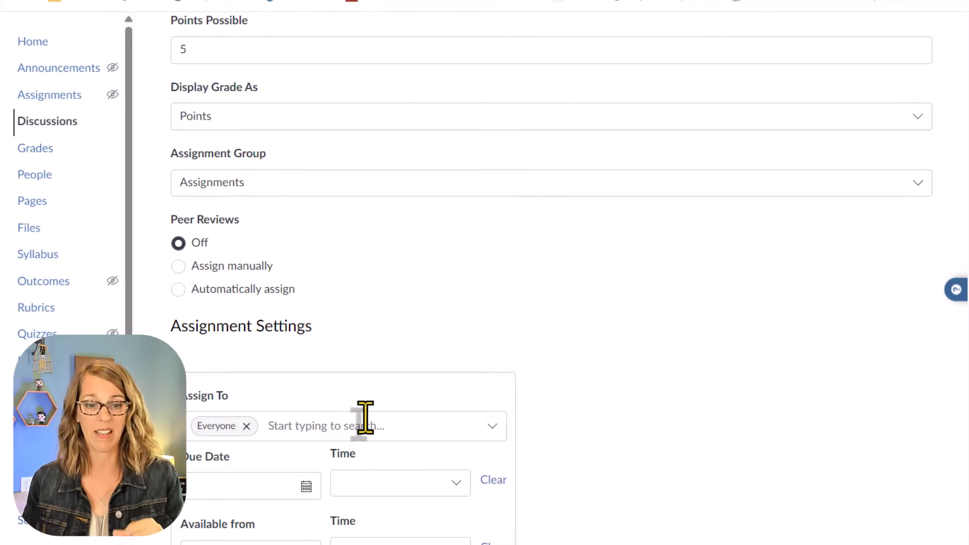
scroll(365, 417, "down", 2)
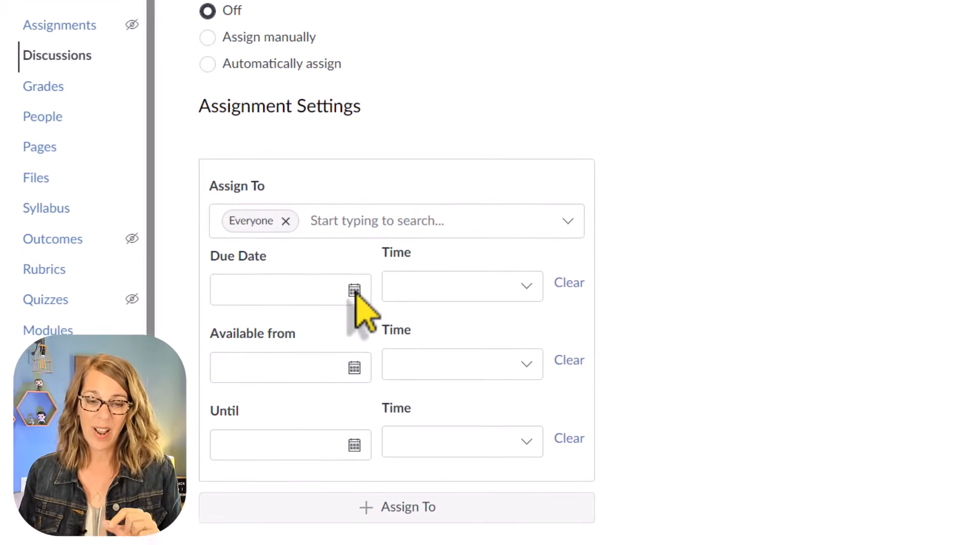
left_click(354, 291)
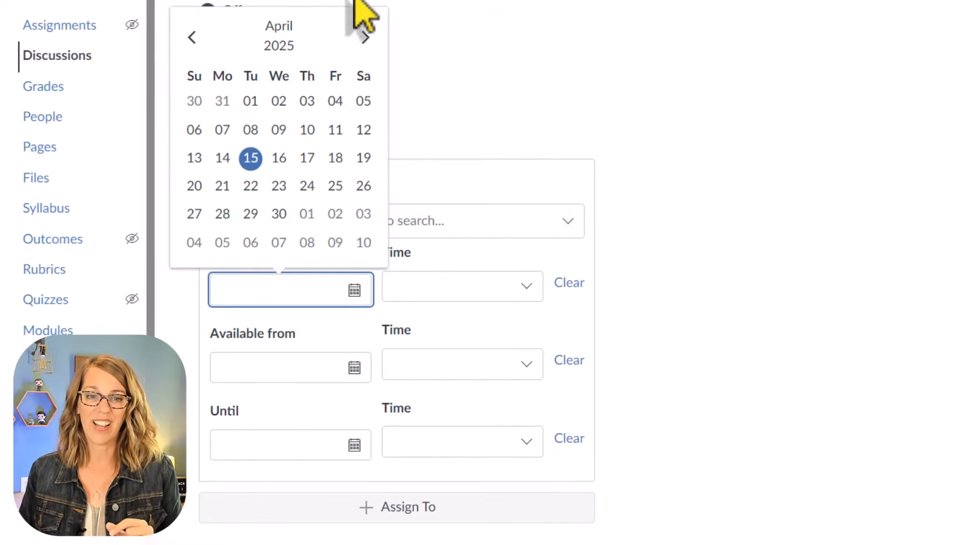
left_click(364, 37)
left_click(364, 37)
left_click(364, 36)
left_click(364, 37)
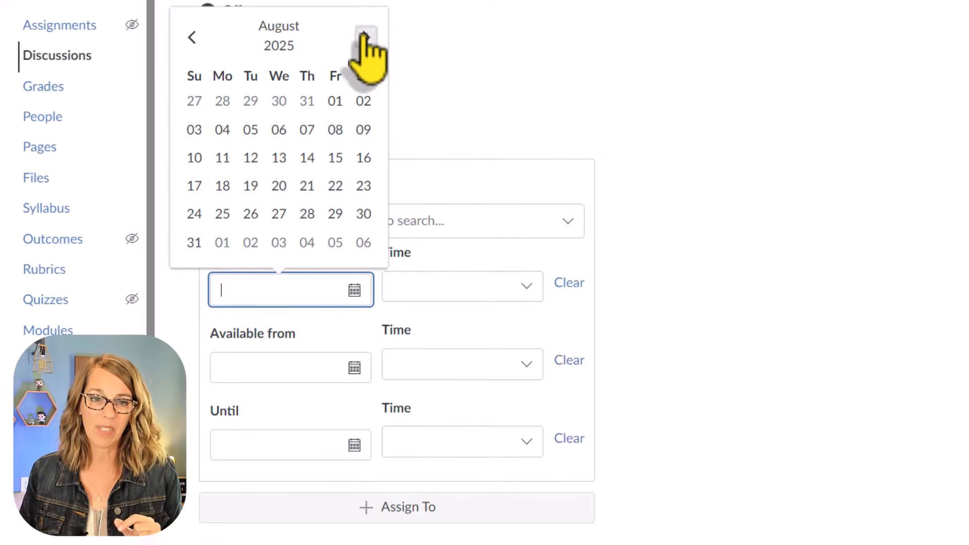
left_click(364, 36)
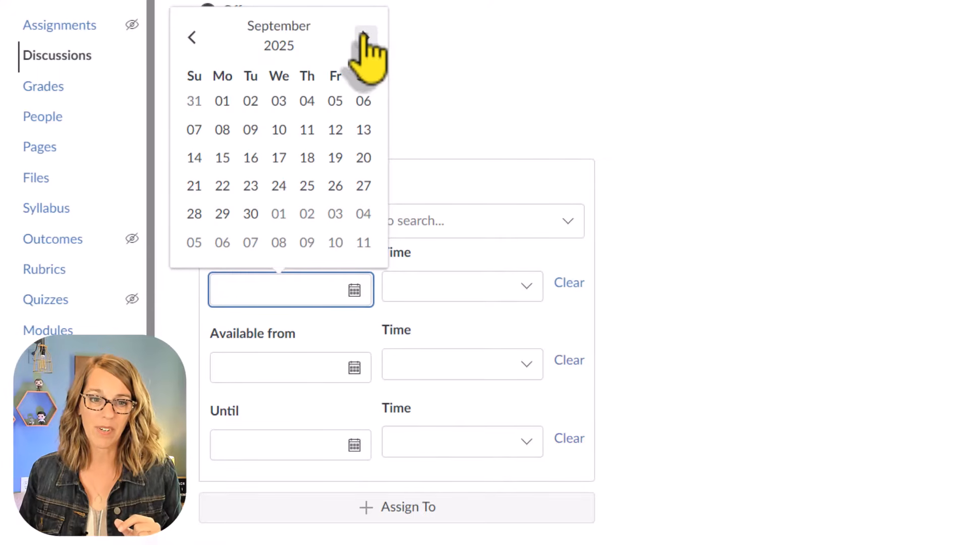
left_click(222, 214)
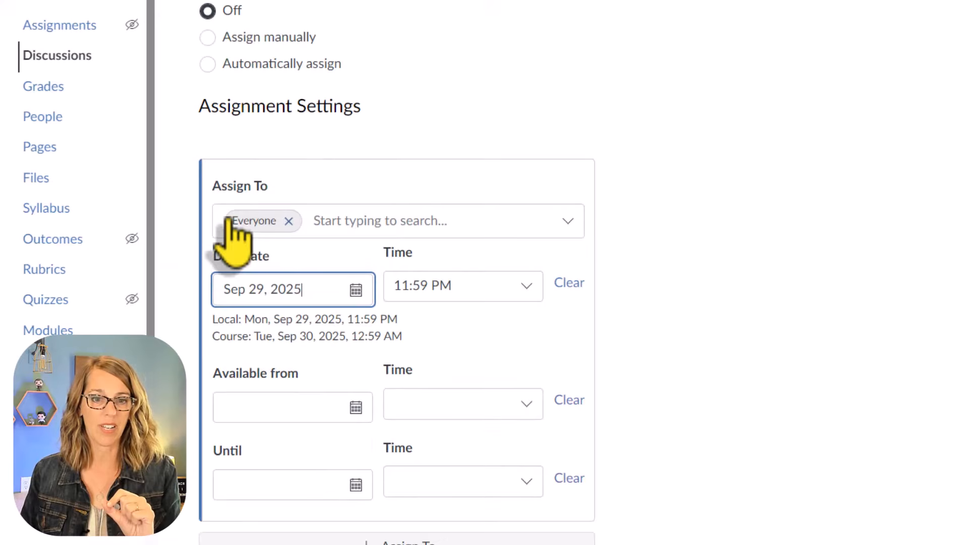
- Set the discussion's Until date to October 6, 2025, then save and publish it
scroll(768, 192, "down", 2)
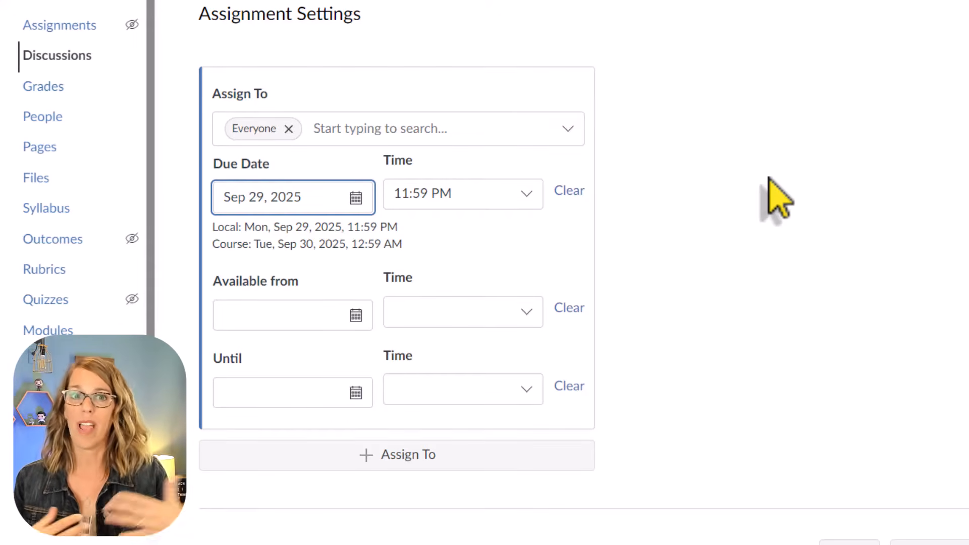
left_click(357, 394)
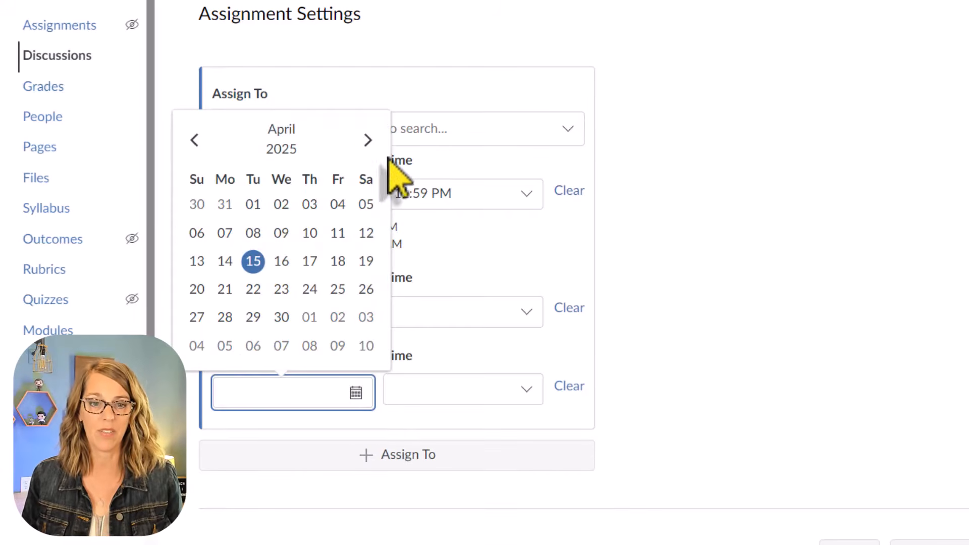
left_click(369, 139)
left_click(369, 139)
left_click(368, 138)
left_click(369, 138)
left_click(368, 139)
left_click(368, 138)
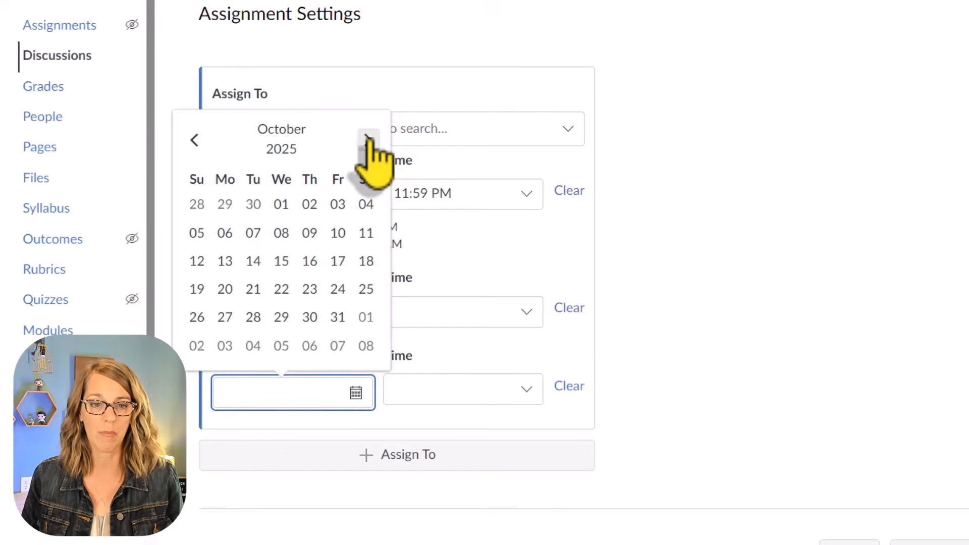
left_click(194, 140)
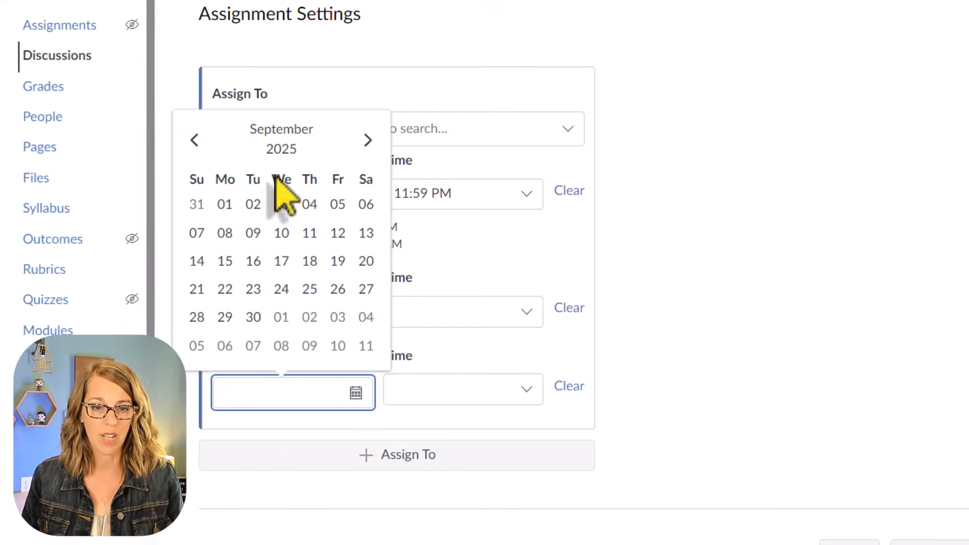
left_click(225, 346)
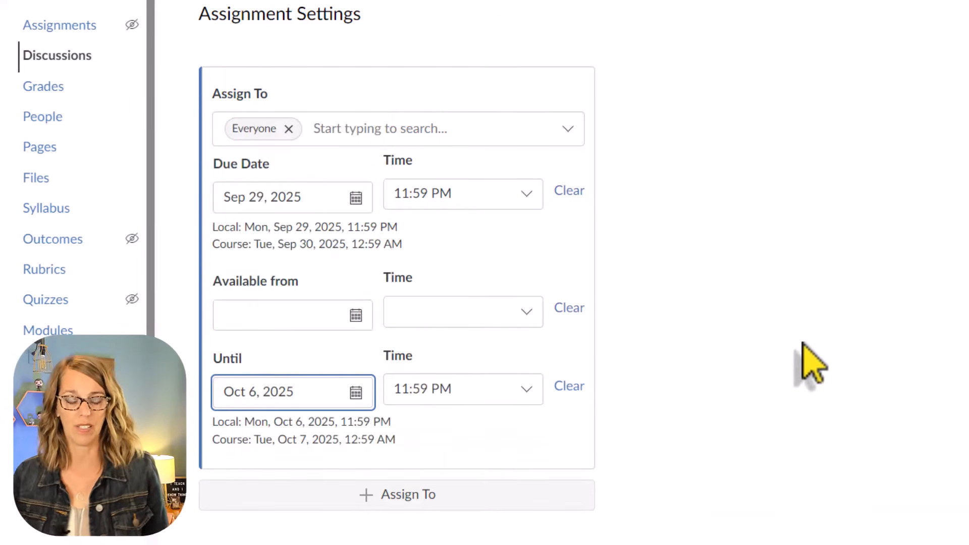
scroll(807, 359, "down", 2)
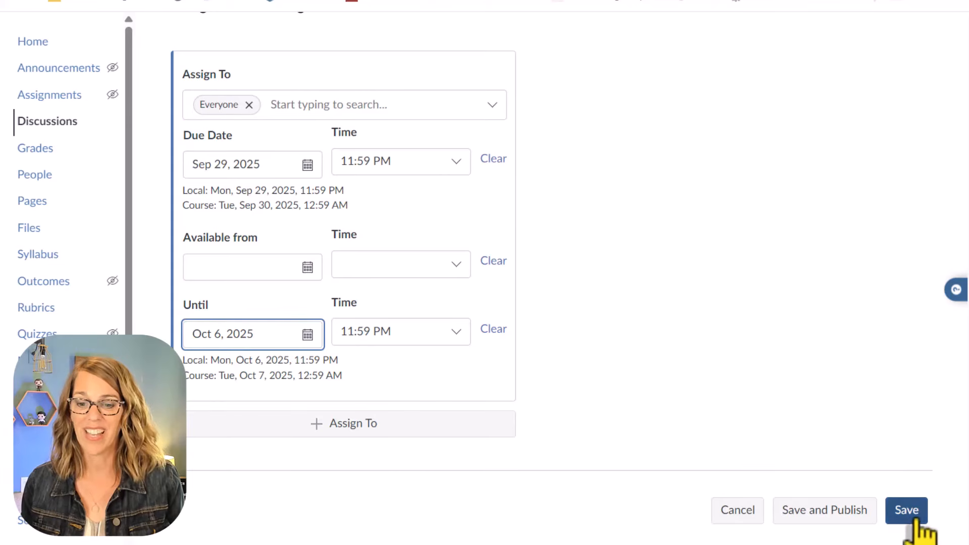
left_click(839, 514)
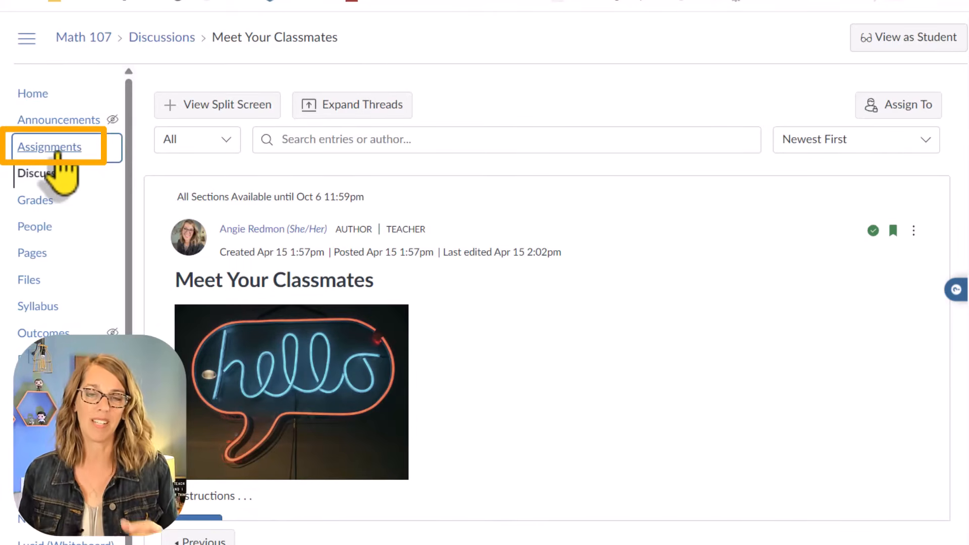
- Open the course's assignments list and read the How You're Graded section of the Math 107 Syllabus in Google Docs
left_click(58, 152)
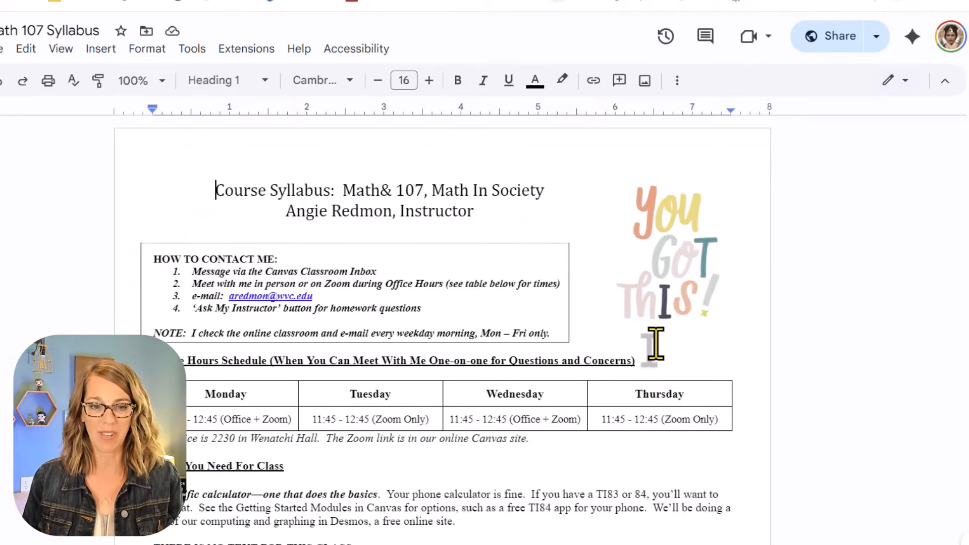
scroll(655, 344, "down", 8)
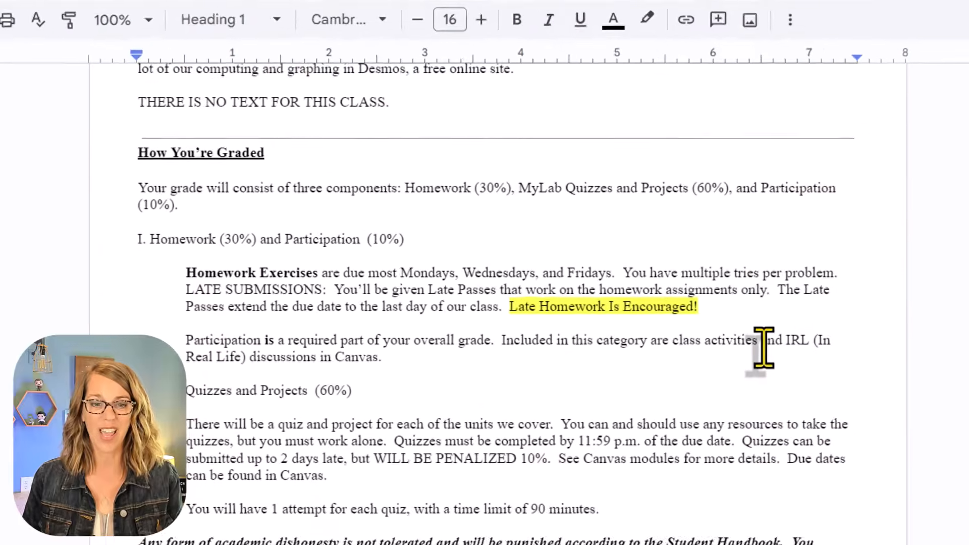
scroll(847, 352, "down", 2)
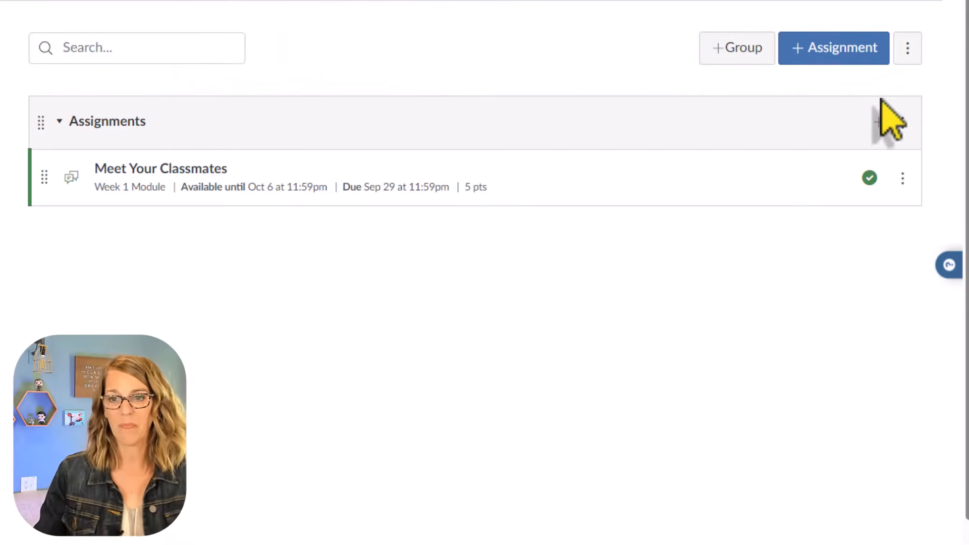
- Add an assignment group named Participation in the Canvas assignments list
left_click(742, 58)
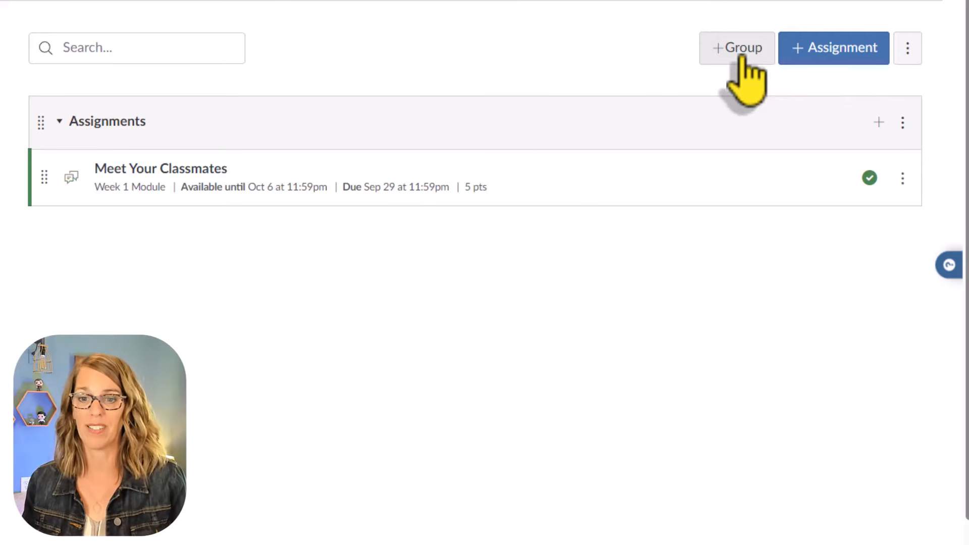
left_click(394, 247)
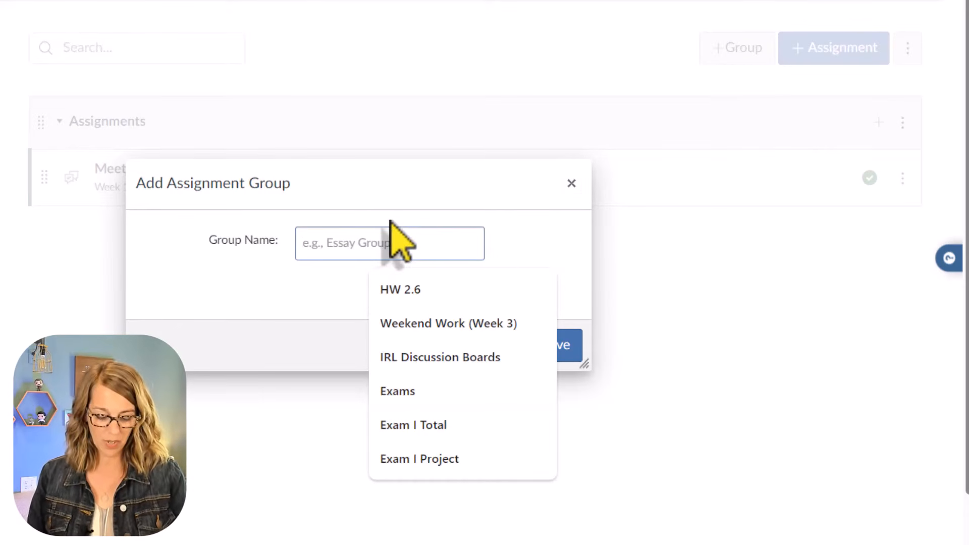
type("Pa")
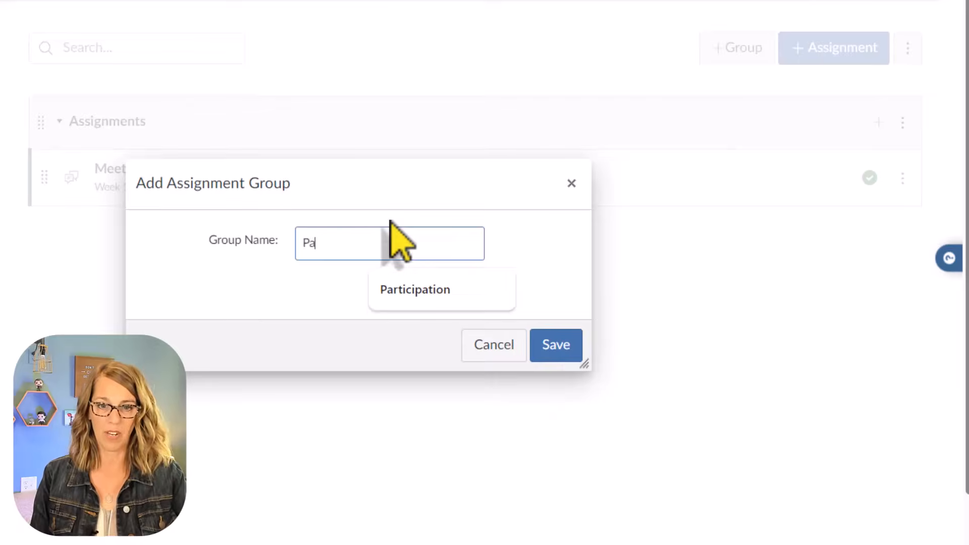
type("rticipation")
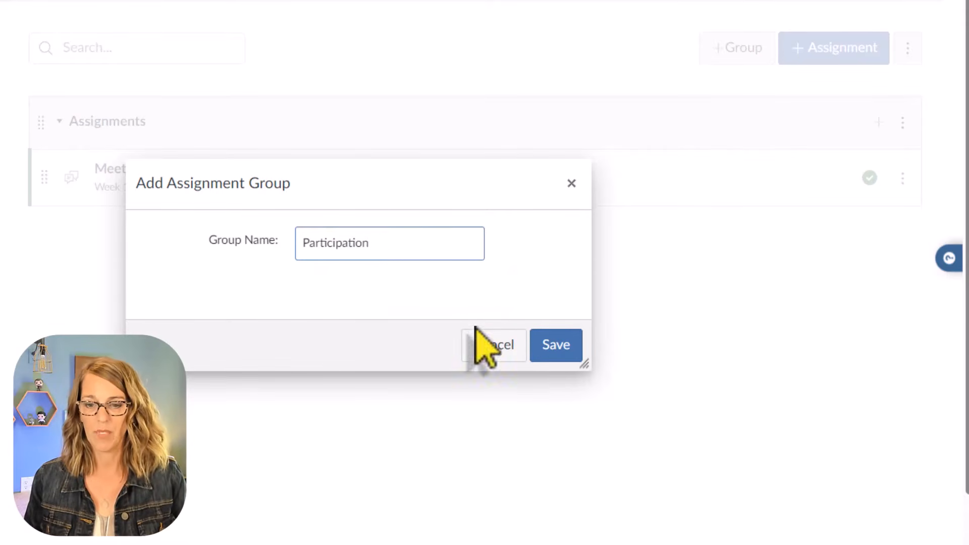
left_click(556, 353)
- Add another assignment group named Quizzes & Projects
left_click(742, 54)
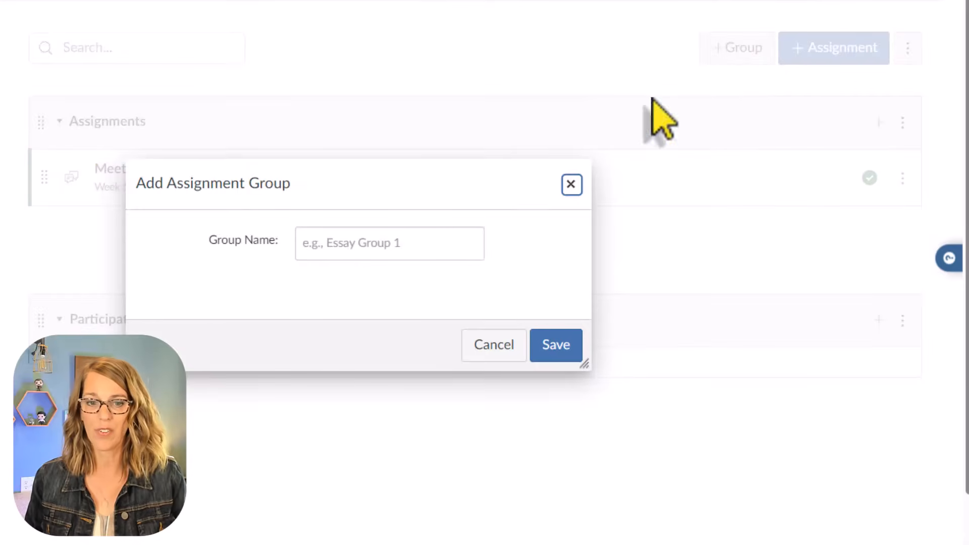
left_click(355, 251)
type("Quizzes & Projects")
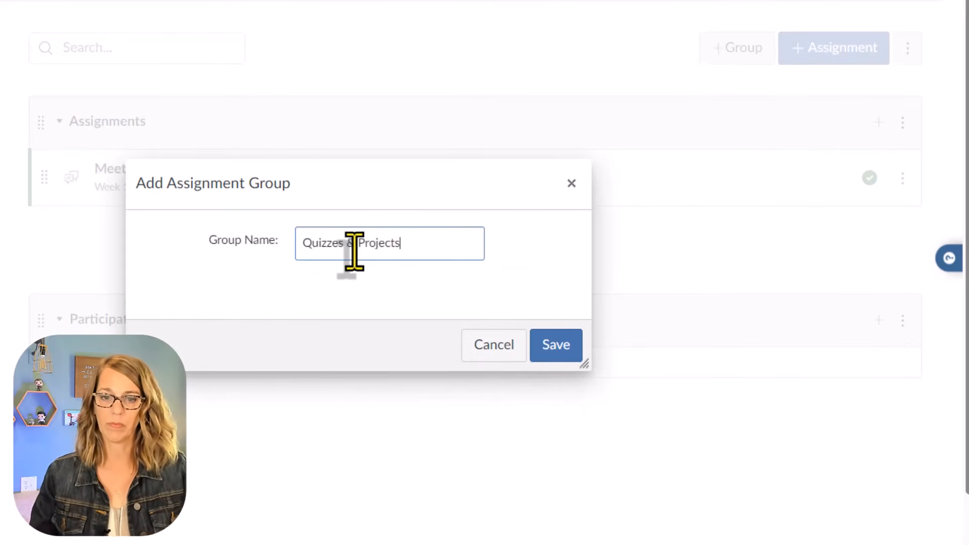
left_click(554, 348)
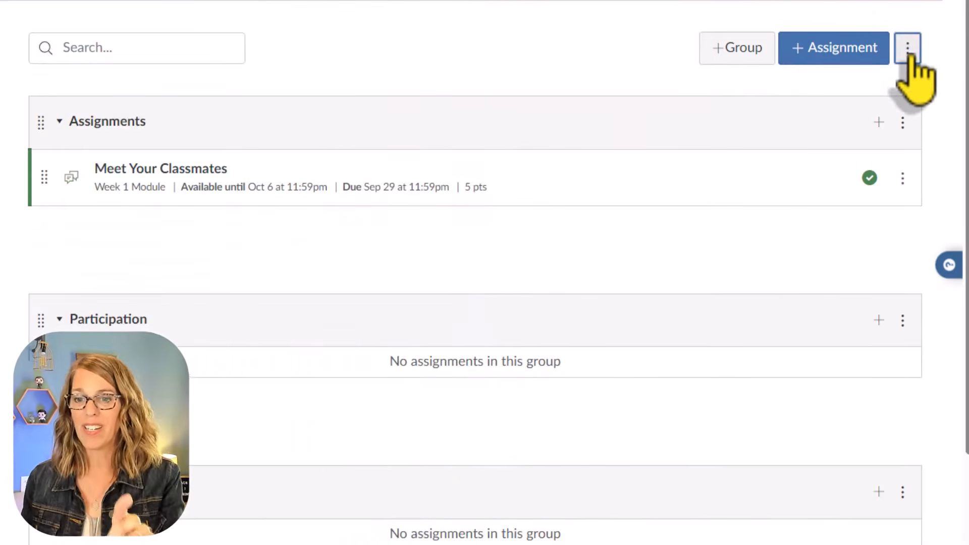
- Weight the final grade by assignment groups with Assignments 30%, Participation 10% and Quizzes & Projects 60%, and save the weights
left_click(909, 49)
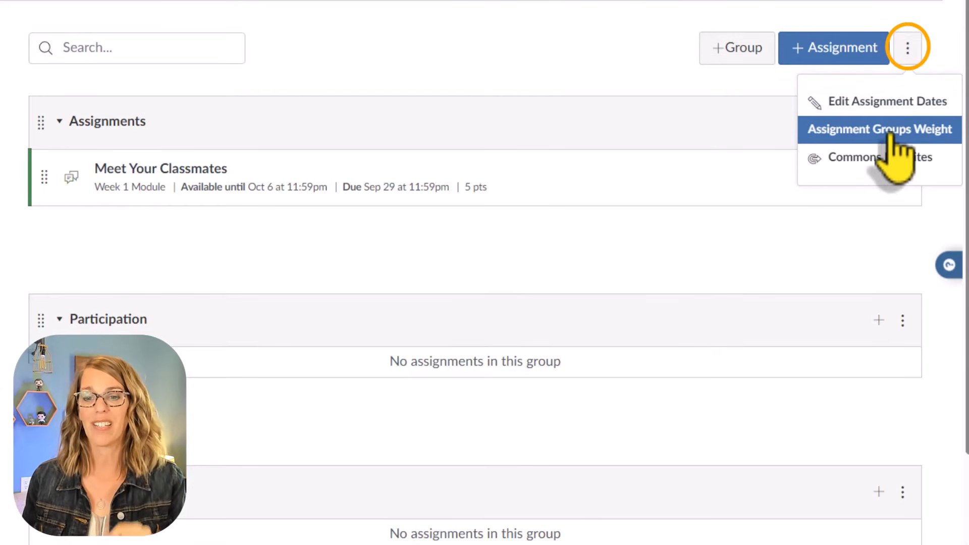
left_click(890, 132)
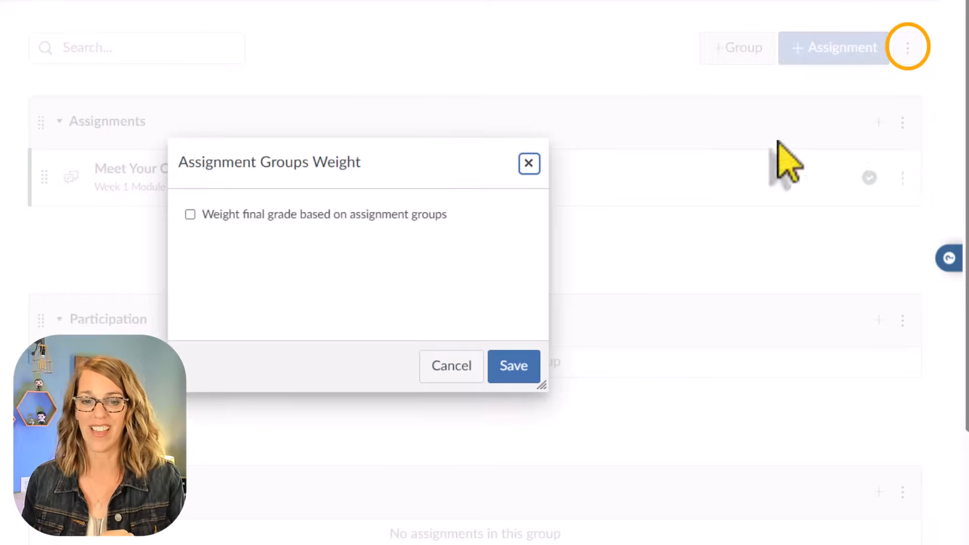
left_click(292, 121)
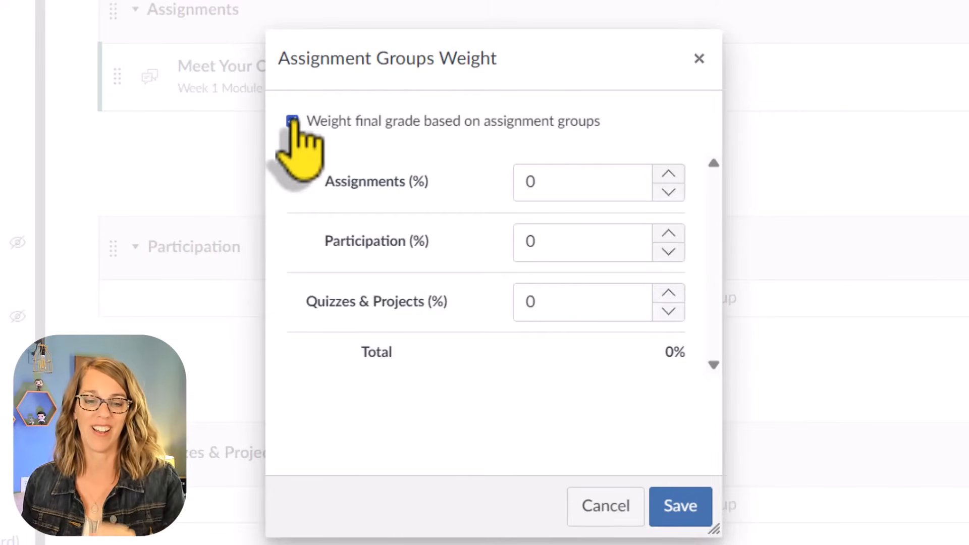
double_click(521, 189)
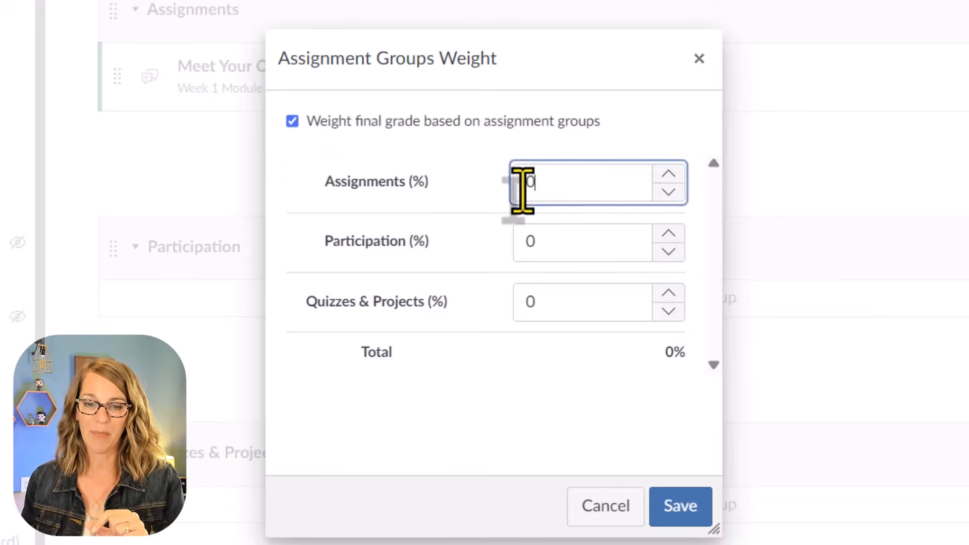
type("30")
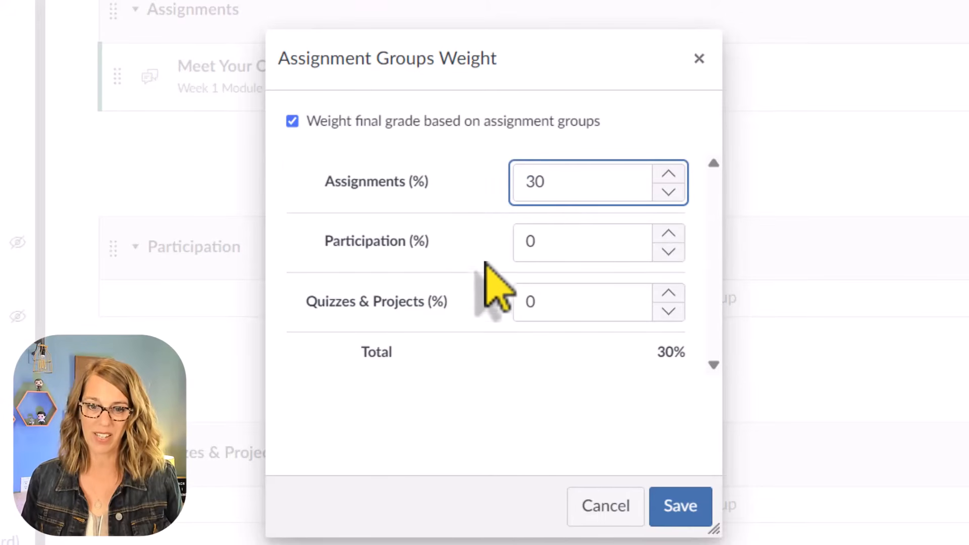
double_click(529, 241)
type("10")
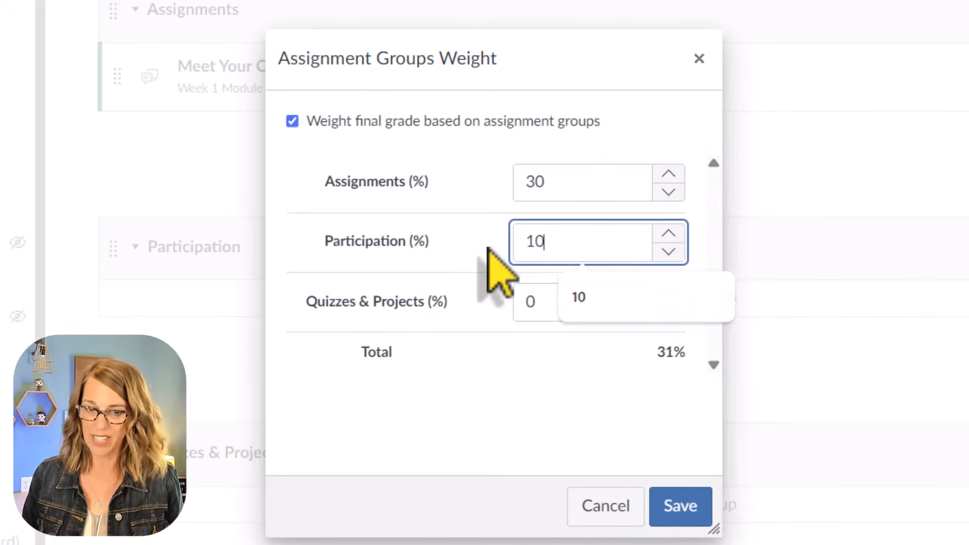
double_click(516, 302)
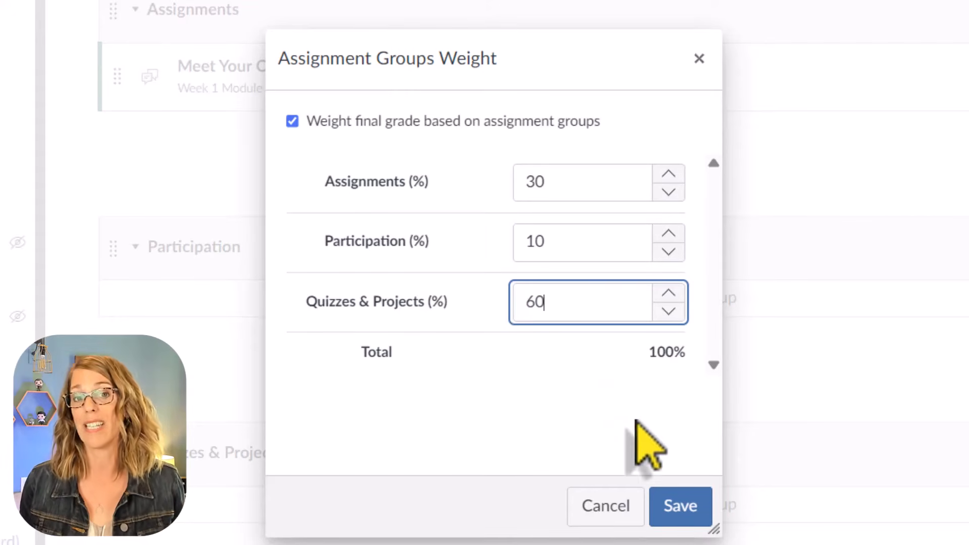
left_click(682, 506)
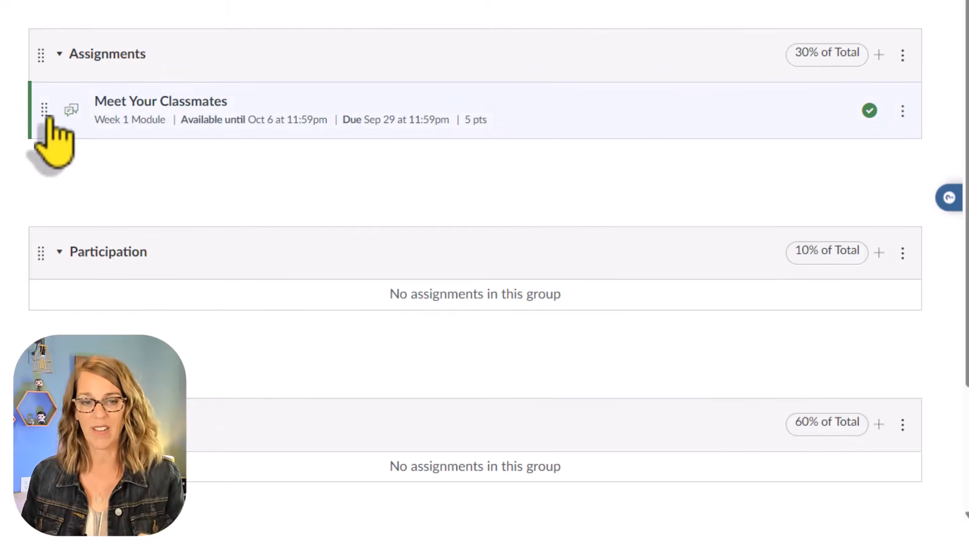
- Move the Meet Your Classmates discussion from the Assignments group into the Participation group
left_click_drag(46, 109, 53, 303)
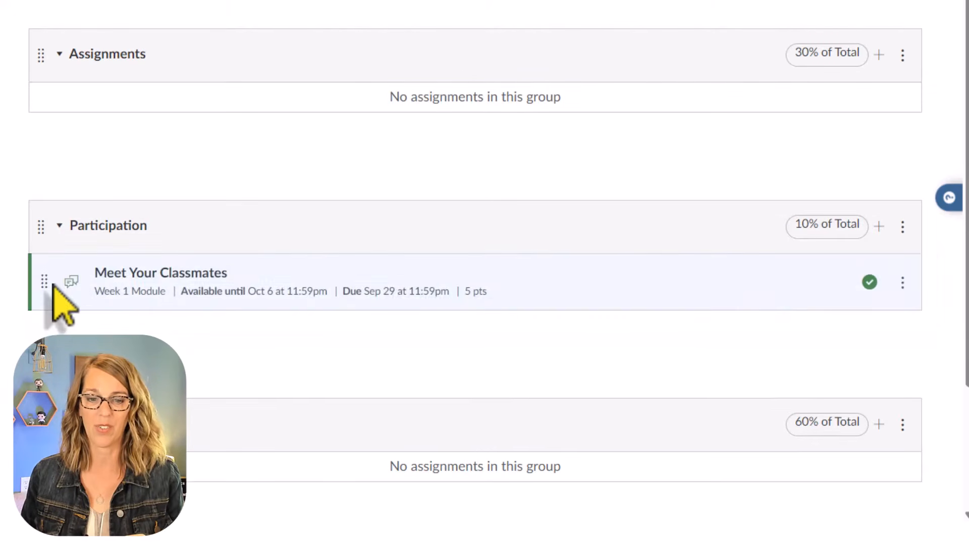
left_click(904, 283)
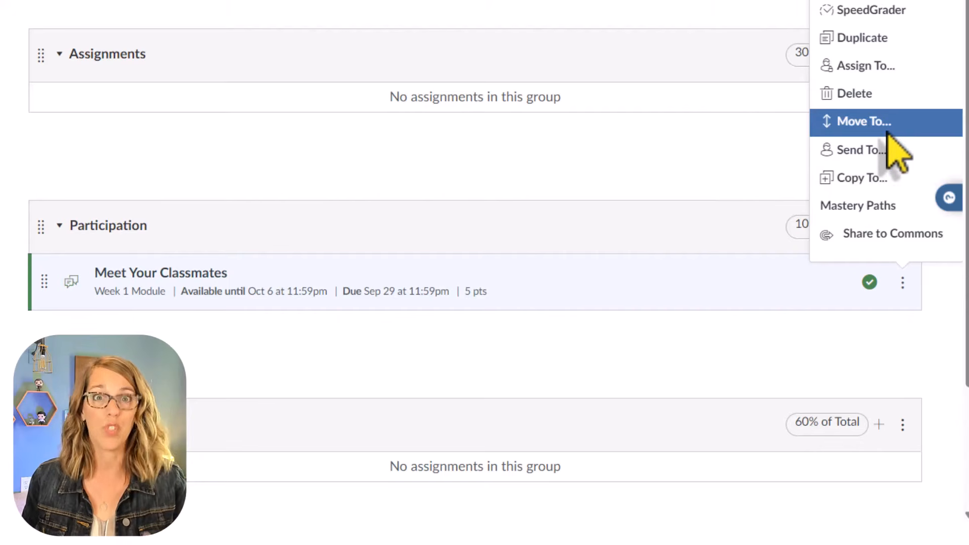
left_click(671, 173)
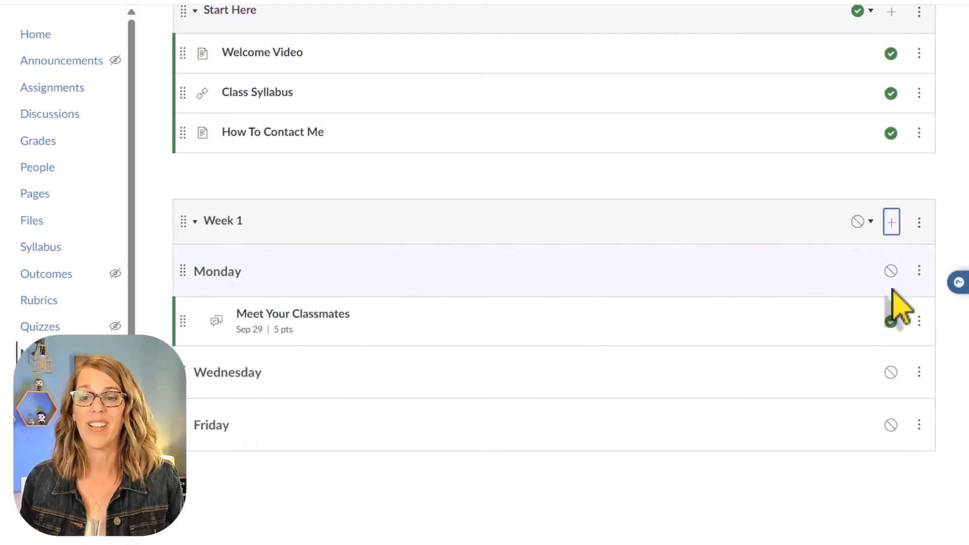
- Start adding an item to the Week 1 module and set its type to Quiz
left_click(892, 223)
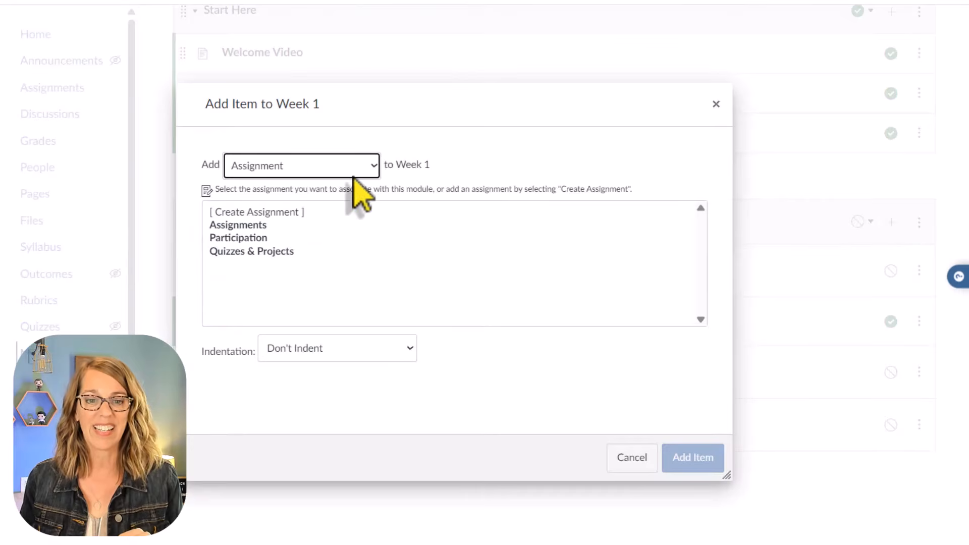
left_click(376, 166)
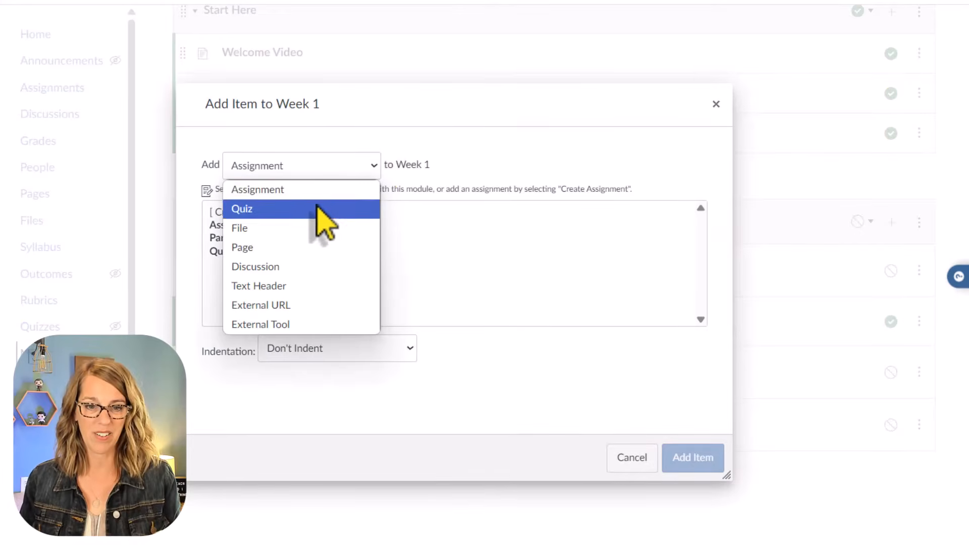
left_click(301, 211)
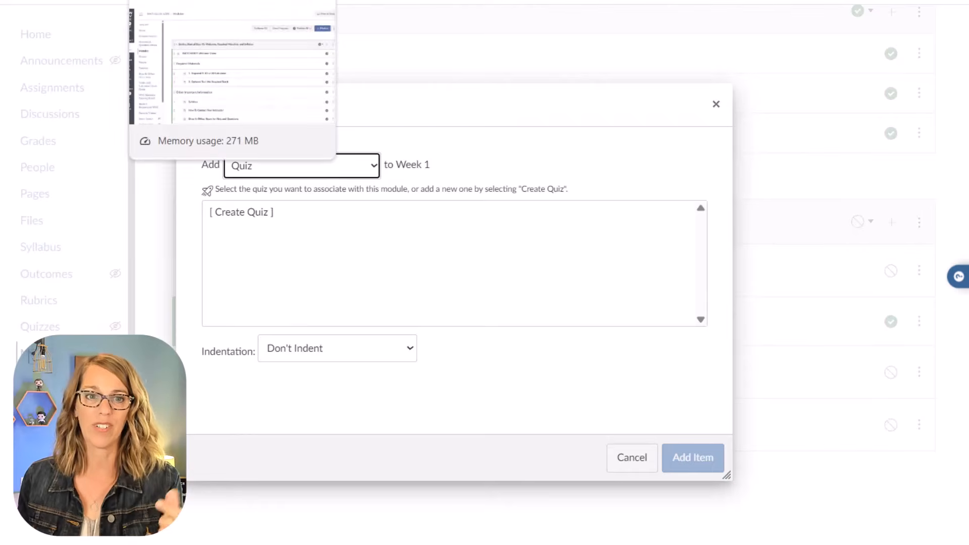
- Switch to the MATH&146 6389 course and start creating a new quiz in the Getting Started Step #1 module
left_click(202, 1)
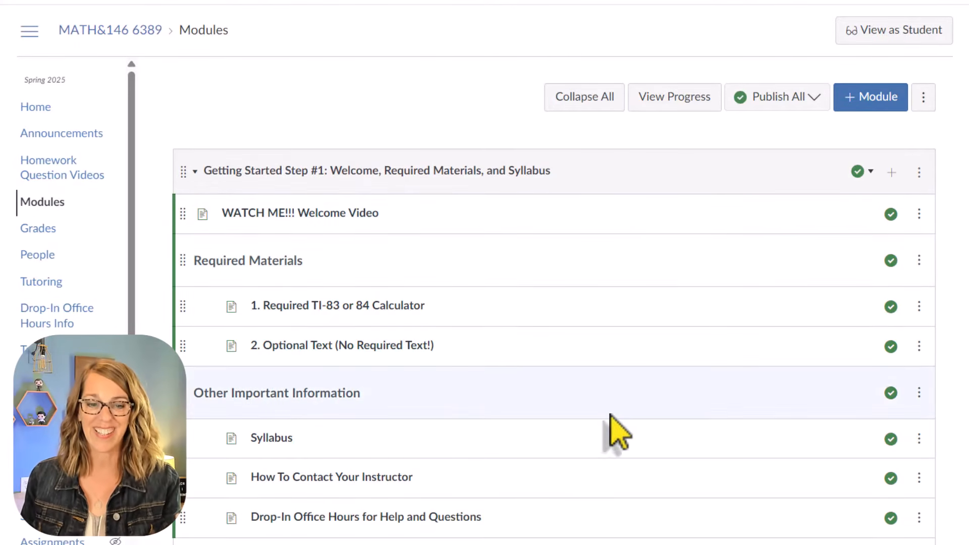
scroll(635, 429, "down", 4)
scroll(634, 428, "up", 4)
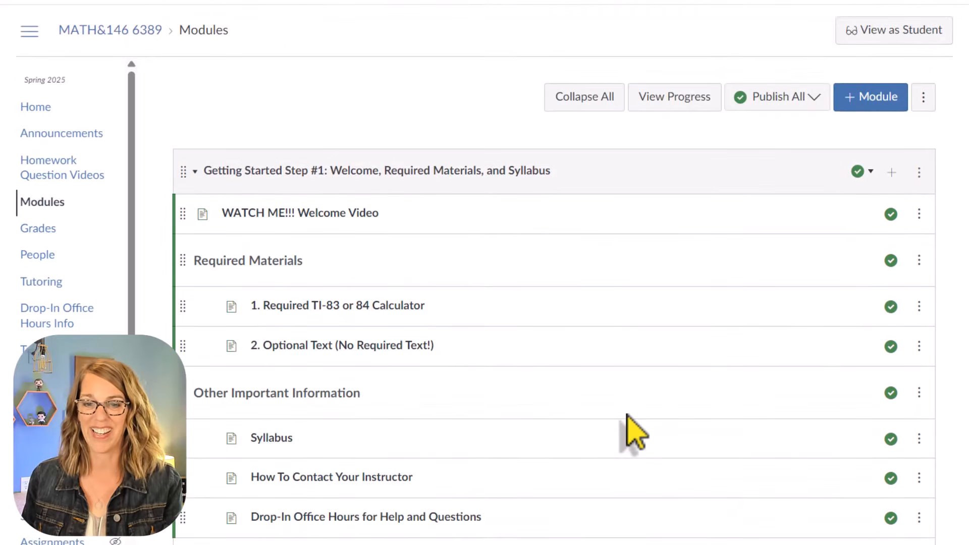
scroll(634, 430, "down", 2)
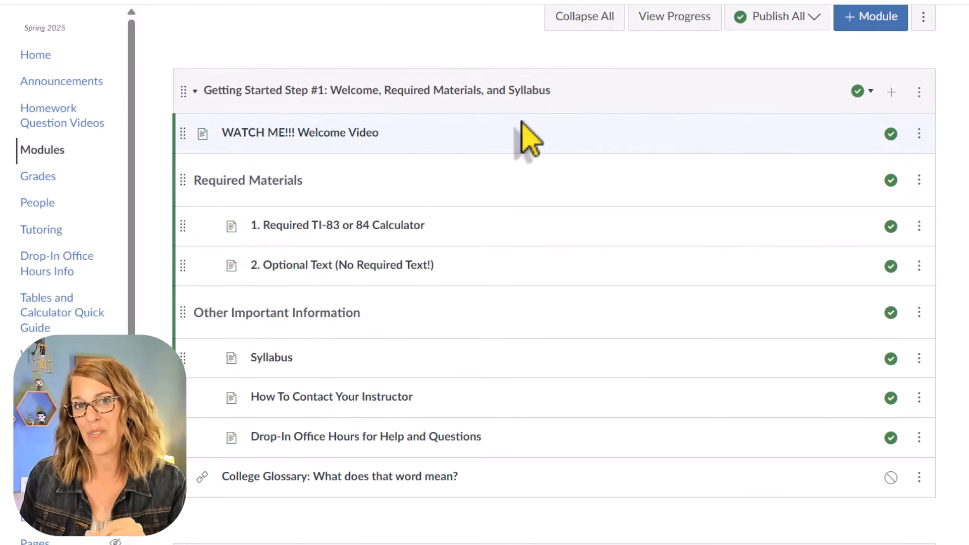
left_click(892, 92)
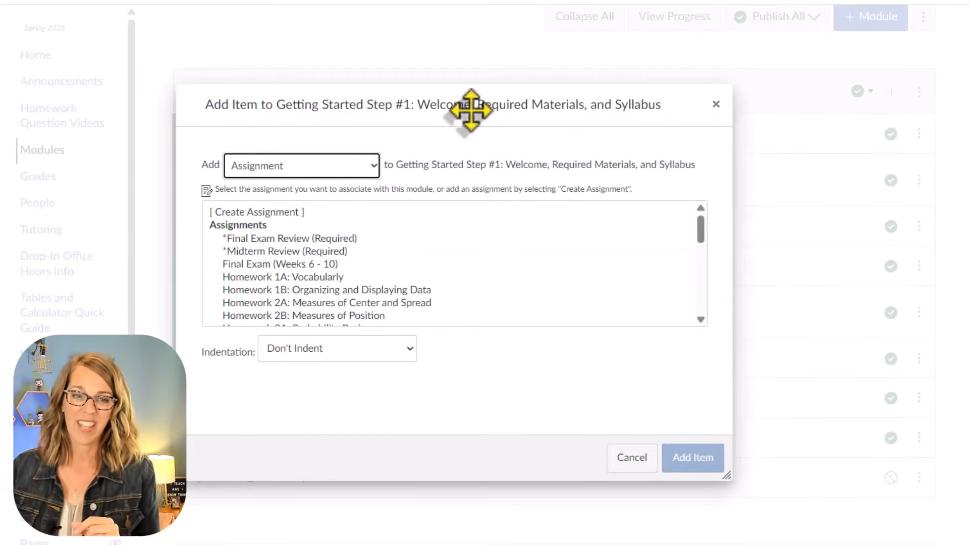
left_click(370, 171)
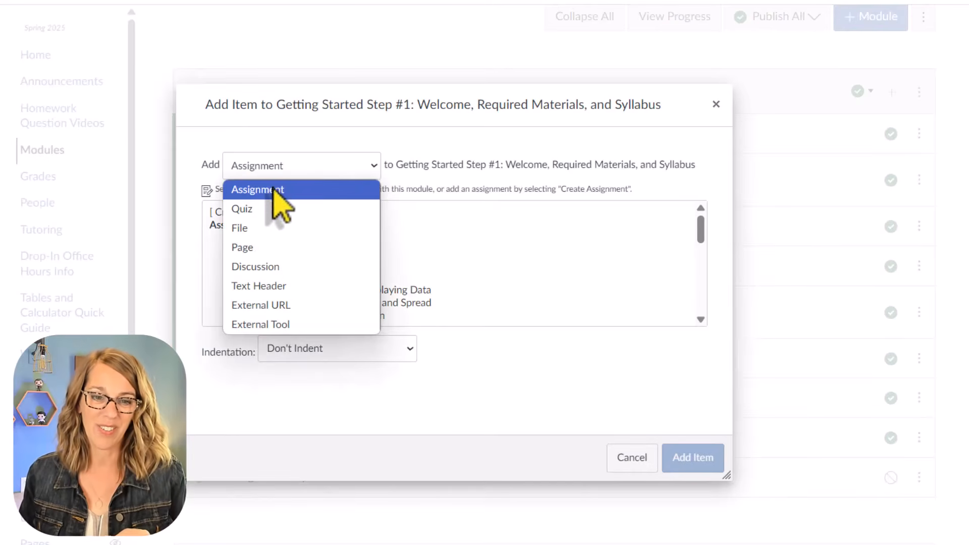
left_click(268, 212)
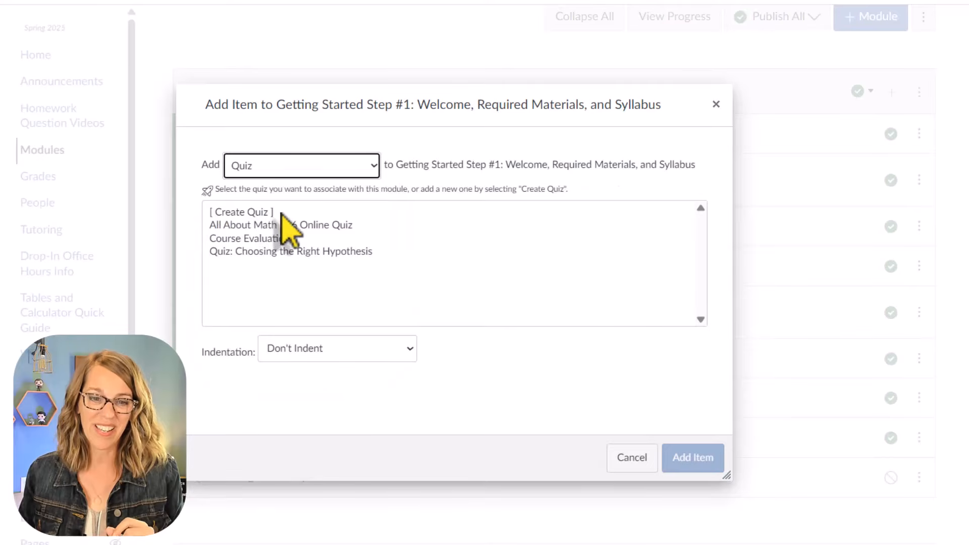
left_click(268, 213)
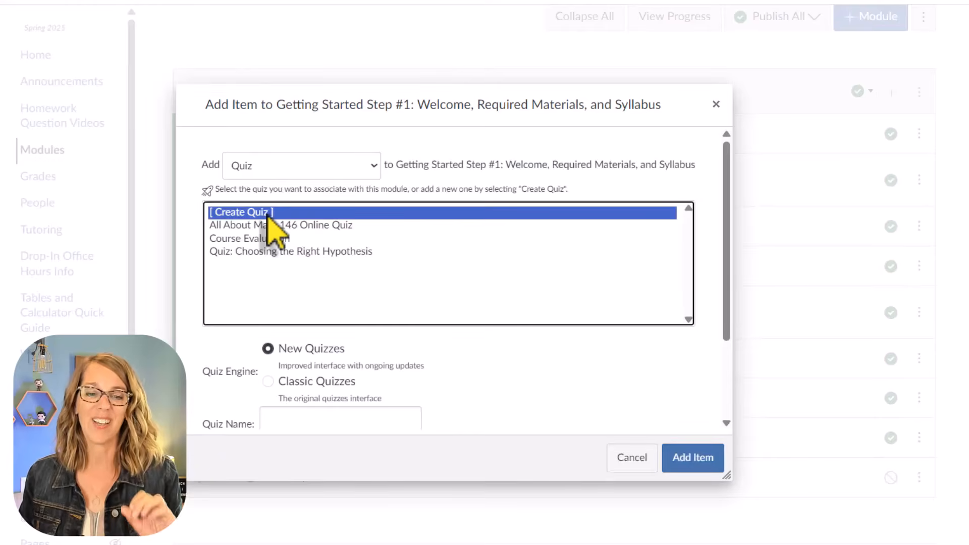
- Name the new quiz Syllabus Quiz, keep it in the Assignments group, indent it 1 level and add it to the module
scroll(541, 357, "down", 3)
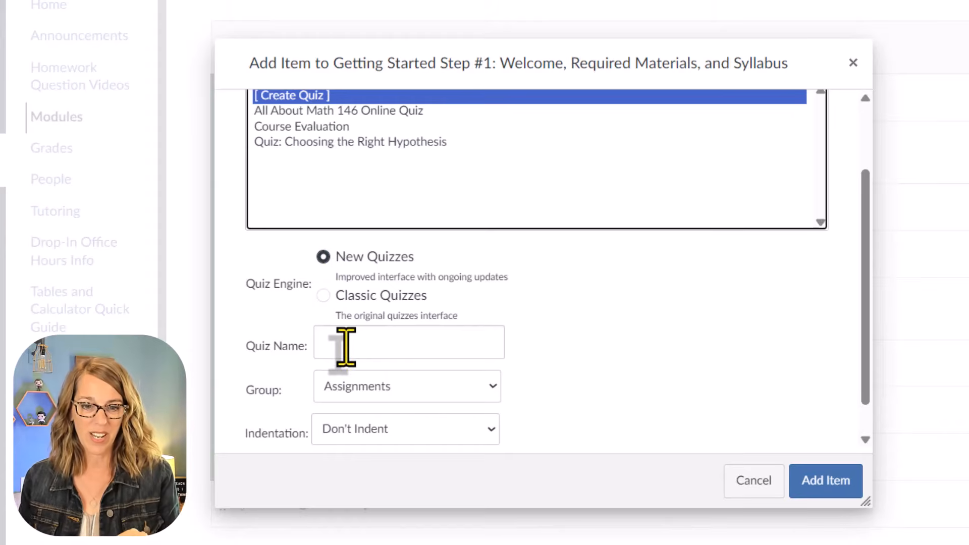
left_click(336, 333)
type("Syllabus Quiz")
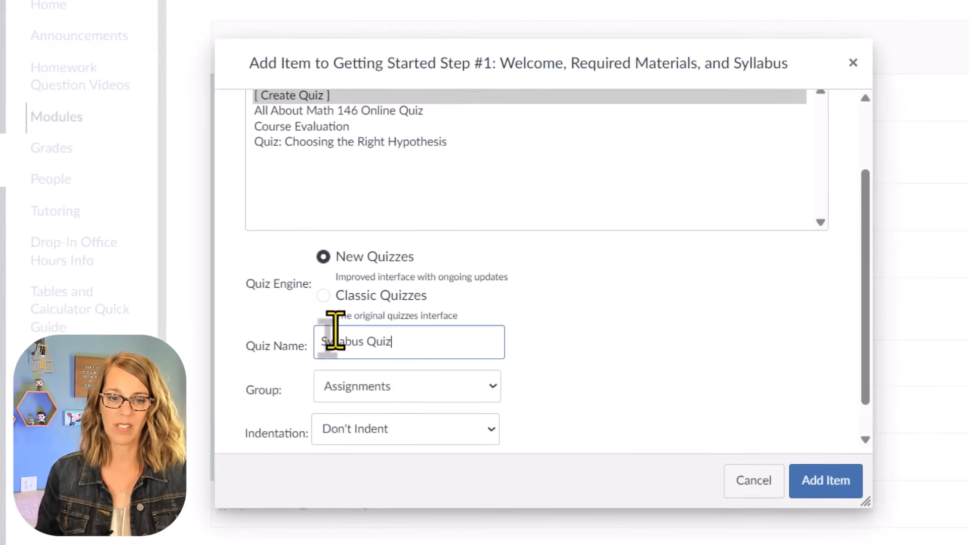
left_click(494, 389)
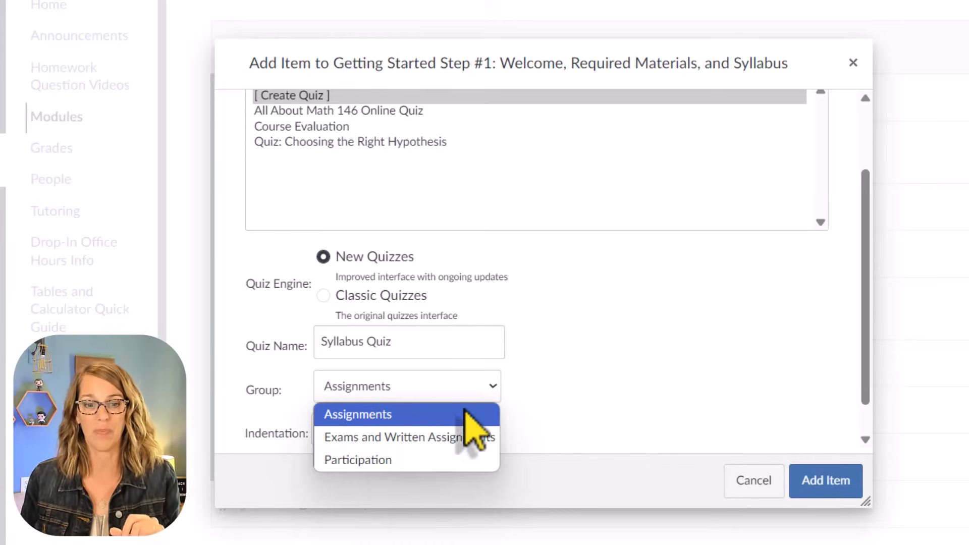
left_click(492, 392)
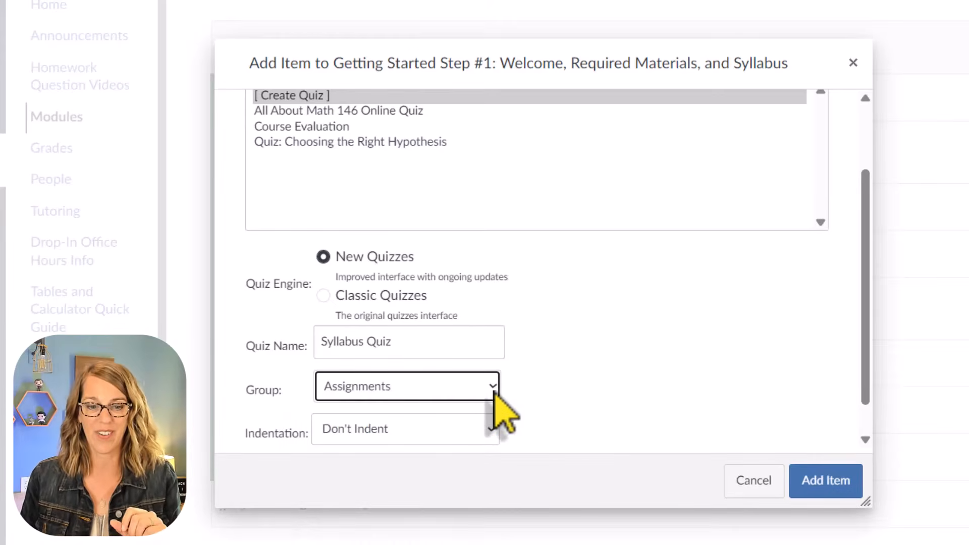
left_click(492, 430)
left_click(404, 479)
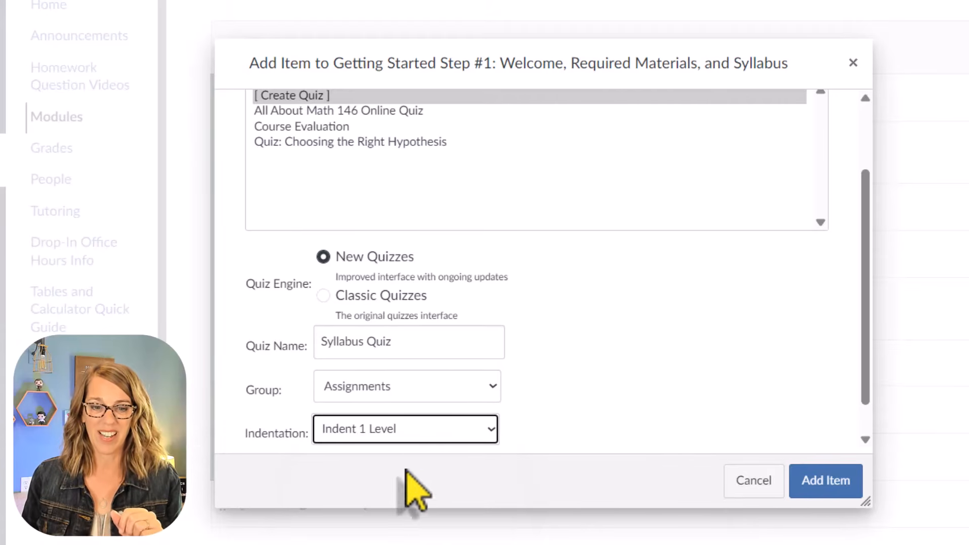
left_click(834, 483)
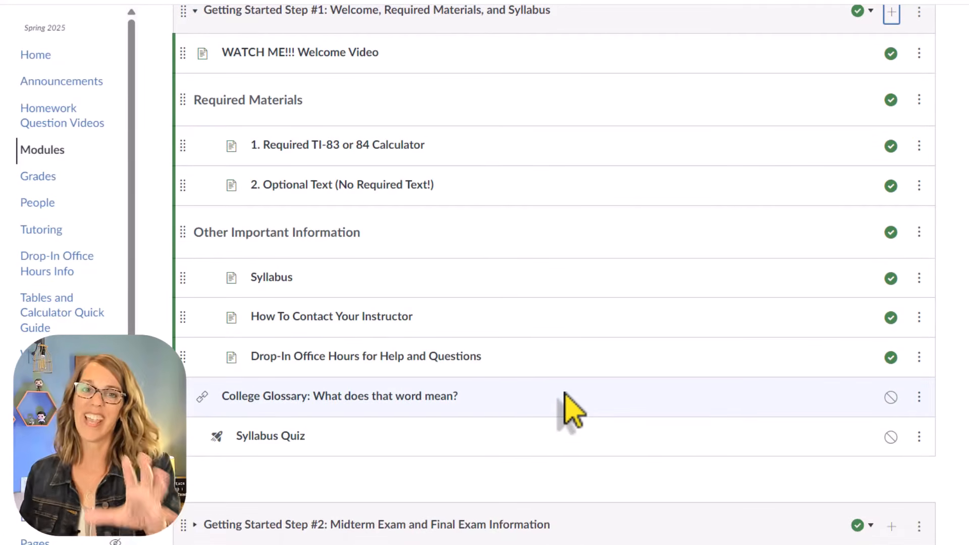
- Open the Syllabus Quiz and examine its points, assignment group, grade display, submission type and access settings
left_click(294, 437)
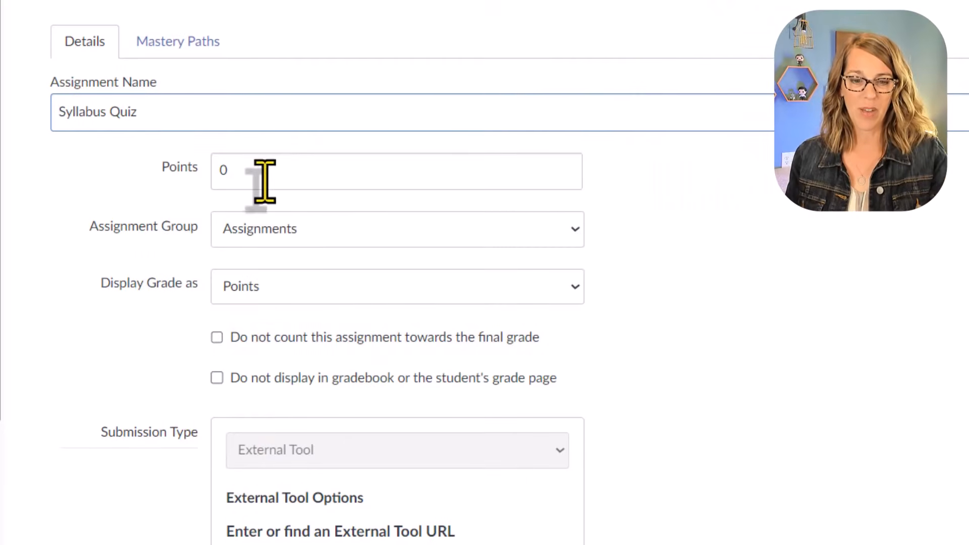
left_click(258, 178)
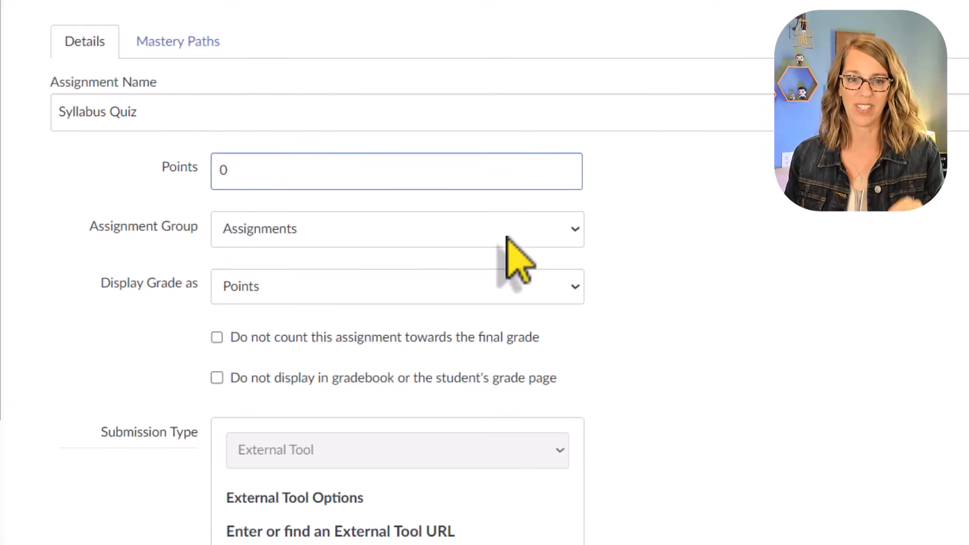
left_click(578, 233)
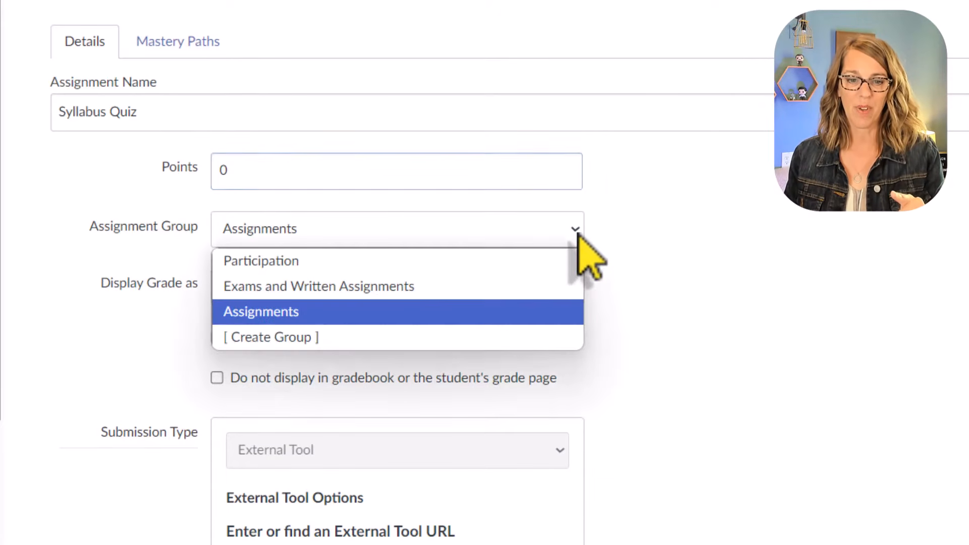
left_click(578, 233)
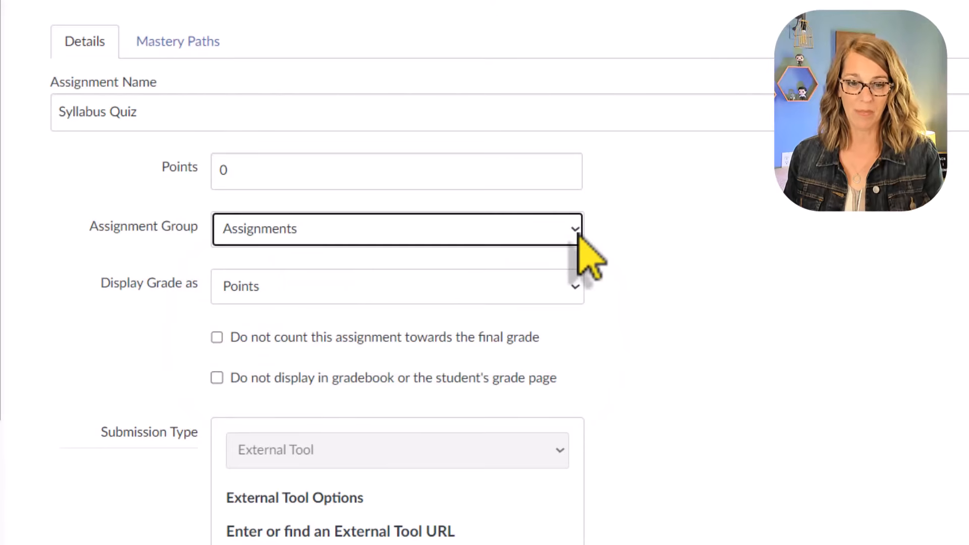
scroll(758, 302, "down", 2)
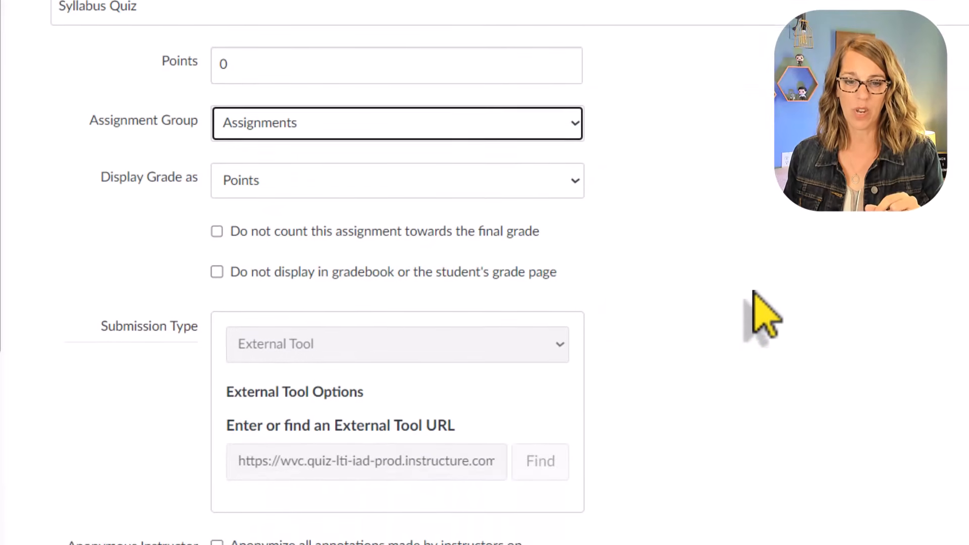
scroll(753, 292, "down", 2)
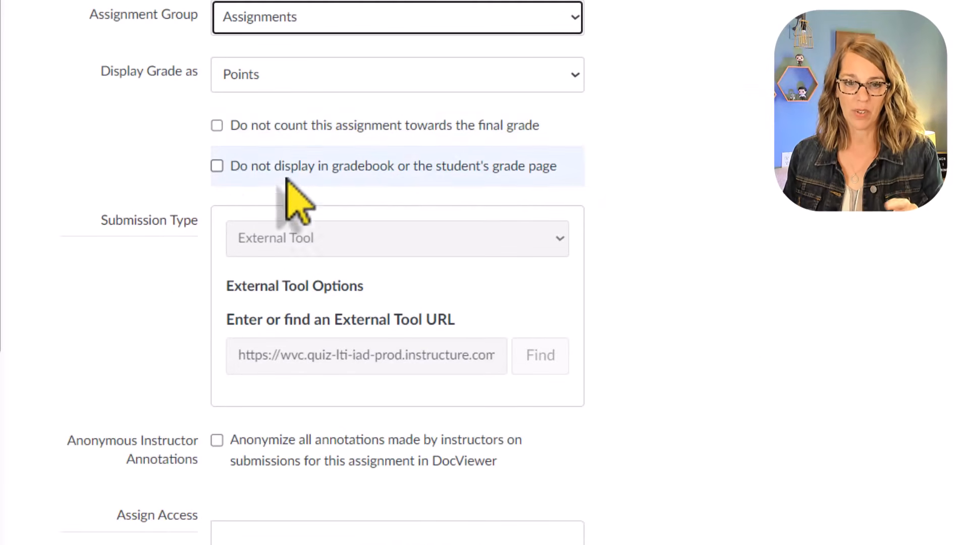
scroll(737, 240, "down", 2)
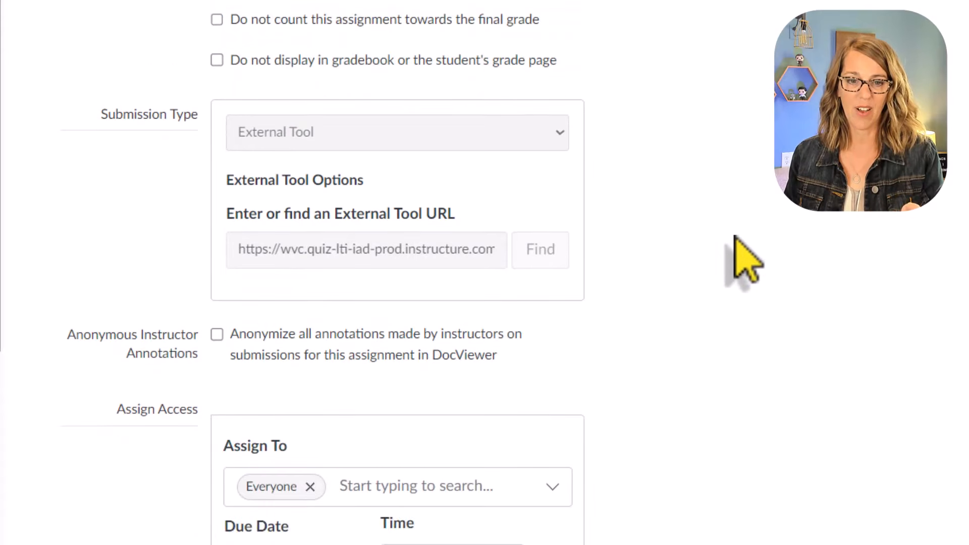
scroll(743, 259, "down", 2)
scroll(309, 296, "down", 2)
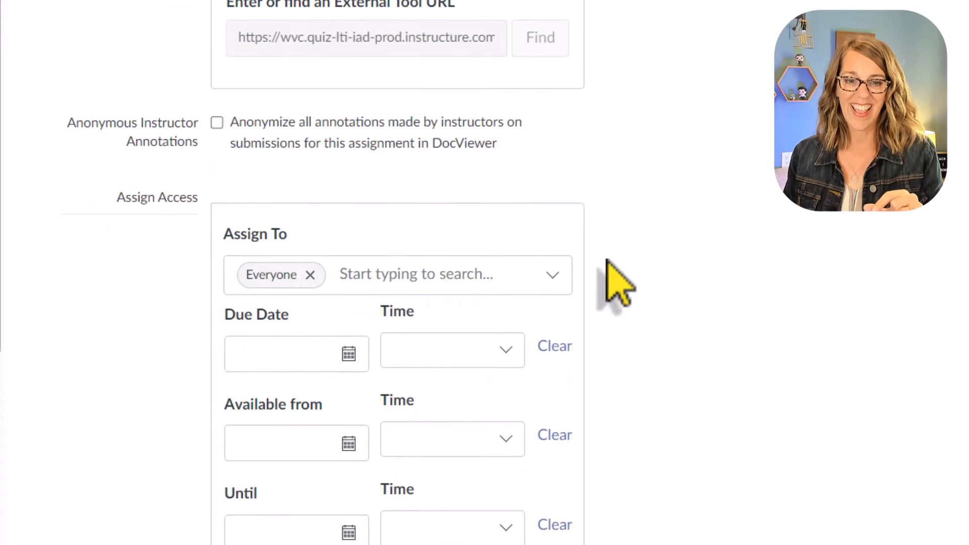
- Set the Syllabus Quiz due date to Apr 30, 2025 and its Until date to May 2, 2025, and save the quiz
scroll(608, 263, "down", 2)
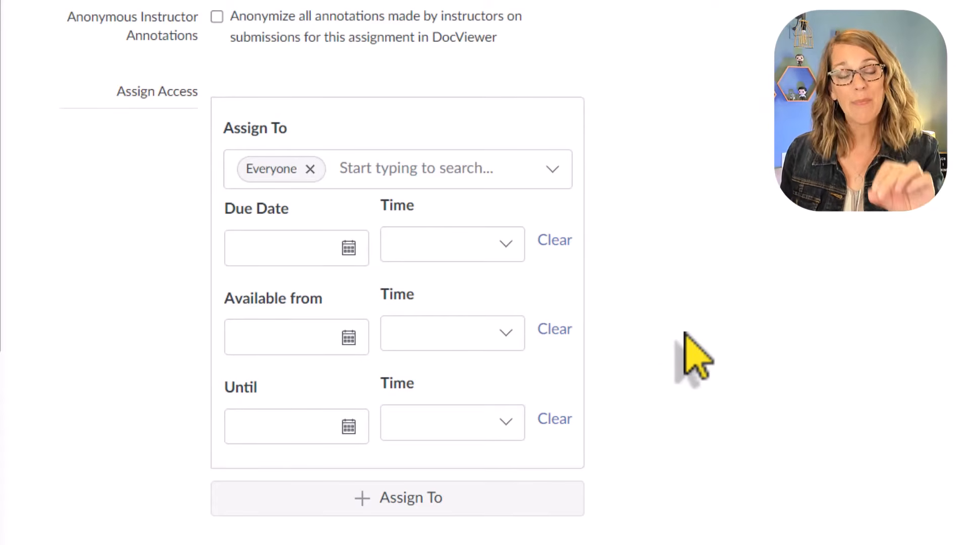
left_click(353, 249)
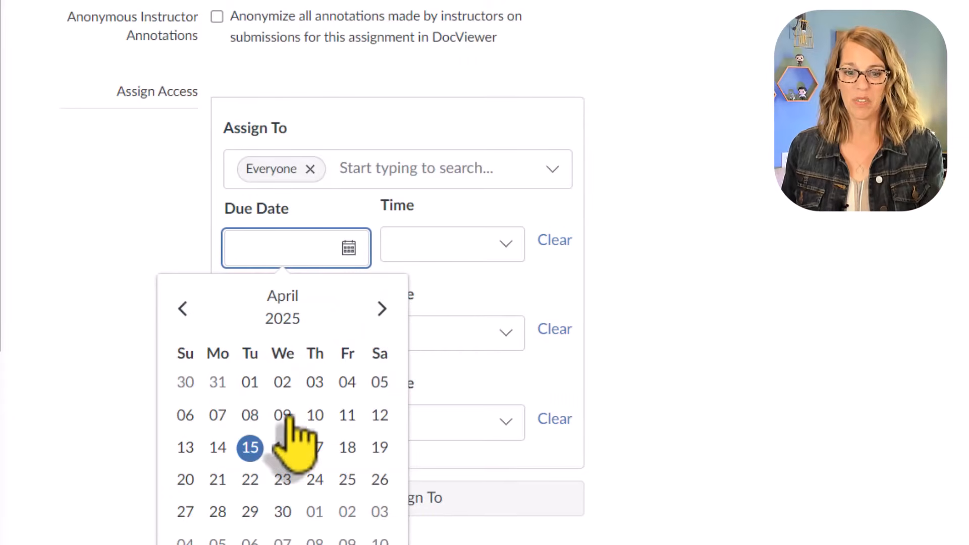
left_click(283, 511)
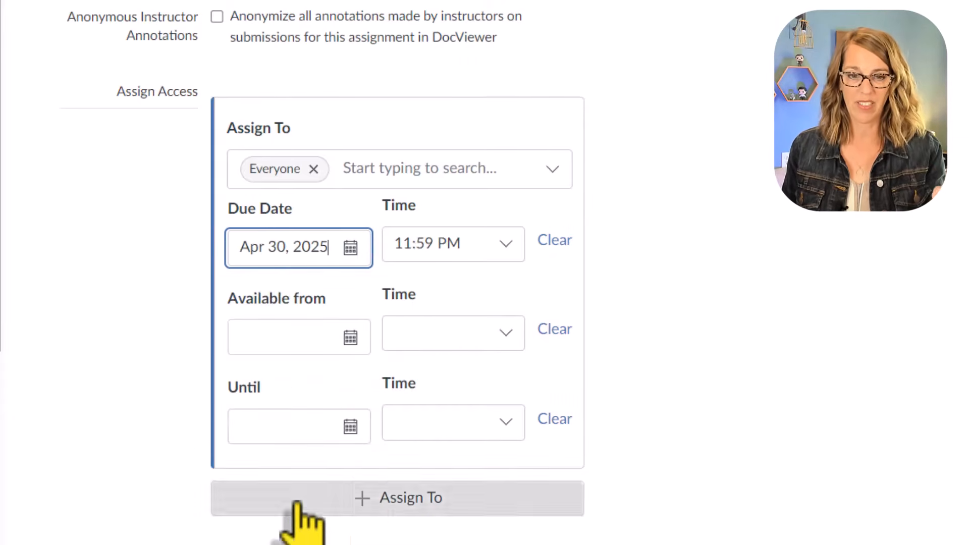
left_click(350, 434)
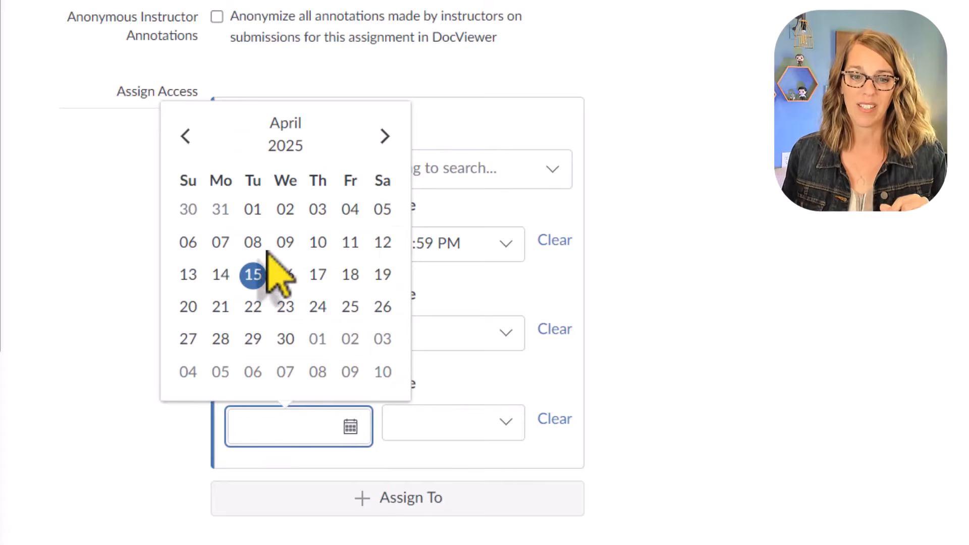
left_click(349, 343)
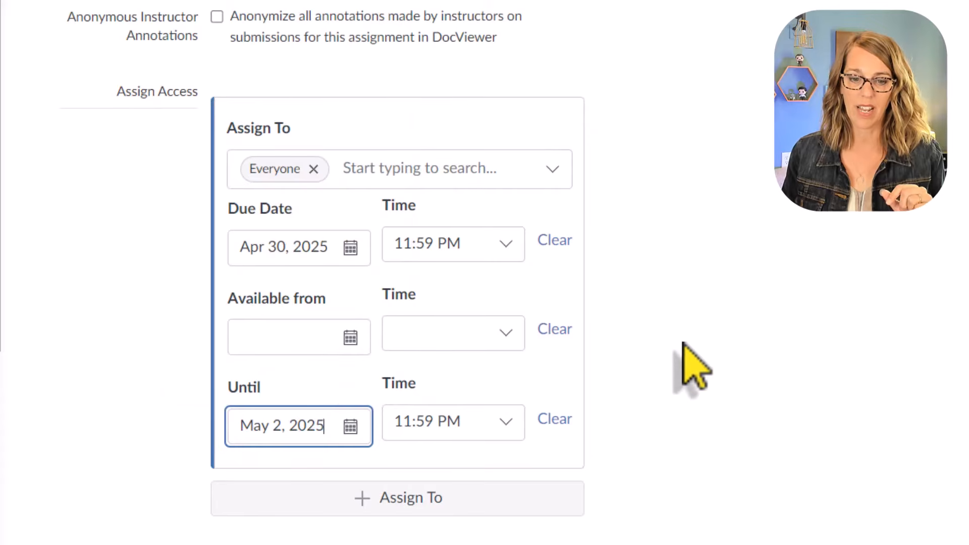
scroll(693, 368, "down", 3)
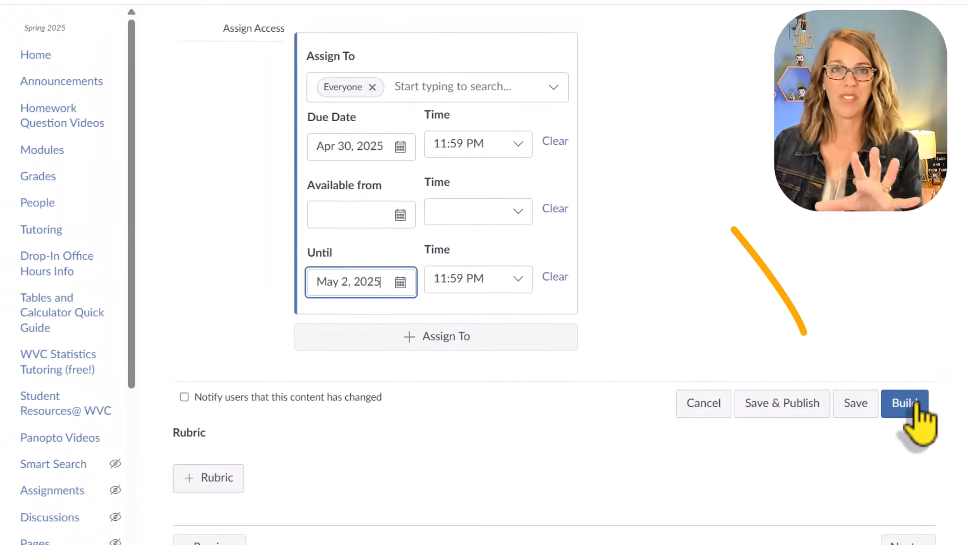
left_click(856, 404)
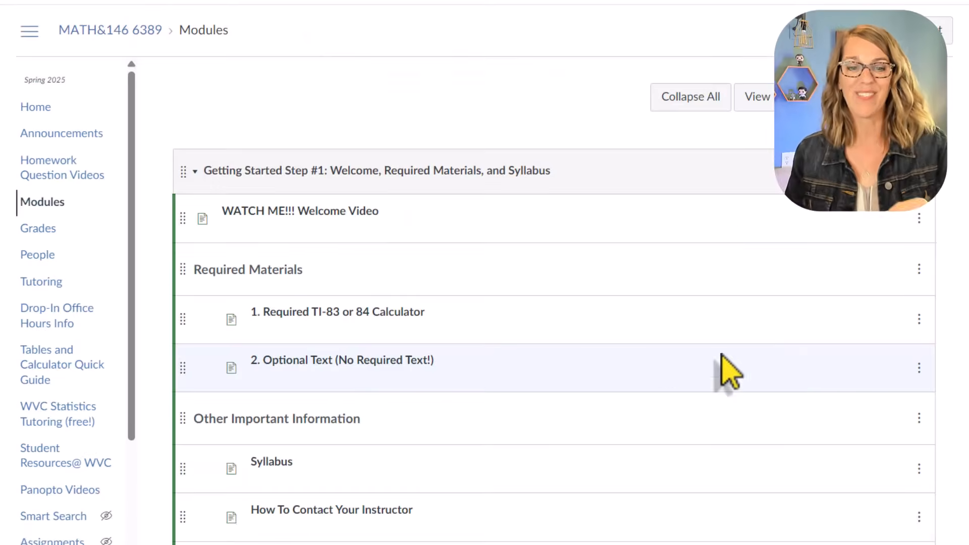
scroll(660, 357, "down", 4)
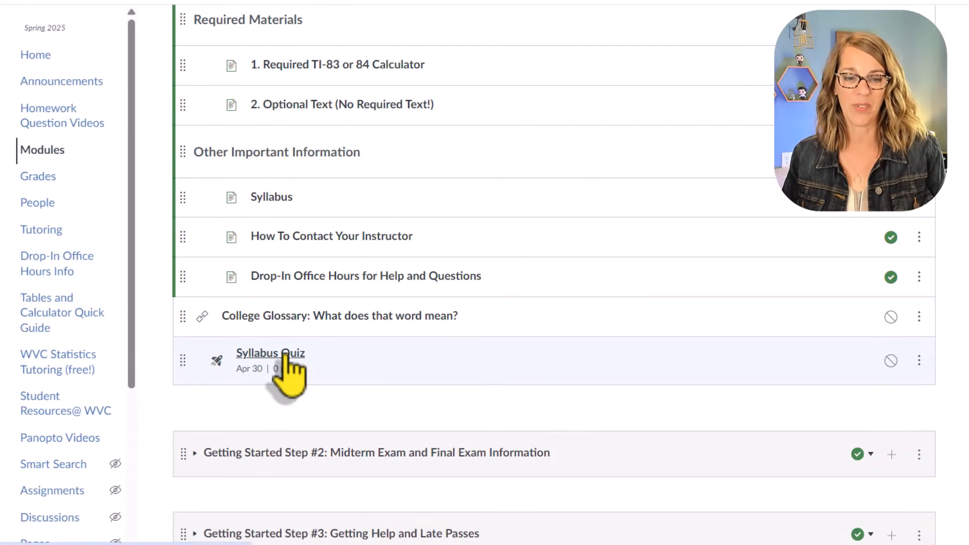
- Open the Syllabus Quiz from the Getting Started Step #1 module and enter its question builder
left_click(286, 356)
scroll(835, 368, "down", 5)
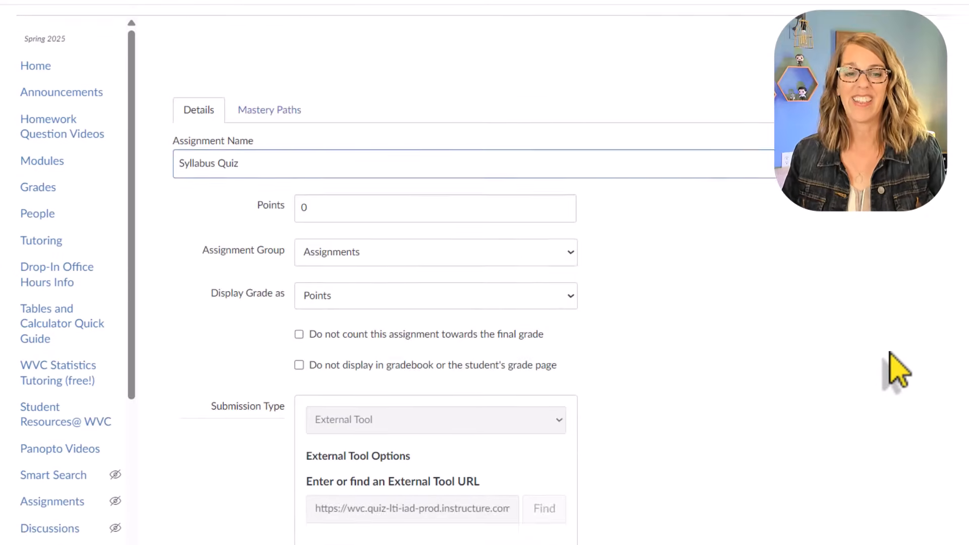
scroll(896, 371, "down", 9)
left_click(903, 360)
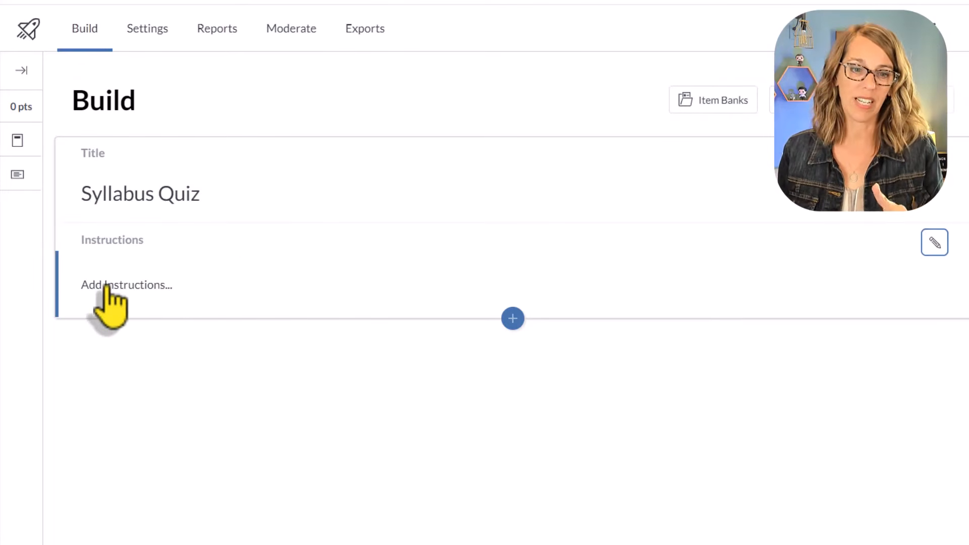
- Add the quiz instructions "Read through the getting started information and the syllabus to prepare for this quiz." and save them
left_click(108, 303)
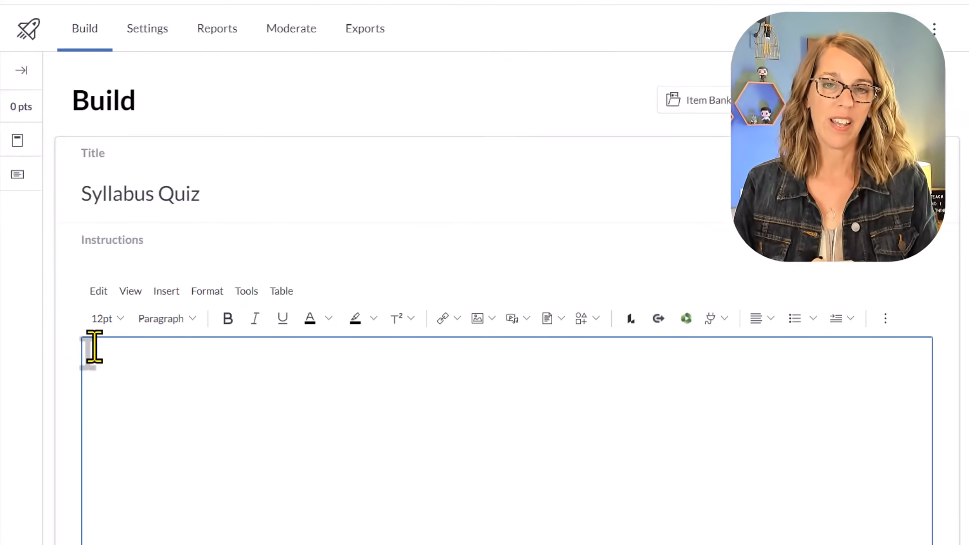
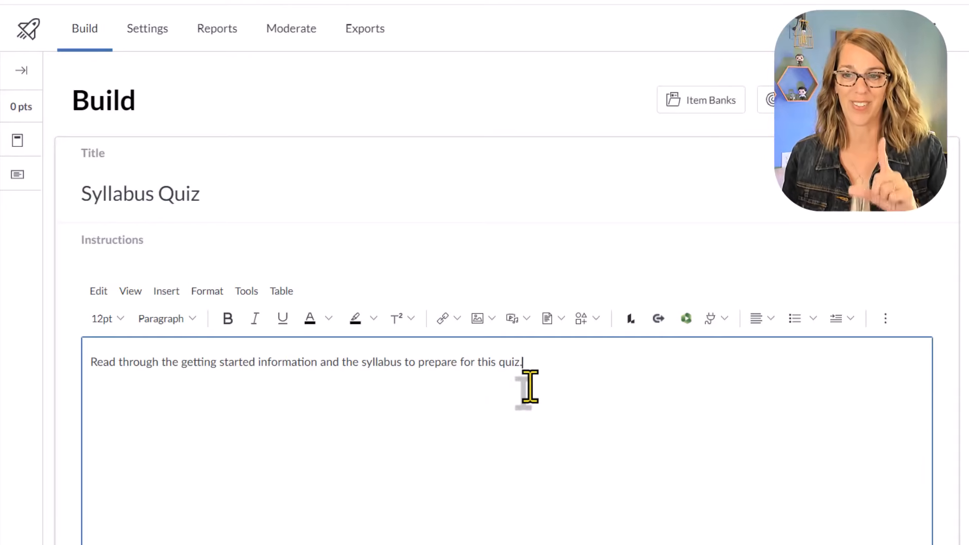
scroll(527, 387, "down", 3)
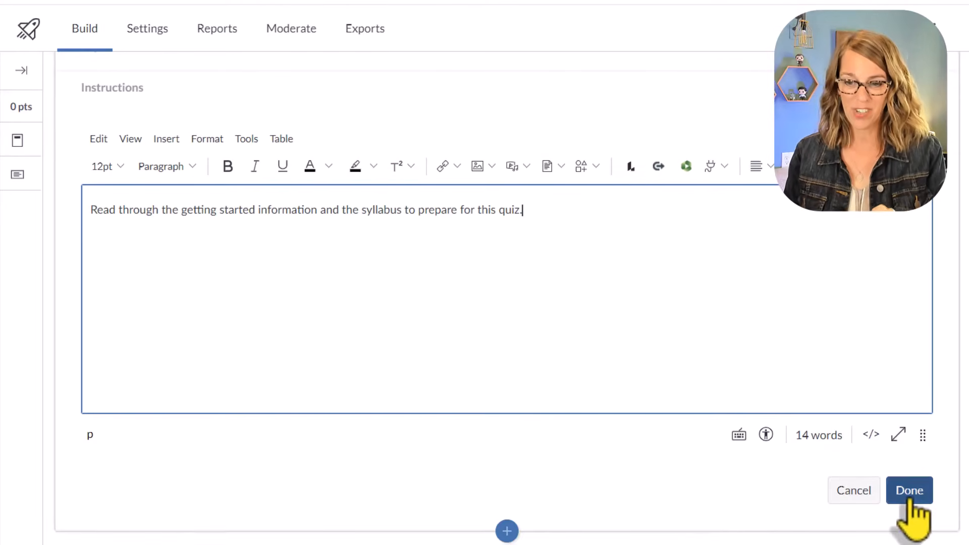
left_click(908, 499)
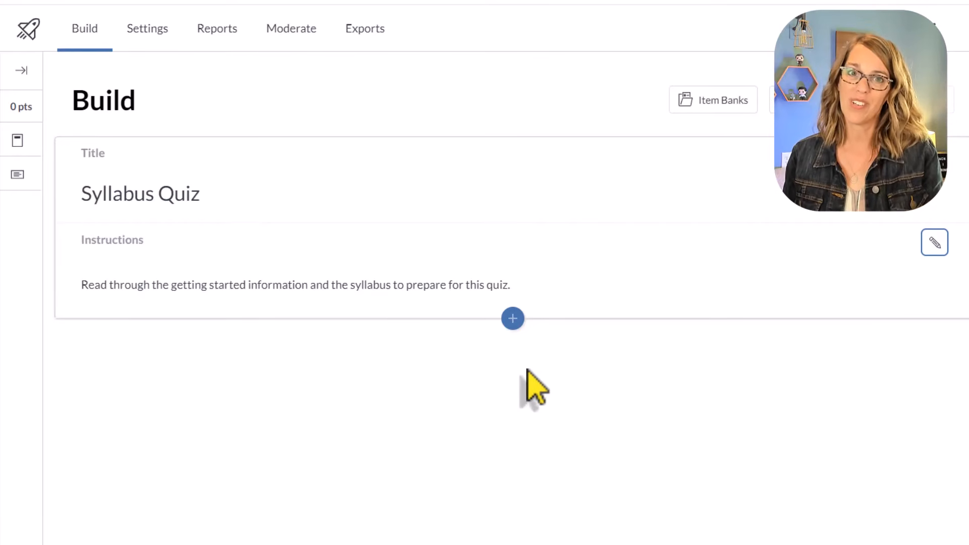
- Insert a Multiple Choice question titled Due Dates with the stem "When are assignments due in this class?"
left_click(513, 319)
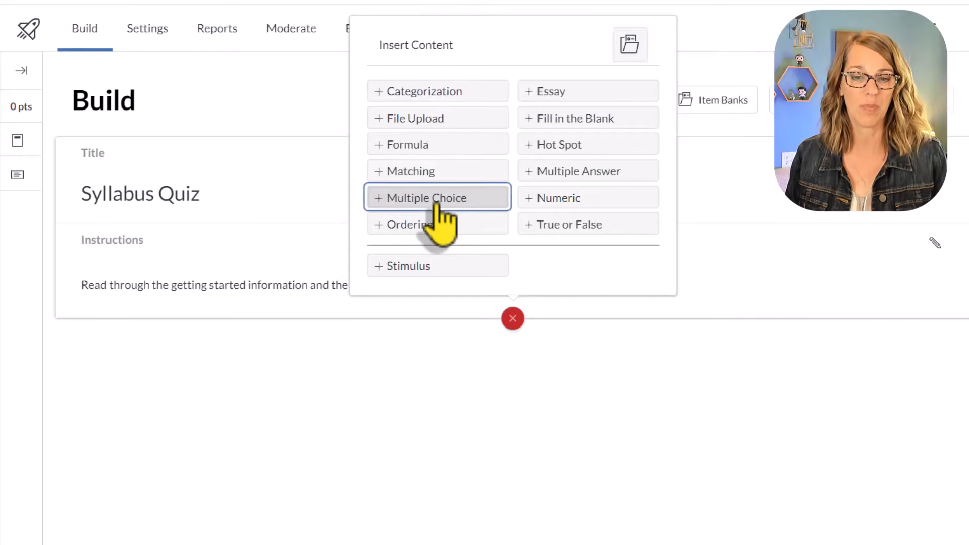
left_click(435, 199)
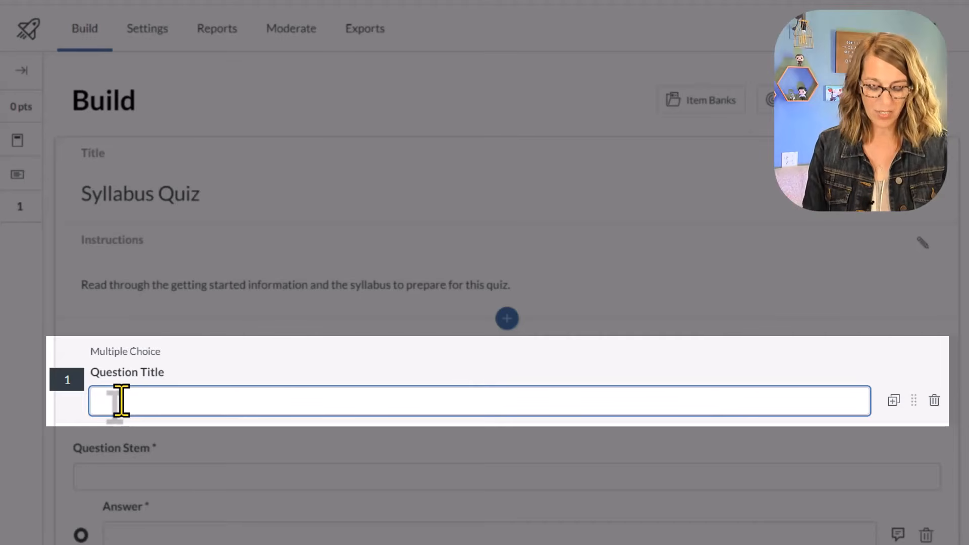
type("Due Dates")
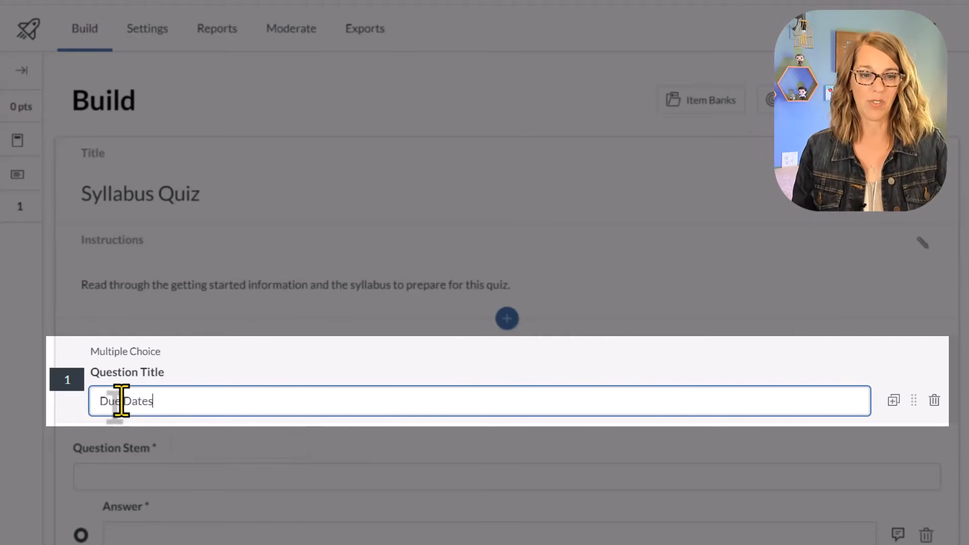
left_click(106, 477)
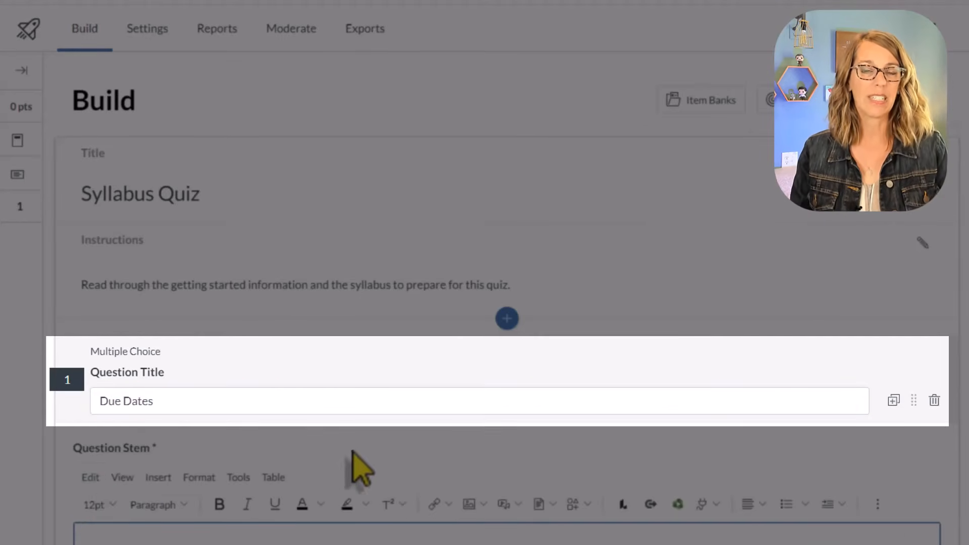
scroll(353, 450, "down", 5)
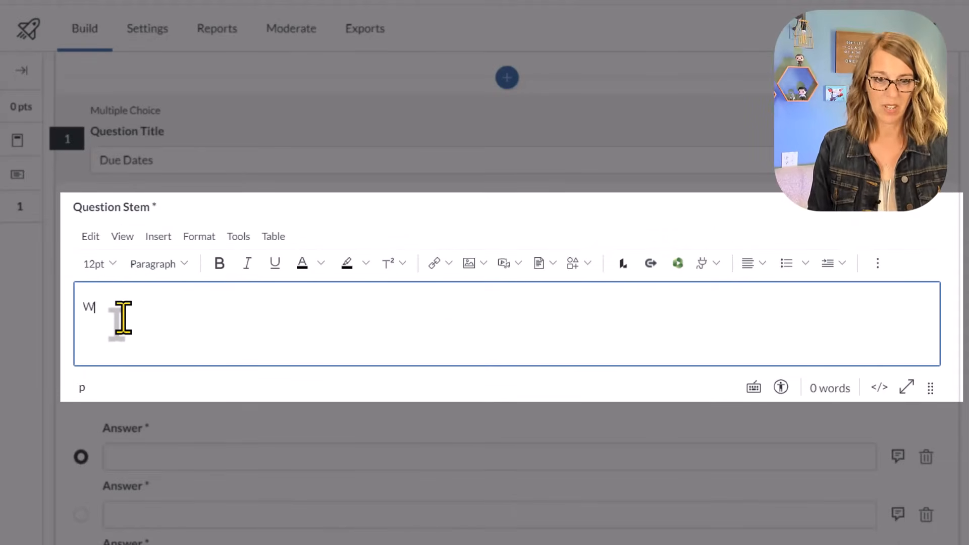
type("When are assignments due in this class?")
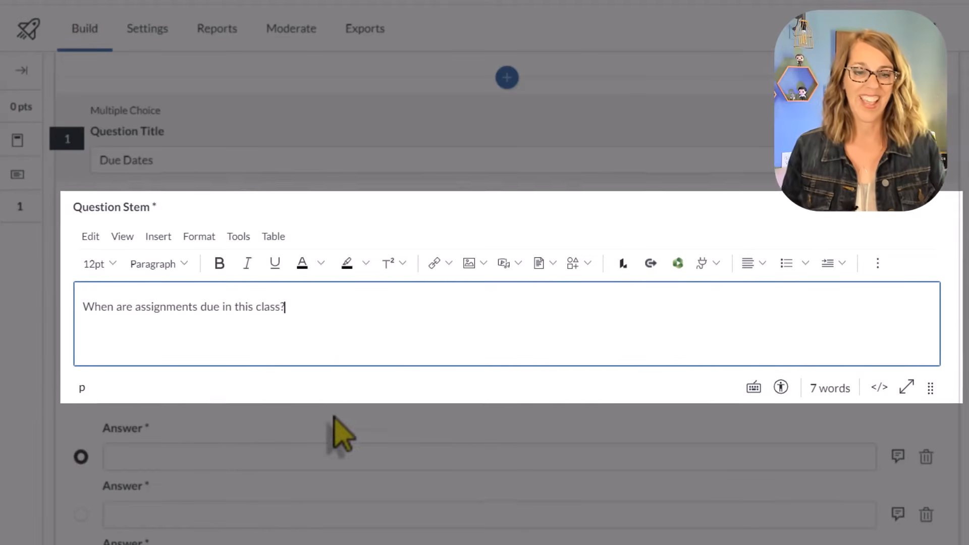
- Fill in the four answer choices of the Due Dates question as Fridays, Sundays, M/W/F and Never
scroll(340, 433, "down", 3)
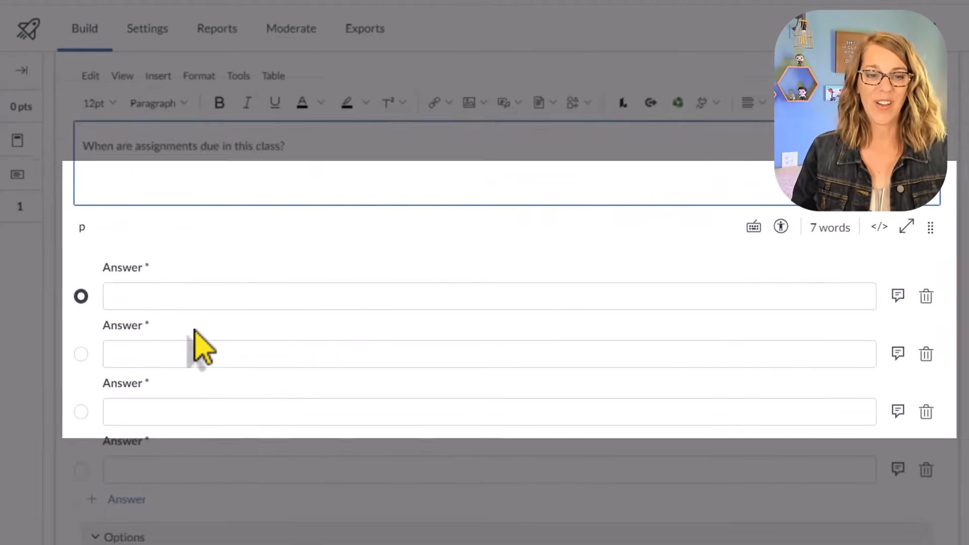
left_click(140, 303)
left_click(124, 325)
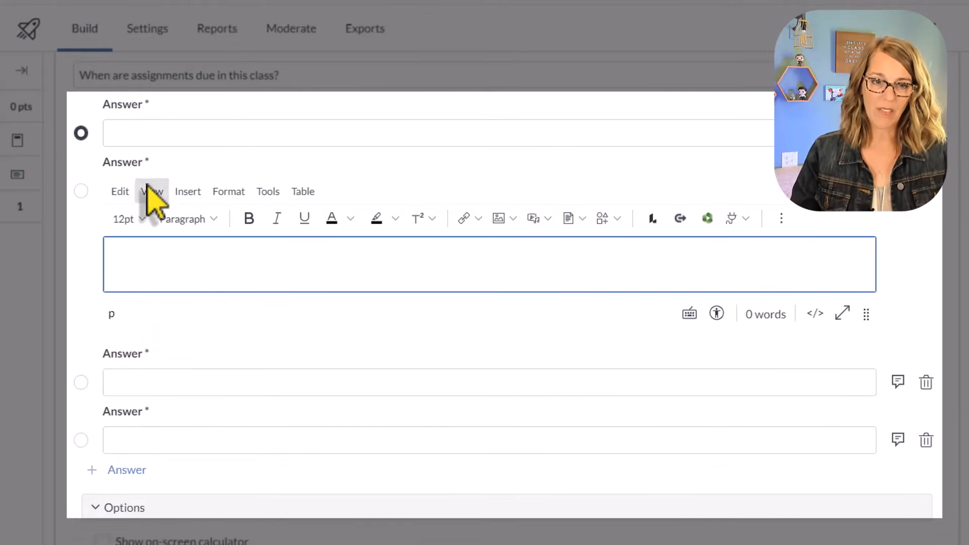
left_click(132, 136)
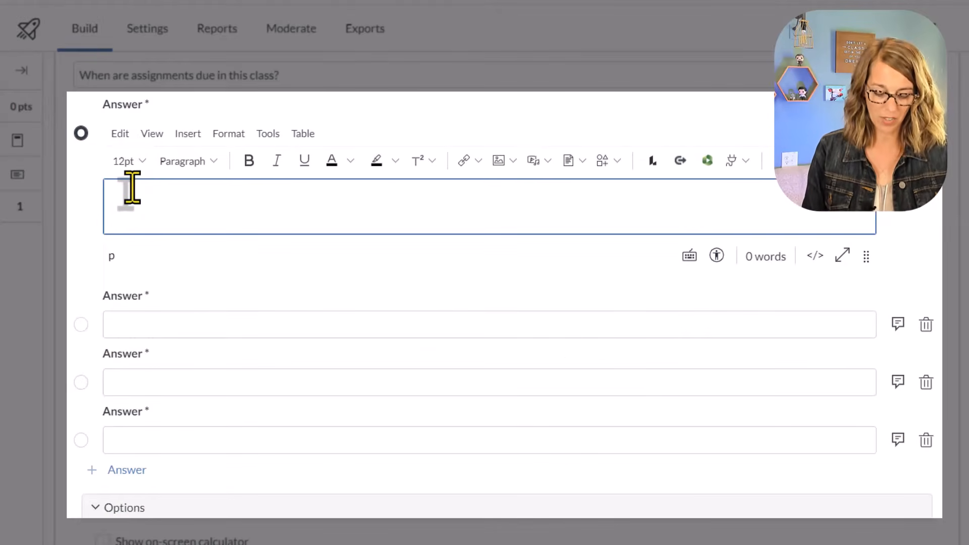
type("Fridays")
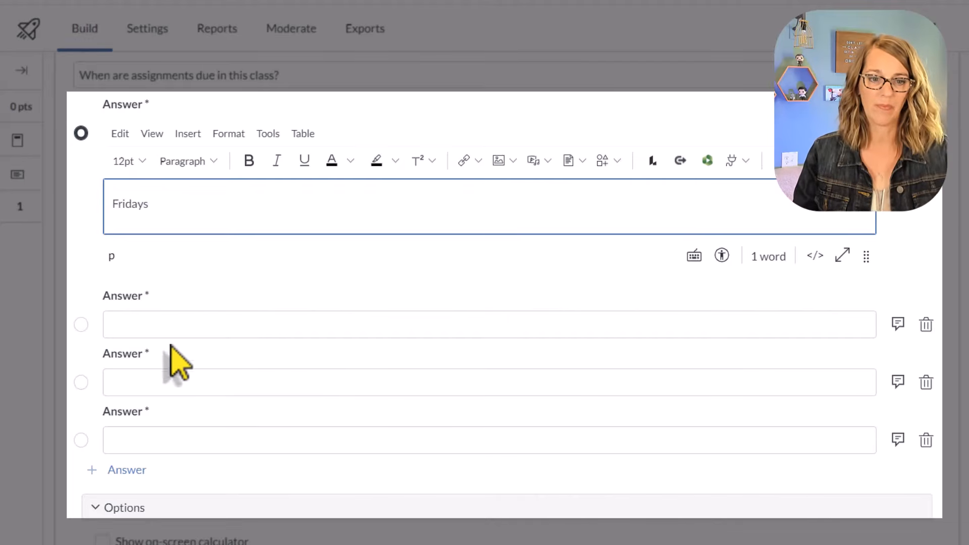
left_click(139, 328)
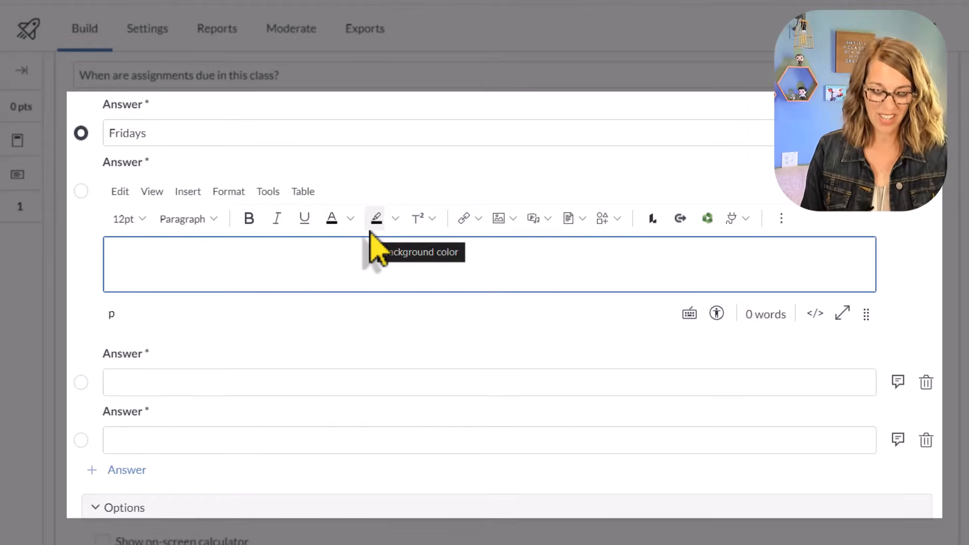
type("Sundays")
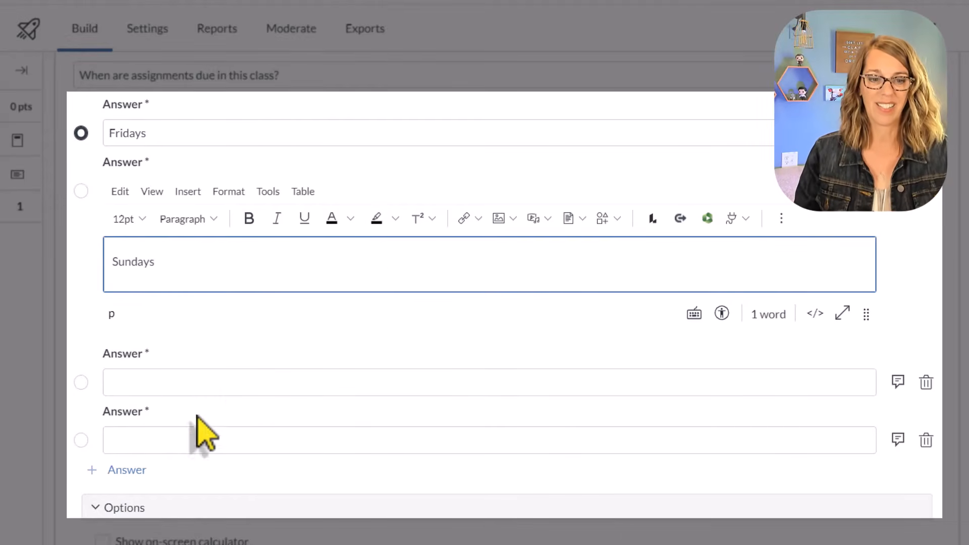
left_click(140, 384)
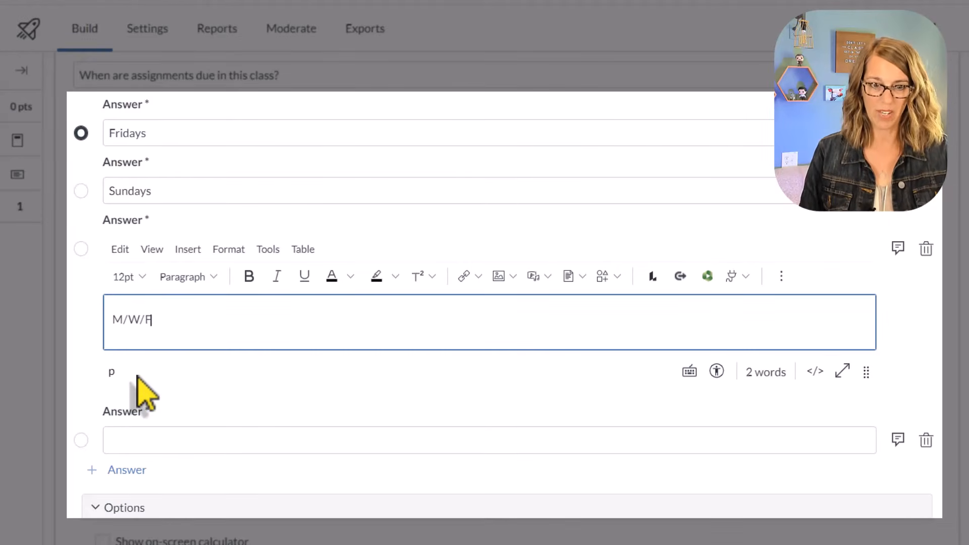
left_click(147, 447)
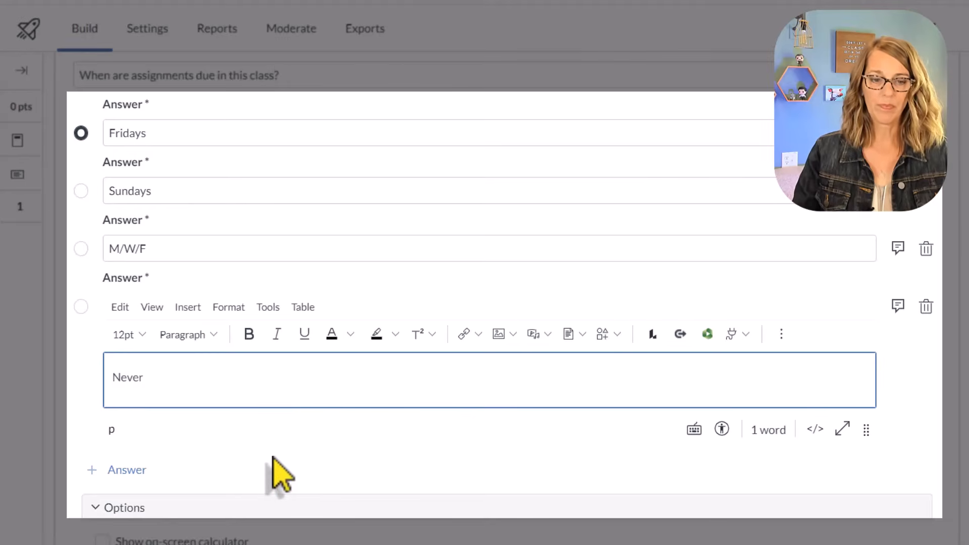
- Mark M/W/F as the correct answer, review the question options, and save the Due Dates question at 1 point
left_click(273, 472)
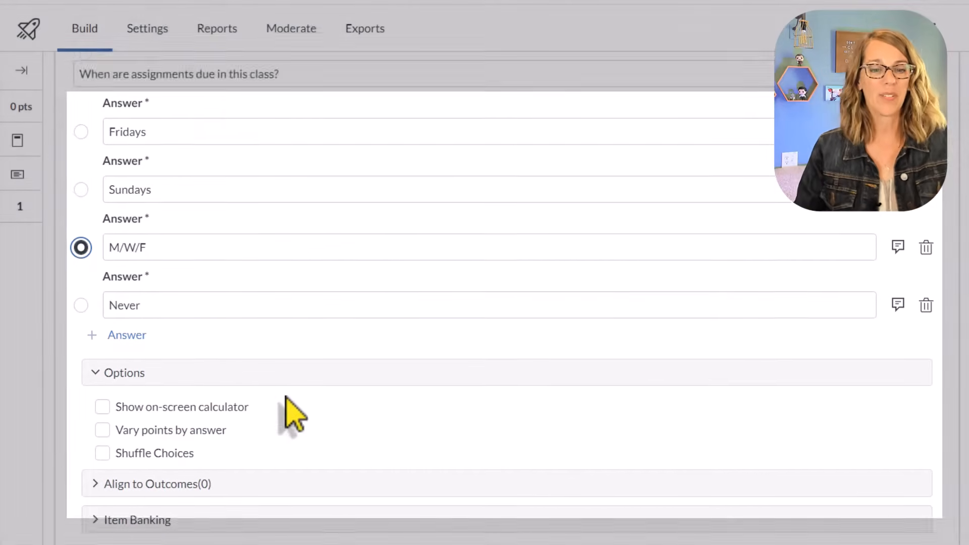
scroll(242, 368, "down", 2)
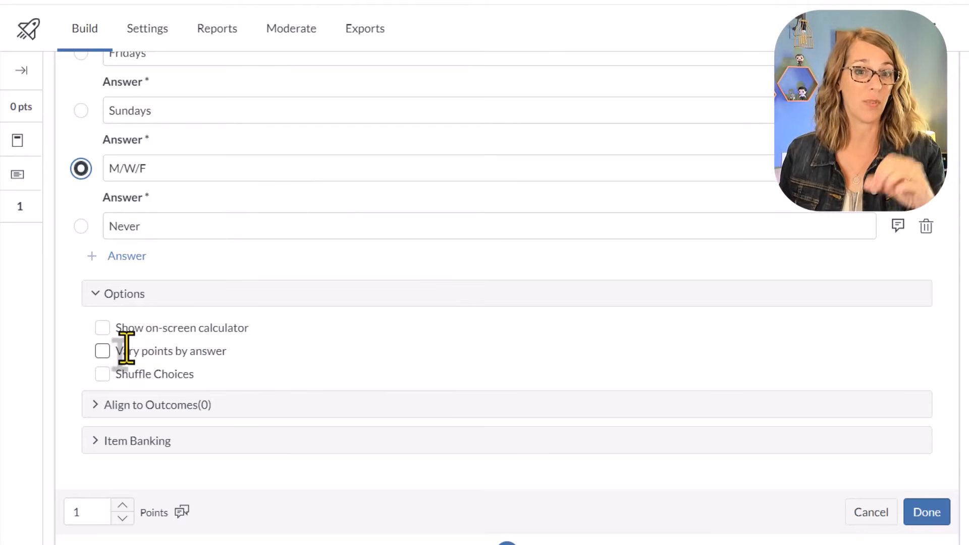
scroll(465, 346, "up", 4)
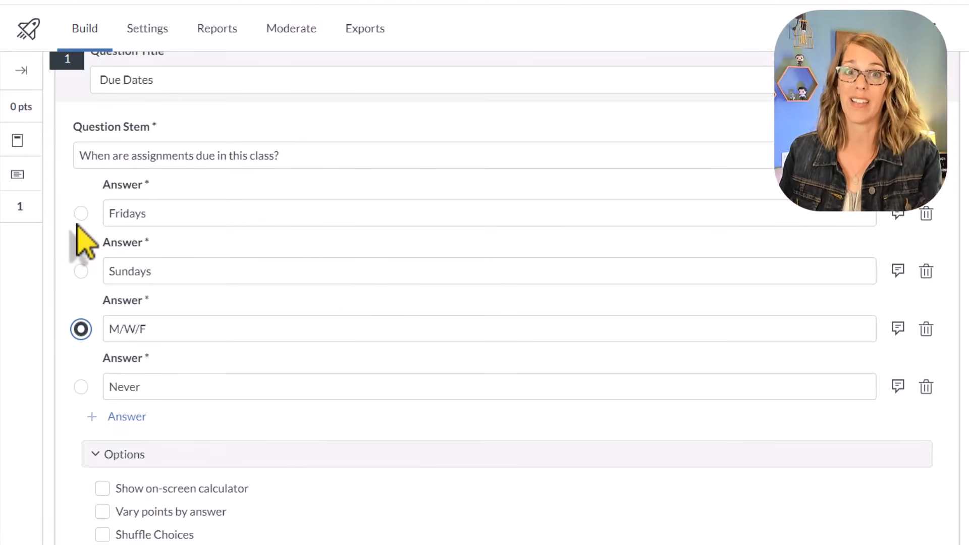
scroll(320, 275, "down", 4)
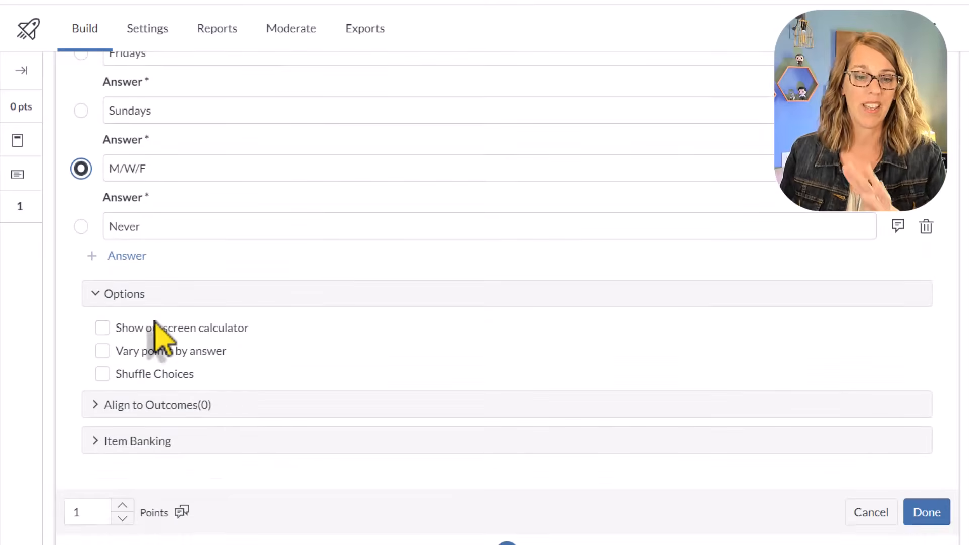
scroll(242, 367, "down", 1)
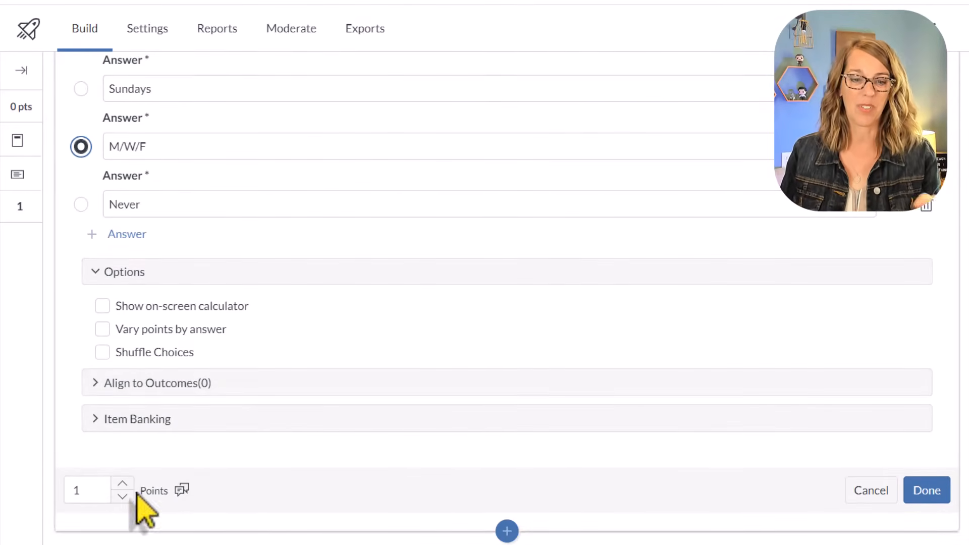
left_click(939, 496)
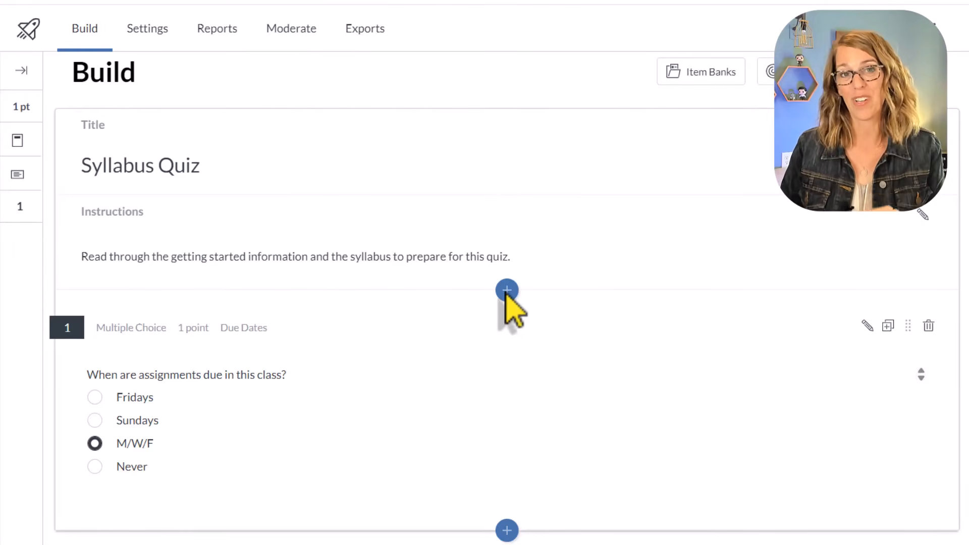
- Add an Essay question after the first one, titled Math Class with the stem "What is the last math class you took?", and save it
left_click(507, 531)
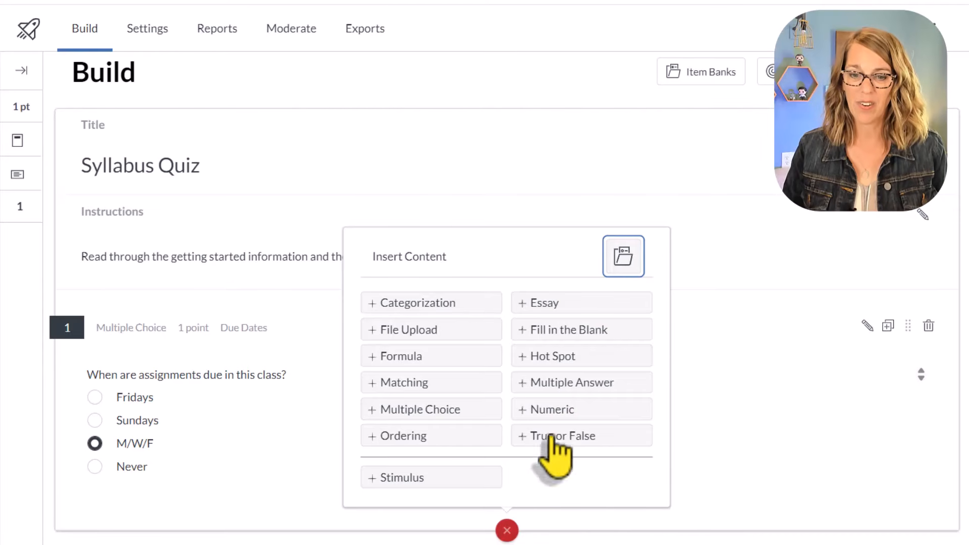
left_click(545, 305)
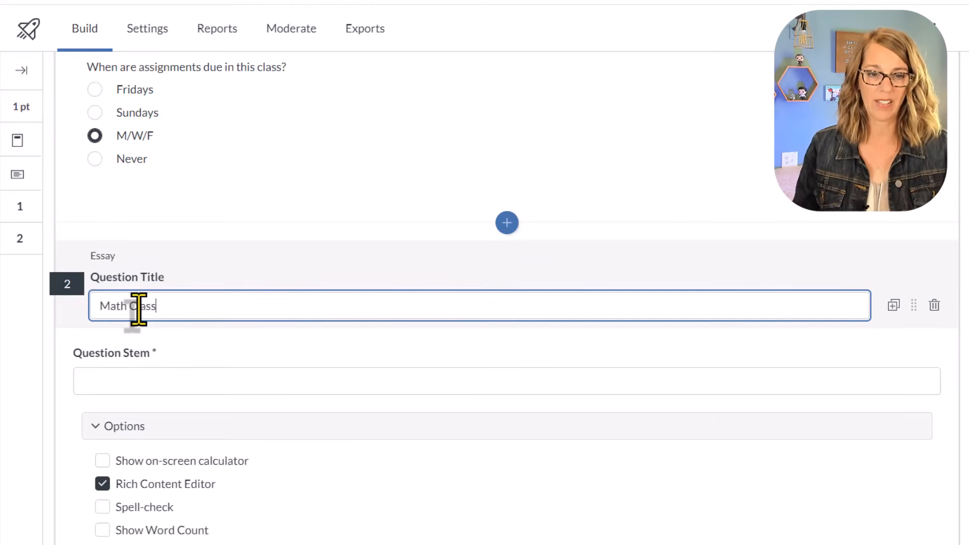
left_click(108, 384)
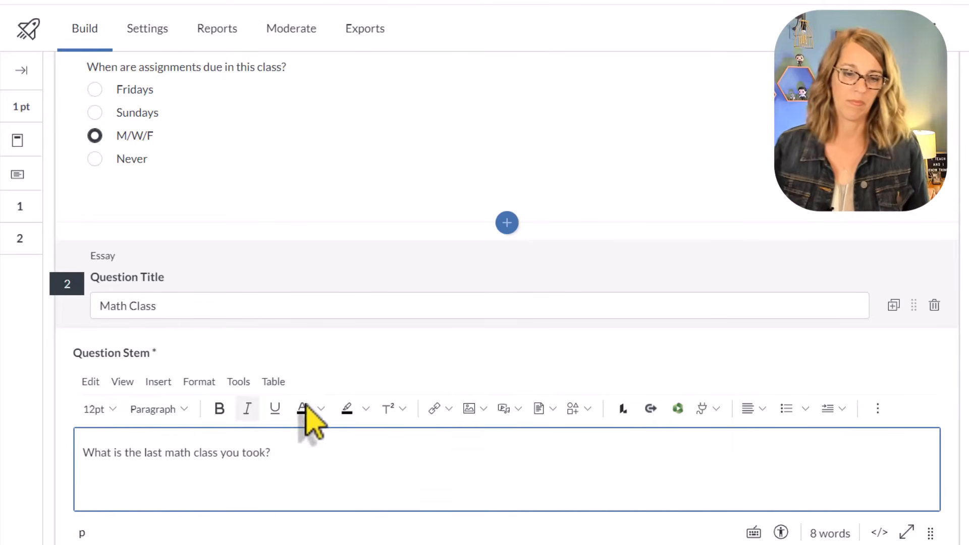
scroll(329, 419, "down", 3)
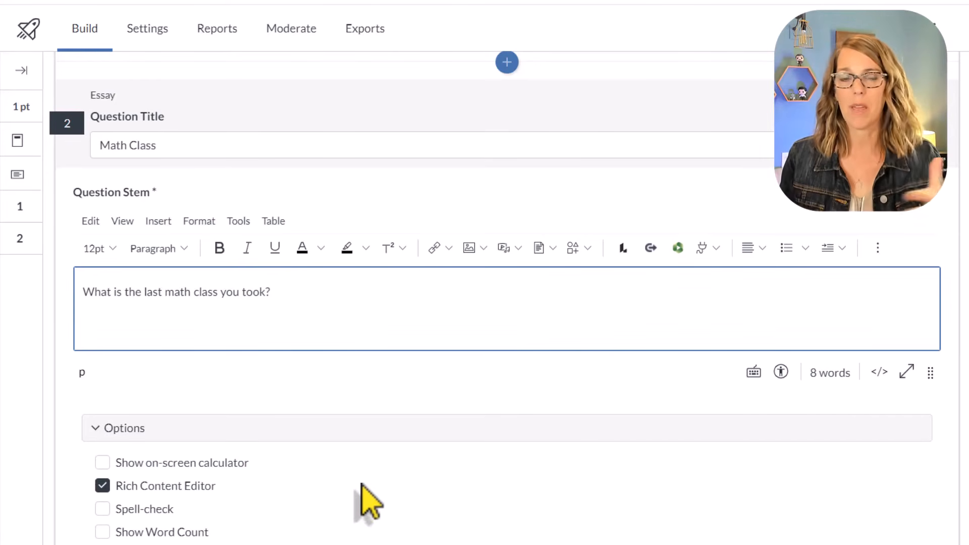
scroll(368, 502, "down", 3)
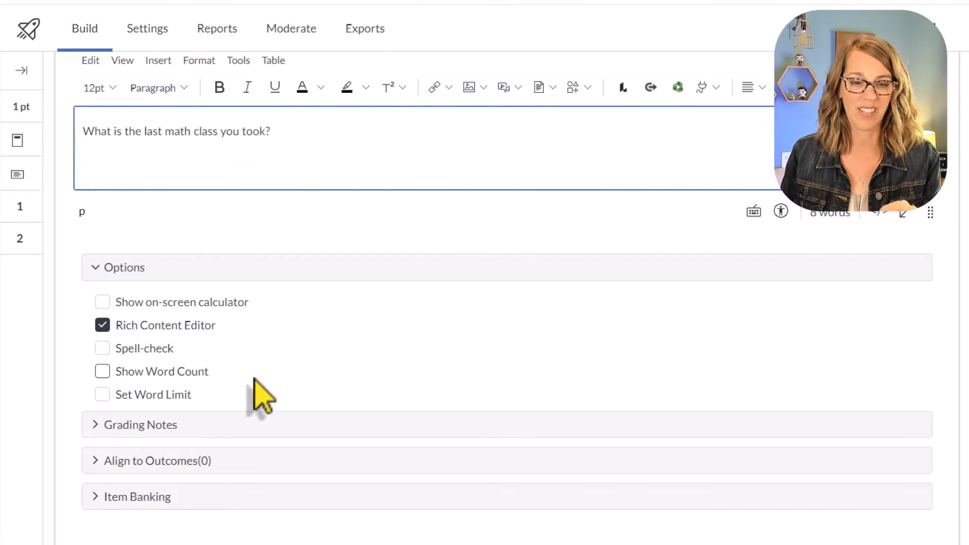
scroll(238, 379, "down", 2)
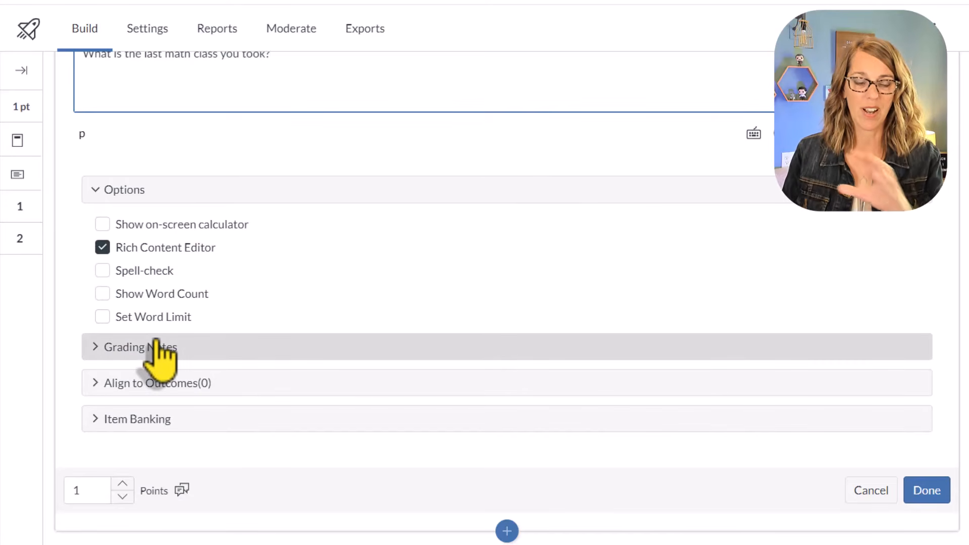
left_click(930, 490)
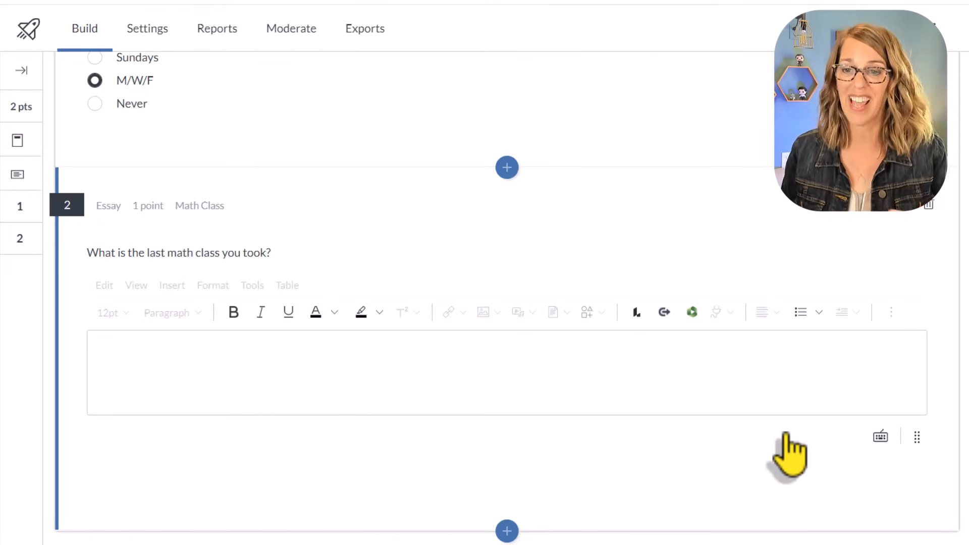
- Open the Syllabus Quiz settings and allow multiple attempts, limited to 3
scroll(787, 436, "up", 8)
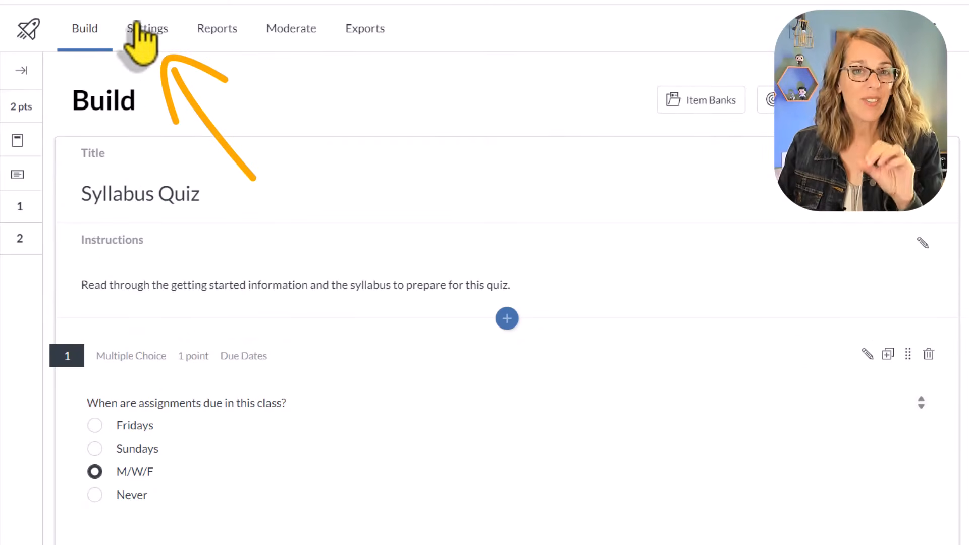
left_click(167, 36)
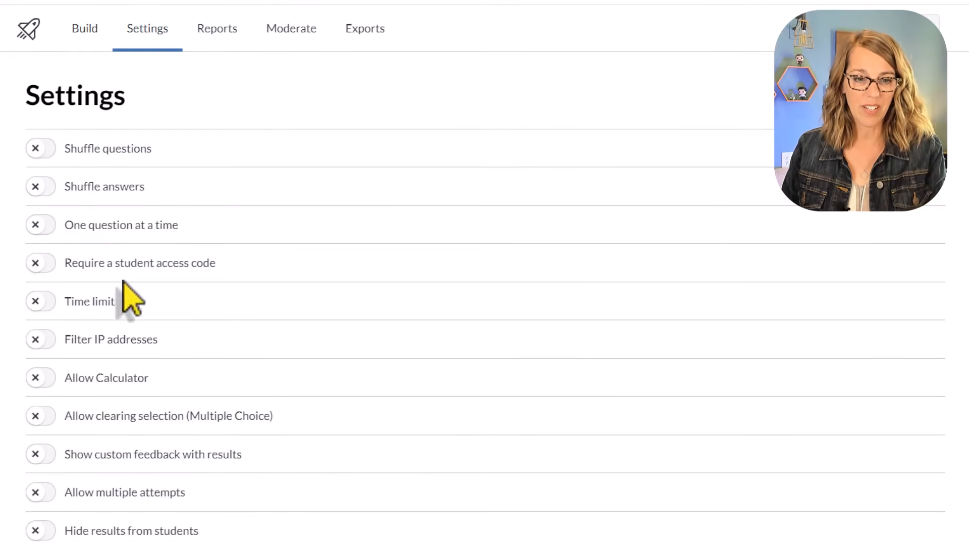
scroll(71, 341, "down", 1)
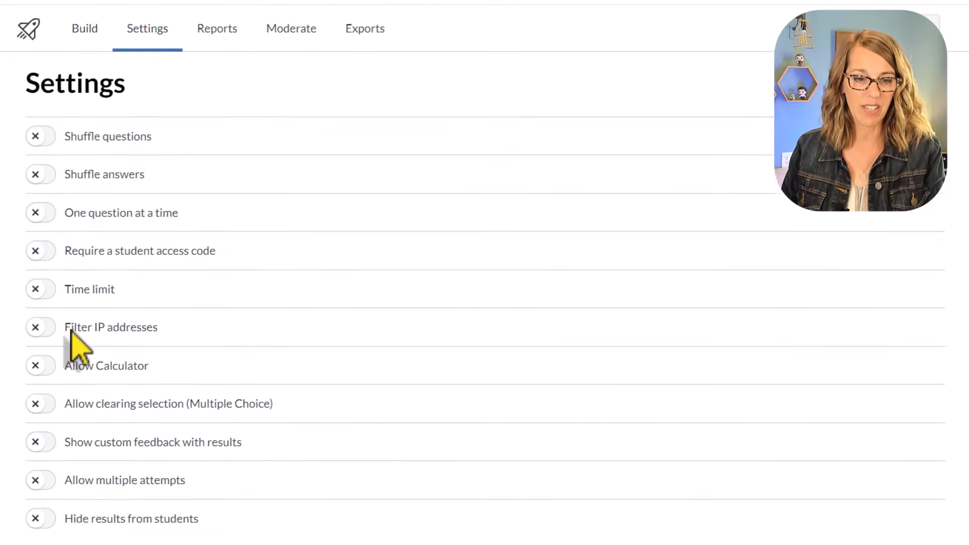
left_click(51, 478)
scroll(364, 432, "down", 1)
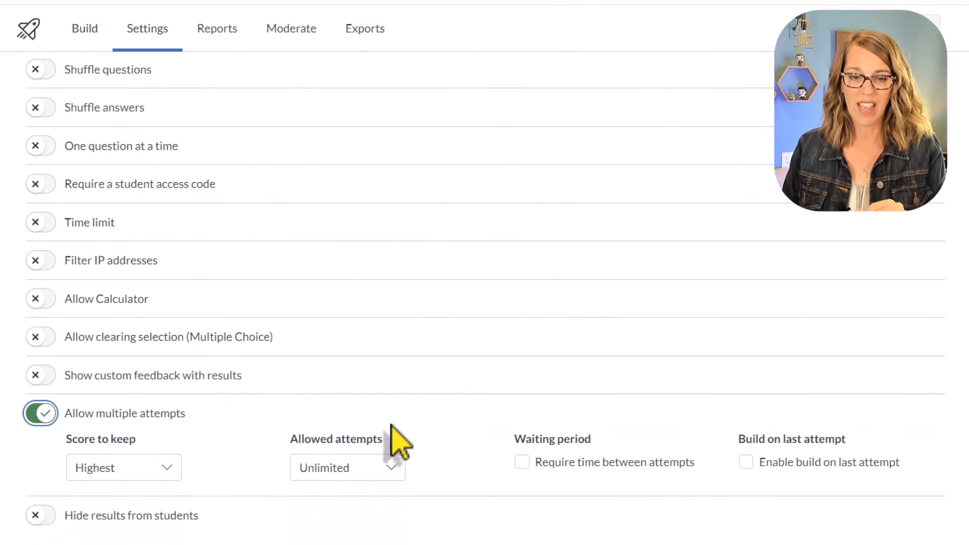
left_click(393, 472)
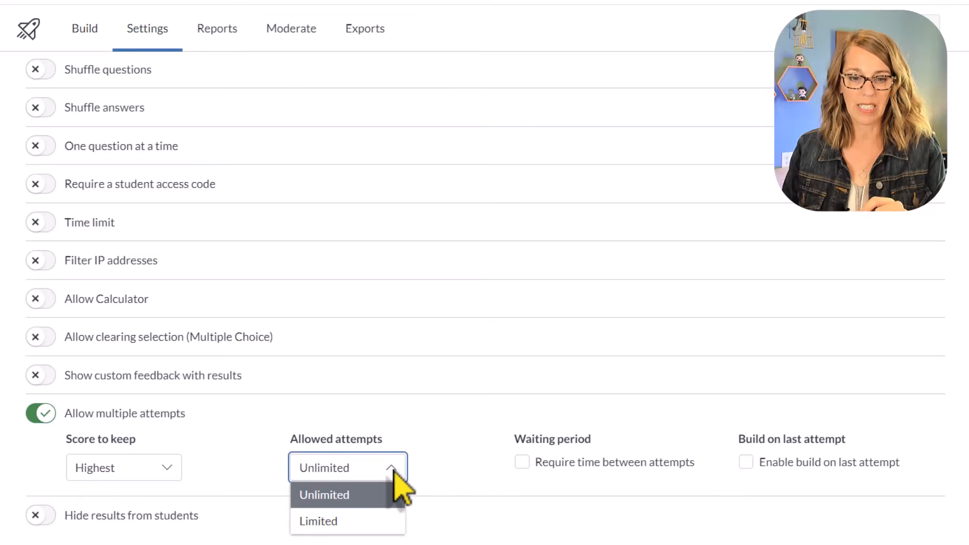
left_click(372, 520)
left_click(348, 527)
left_click(348, 528)
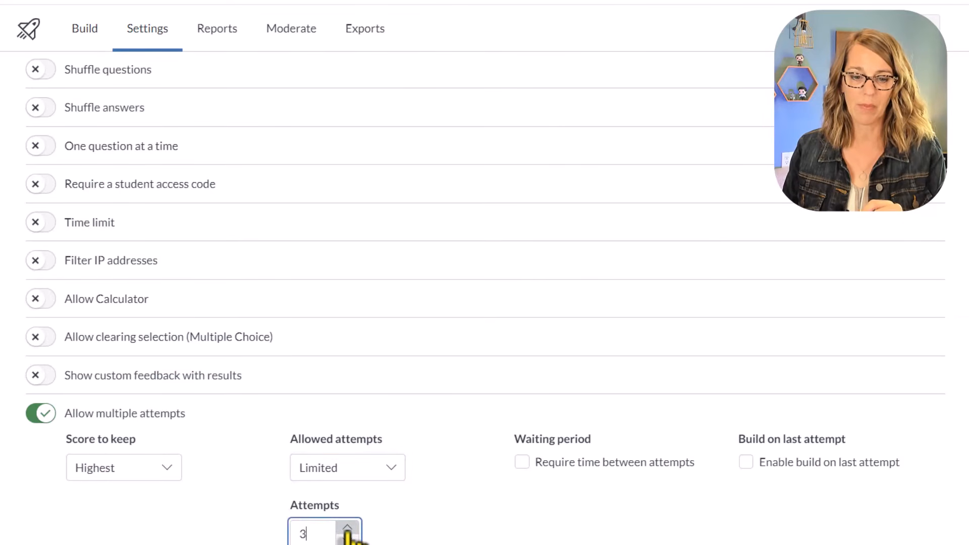
- Hide the results from students while still showing questions and points awarded, and return to the quiz's Build page
scroll(647, 522, "down", 1)
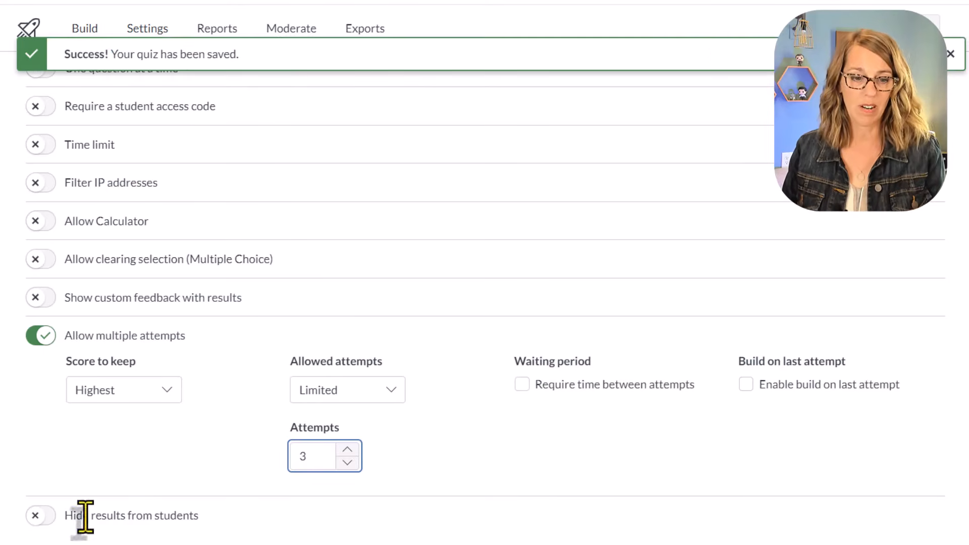
left_click(39, 516)
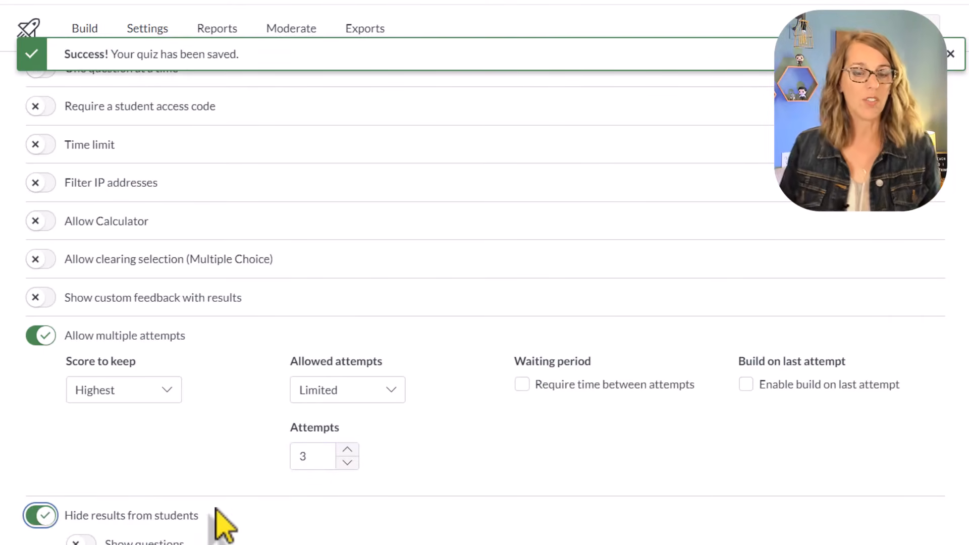
scroll(216, 512, "down", 2)
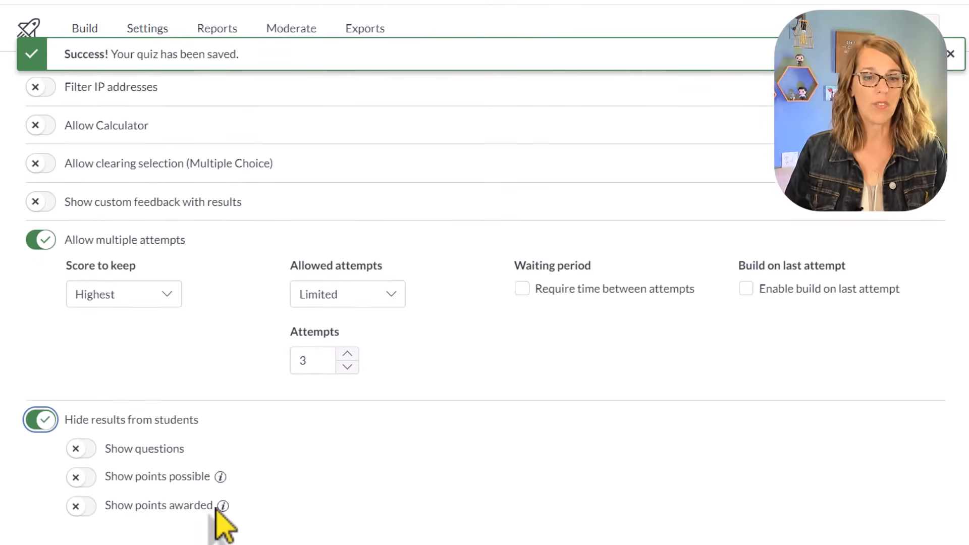
left_click(80, 450)
scroll(237, 508, "down", 1)
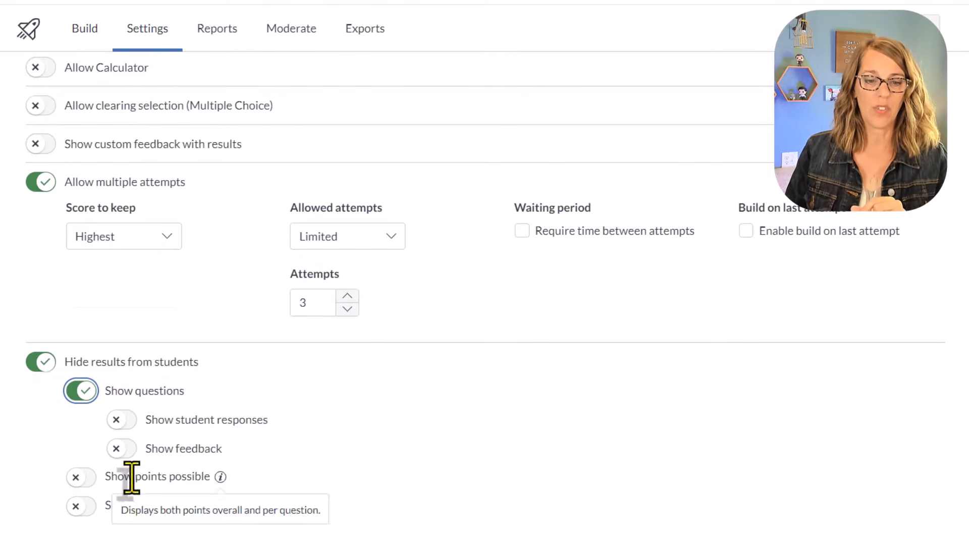
left_click(92, 510)
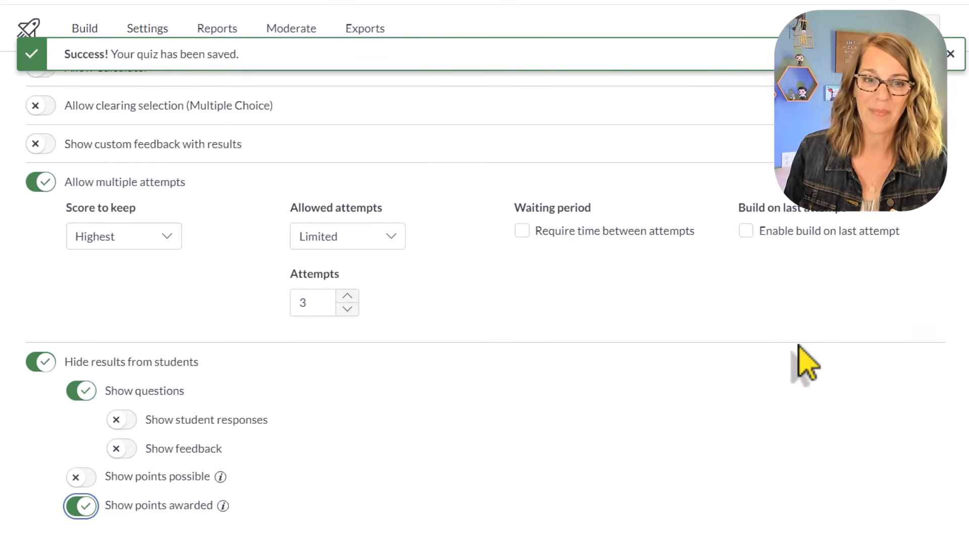
scroll(802, 358, "up", 6)
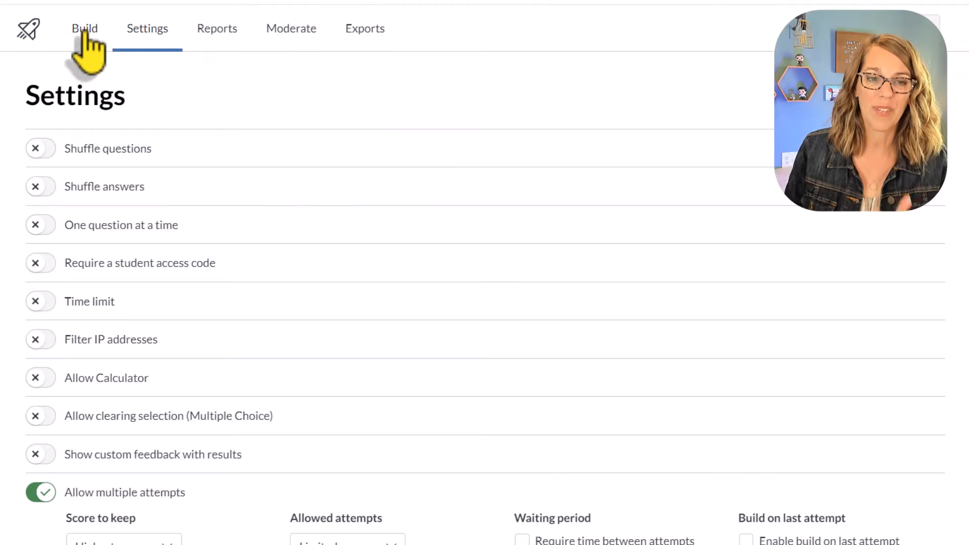
left_click(84, 30)
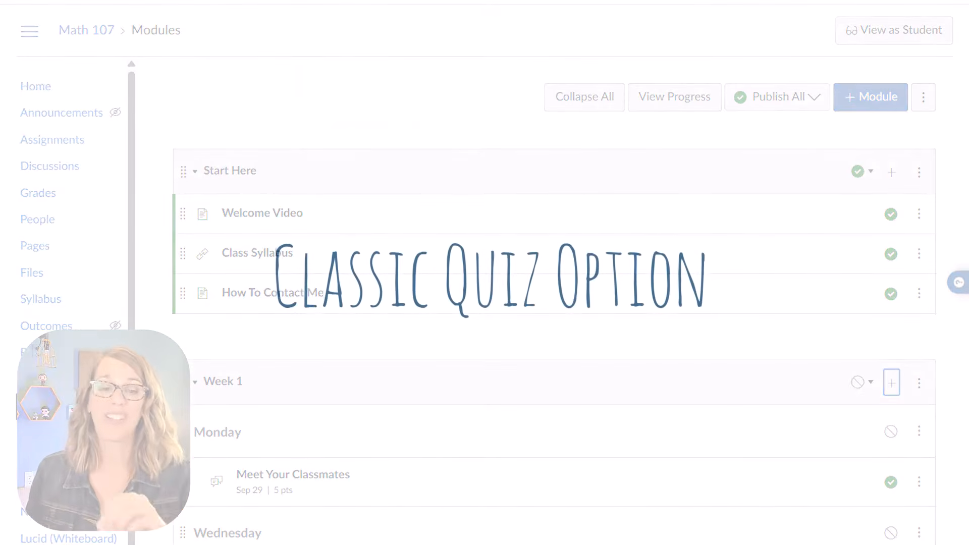
- Add a newly created quiz named Syllabus Quiz to the Week 1 module, indented one level
scroll(424, 91, "down", 3)
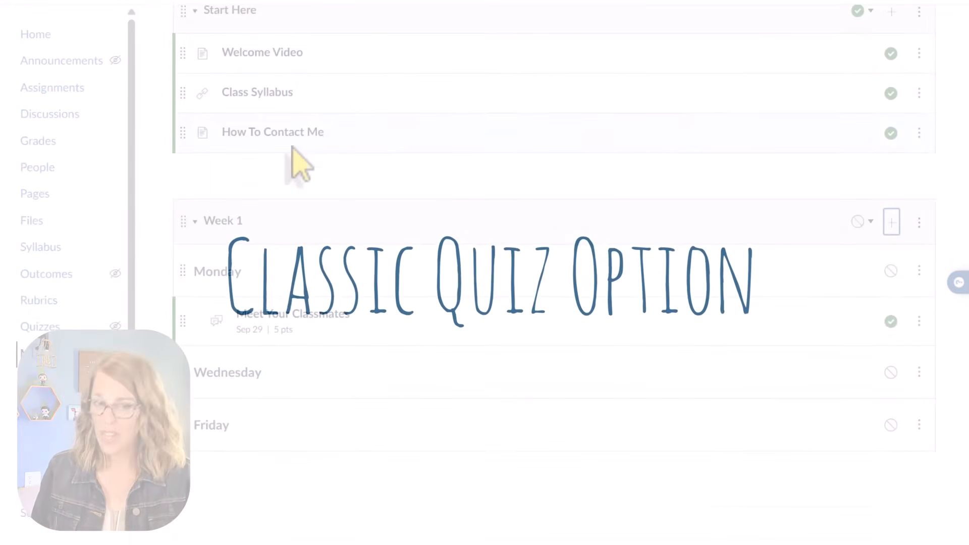
left_click(892, 222)
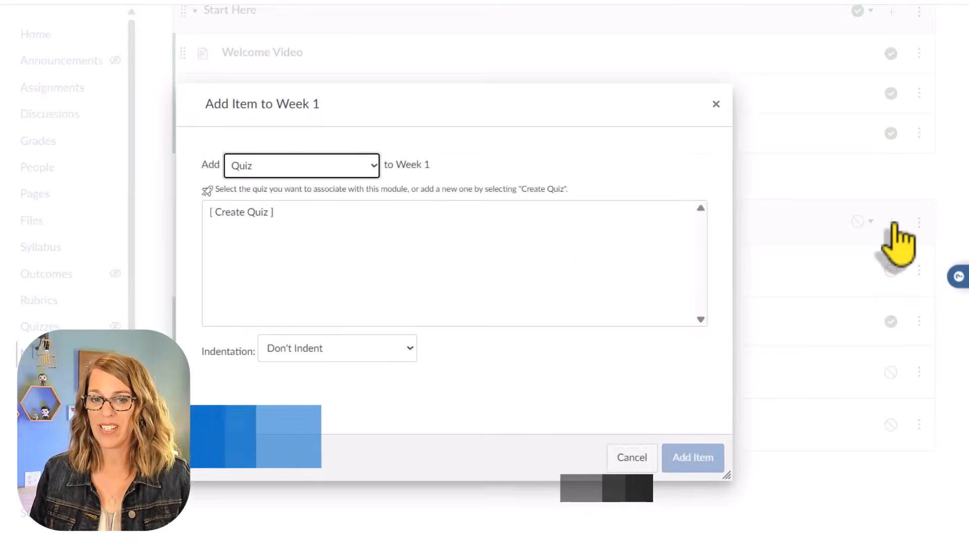
left_click(373, 166)
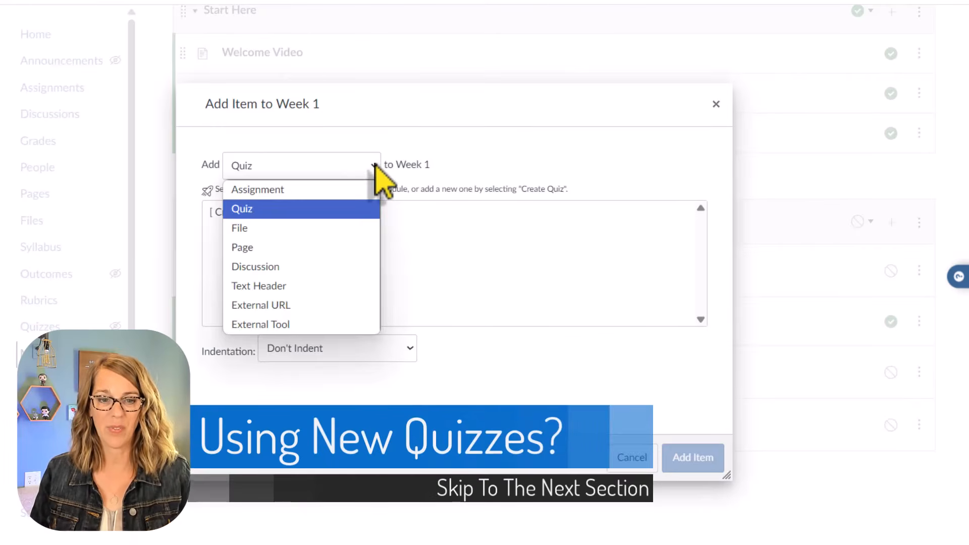
left_click(378, 172)
left_click(266, 212)
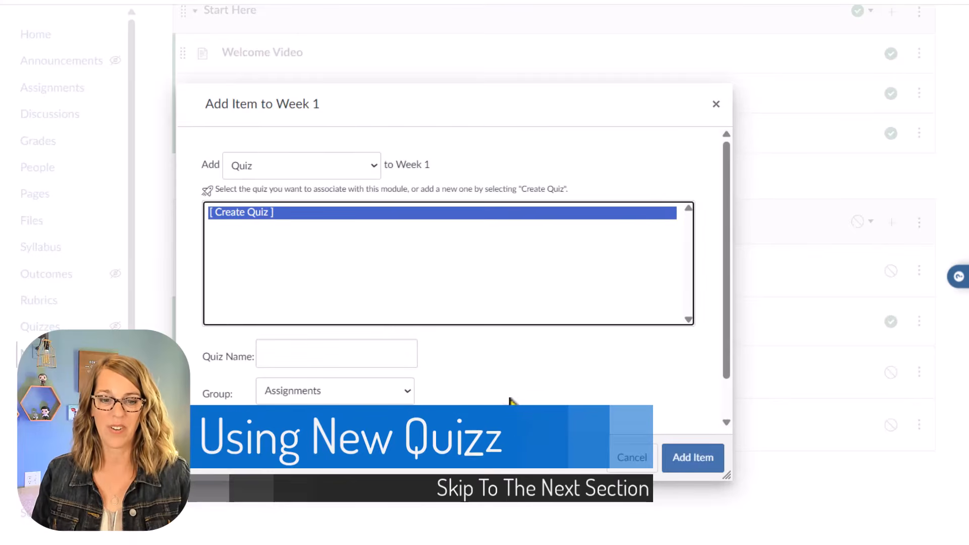
scroll(510, 400, "down", 1)
left_click(308, 308)
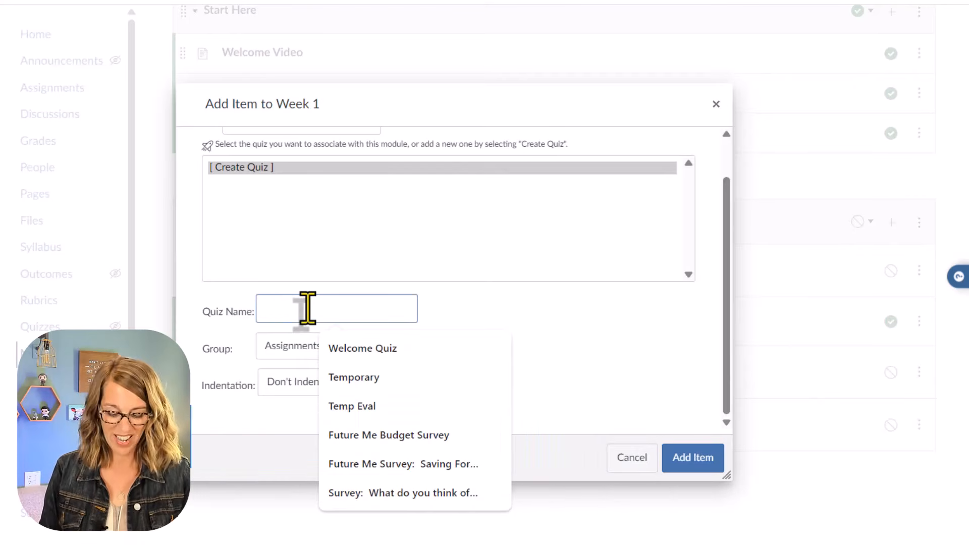
type("Syllabus Quiz")
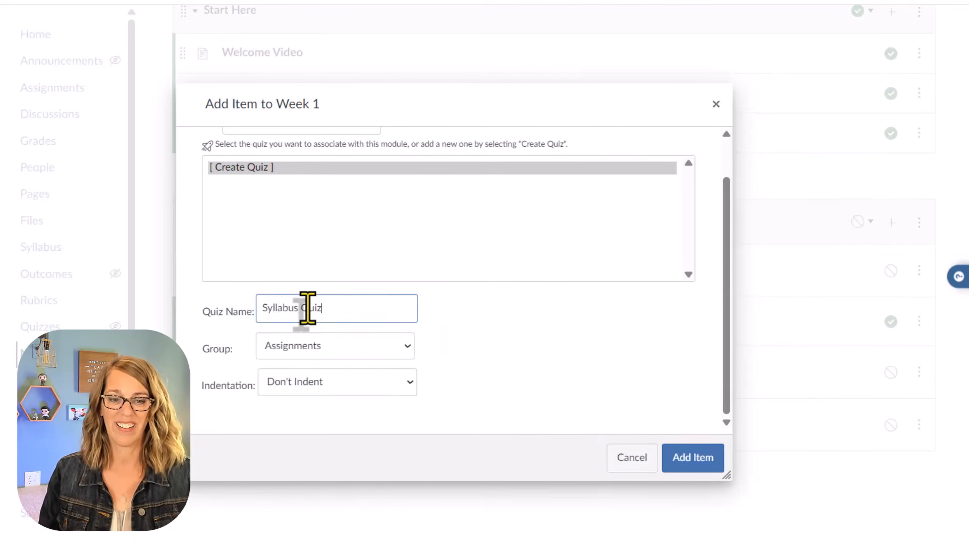
left_click(410, 382)
left_click(373, 428)
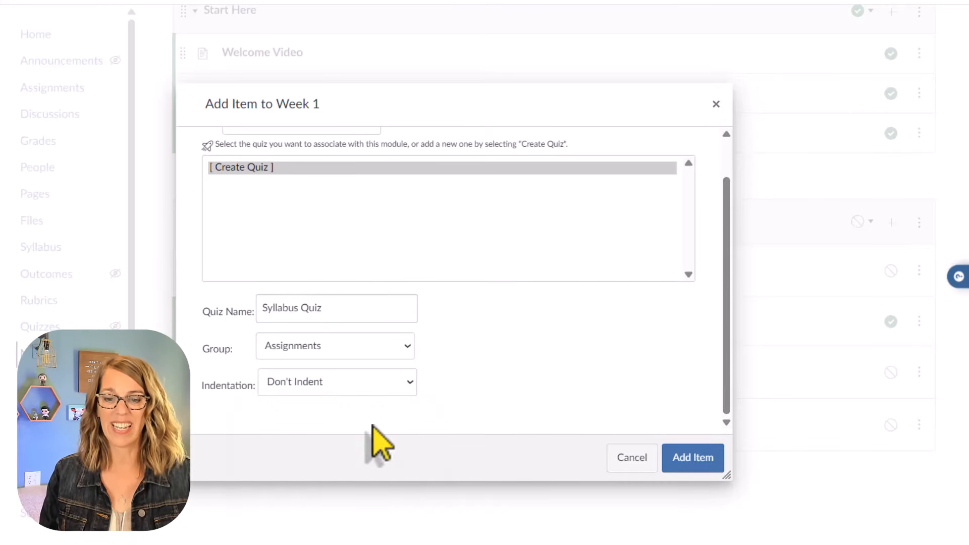
left_click(704, 462)
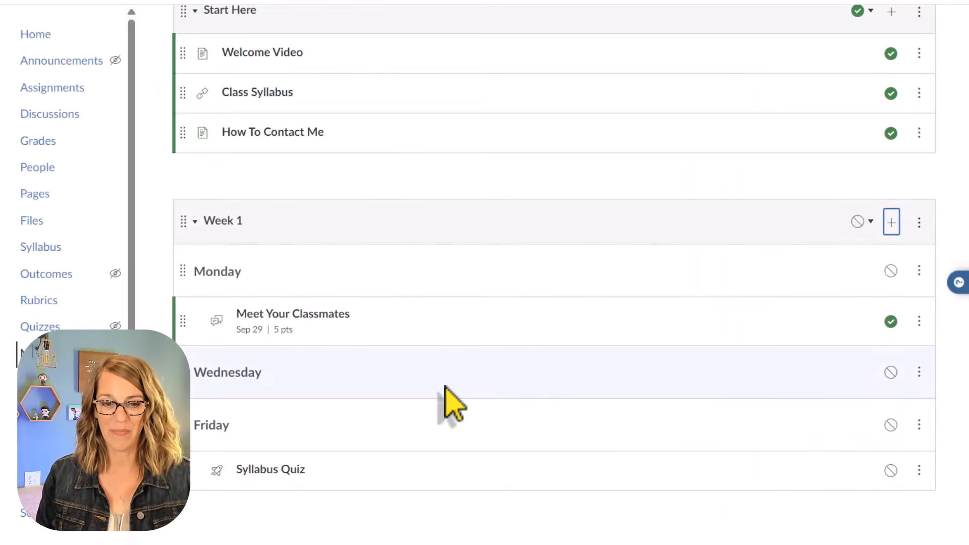
- Open the Syllabus Quiz from the Week 1 module for editing
left_click(286, 471)
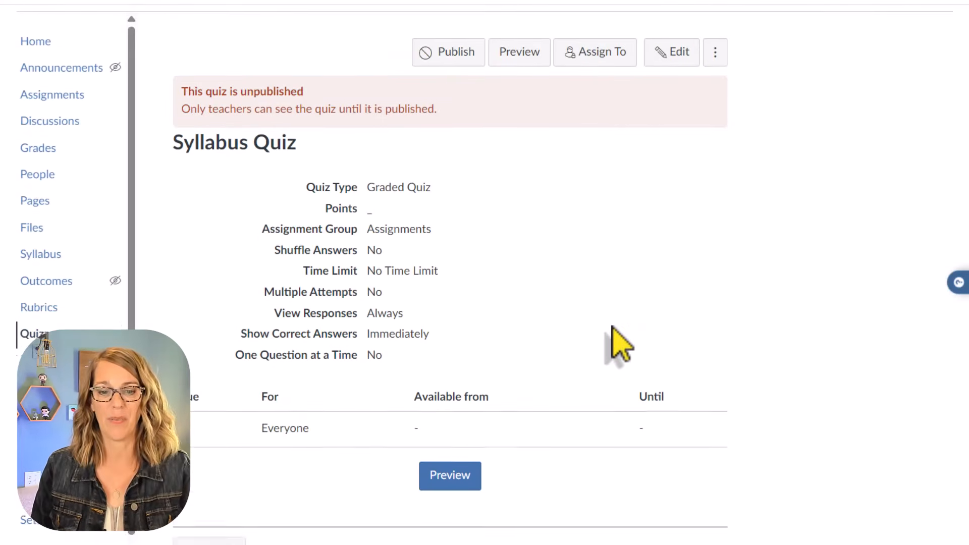
scroll(620, 343, "down", 2)
scroll(665, 104, "up", 3)
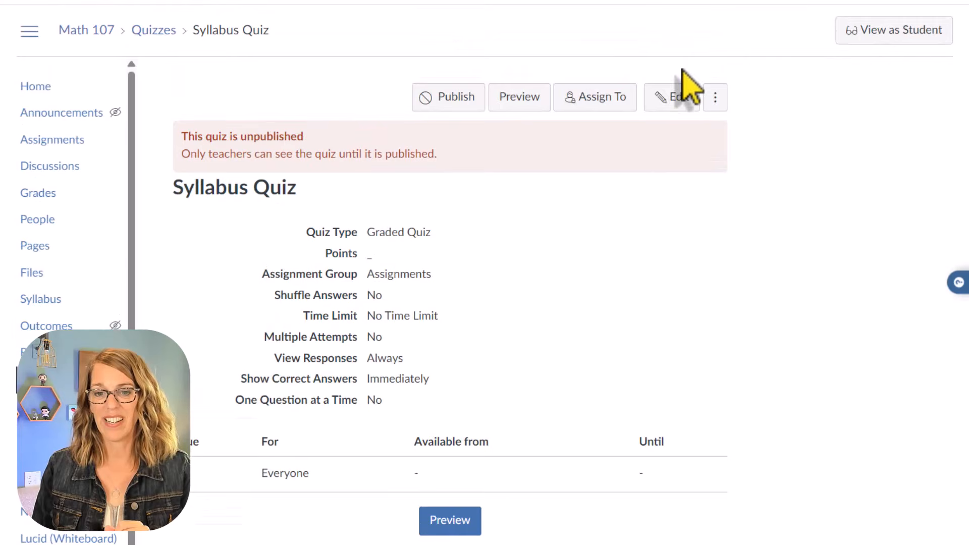
left_click(682, 101)
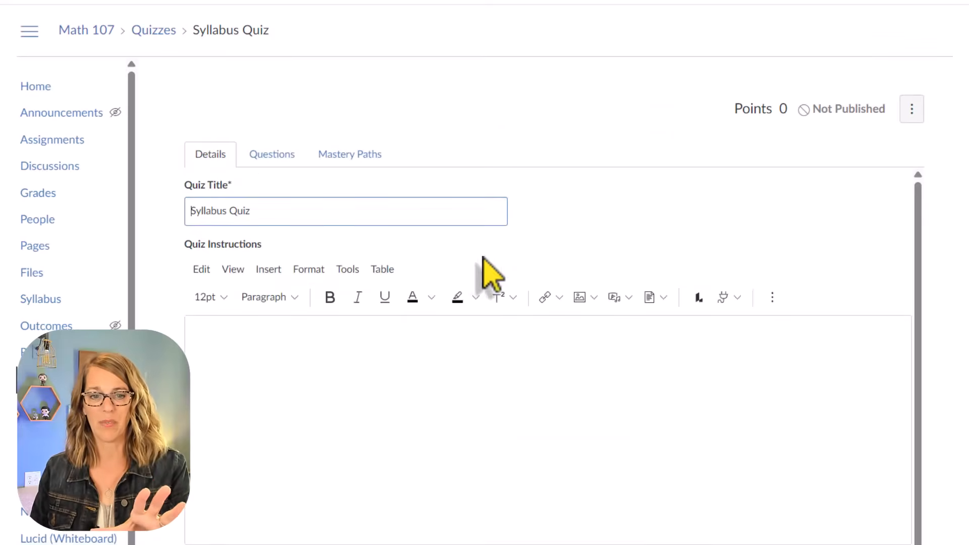
- Allow multiple attempts in the quiz options and limit the allowed attempts to 3
scroll(623, 325, "down", 12)
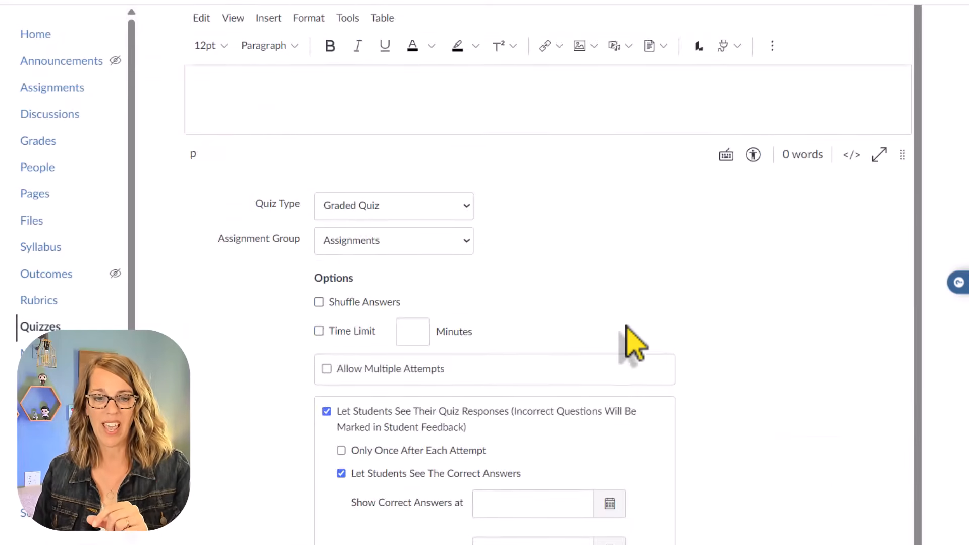
scroll(627, 327, "down", 1)
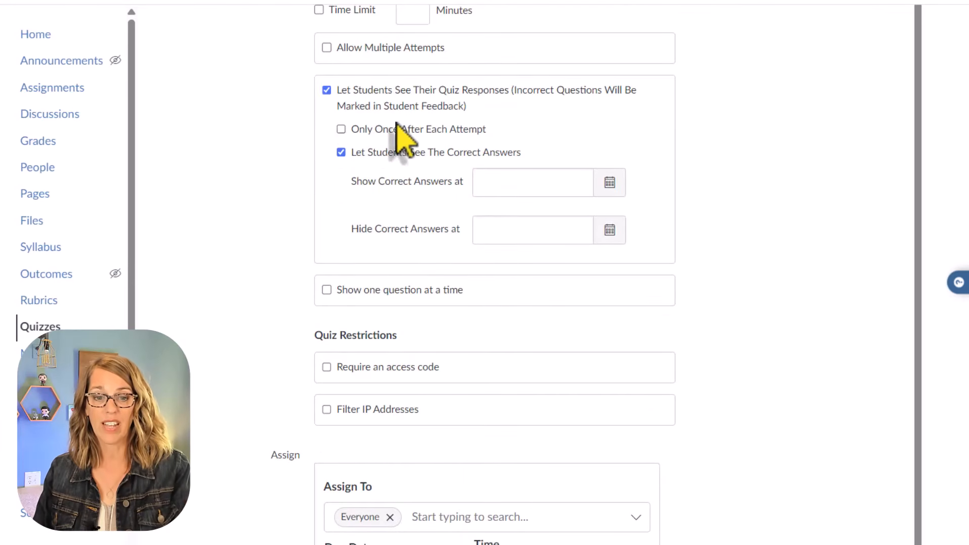
scroll(699, 227, "up", 1)
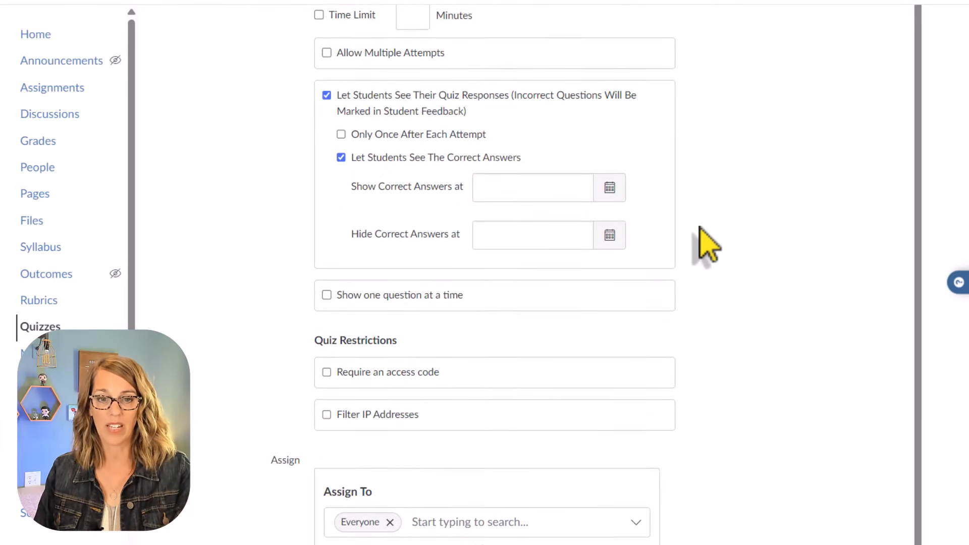
left_click(327, 54)
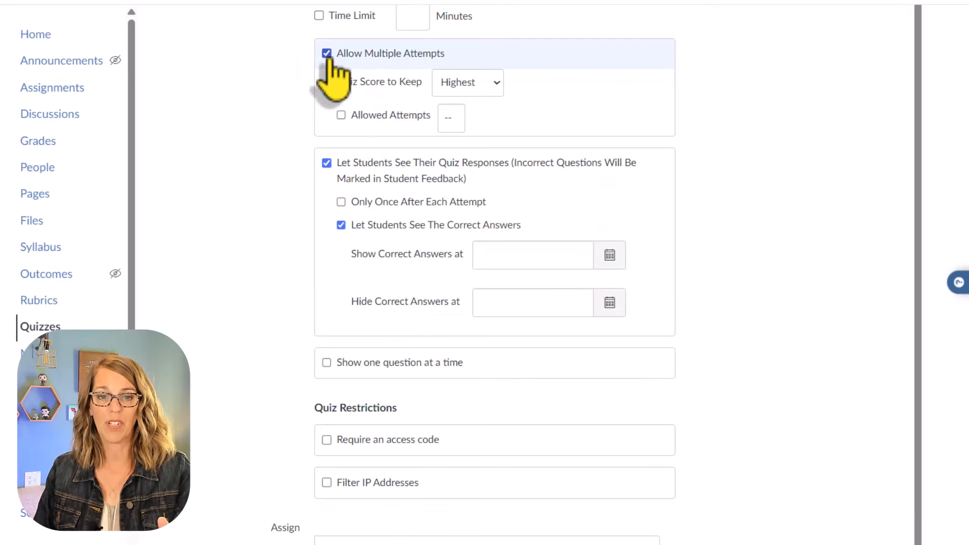
left_click(341, 116)
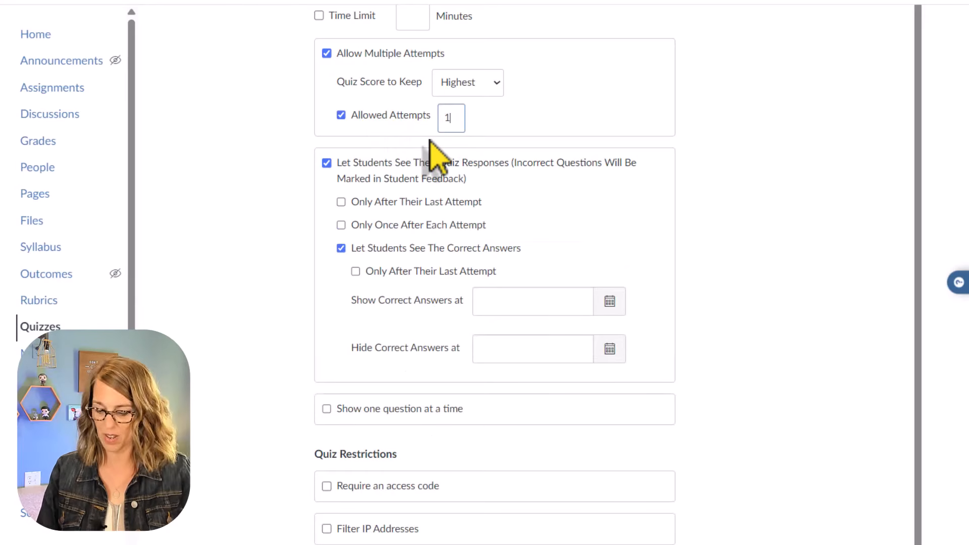
type("3")
- Set the quiz's due date for Everyone to Oct 1, 2025
scroll(790, 283, "down", 1)
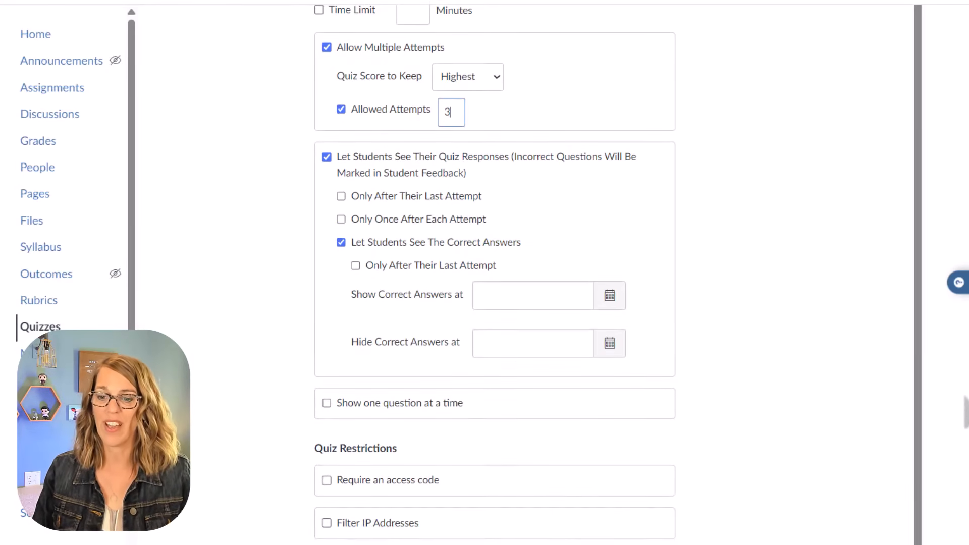
scroll(556, 273, "down", 10)
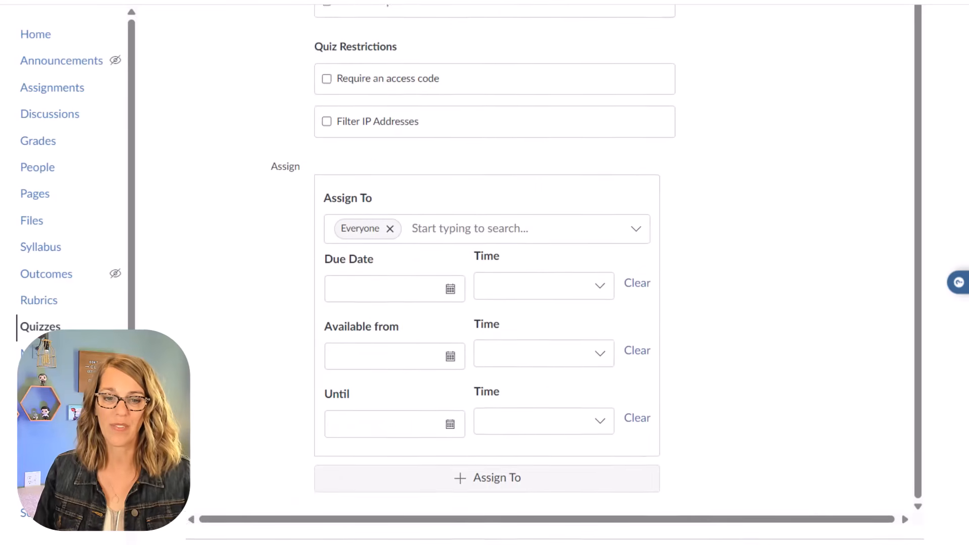
left_click(451, 204)
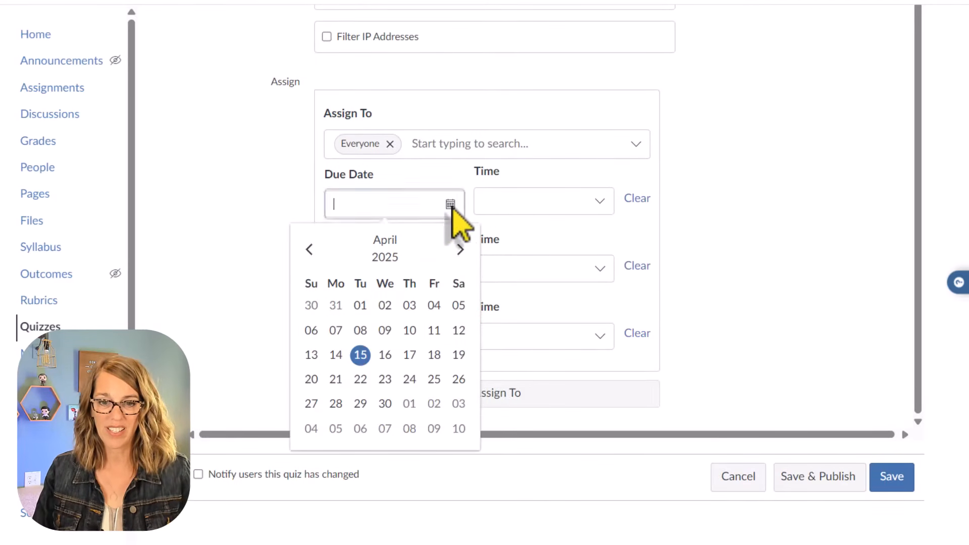
left_click(460, 250)
left_click(460, 250)
left_click(460, 250)
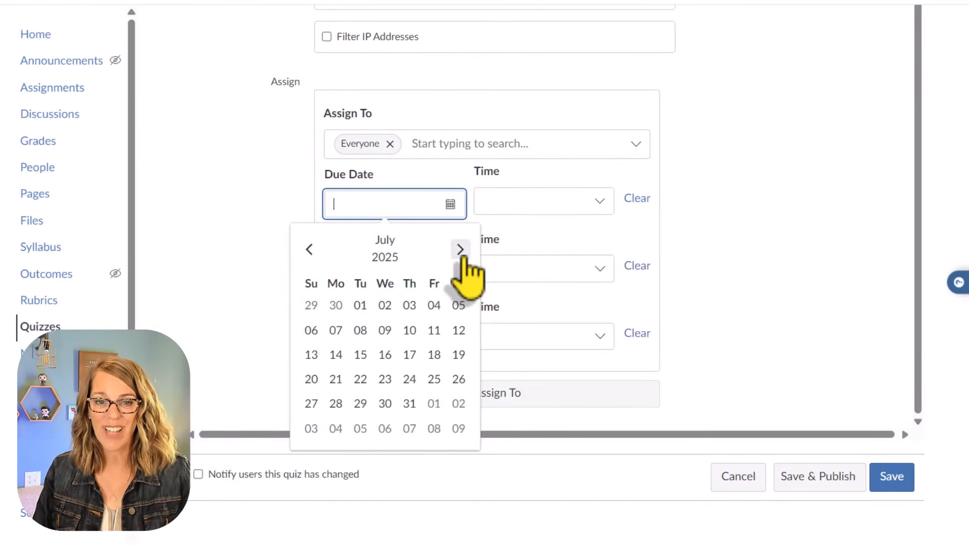
left_click(460, 250)
left_click(460, 250)
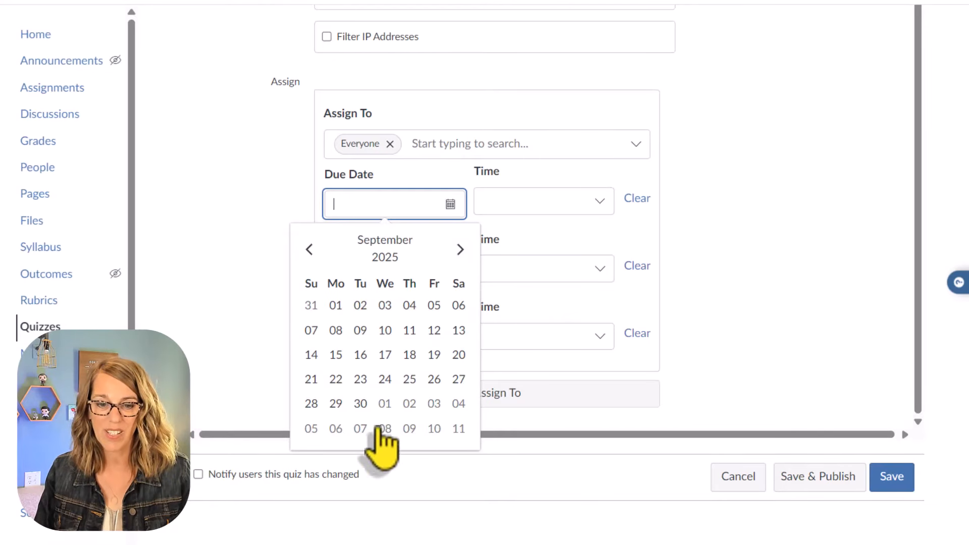
left_click(387, 404)
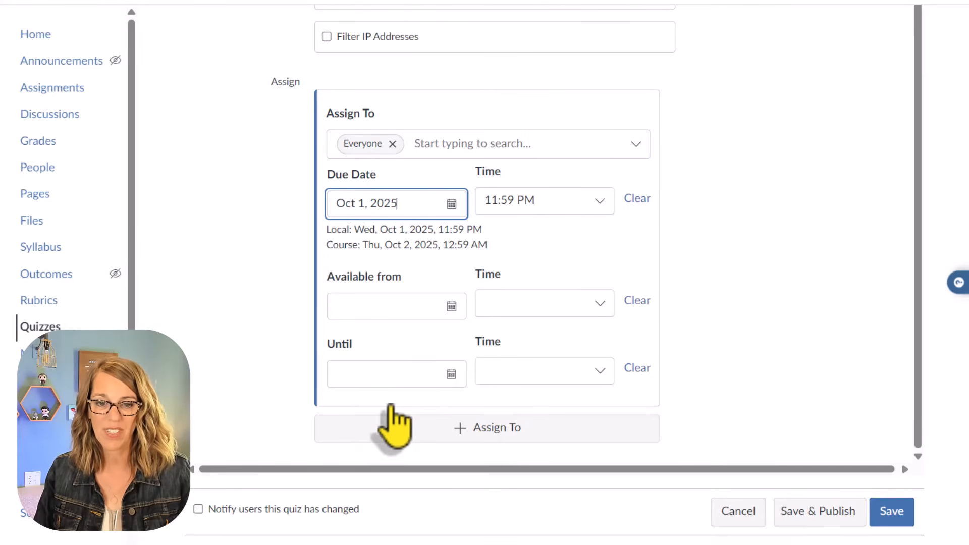
- Set the quiz's Until date for Everyone to Oct 3, 2025, and save the quiz without publishing it
left_click(451, 374)
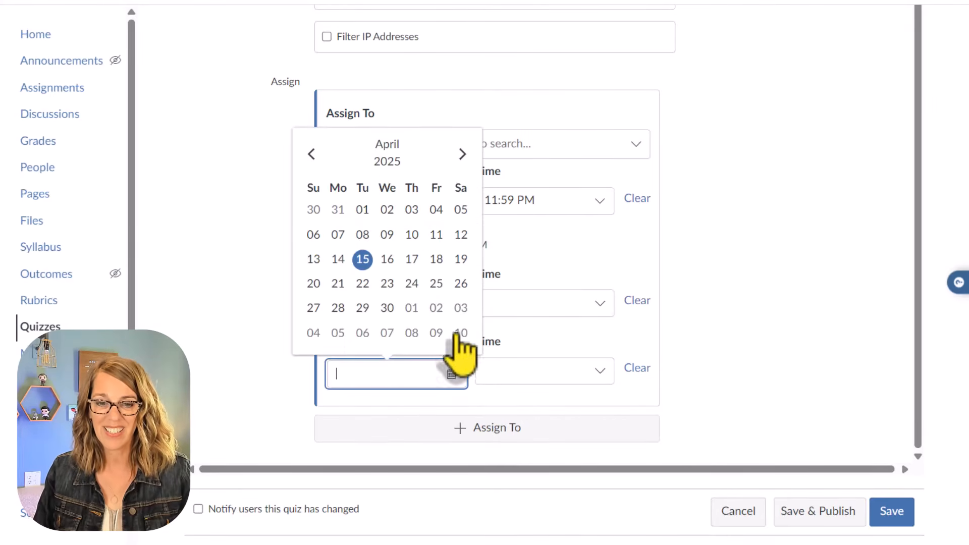
left_click(462, 153)
left_click(463, 154)
left_click(462, 154)
left_click(462, 154)
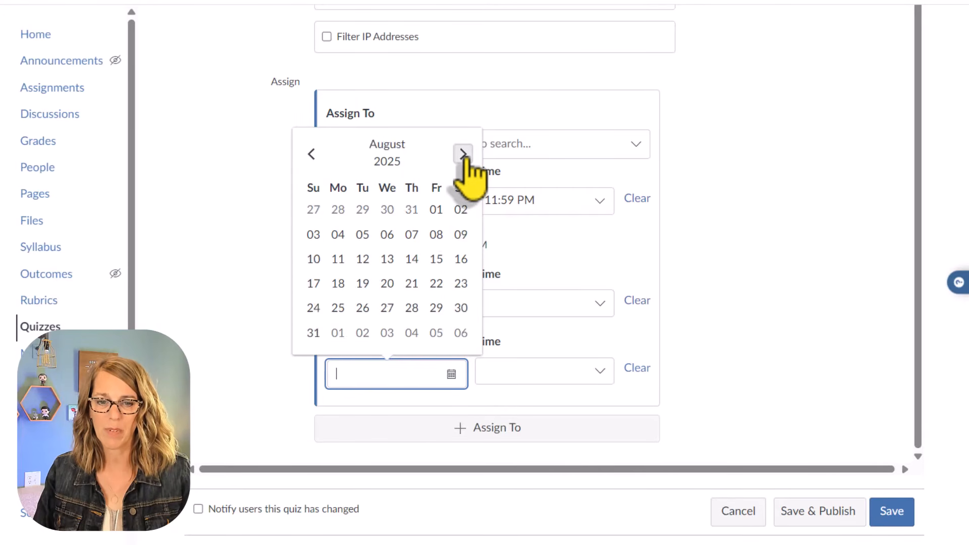
left_click(463, 154)
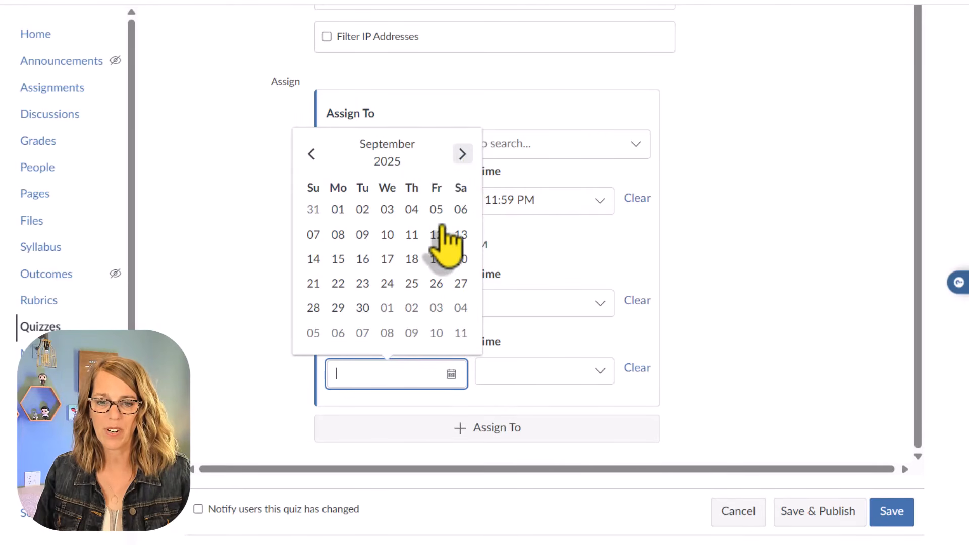
left_click(436, 308)
scroll(737, 389, "down", 2)
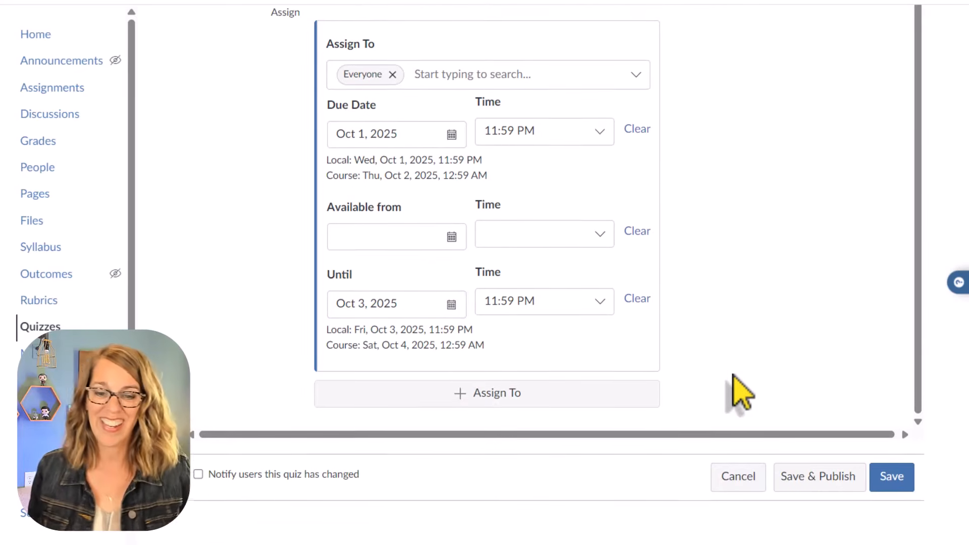
left_click(892, 469)
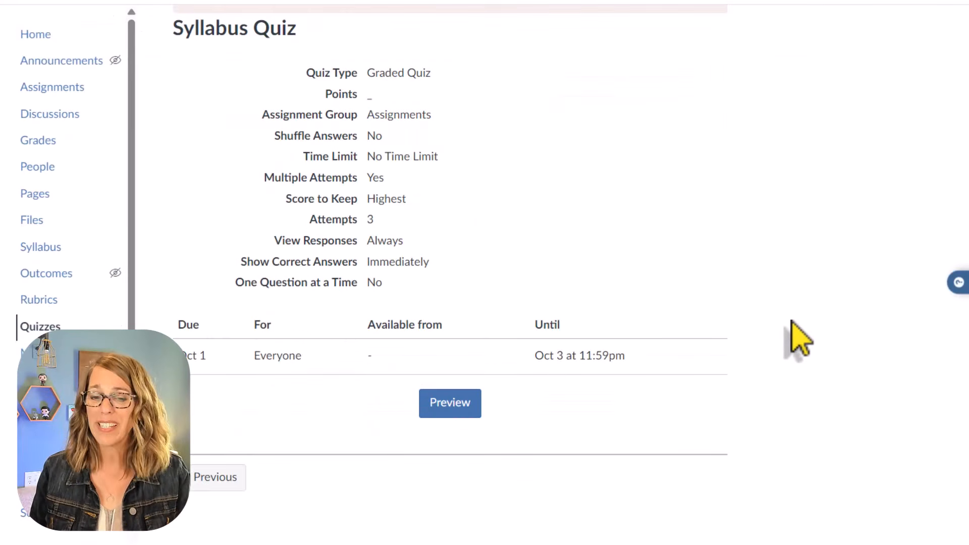
- Reopen the Syllabus Quiz for editing and start a Multiple Choice question reading "When are things due?"
scroll(800, 338, "up", 3)
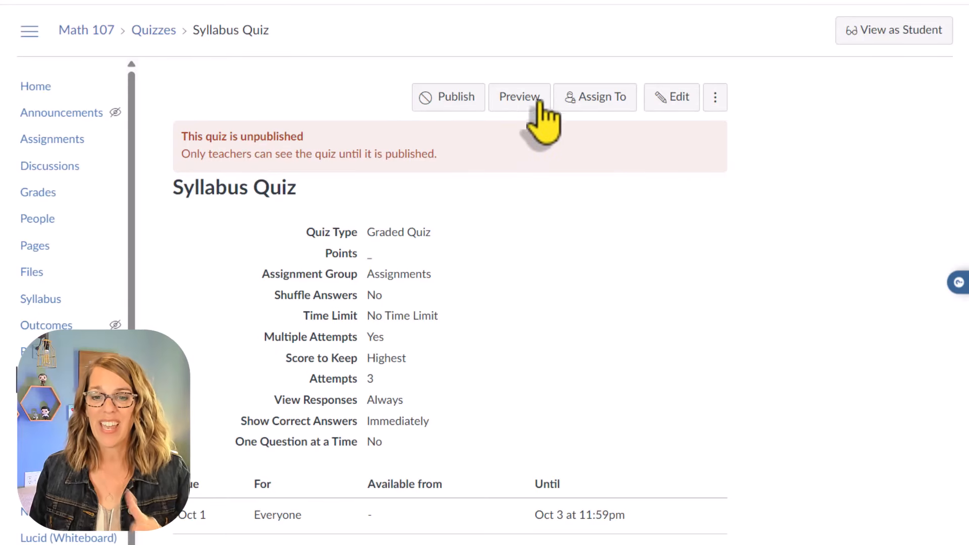
left_click(689, 104)
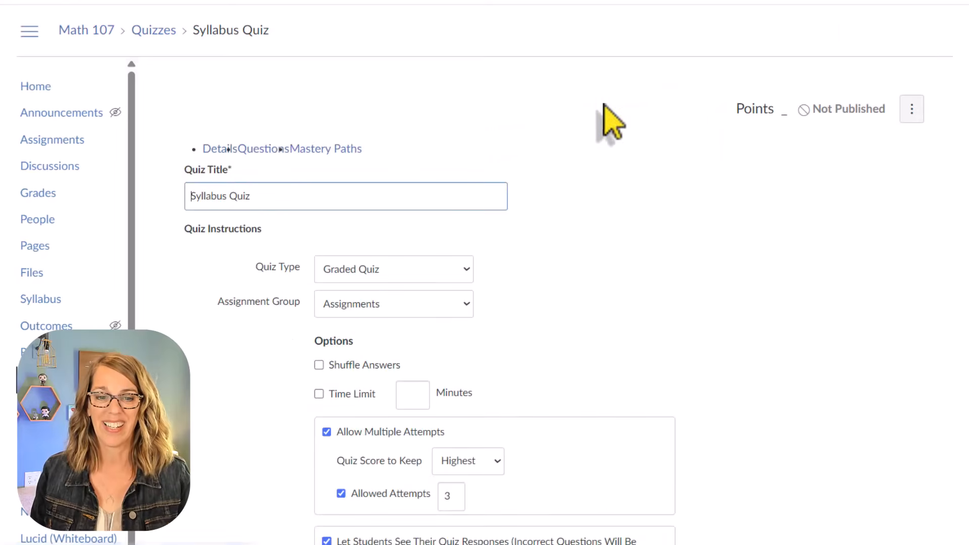
left_click(286, 157)
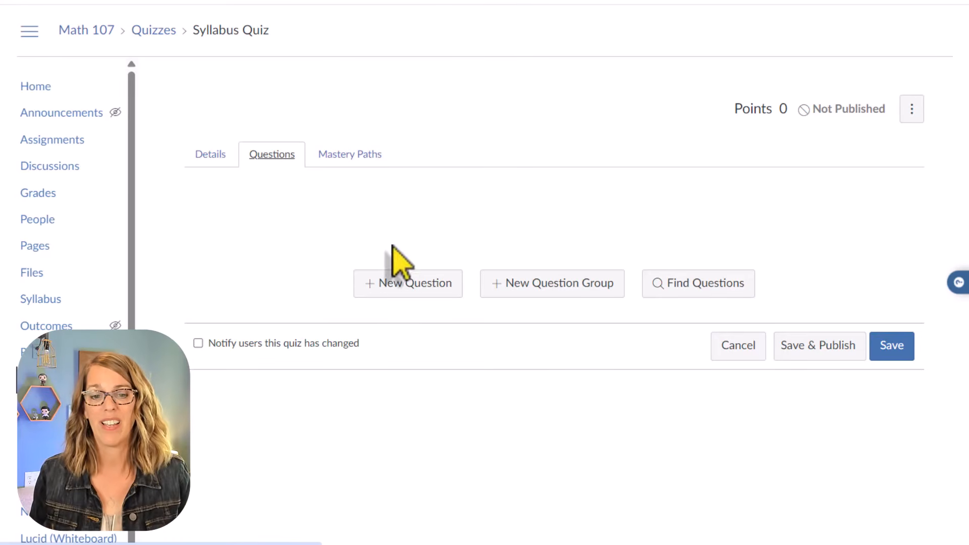
left_click(412, 286)
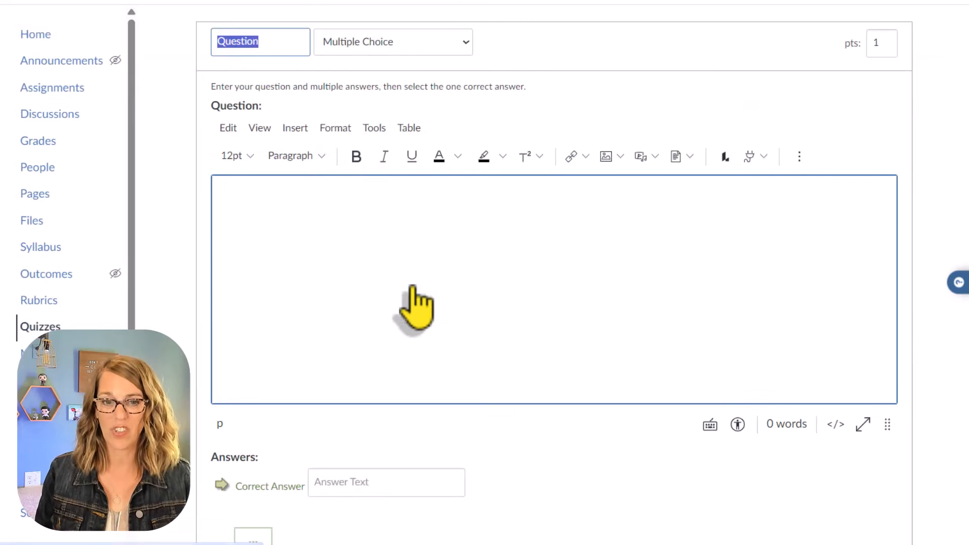
left_click(467, 46)
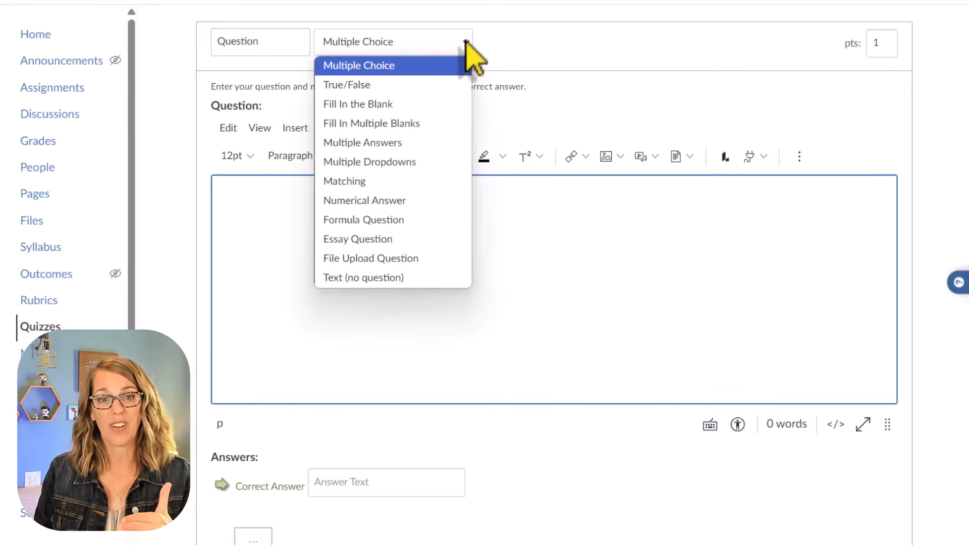
left_click(466, 43)
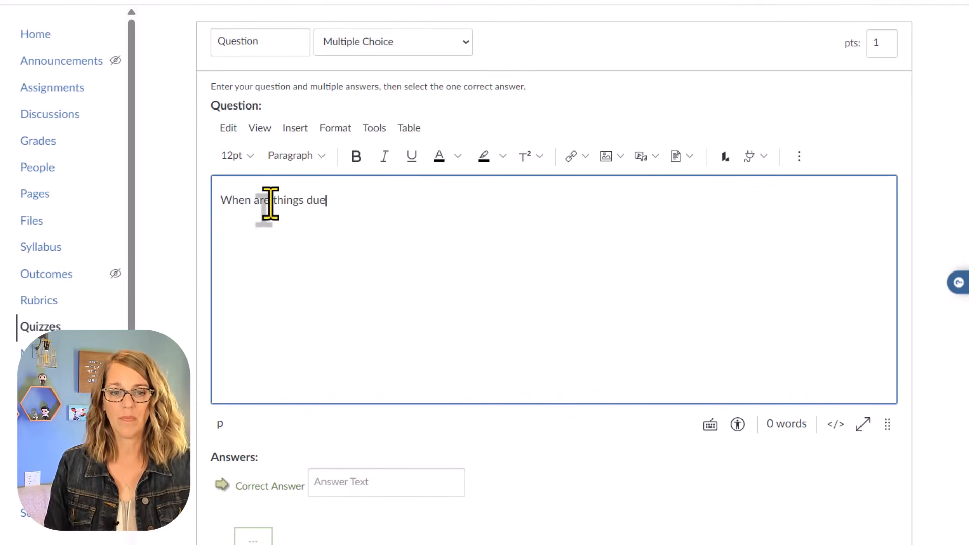
type("?")
- Enter Fridays and Sundays as the first two answers of the due-date question
scroll(513, 126, "down", 2)
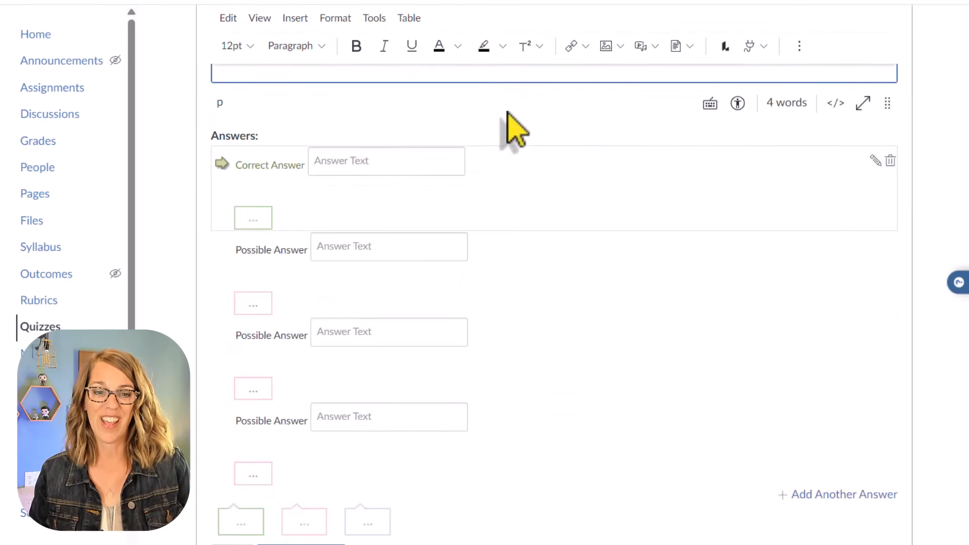
left_click(371, 159)
type("Fridays")
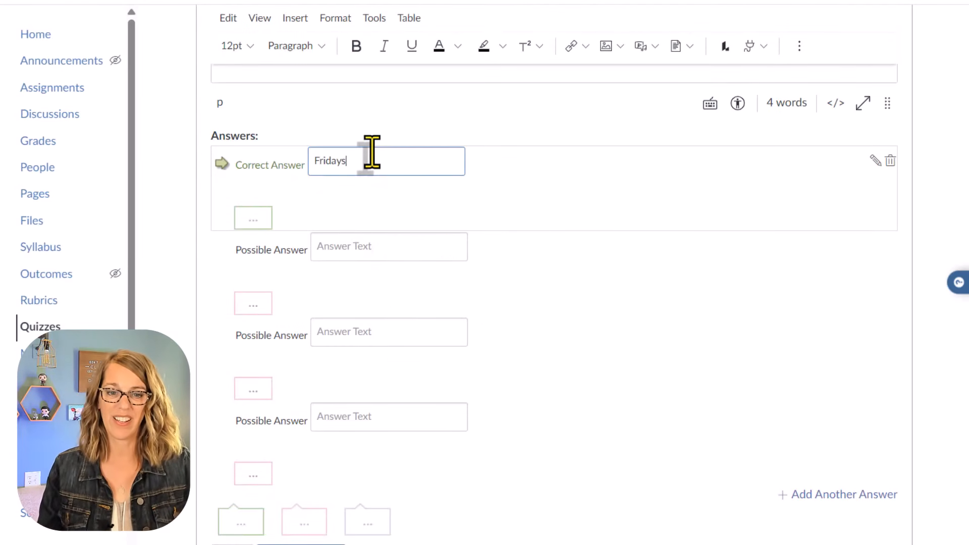
left_click(358, 253)
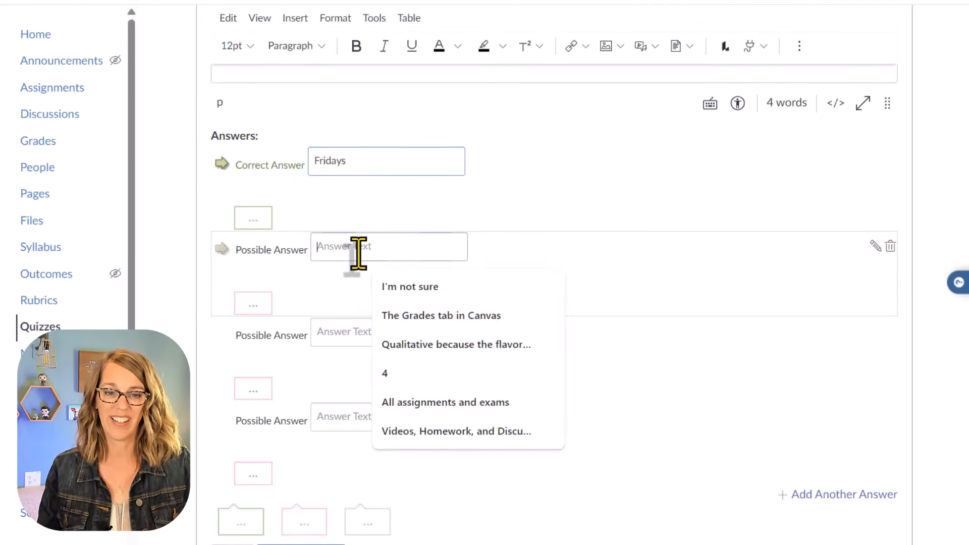
type("Sundays")
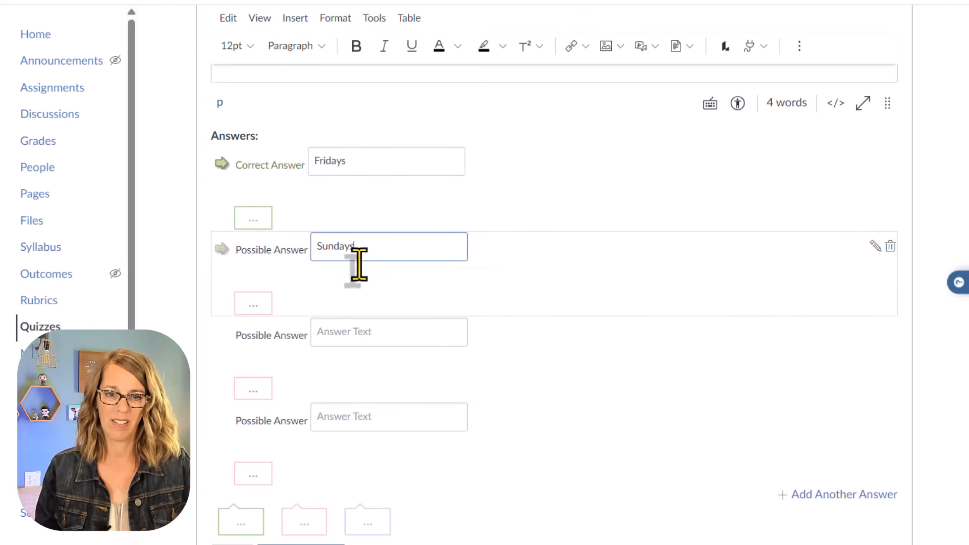
- Enter M/W/F and Never as the third and fourth answers of the due-date question
left_click(351, 336)
type("M")
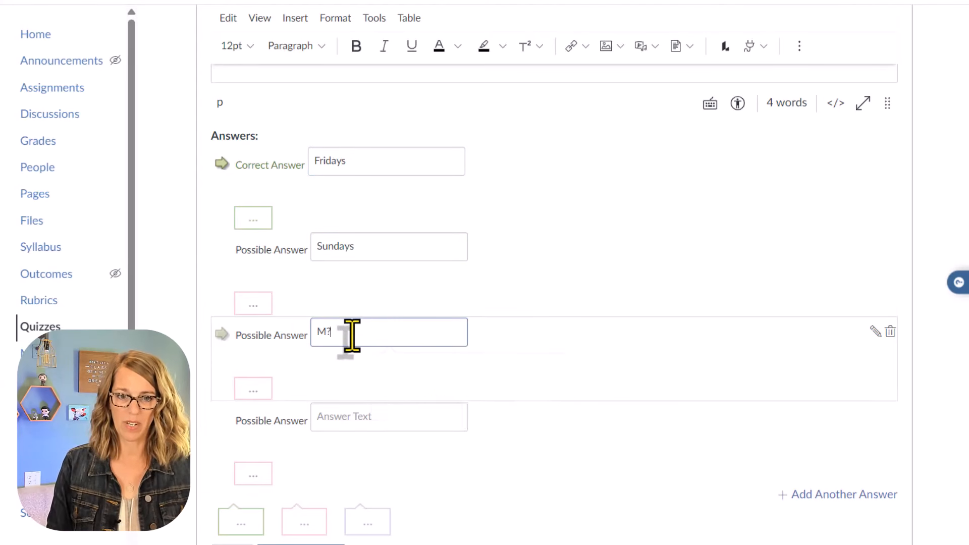
type("?W")
key("BackSpace")
key("BackSpace")
type("/W")
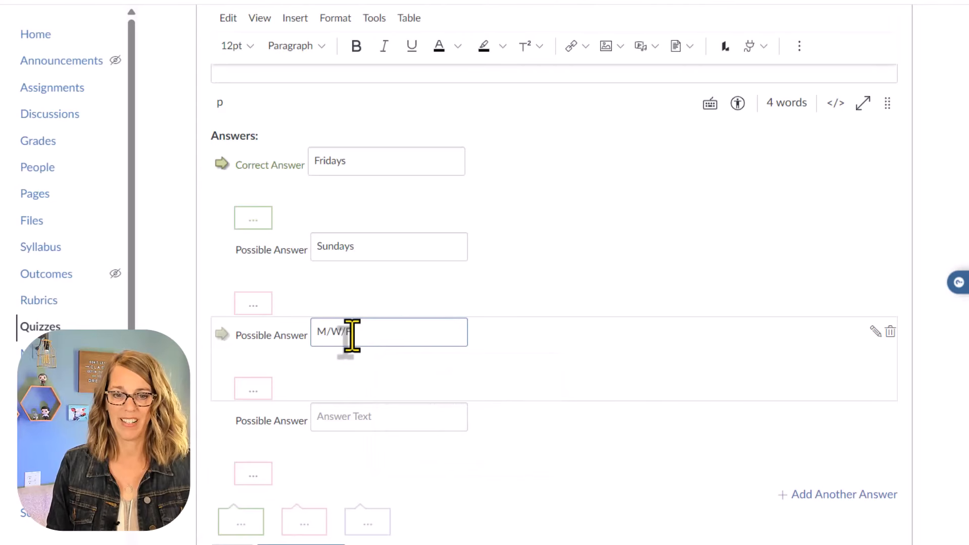
type("/F")
left_click(326, 418)
type("N")
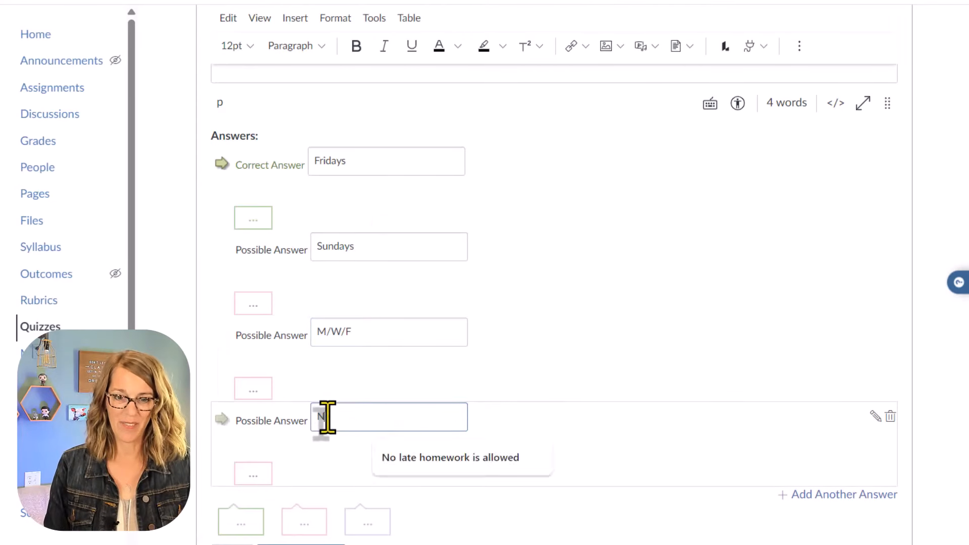
type("ever")
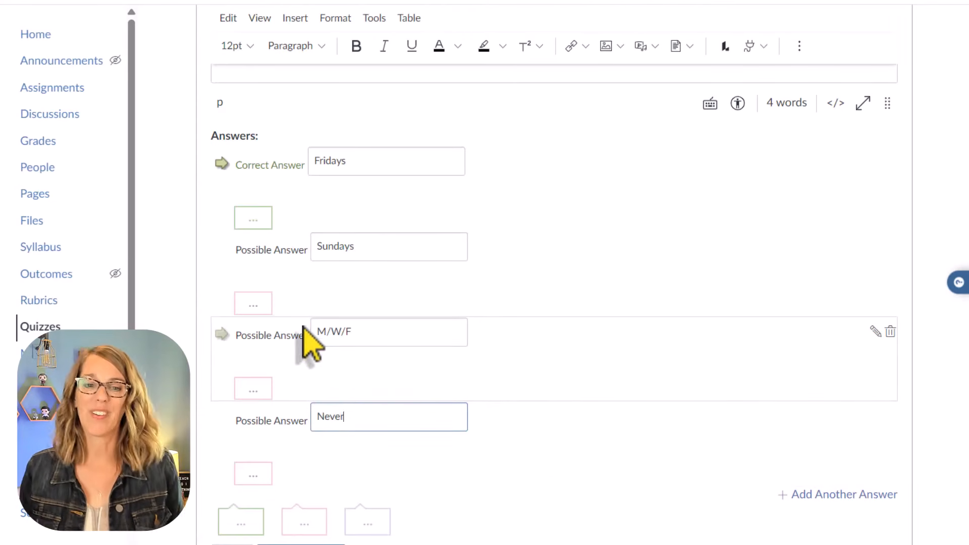
- Mark M/W/F as the correct answer and update the question
left_click(222, 334)
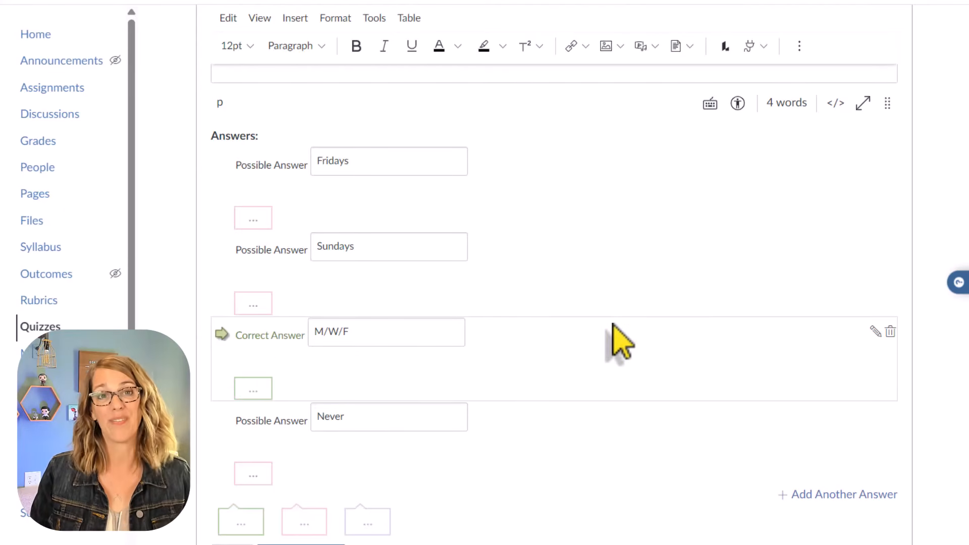
scroll(614, 338, "down", 5)
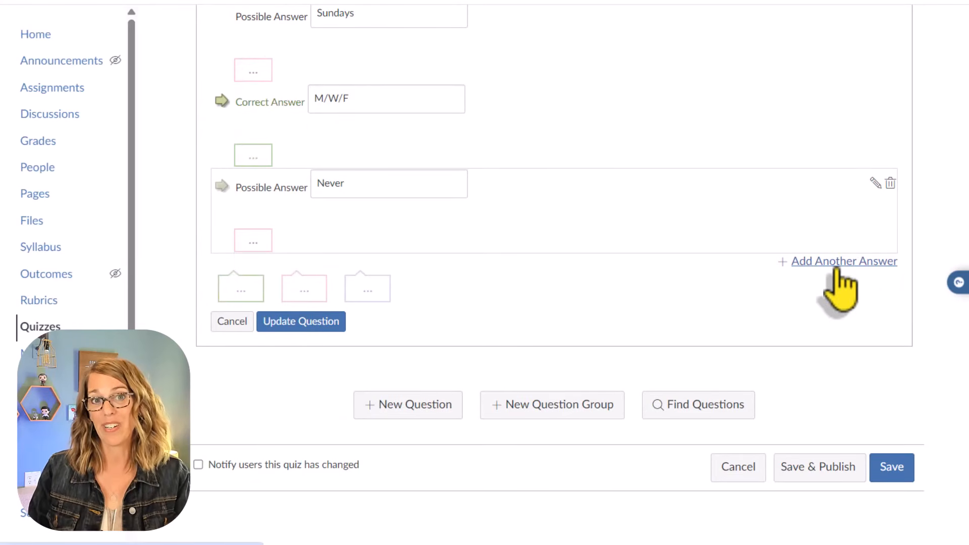
left_click(323, 322)
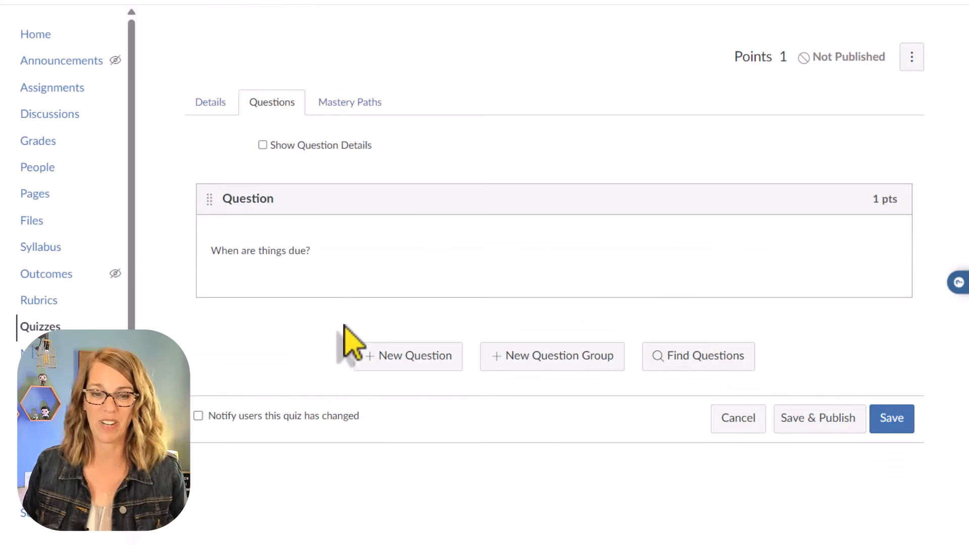
- Add an Essay Question reading "What was the last math class you took?" and save the quiz without publishing it
left_click(433, 365)
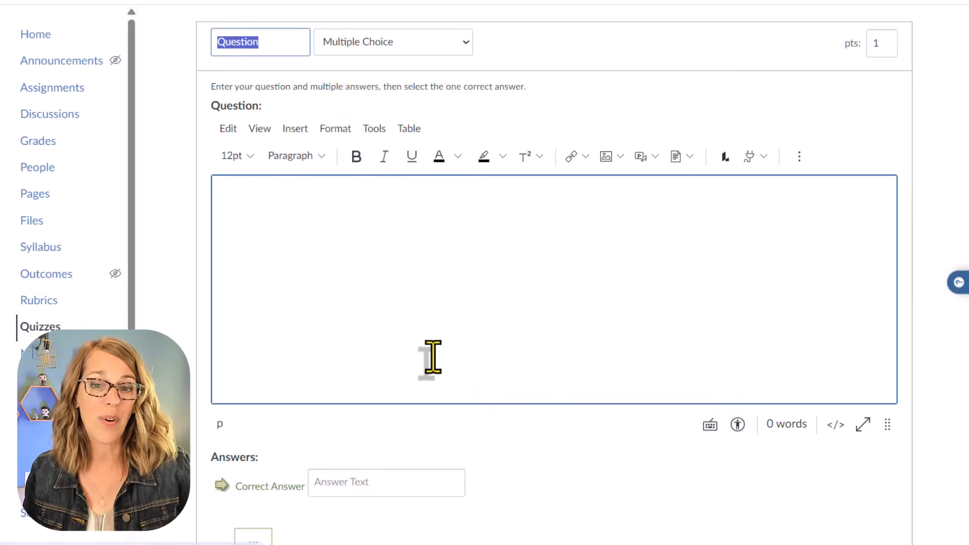
left_click(467, 44)
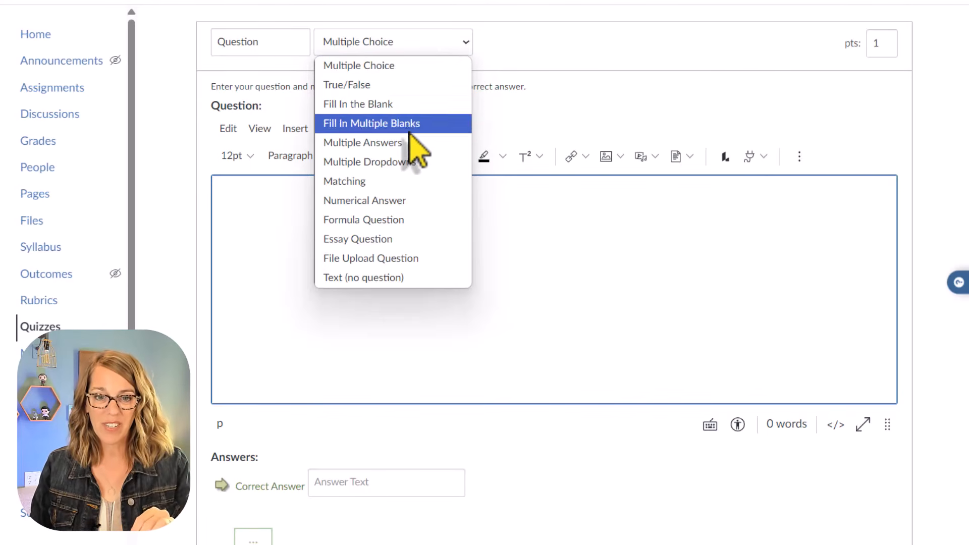
left_click(394, 240)
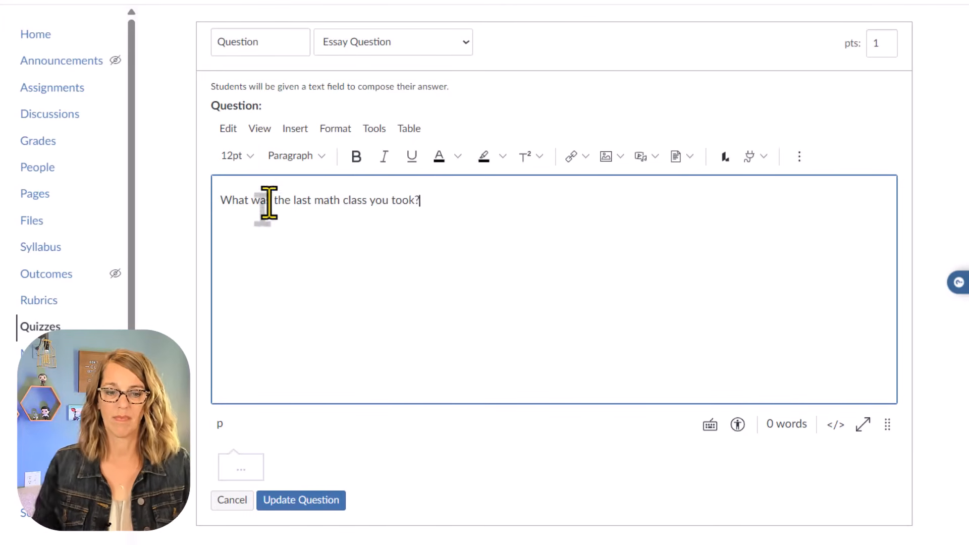
scroll(689, 389, "down", 2)
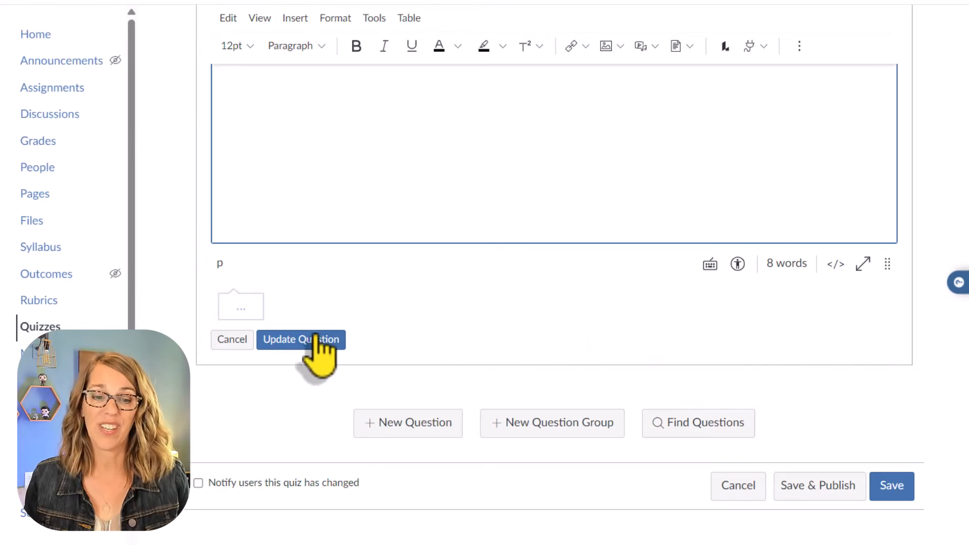
left_click(316, 339)
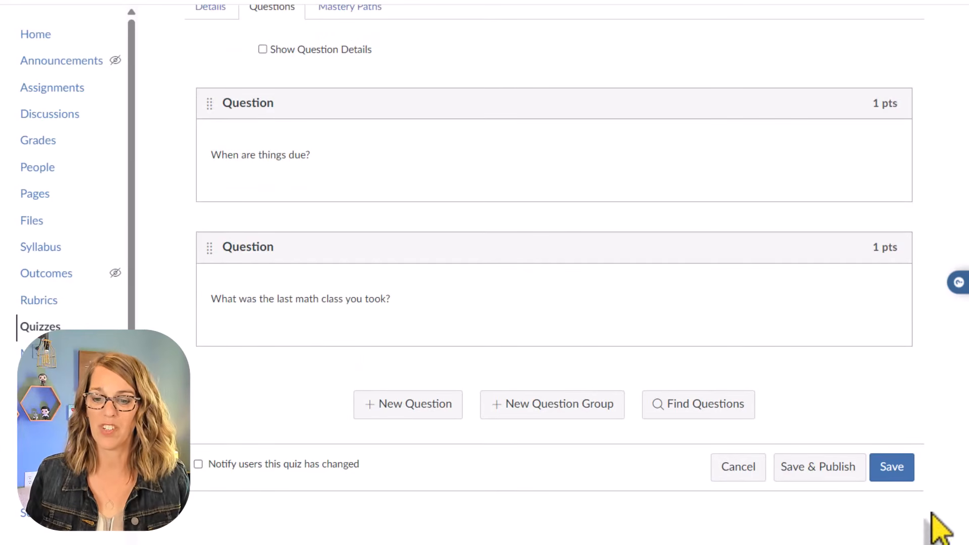
left_click(889, 465)
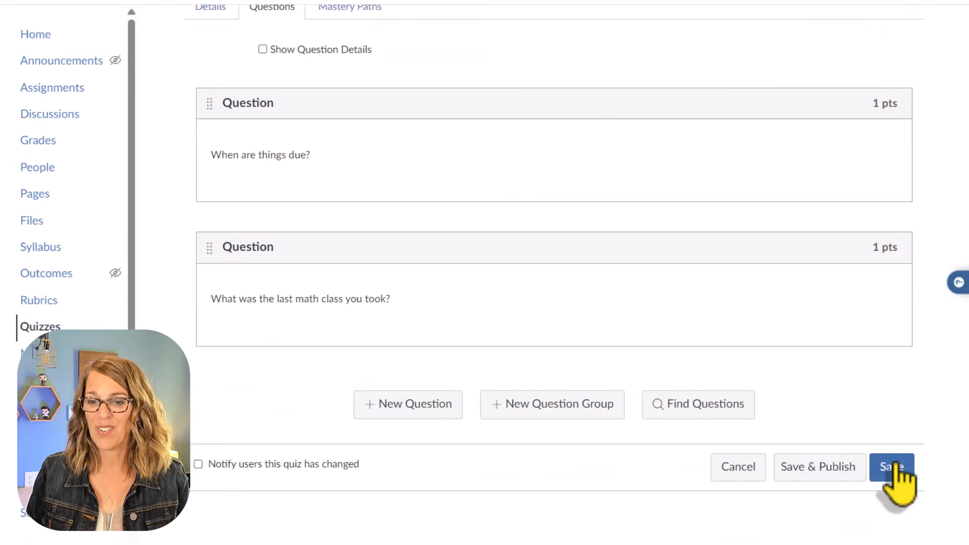
left_click(892, 467)
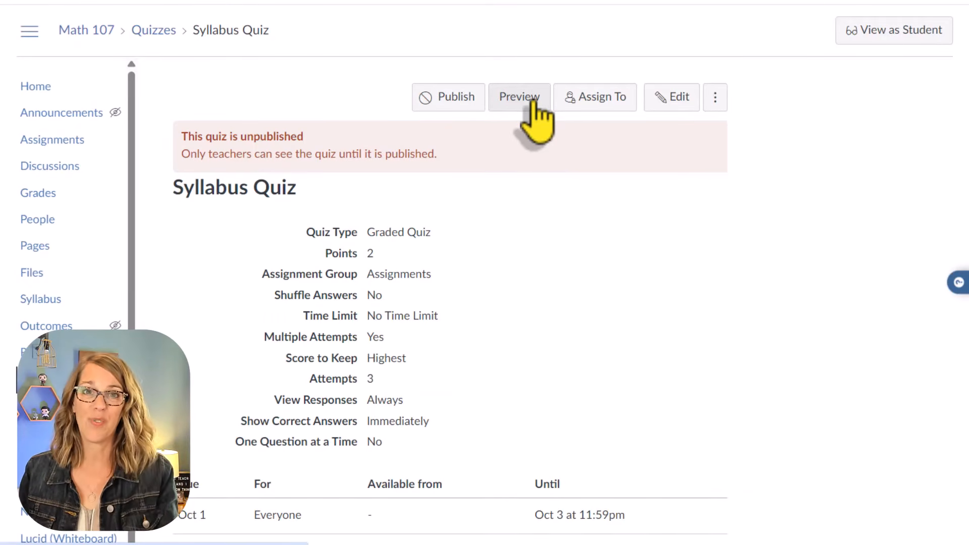
- Preview the Syllabus Quiz and look over both questions as students would see them
left_click(534, 104)
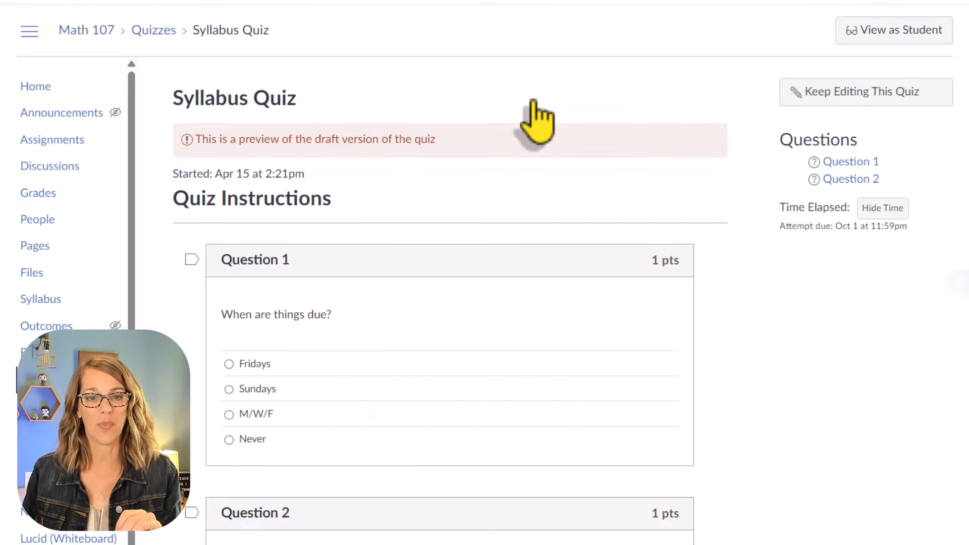
scroll(838, 384, "down", 6)
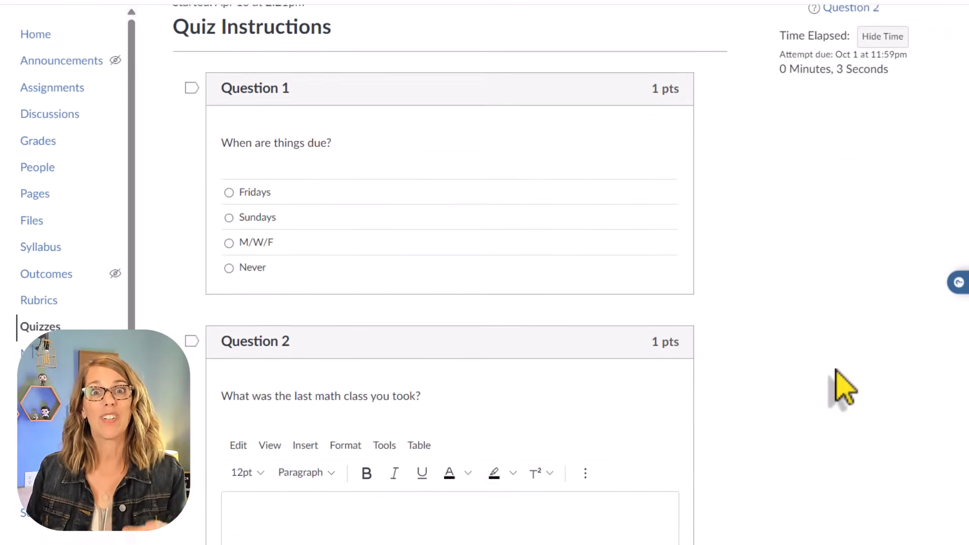
scroll(843, 389, "up", 6)
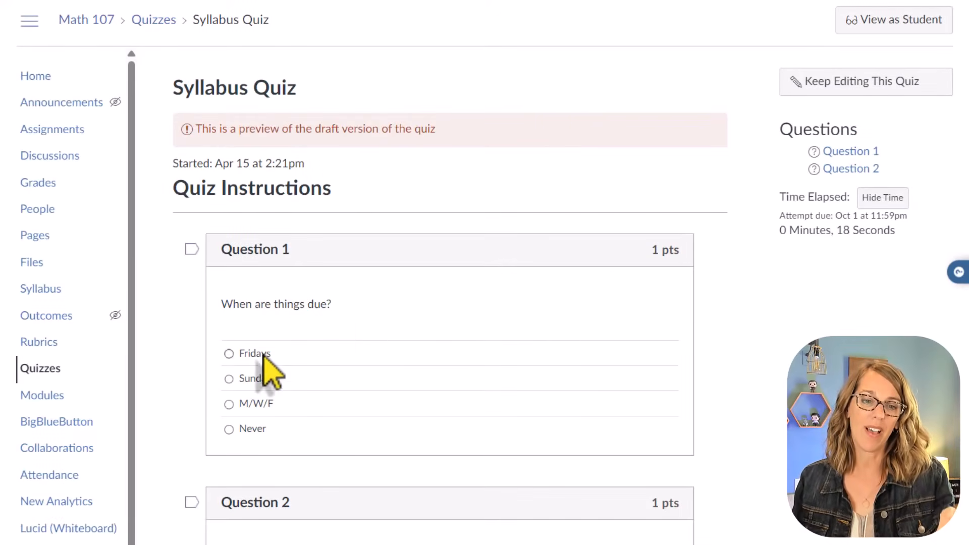
- Open the course settings and set the course time zone to Pacific Time (US & Canada)
scroll(71, 398, "down", 1)
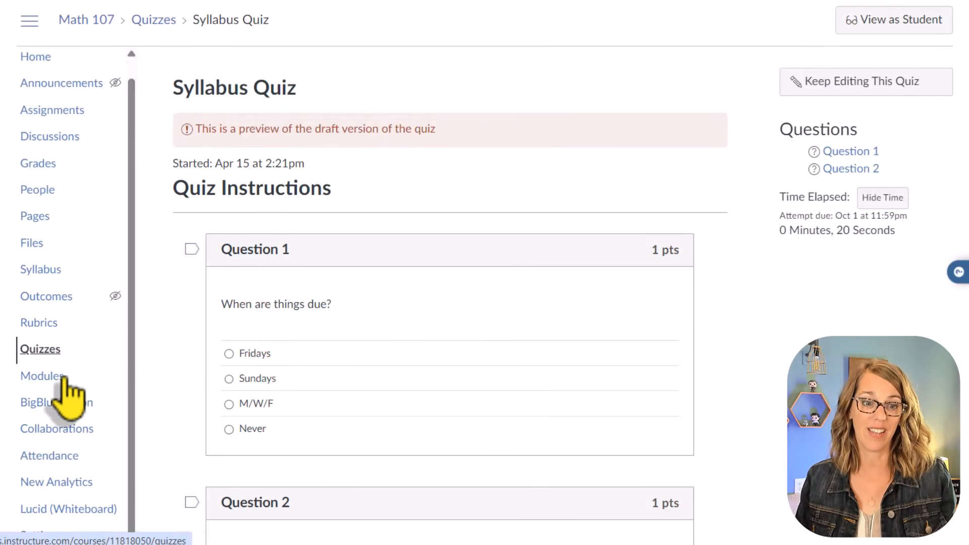
left_click(48, 537)
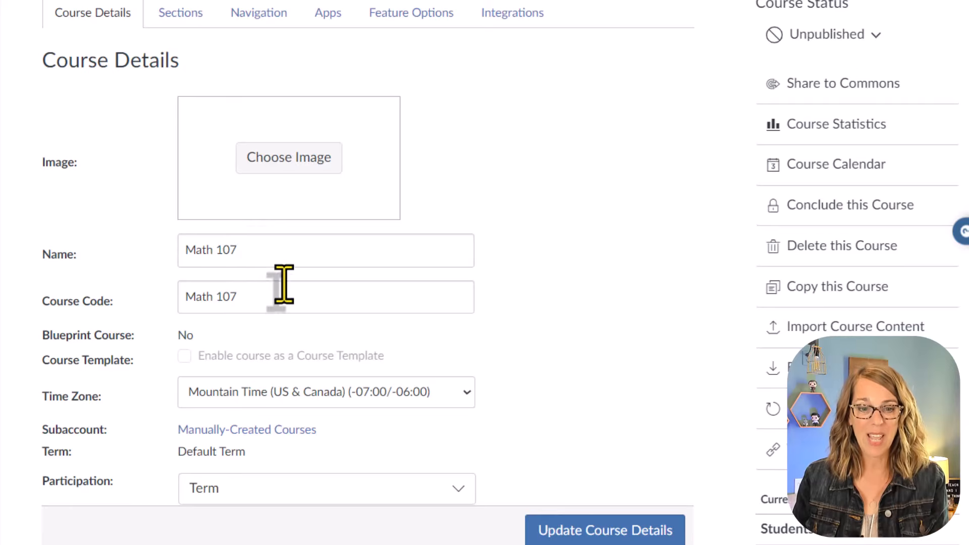
scroll(281, 283, "down", 6)
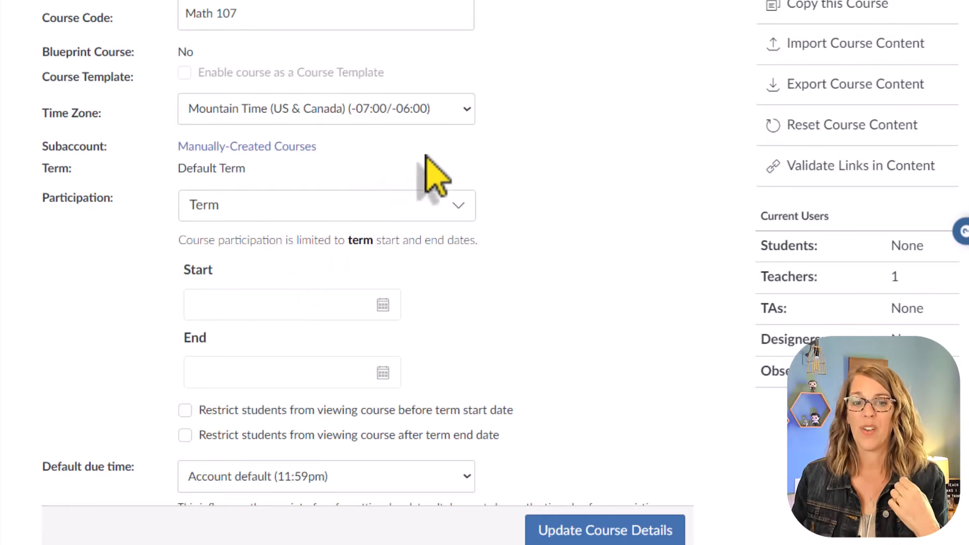
left_click(461, 114)
left_click(336, 183)
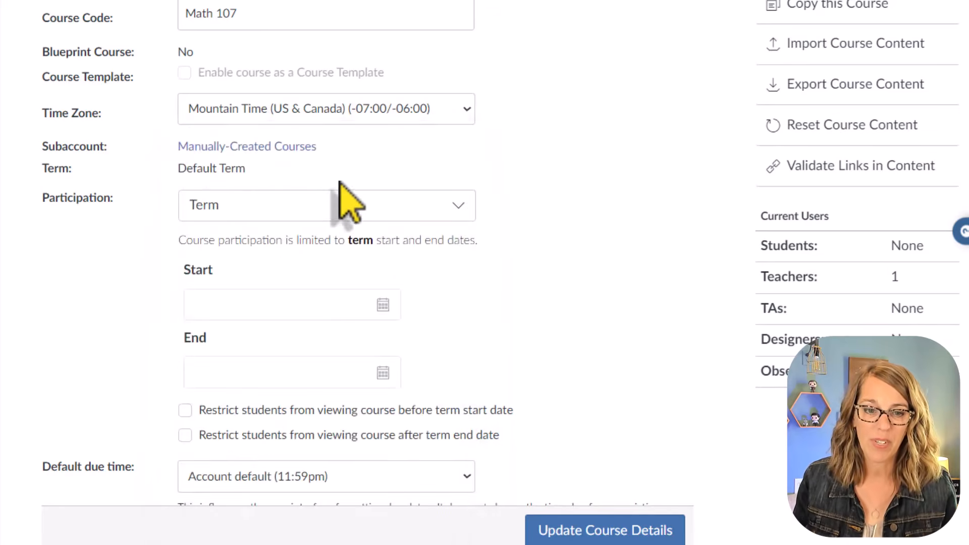
- Look over the participation dates and the available default due times in the course details
scroll(560, 181, "down", 2)
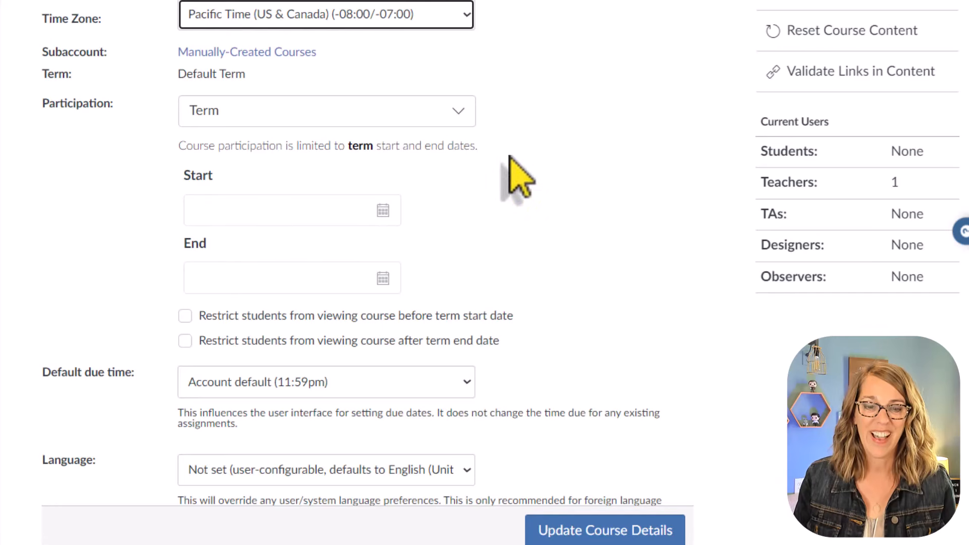
scroll(519, 176, "down", 2)
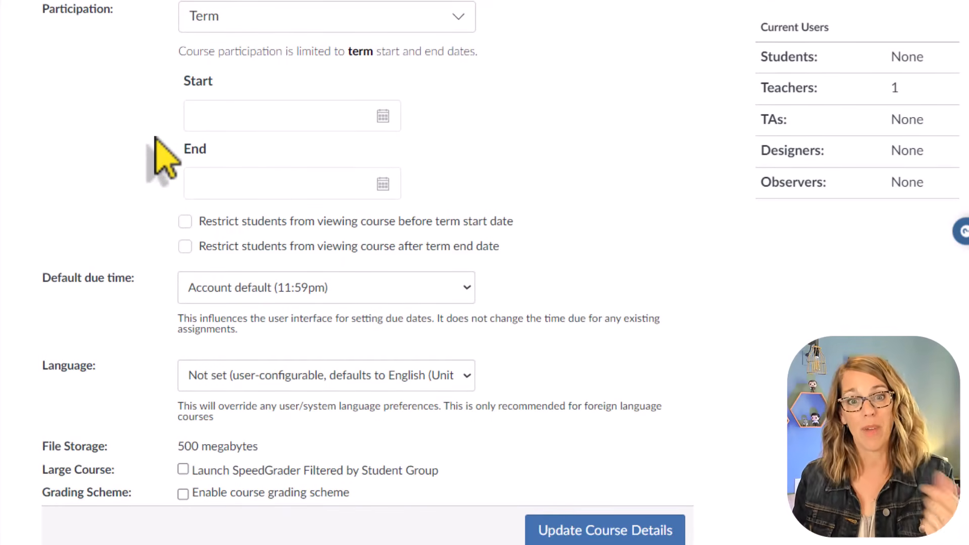
scroll(474, 174, "down", 4)
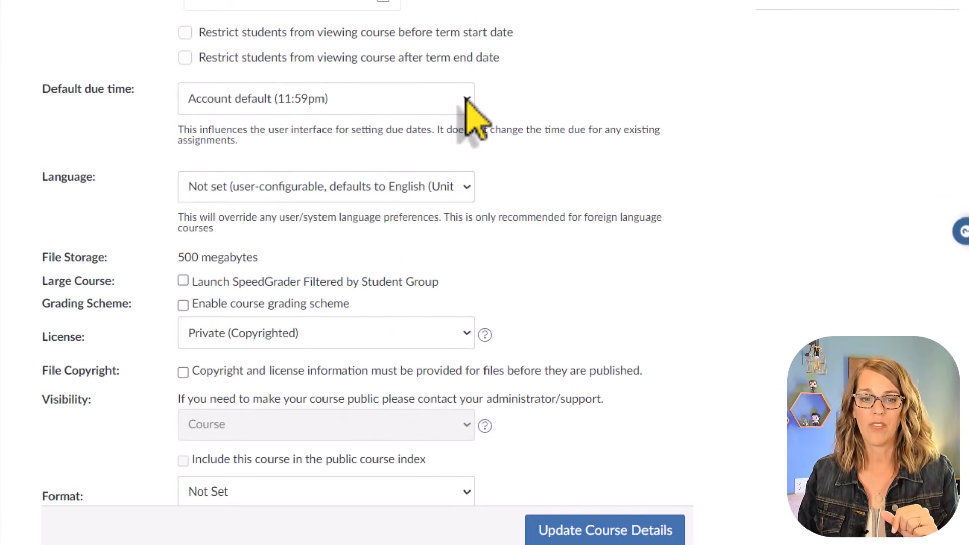
left_click(466, 100)
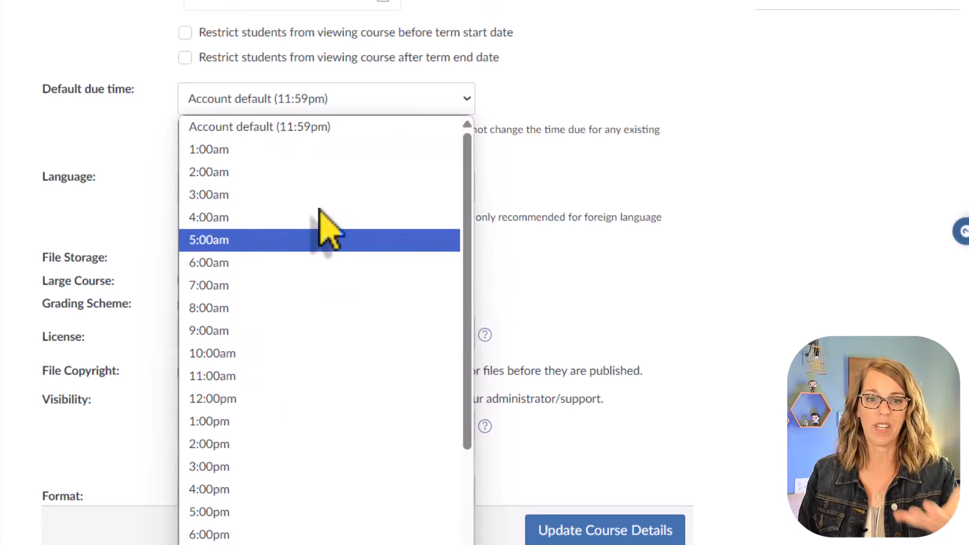
left_click(460, 108)
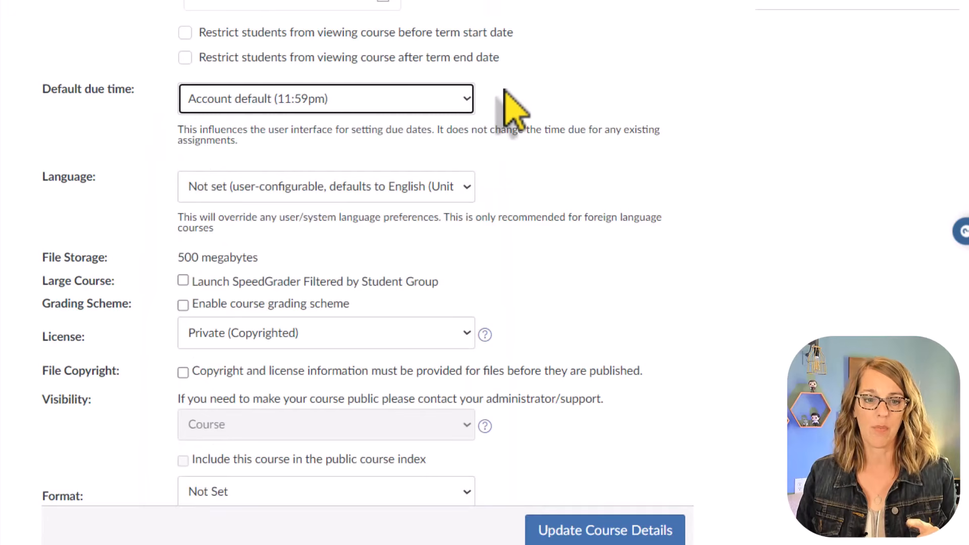
- Stop students from creating discussion topics and organizing their own groups, disable comments on announcements, and update the course details
scroll(509, 103, "down", 2)
scroll(505, 91, "down", 2)
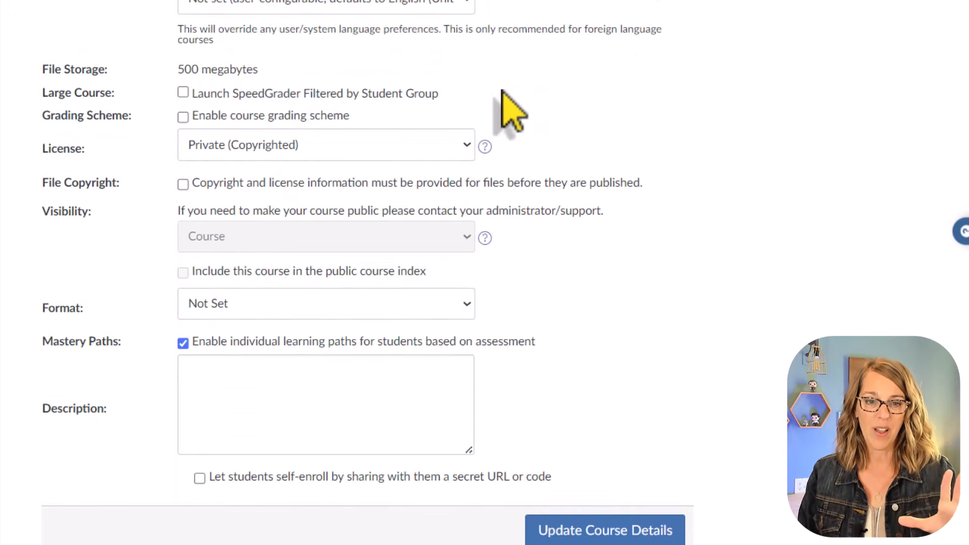
scroll(502, 92, "down", 6)
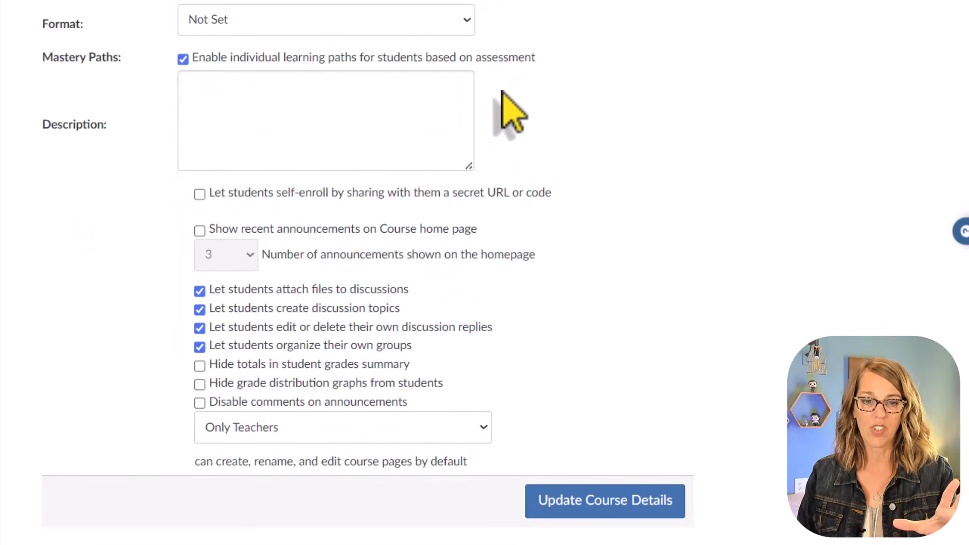
scroll(501, 94, "down", 1)
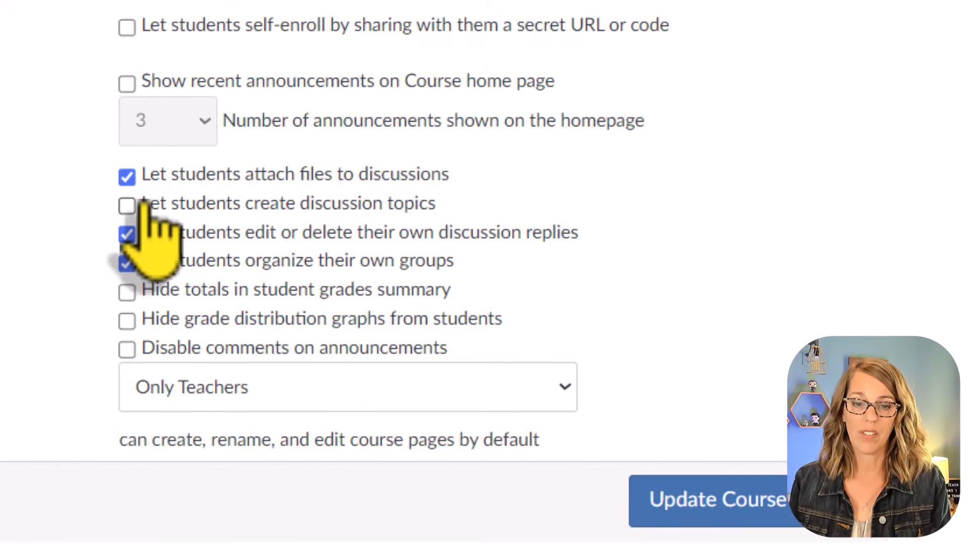
left_click(127, 263)
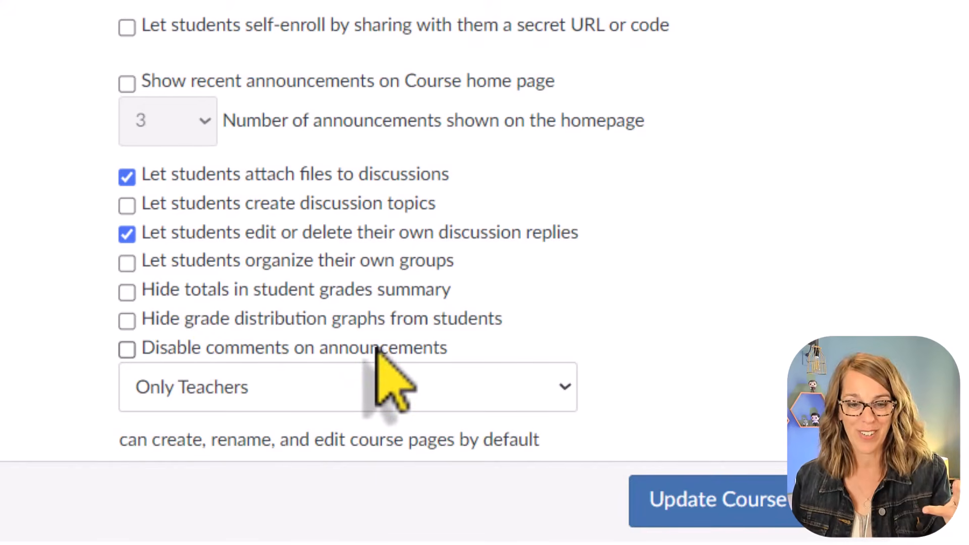
left_click(127, 349)
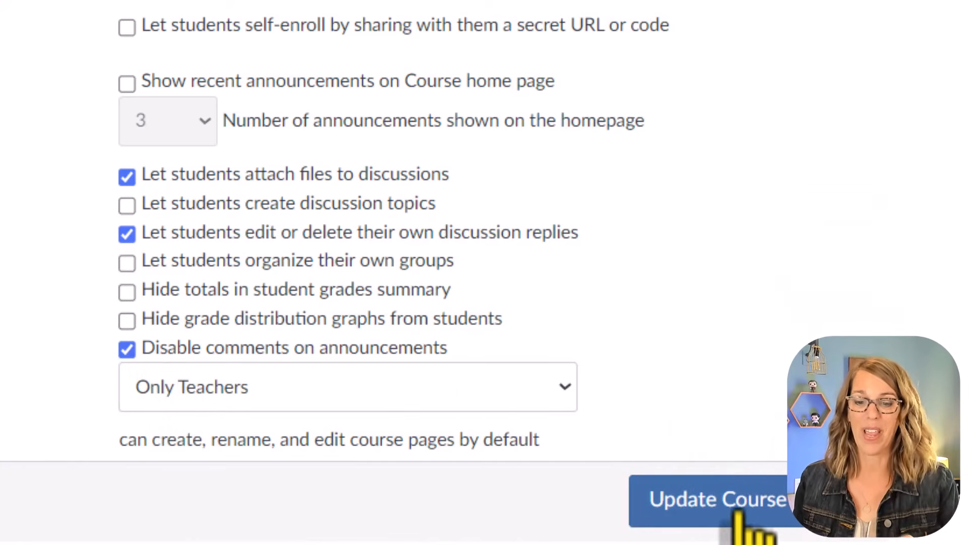
left_click(727, 505)
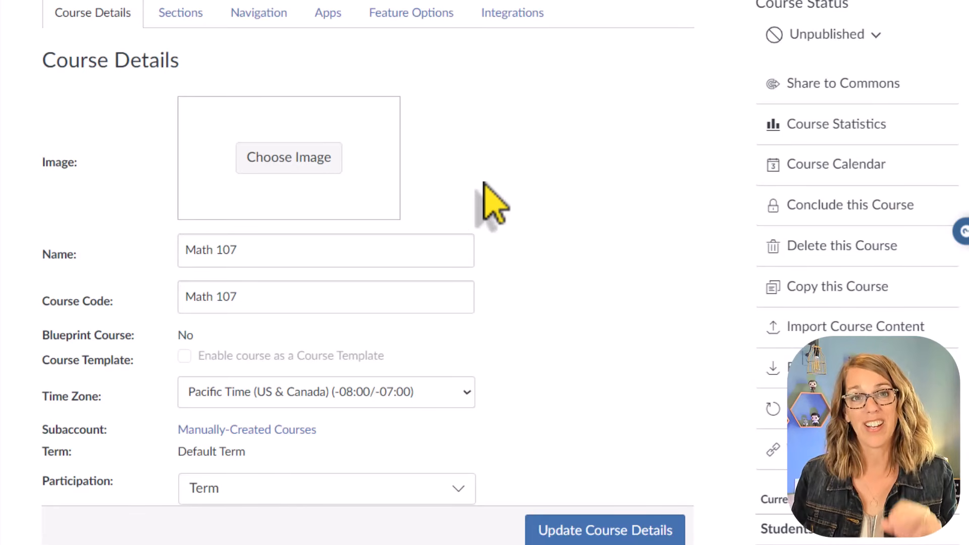
- Open the course navigation settings and hide Lucid (Whiteboard) from students
left_click(263, 21)
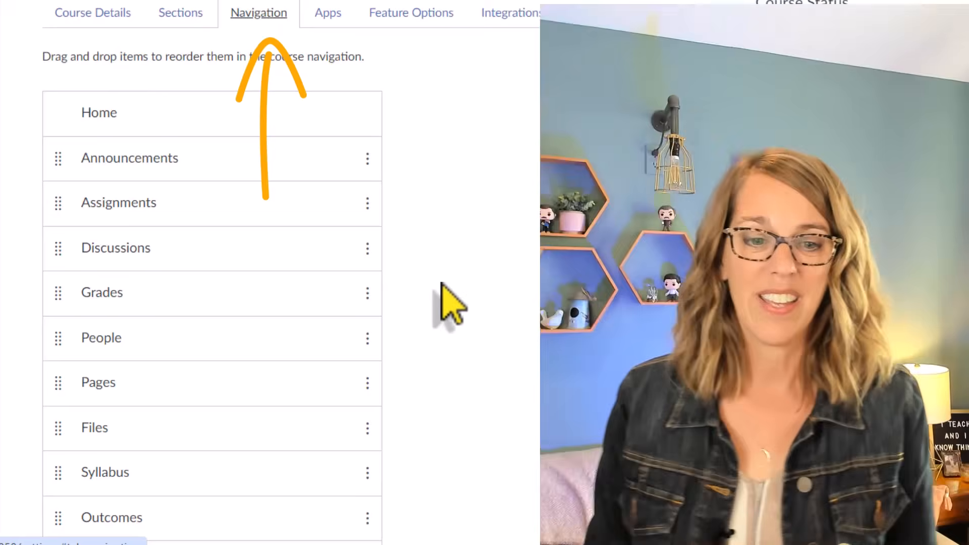
scroll(444, 298, "down", 2)
scroll(443, 285, "down", 8)
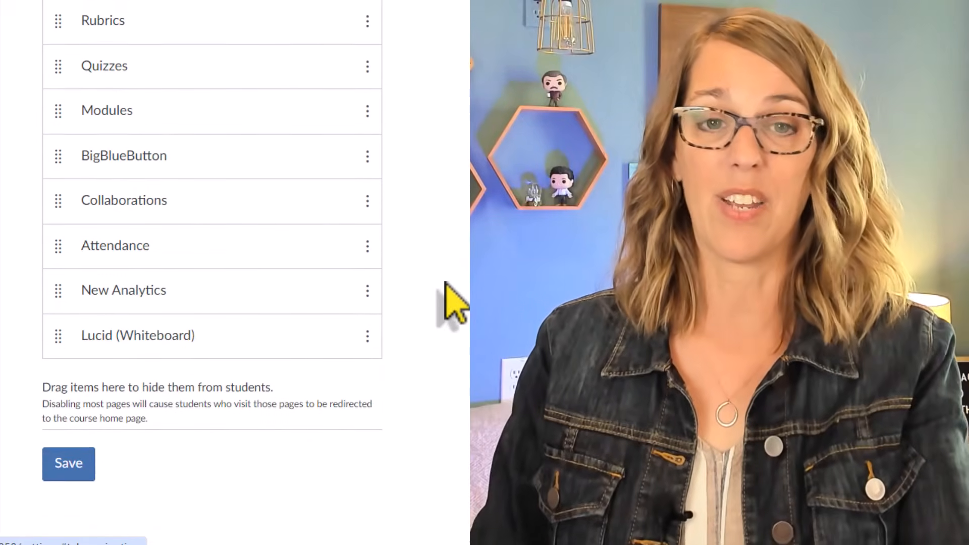
scroll(445, 284, "up", 8)
scroll(445, 284, "down", 8)
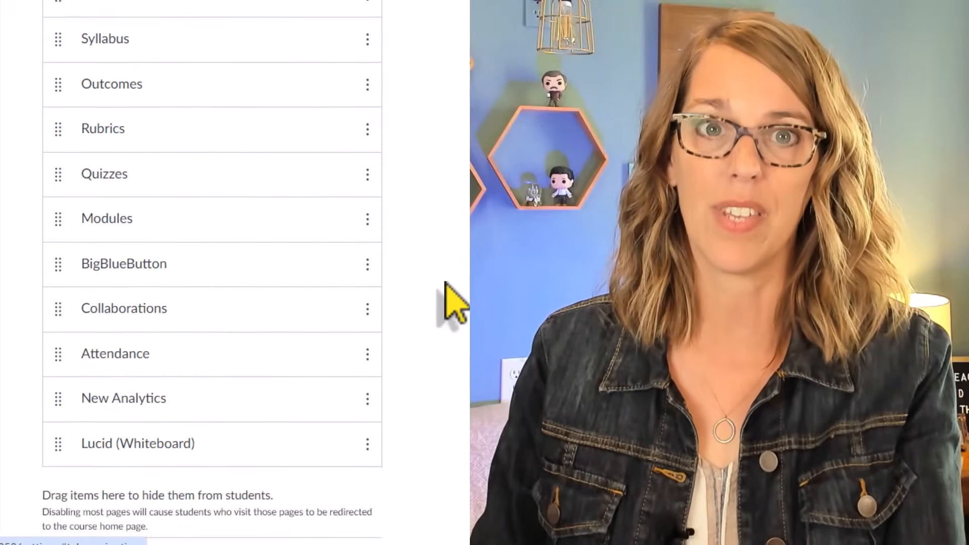
scroll(444, 283, "up", 8)
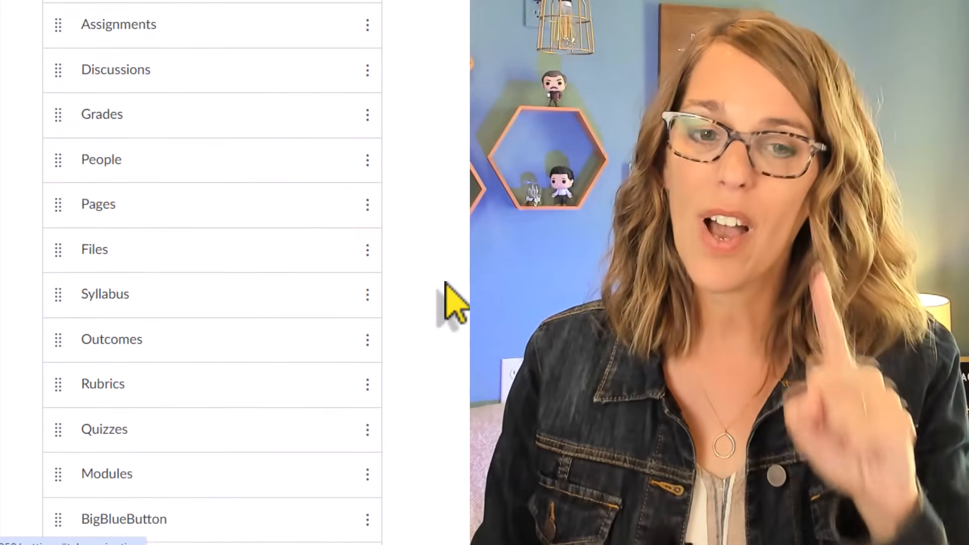
scroll(445, 283, "down", 5)
scroll(449, 288, "down", 3)
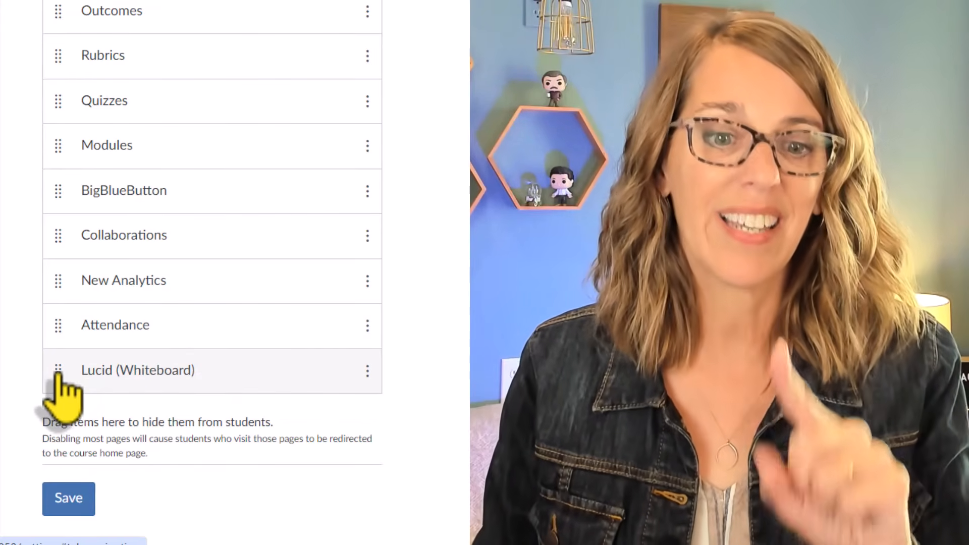
left_click_drag(57, 375, 55, 437)
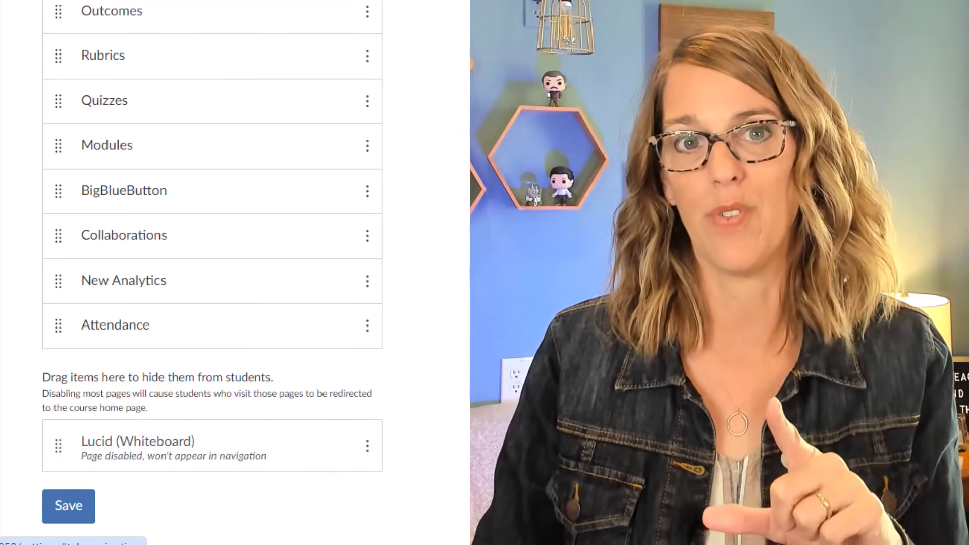
- Disable the Attendance item in the course navigation
scroll(457, 409, "down", 1)
left_click(367, 273)
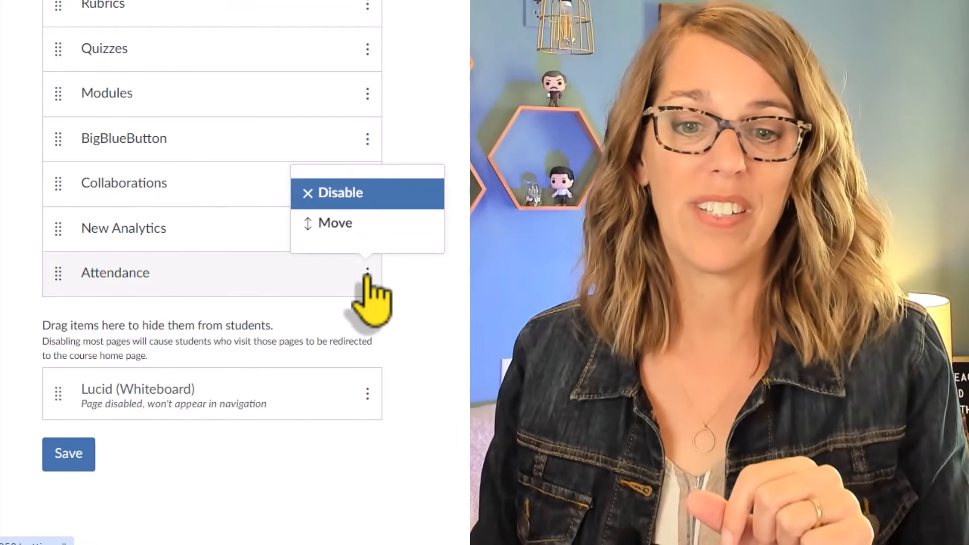
left_click(366, 199)
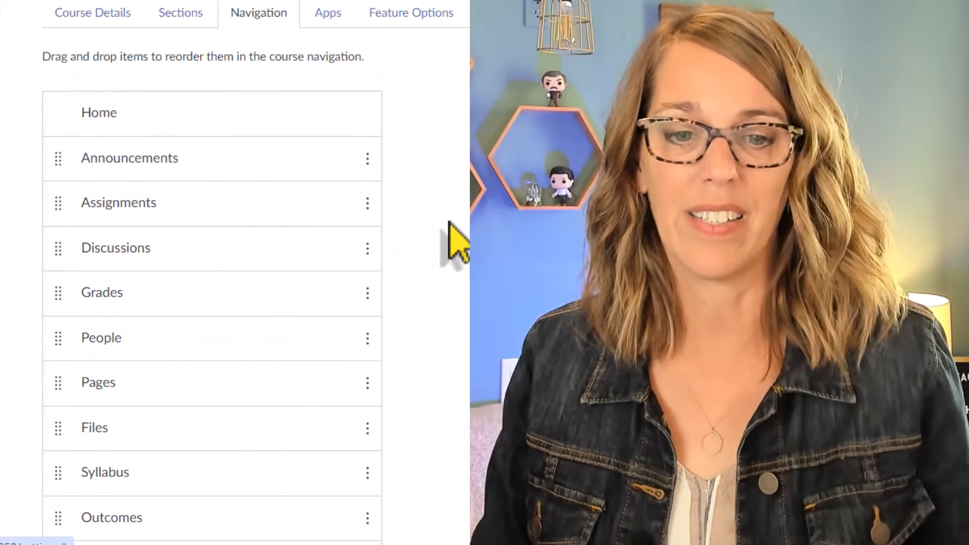
- Hide New Analytics, Collaborations, BigBlueButton, Quizzes, Rubrics, Outcomes, Syllabus, Files, Pages, People, Discussions and Assignments, leaving Home, Announcements, Grades and Modules
scroll(444, 238, "down", 5)
scroll(446, 262, "down", 5)
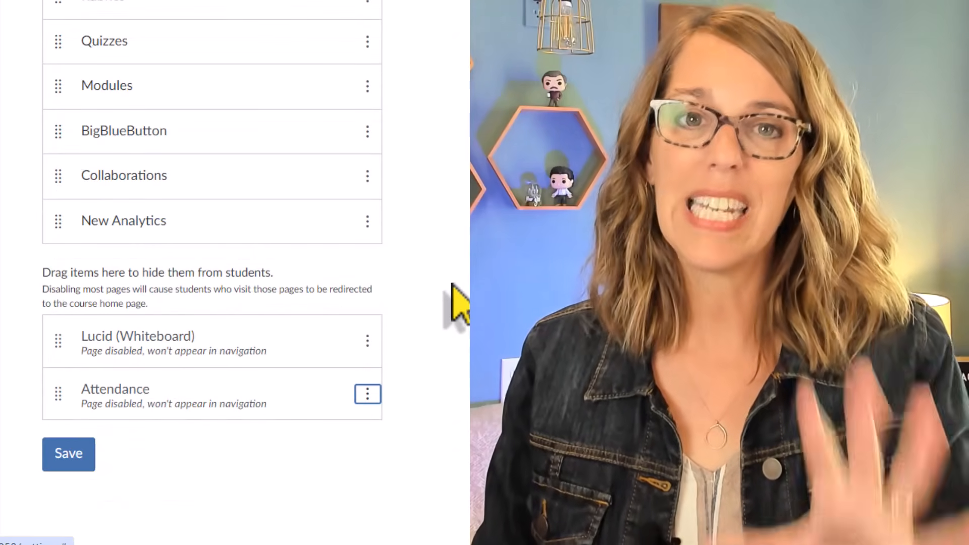
left_click_drag(79, 222, 77, 356)
left_click_drag(72, 233, 74, 323)
left_click_drag(71, 189, 69, 272)
left_click_drag(60, 104, 62, 217)
left_click_drag(55, 51, 65, 159)
left_click_drag(57, 12, 68, 190)
scroll(143, 70, "up", 3)
left_click_drag(65, 48, 66, 144)
left_click_drag(66, 17, 75, 268)
scroll(81, 144, "up", 3)
left_click_drag(76, 58, 71, 217)
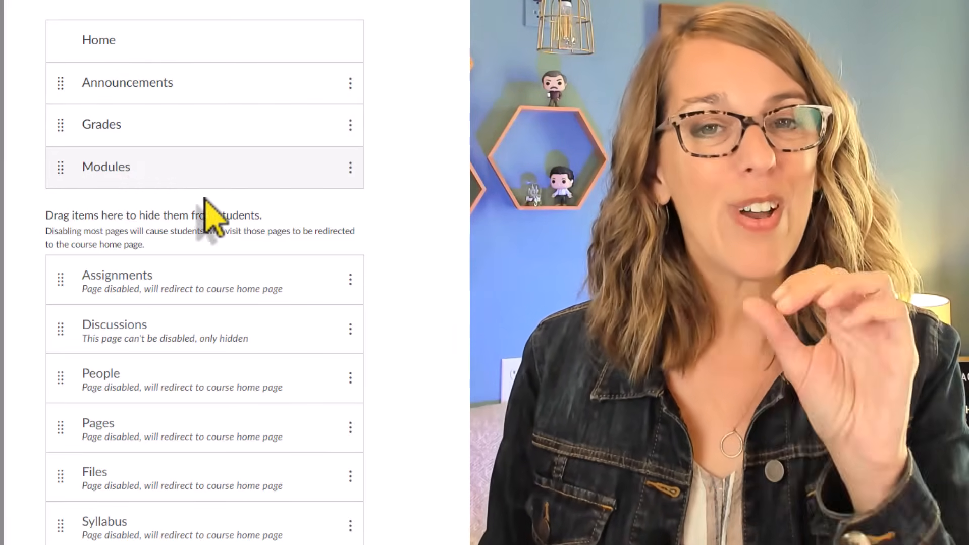
- Check the lists of shown and hidden navigation items and save the course navigation
scroll(455, 231, "down", 4)
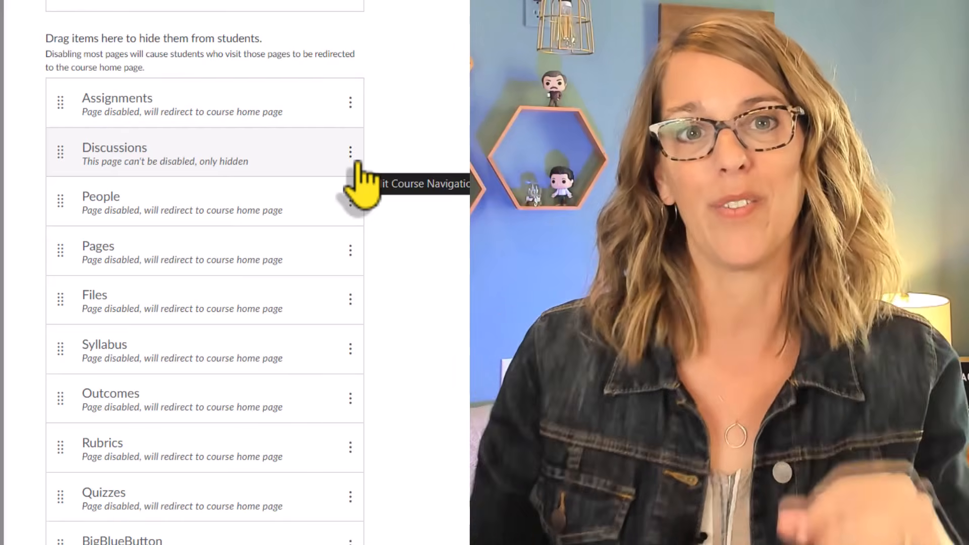
scroll(205, 273, "up", 5)
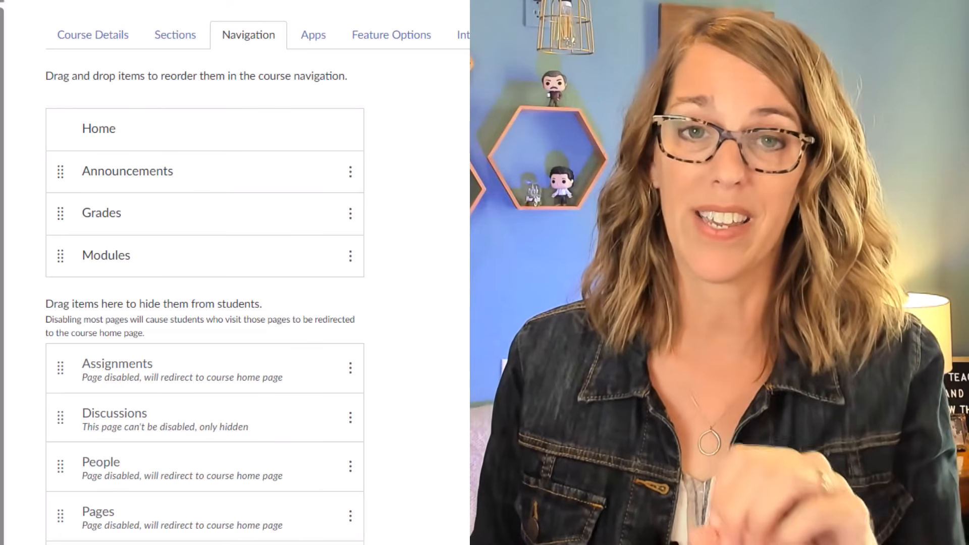
scroll(204, 273, "down", 10)
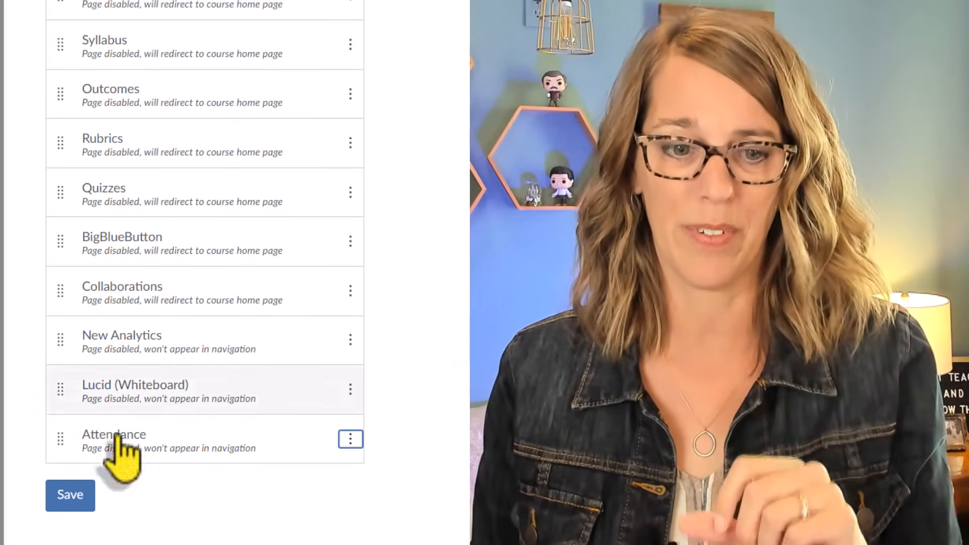
left_click(76, 500)
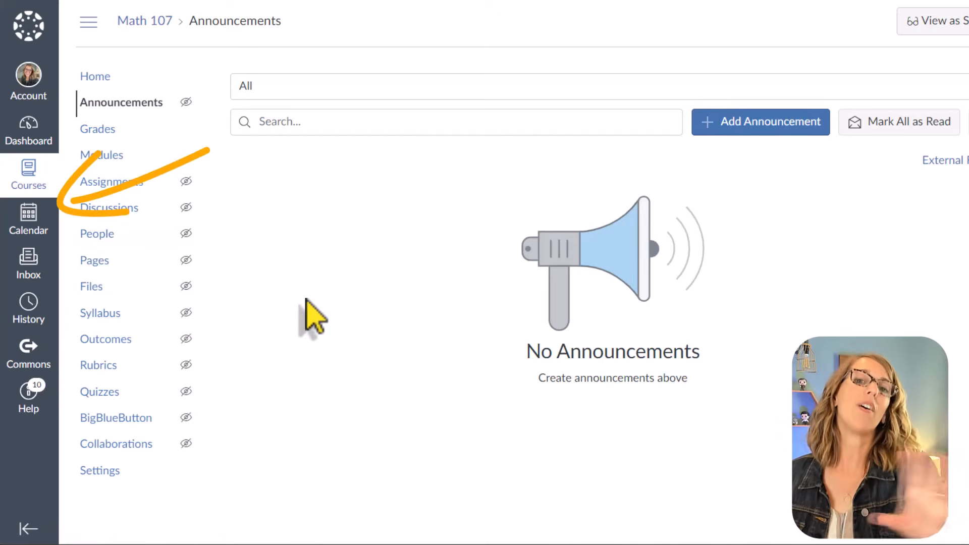
- Open the calendar and advance to September 2025 to view the due dates of the Math 107 items
left_click(38, 230)
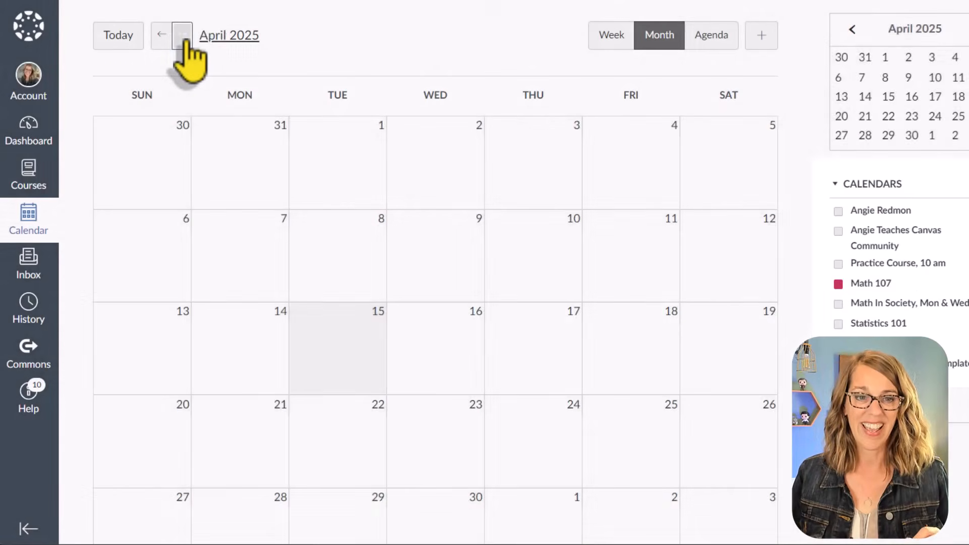
left_click(184, 37)
left_click(184, 38)
left_click(184, 37)
left_click(183, 38)
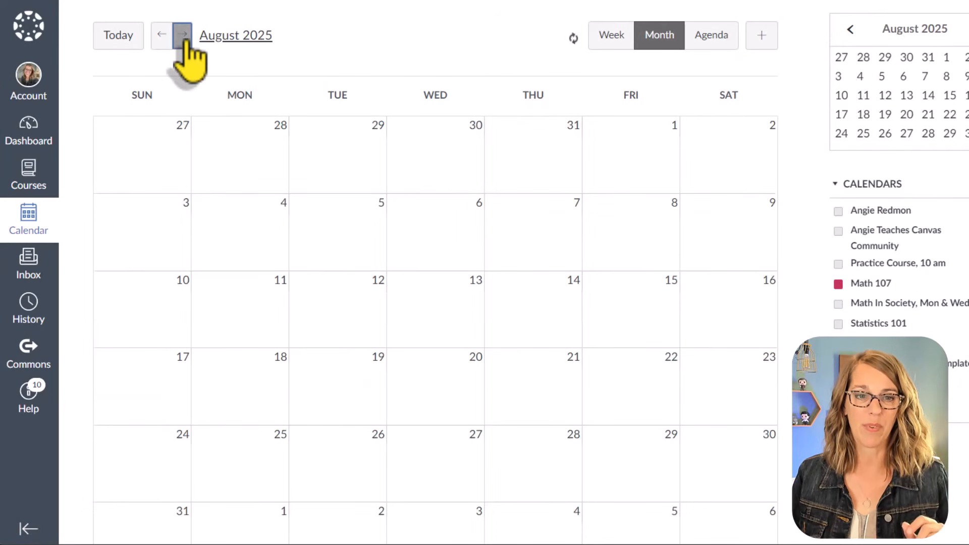
left_click(184, 37)
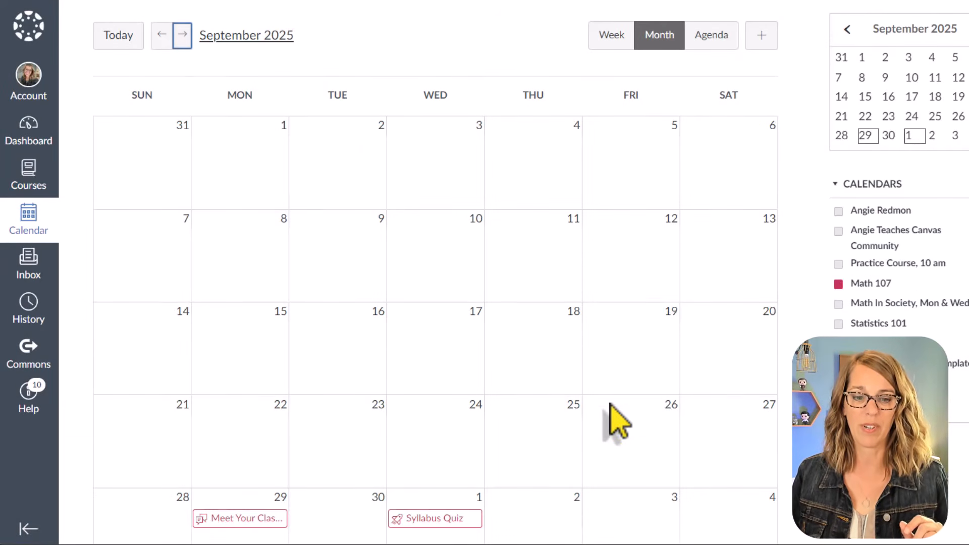
scroll(616, 422, "down", 2)
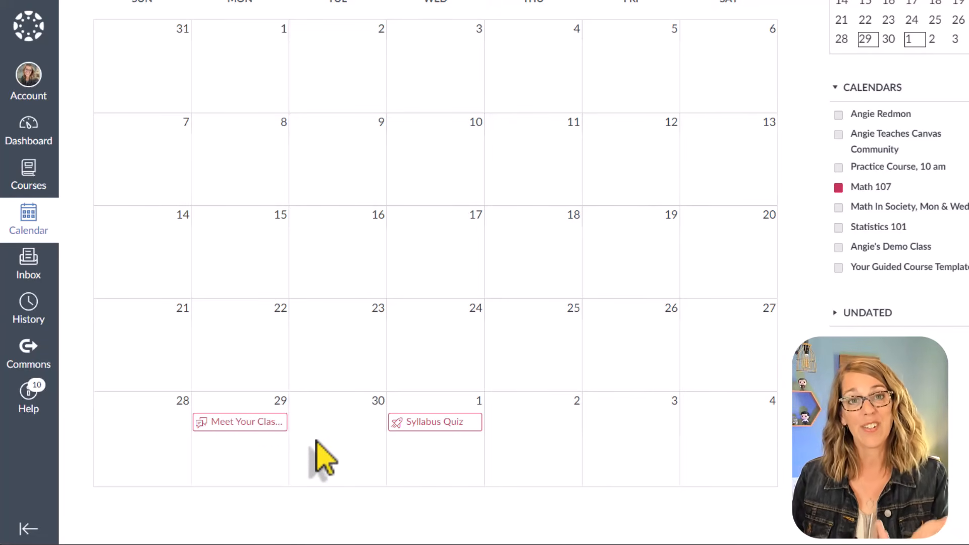
- Add the event "Classes Start Today" on September 29, 2025 to the Math 107 calendar
left_click(251, 458)
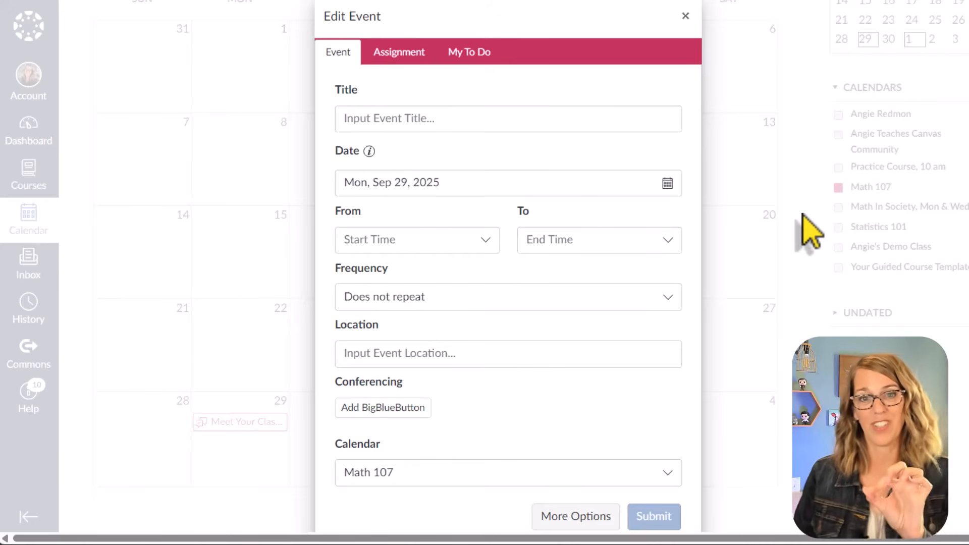
left_click(378, 120)
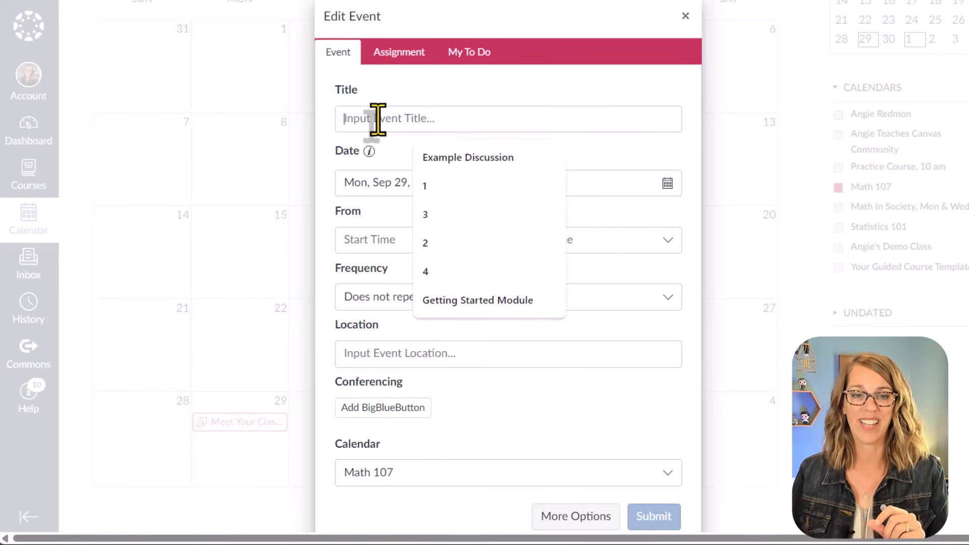
type("Classes Start Today")
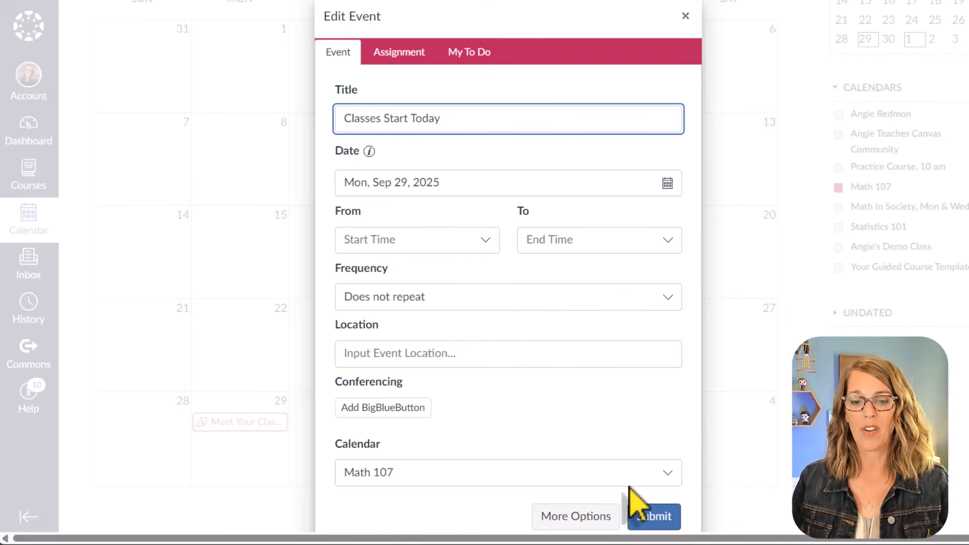
left_click(653, 517)
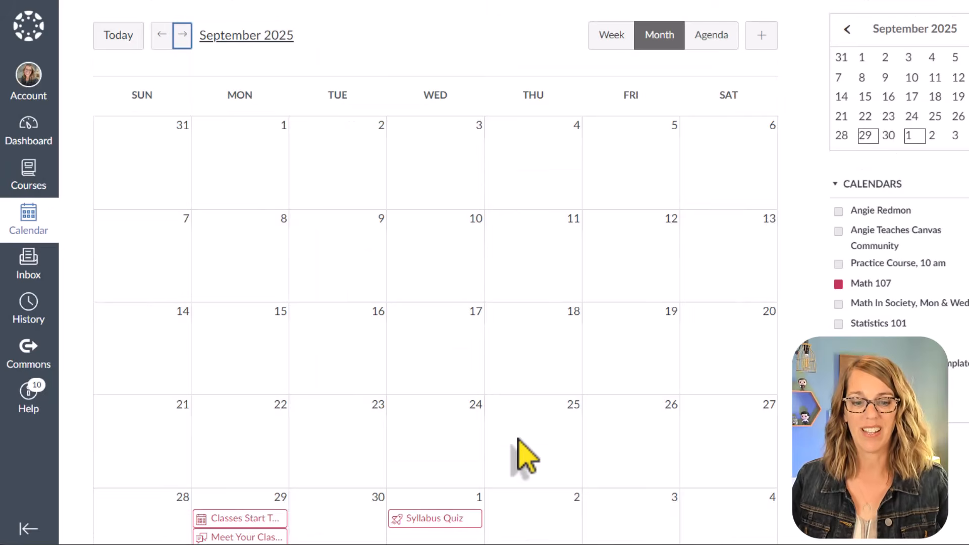
- Try rescheduling on the calendar by moving the Syllabus Quiz to October 3 and the September 29 items to October 1
scroll(520, 455, "down", 2)
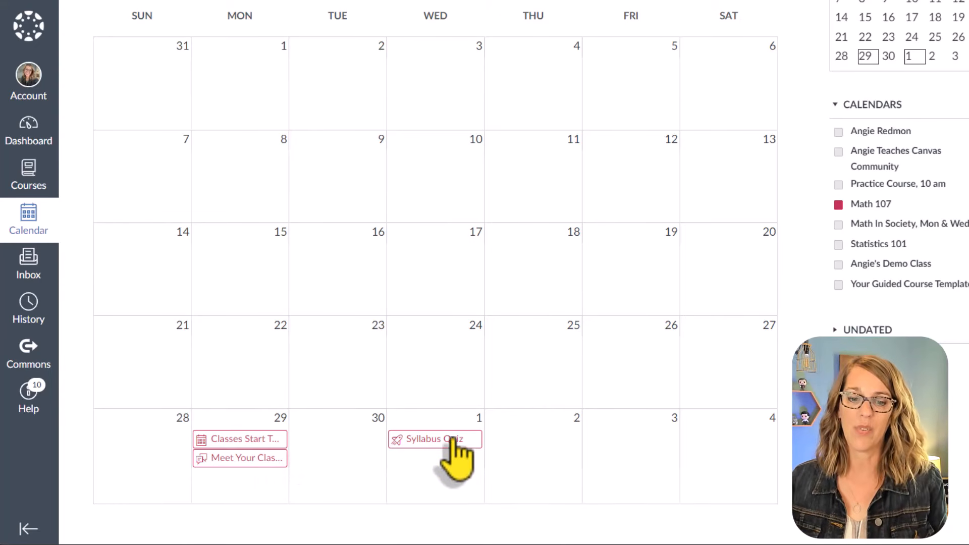
left_click_drag(452, 440, 656, 450)
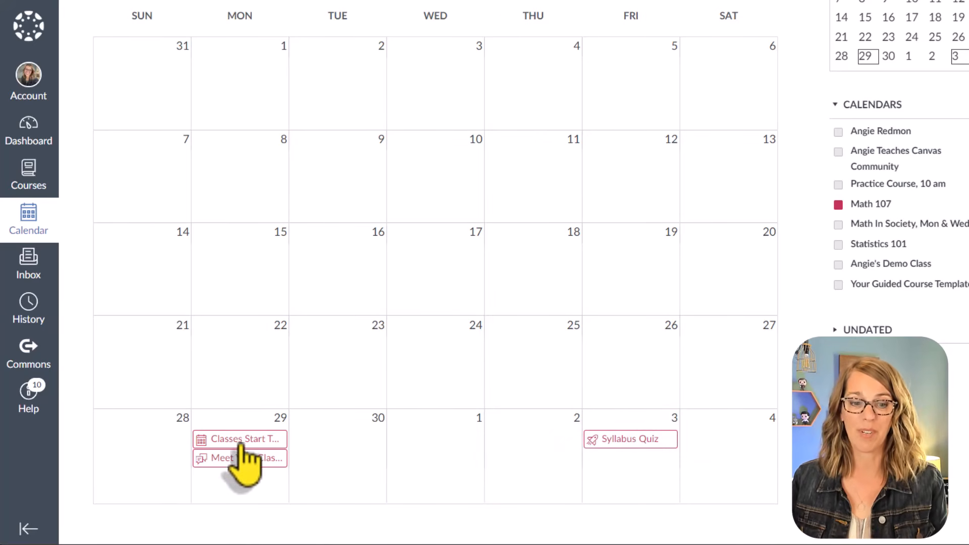
left_click_drag(242, 465, 437, 449)
left_click_drag(250, 449, 447, 466)
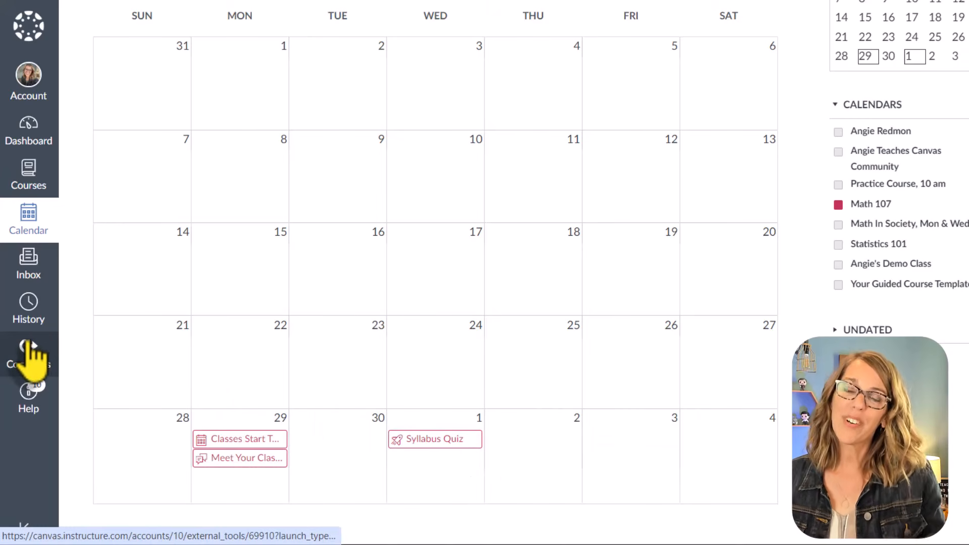
- Open the Inbox to view the course conversations
left_click(35, 273)
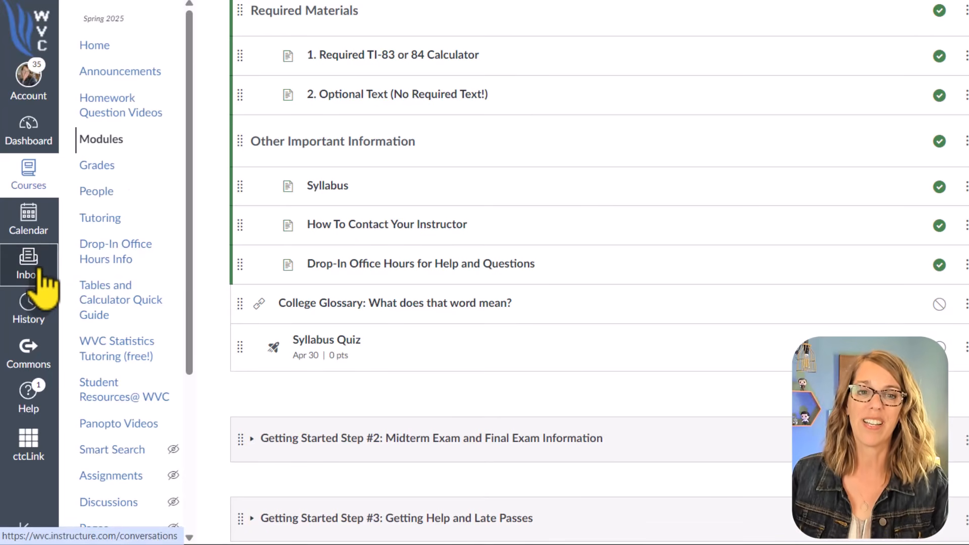
left_click(45, 287)
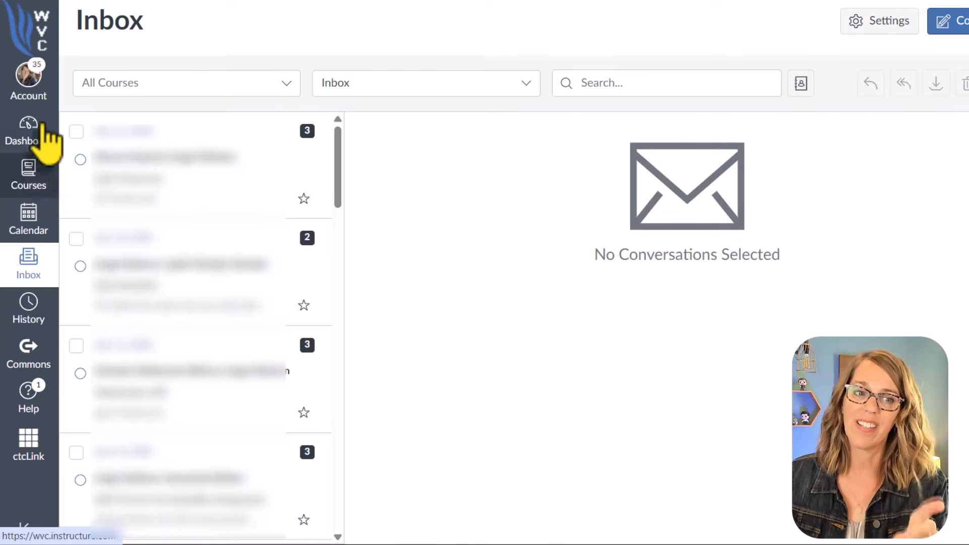
- Open the account's profile settings for editing
left_click(32, 90)
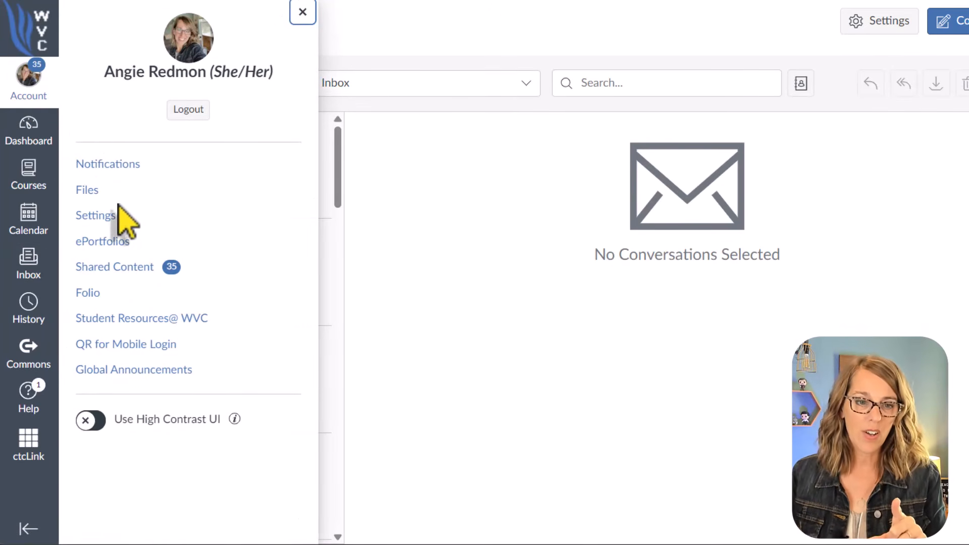
left_click(110, 218)
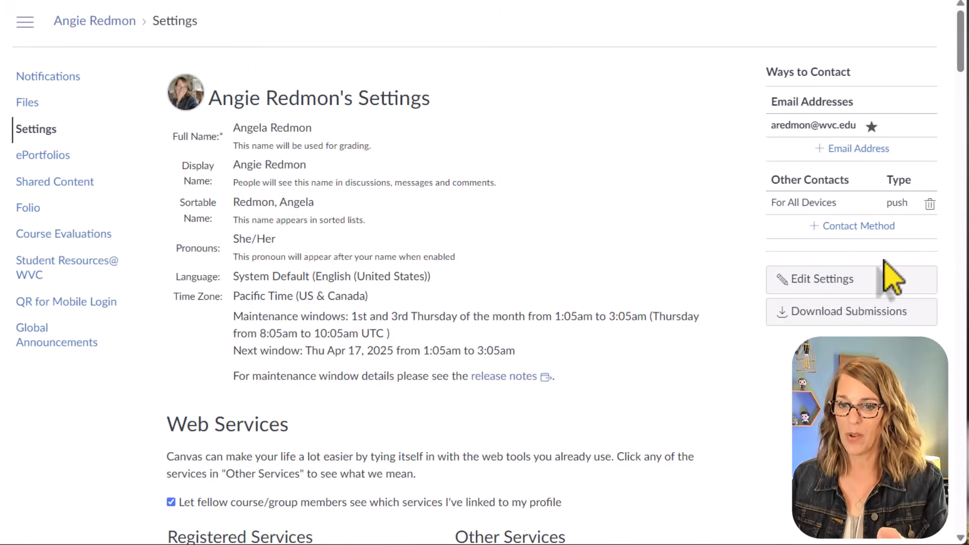
left_click(854, 285)
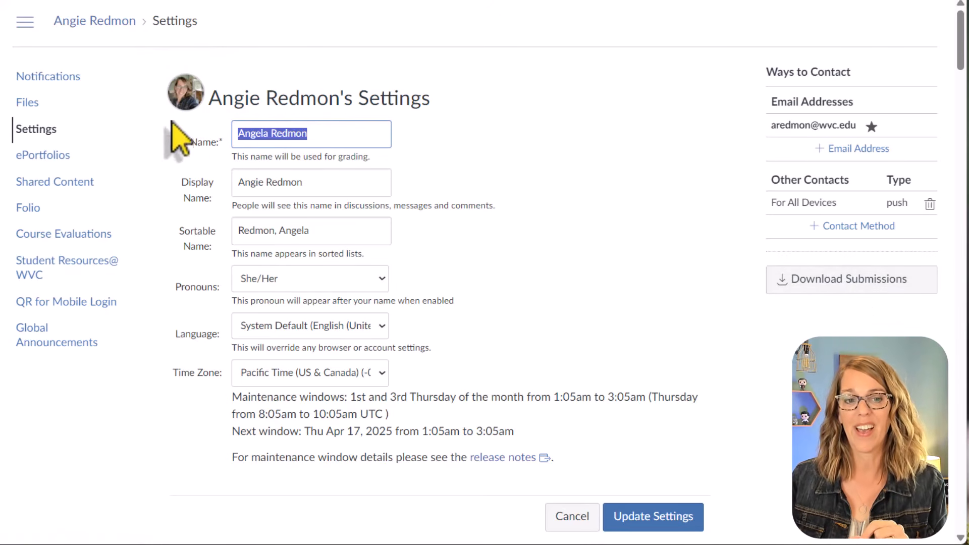
- Open the profile picture upload, browse the image files, and cancel without choosing a picture
left_click(195, 103)
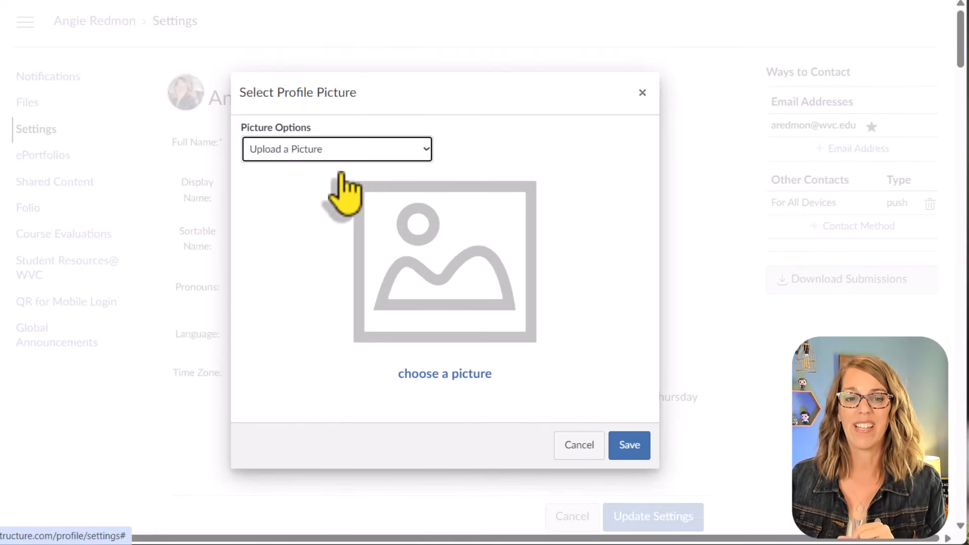
left_click(461, 376)
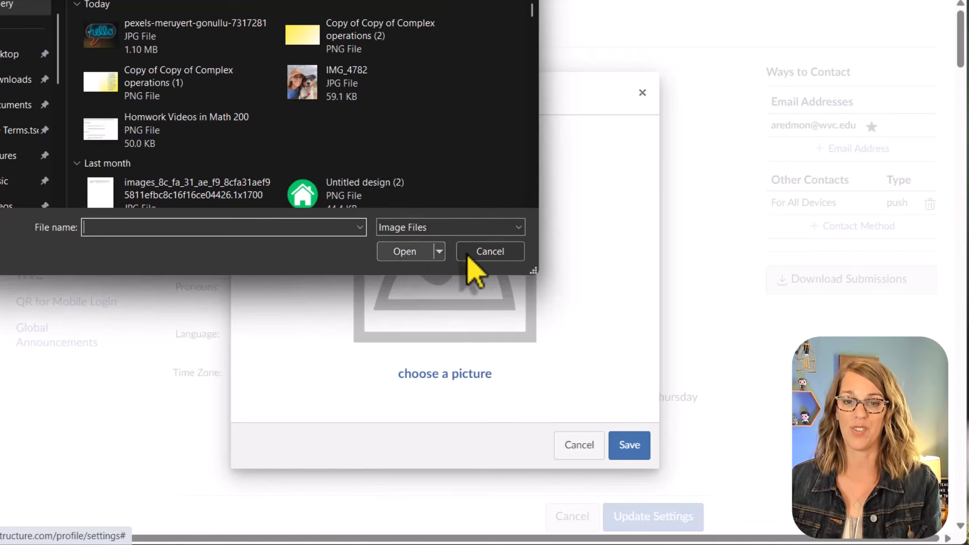
left_click(492, 253)
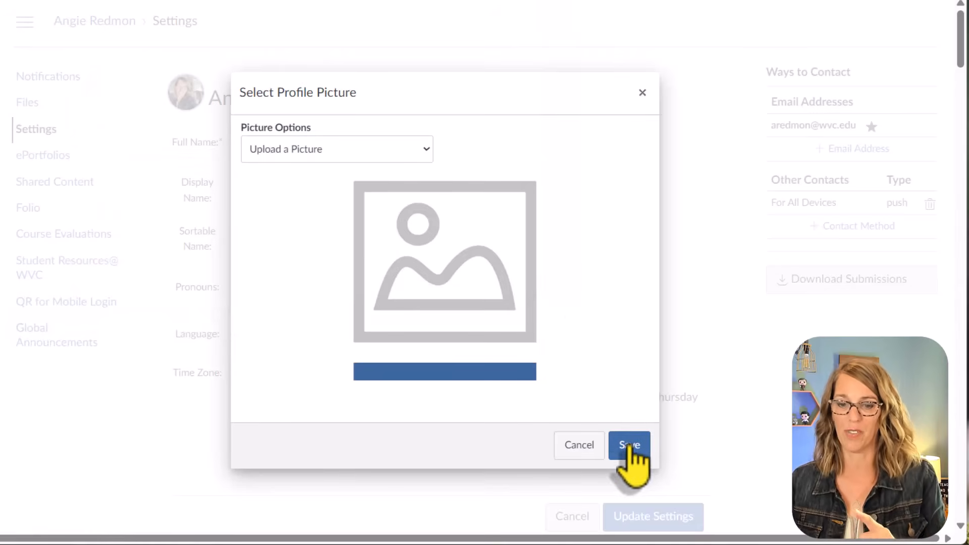
left_click(581, 445)
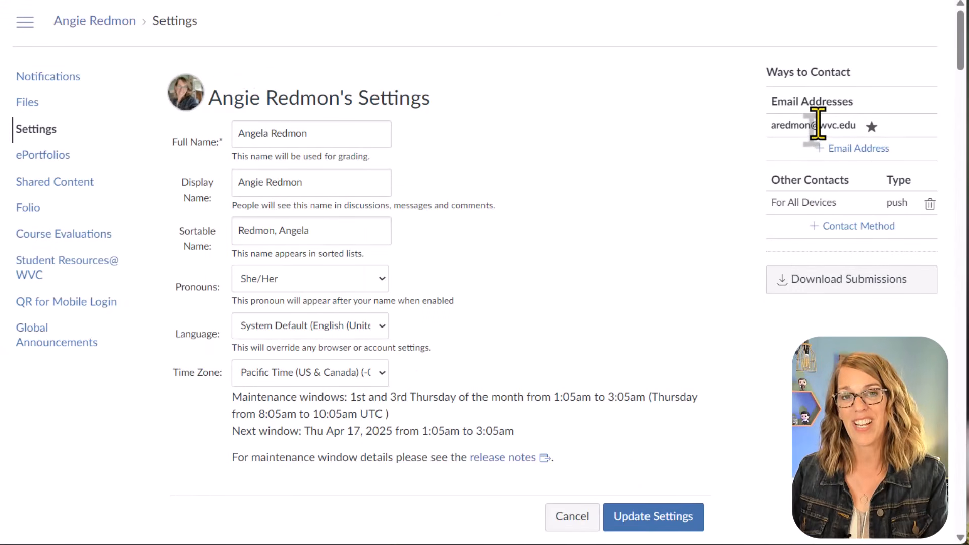
- Review the profile settings page and save the account settings
scroll(669, 293, "down", 5)
scroll(677, 439, "up", 5)
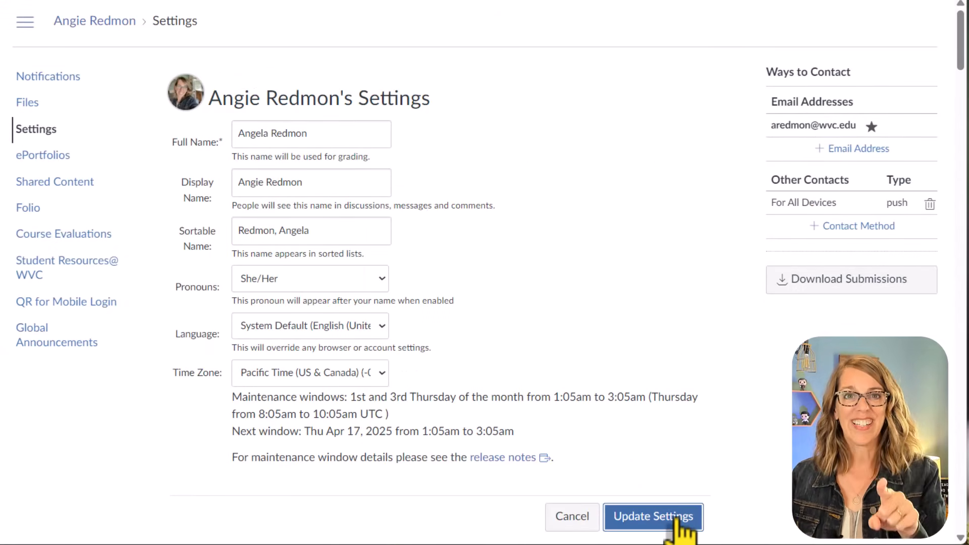
left_click(677, 513)
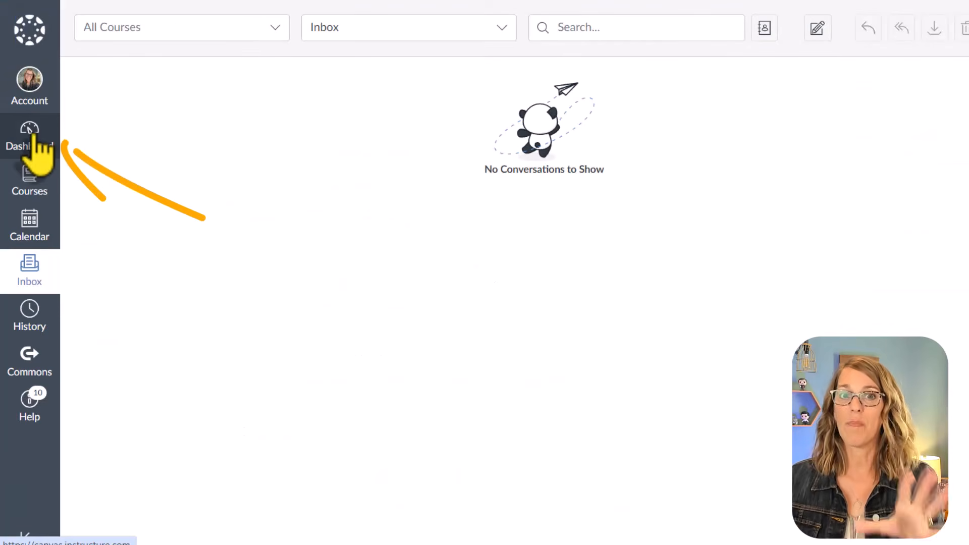
- Open the Math 107 course from the dashboard and publish the Week 1 module with all its items
left_click(35, 134)
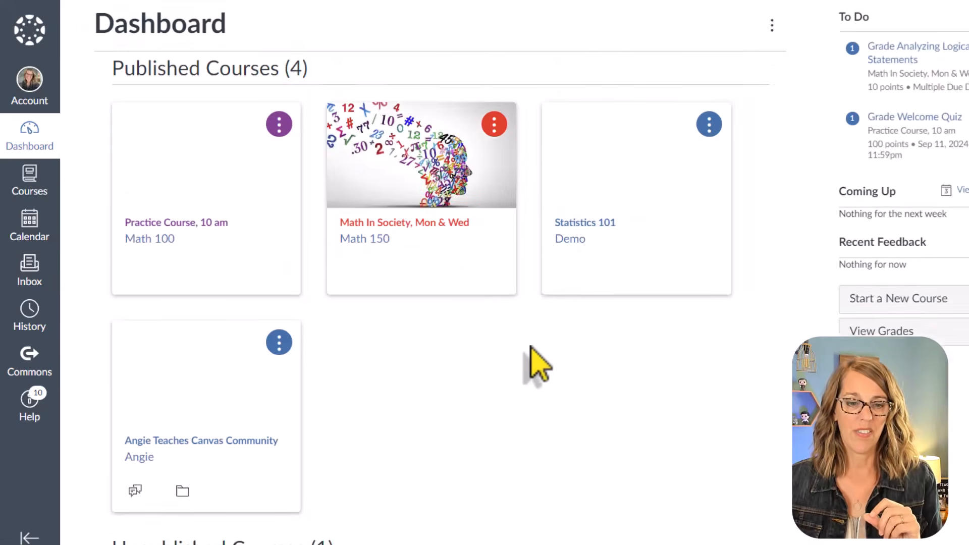
scroll(530, 348, "down", 6)
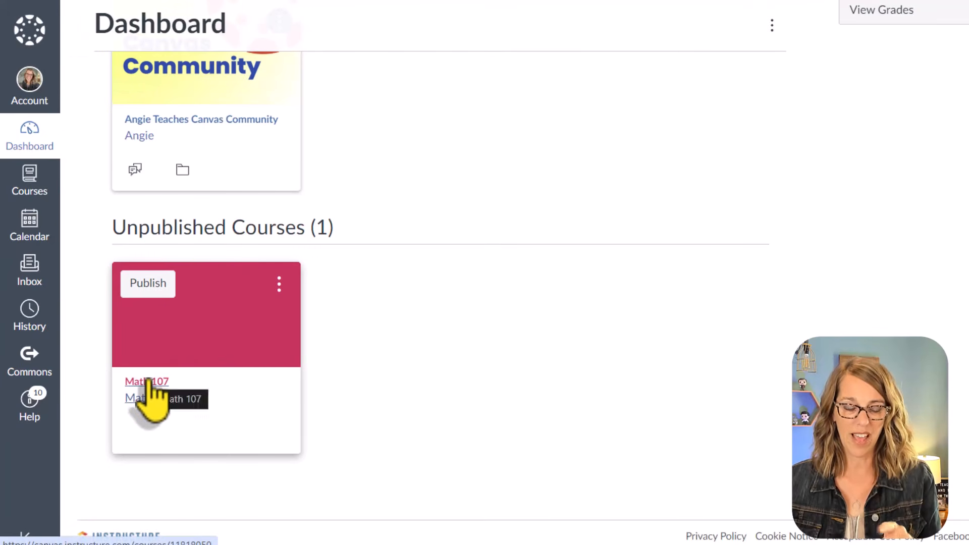
left_click(149, 382)
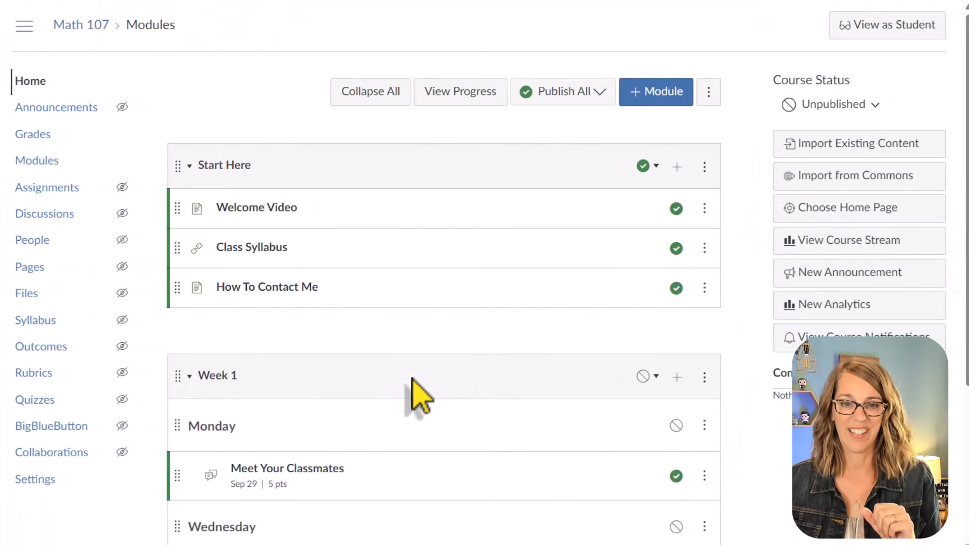
scroll(610, 287, "down", 3)
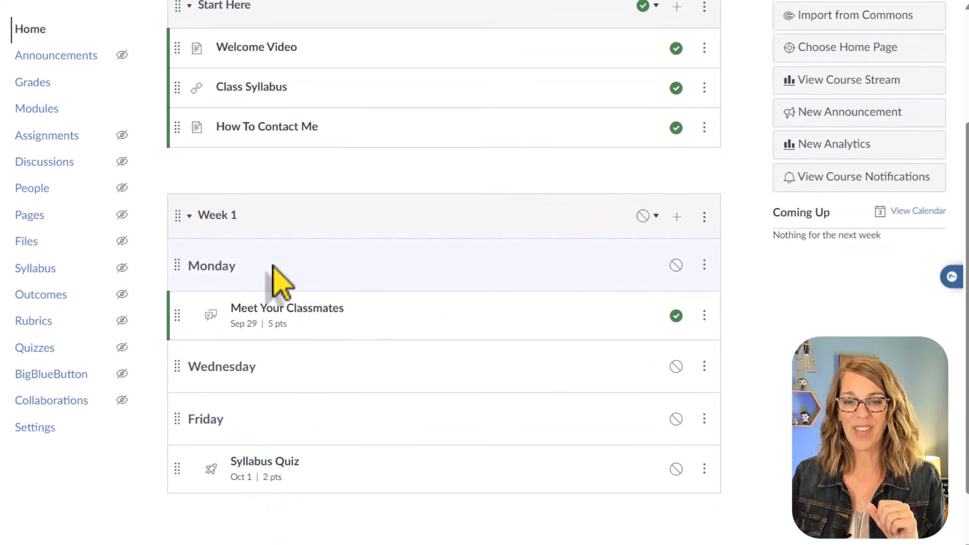
left_click(646, 217)
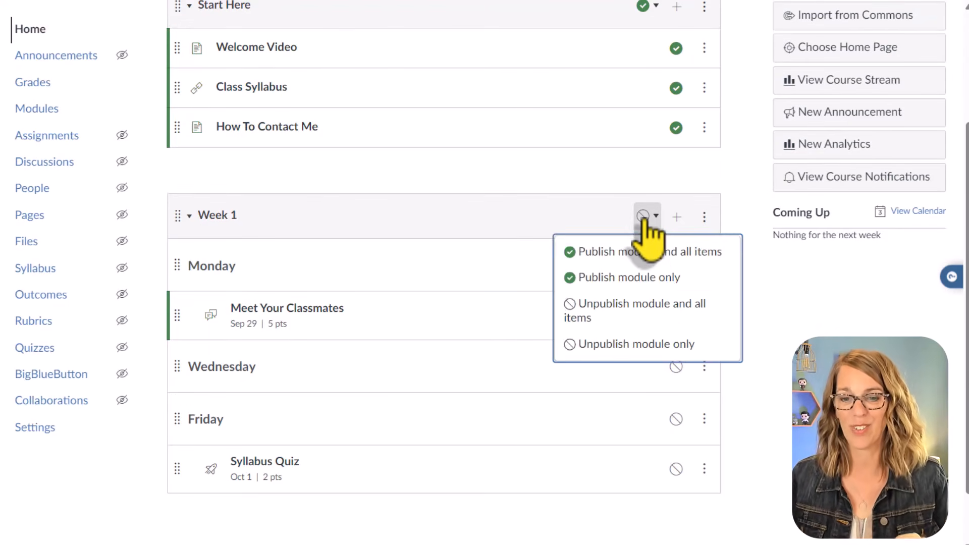
left_click(649, 251)
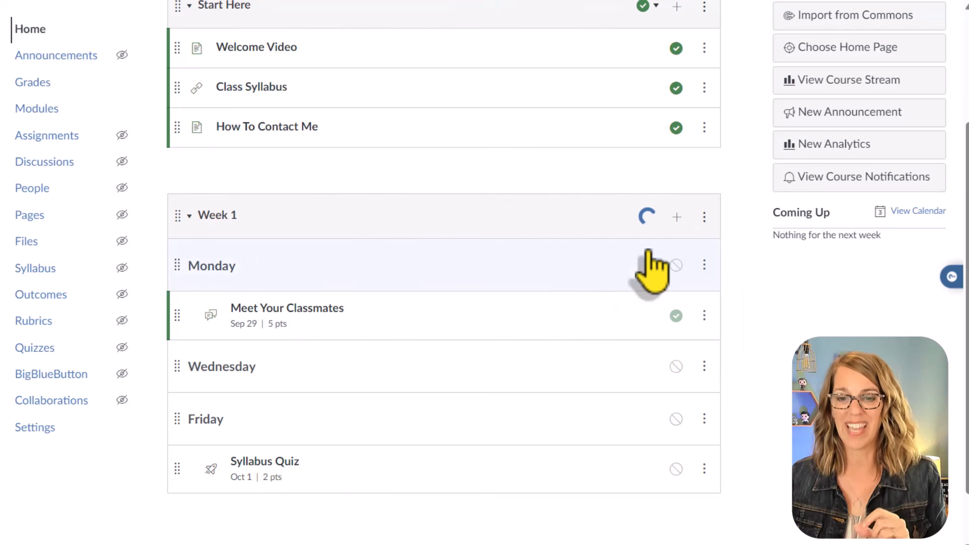
- Preview the Math 107 home page as a student, check the modules and to-do list, and leave the student view
scroll(786, 368, "up", 3)
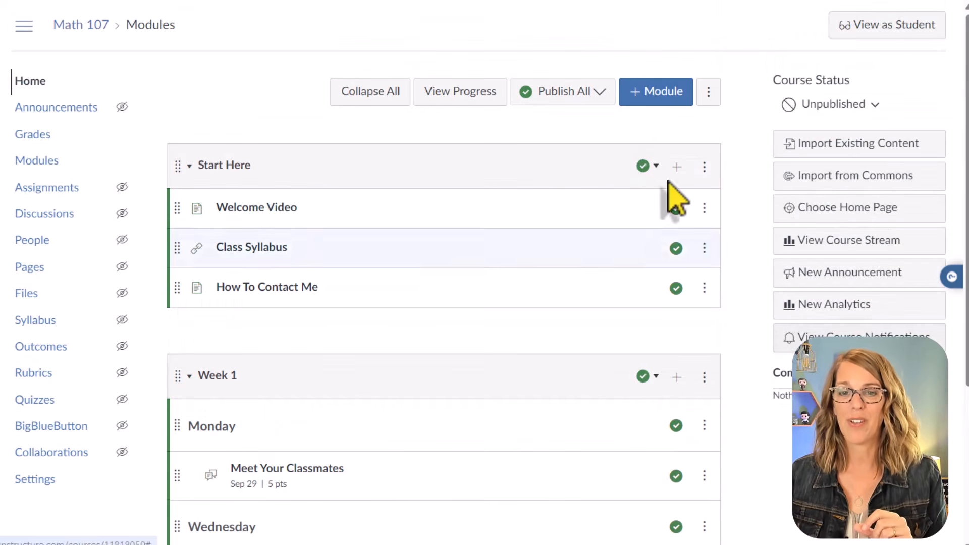
left_click(899, 29)
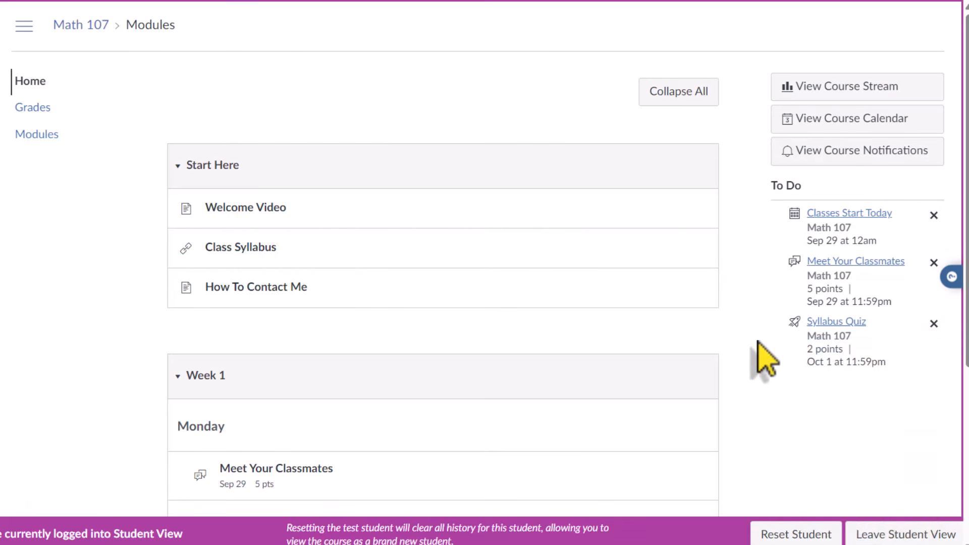
left_click(903, 539)
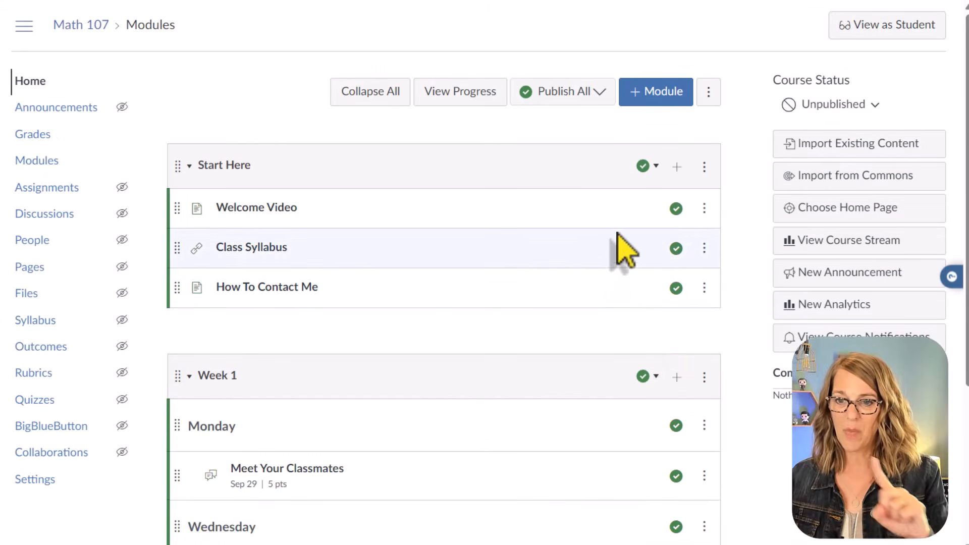
- Change the Math 107 course status to published
left_click(876, 107)
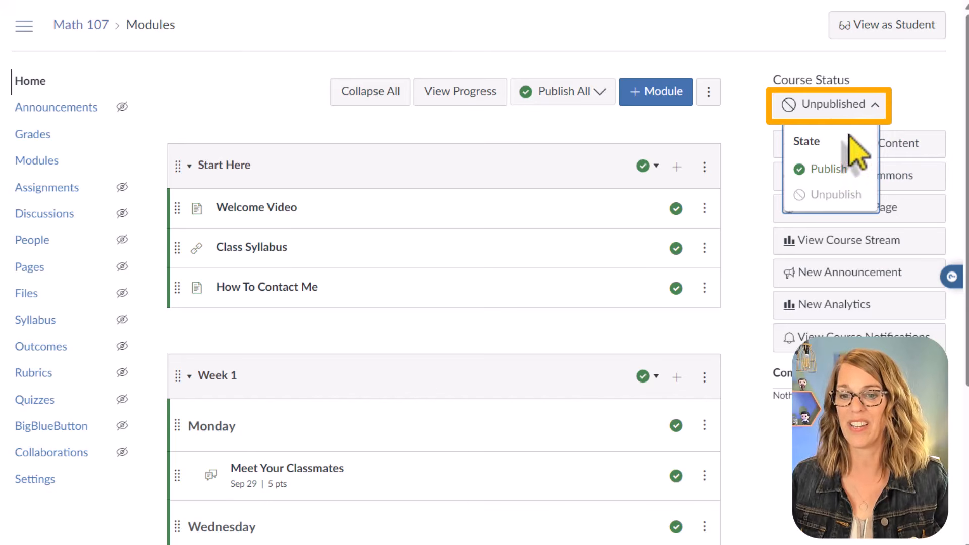
left_click(840, 172)
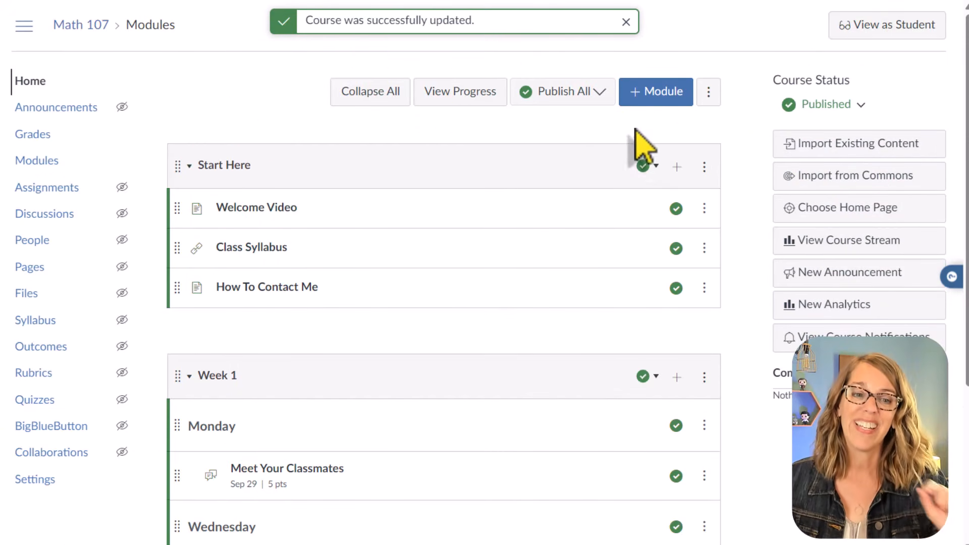
- Create and publish a "Welcome To Class" announcement for all sections with the text "blah blah blah"
left_click(64, 114)
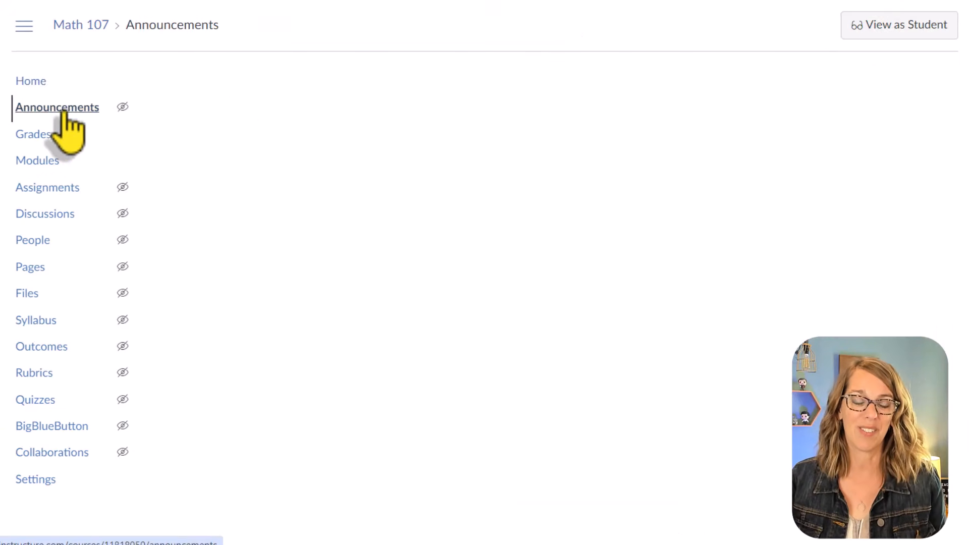
left_click(716, 130)
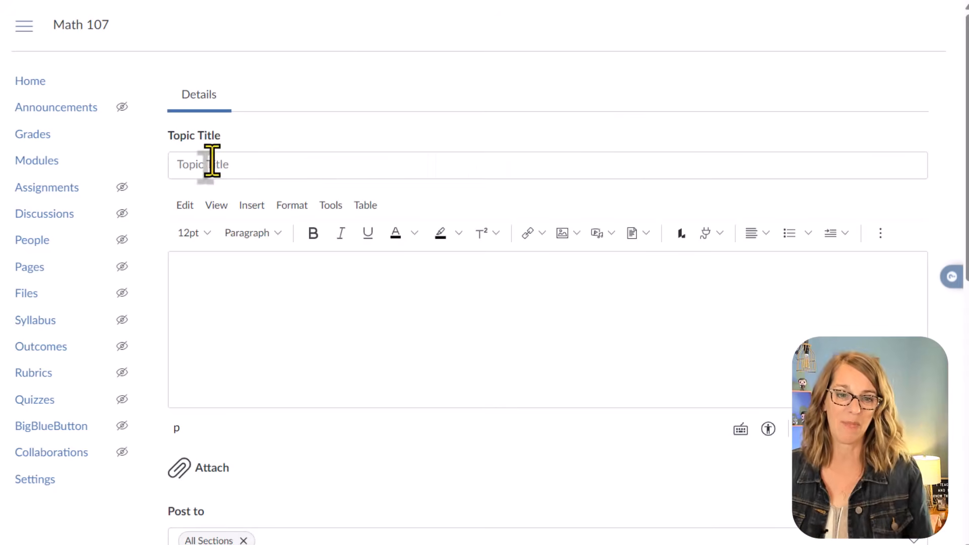
type("Welcome To Class")
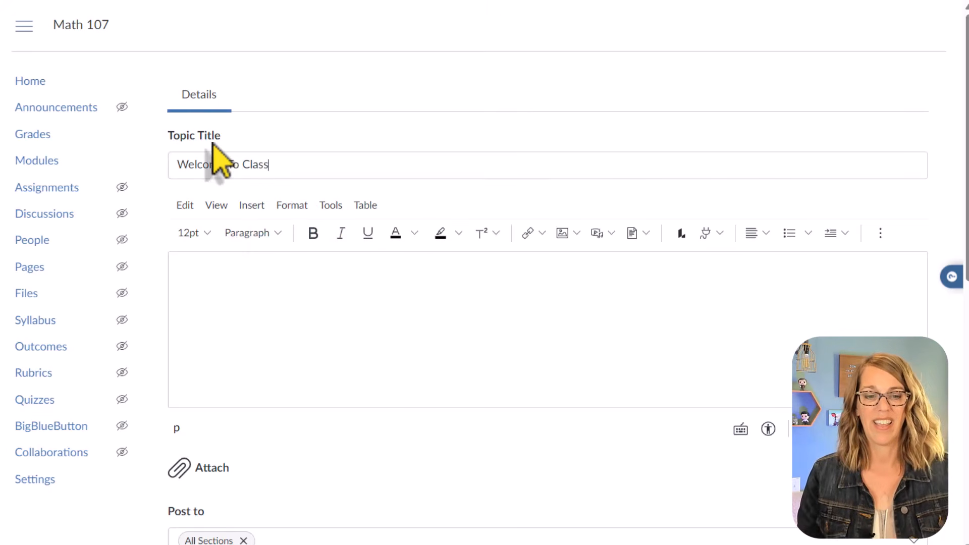
left_click(209, 278)
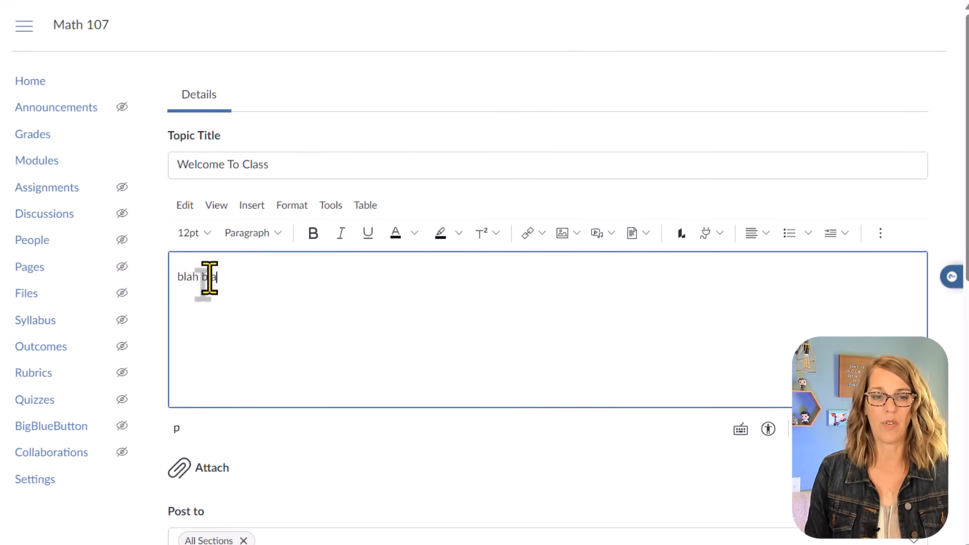
scroll(710, 455, "down", 10)
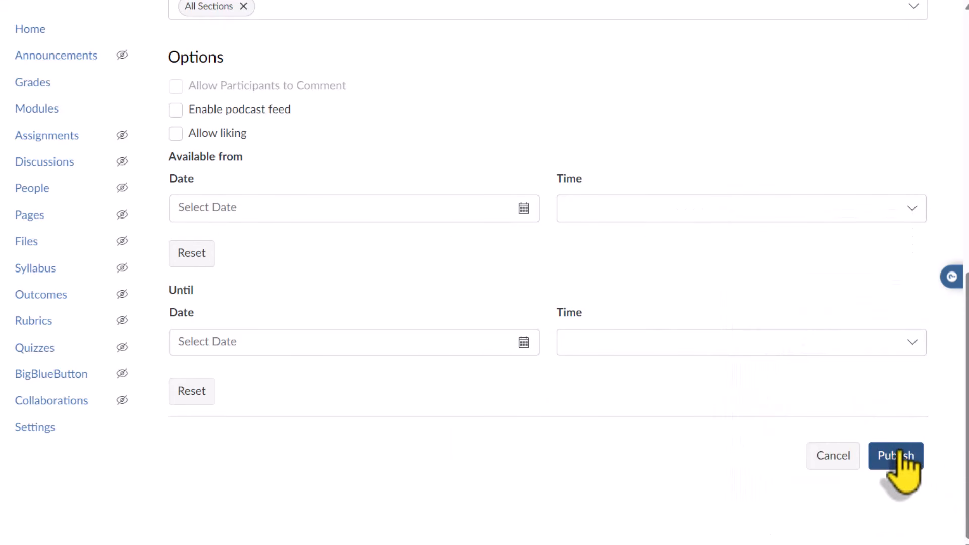
left_click(905, 456)
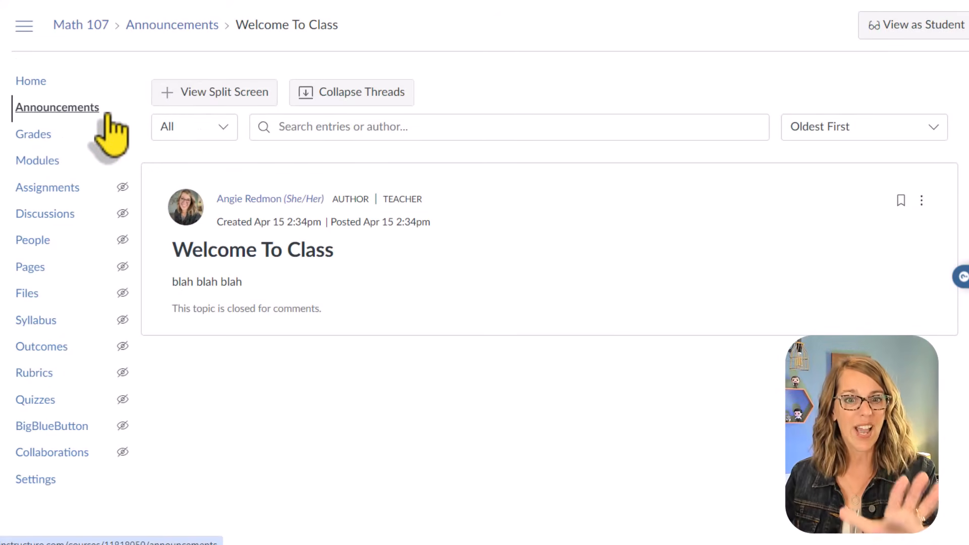
- View the Welcome To Class announcement as a student
left_click(942, 28)
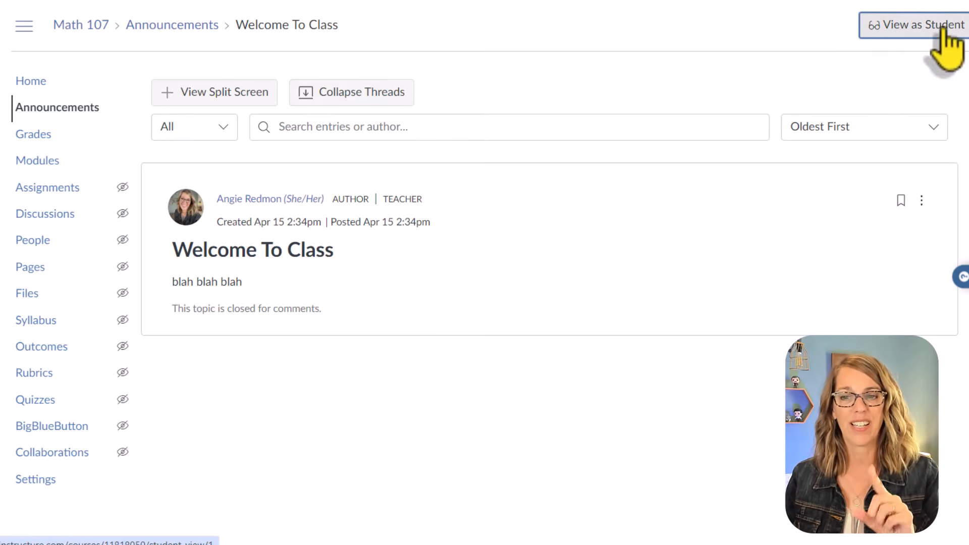